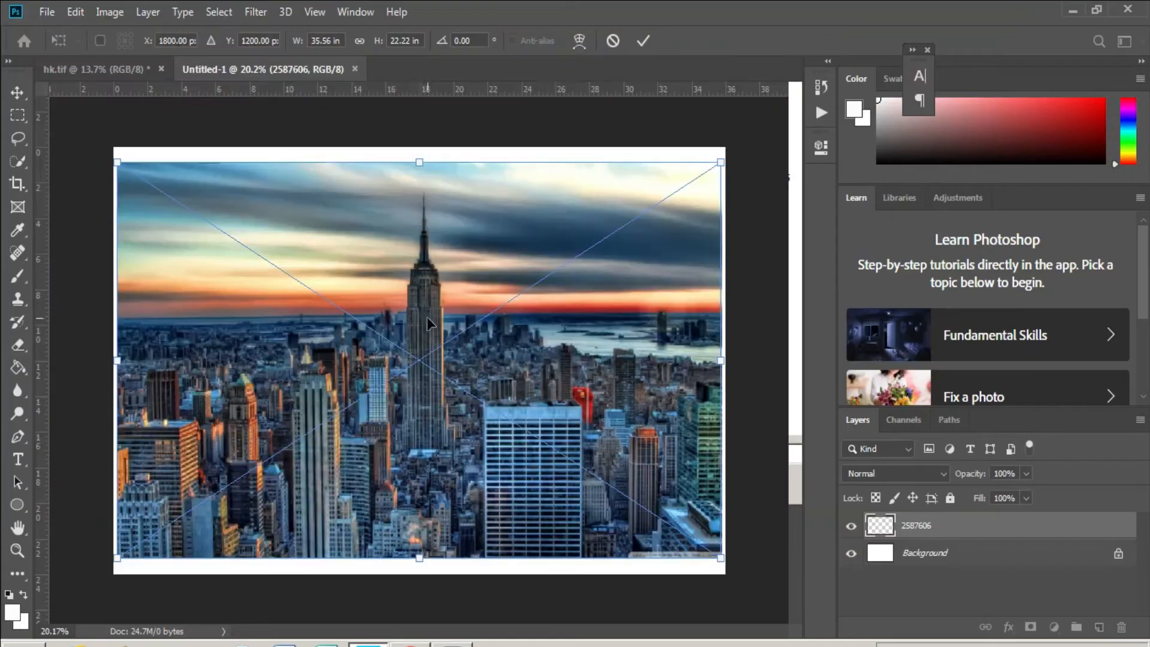
- Stretch the city skyline photo to fill the whole poster canvas and commit the size
left_click_drag(419, 161, 417, 146)
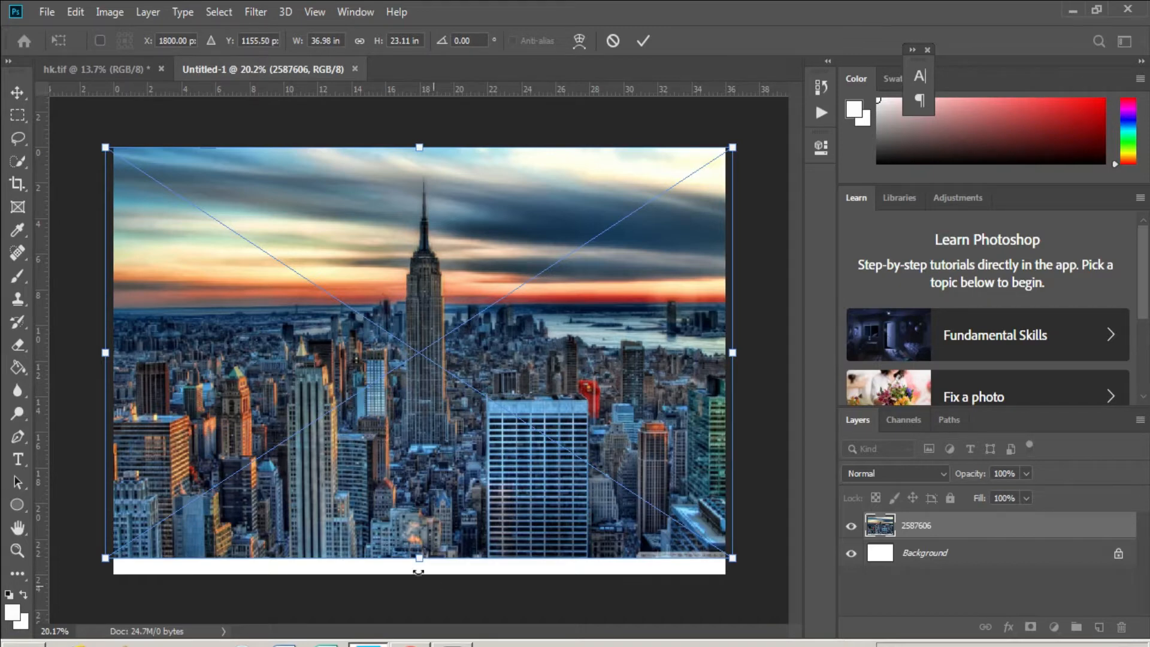
left_click_drag(421, 564, 419, 576)
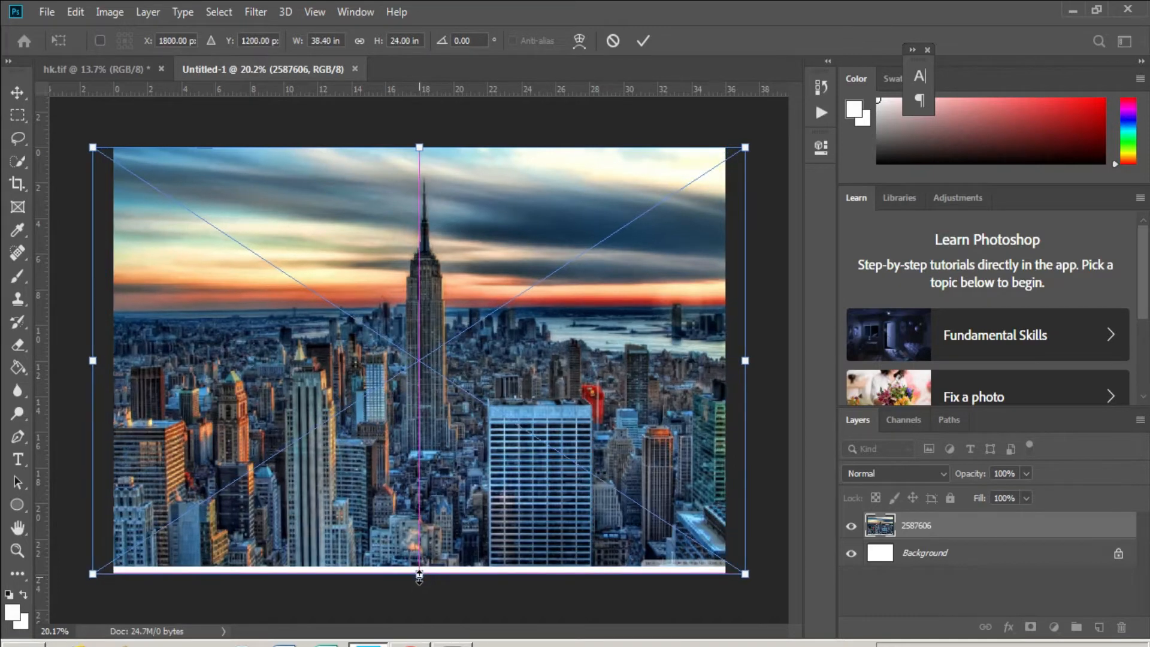
key("e")
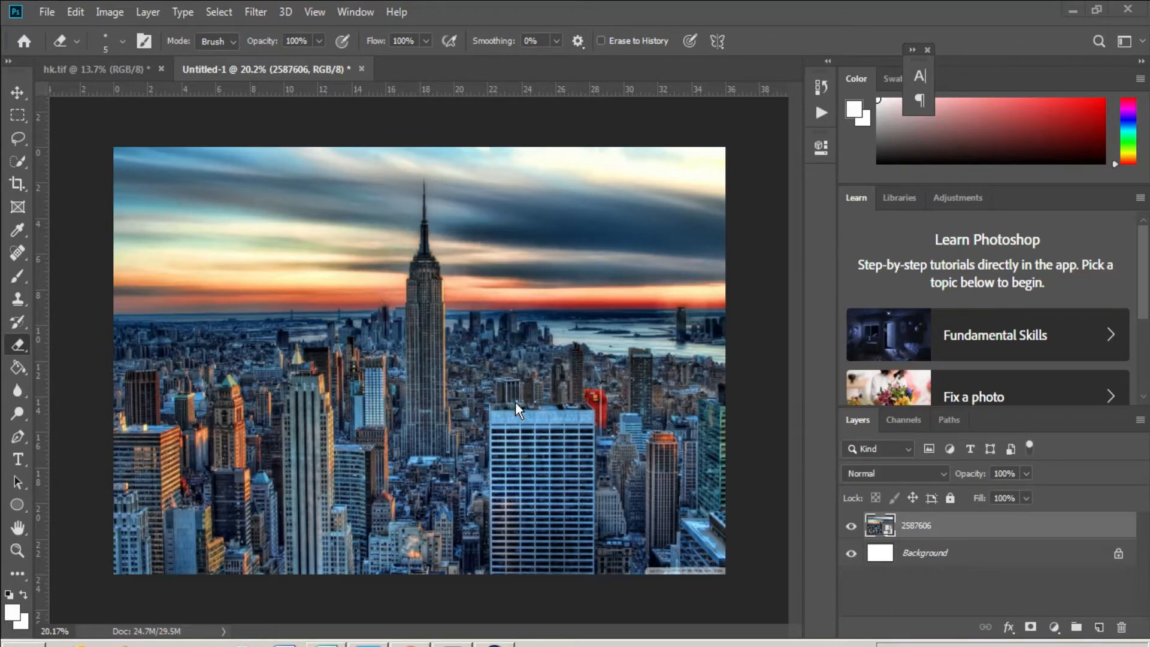
- Set the city photo layer's opacity to 80% through Blending Options
left_click(950, 526)
right_click(950, 526)
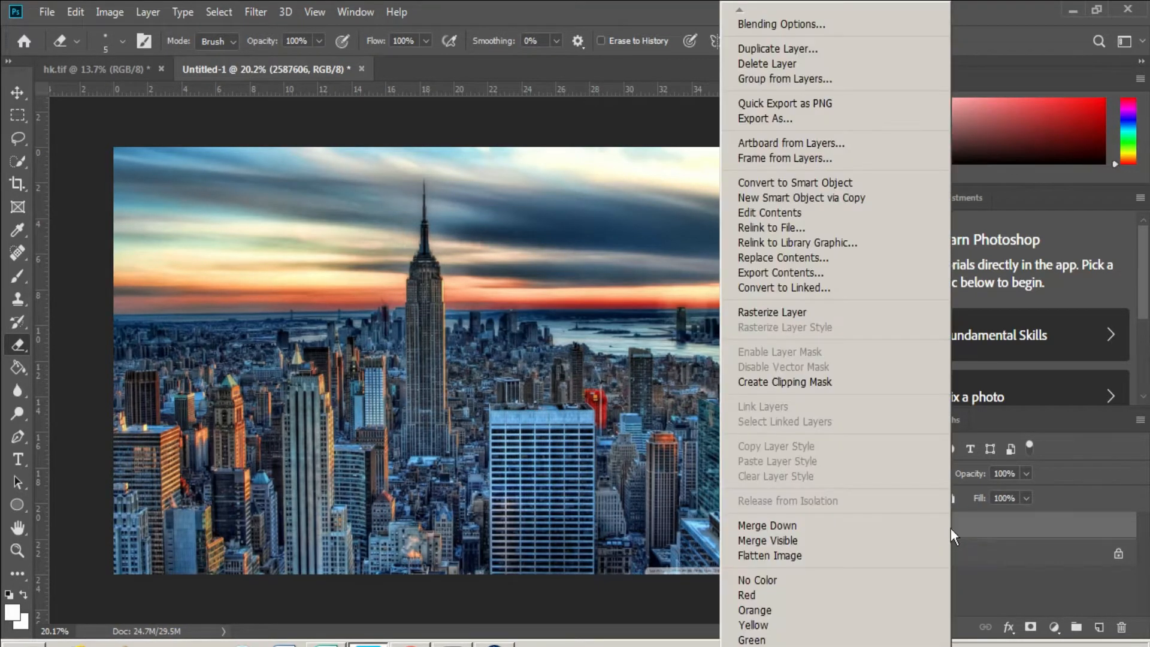
left_click(812, 24)
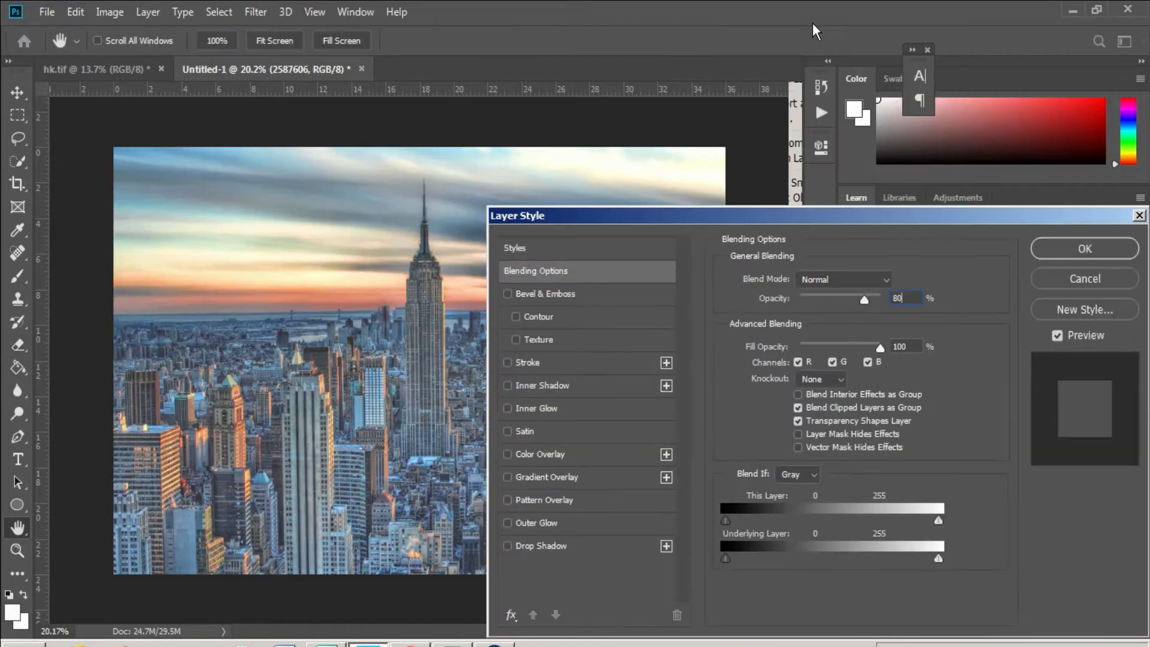
key("Return")
left_click(46, 12)
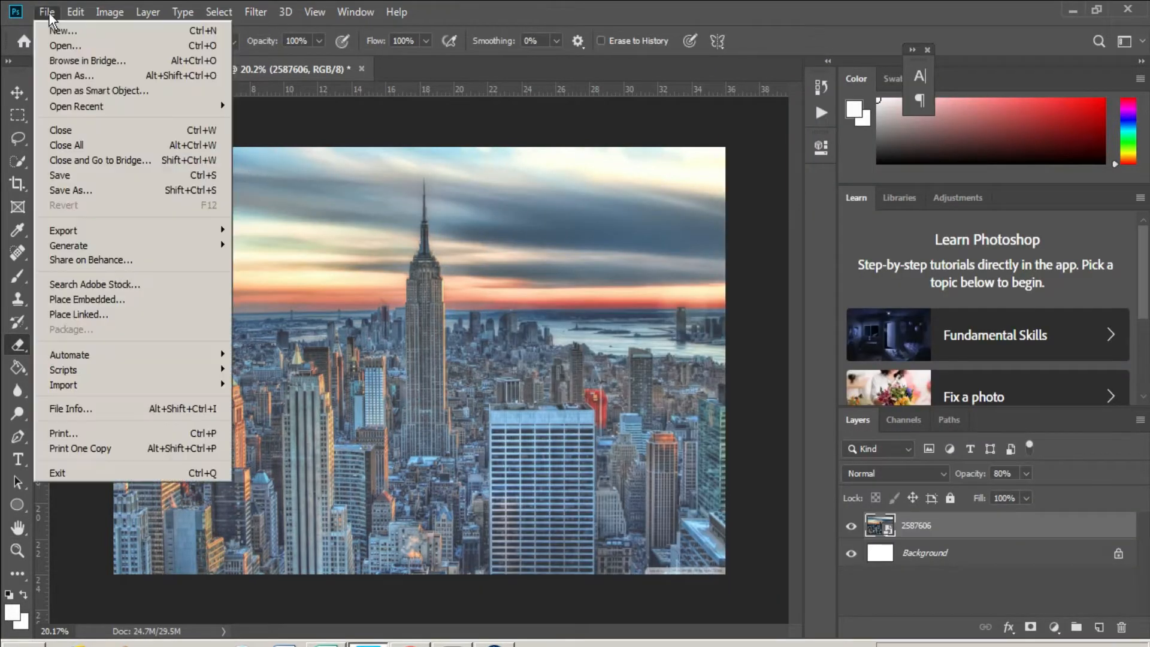
left_click(74, 40)
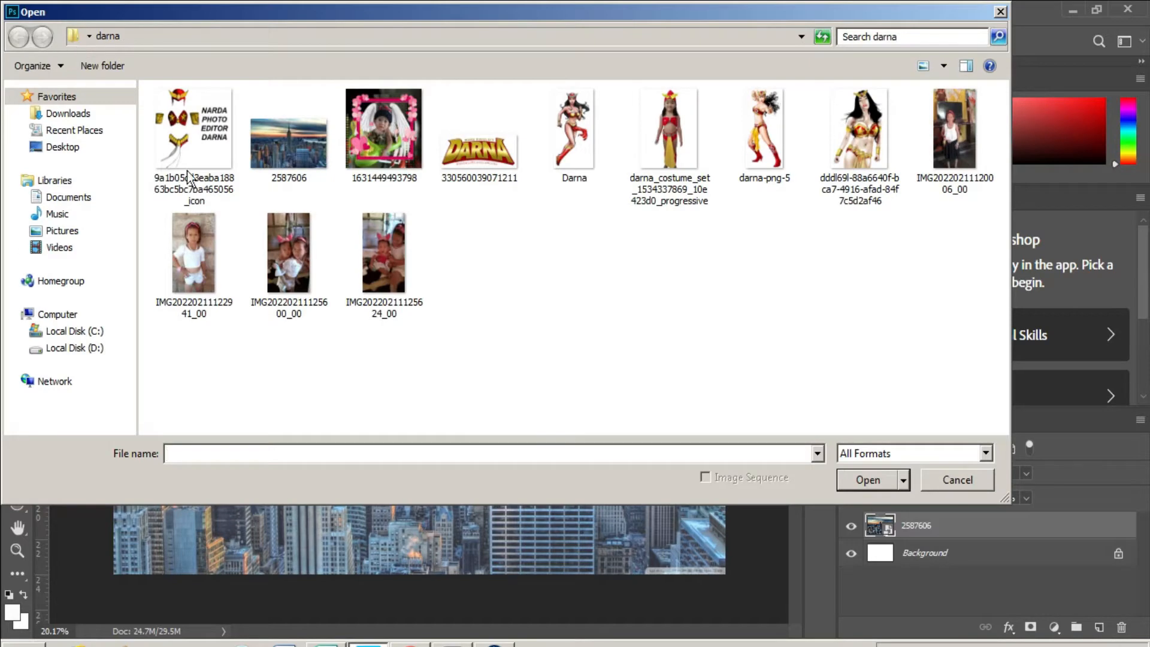
left_click(218, 251)
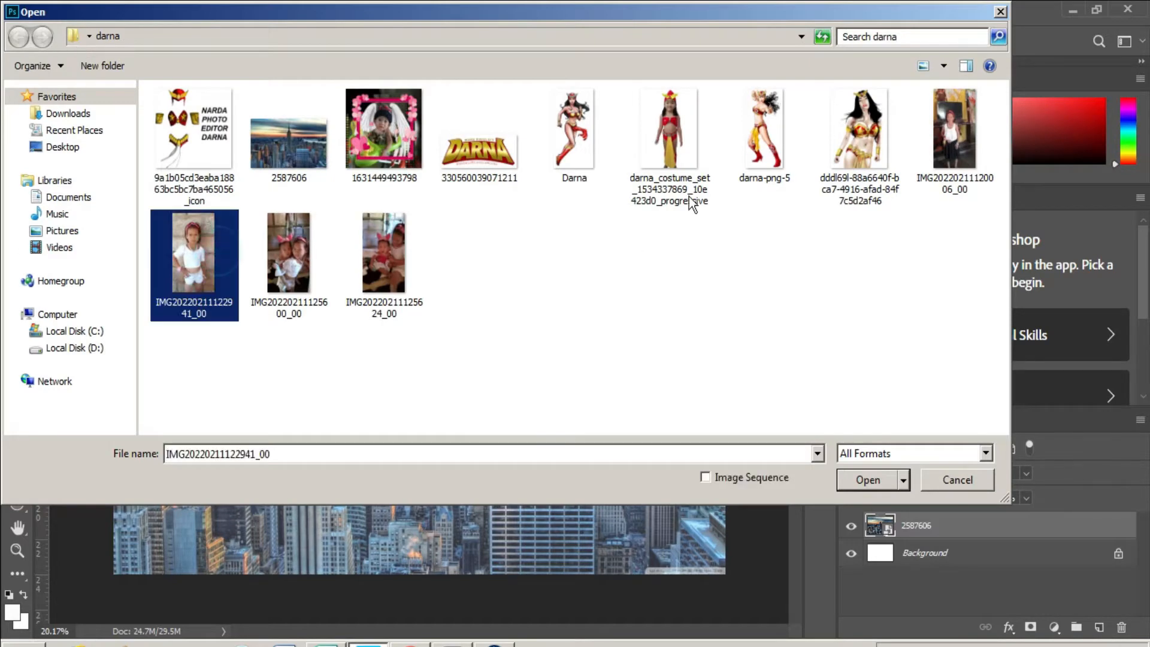
left_click(677, 115, "ctrl")
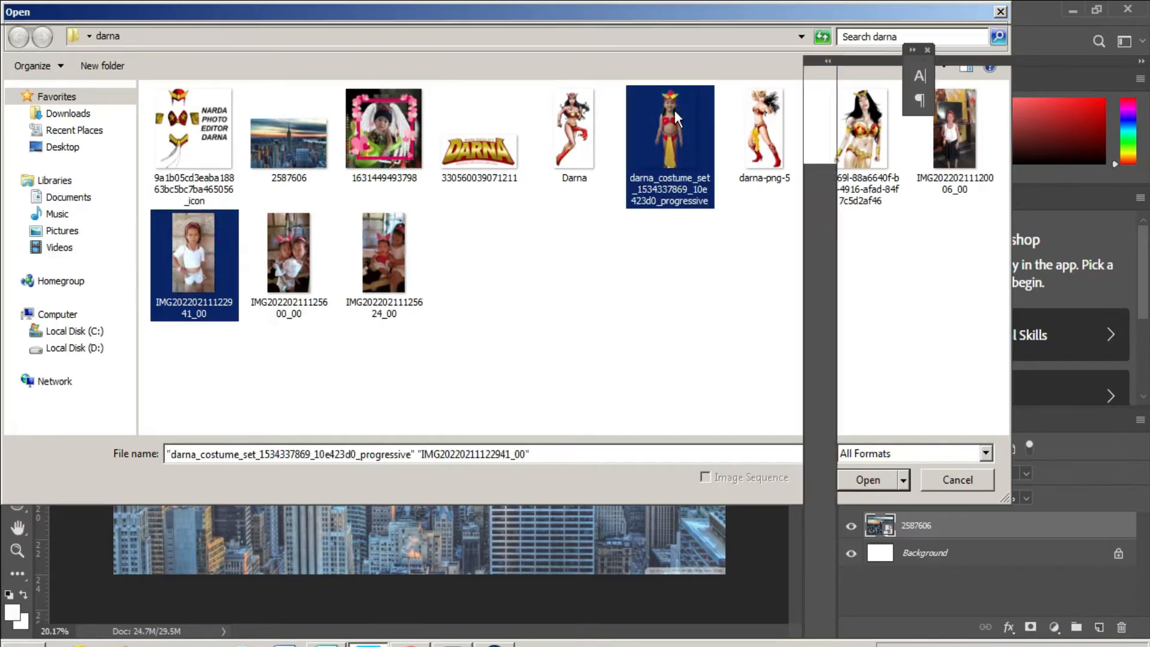
key("Return")
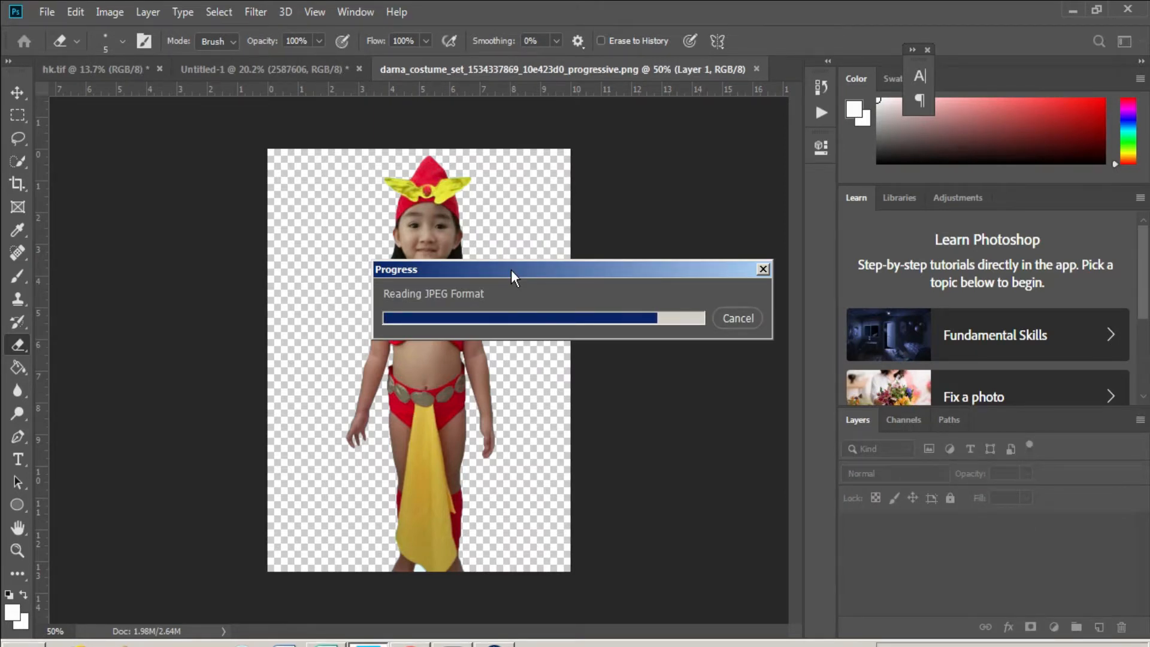
- Undo the stray cheek erasure and zoom in close on the girl's face
left_click_drag(428, 280, 432, 289)
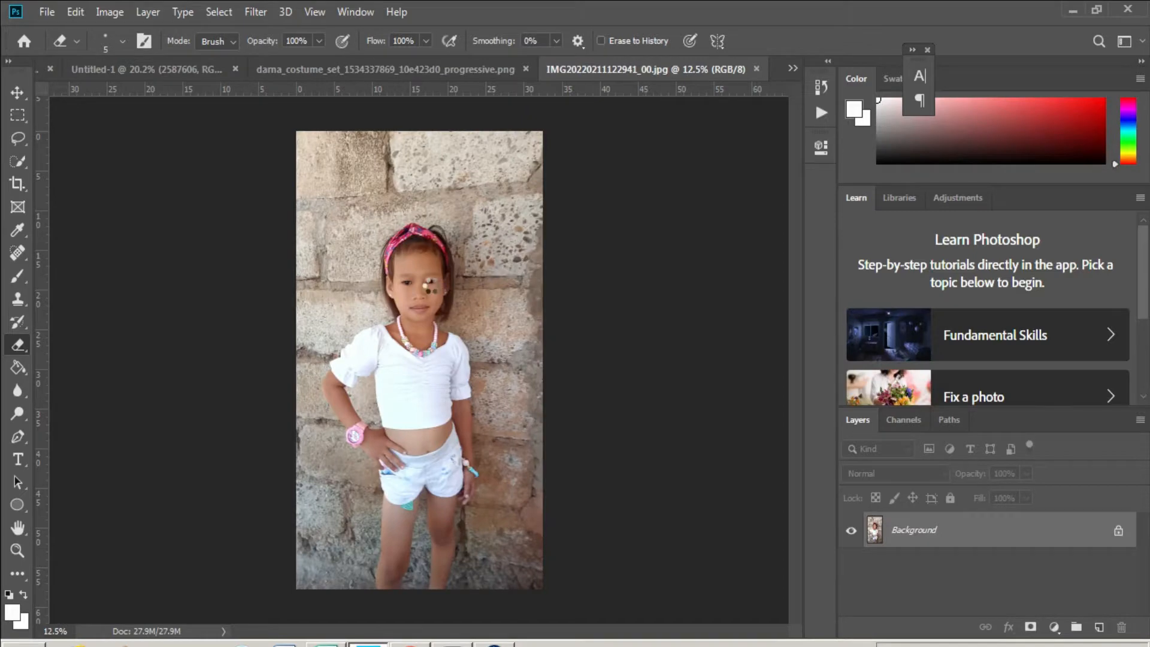
key("z")
key("ctrl+z")
left_click(417, 268)
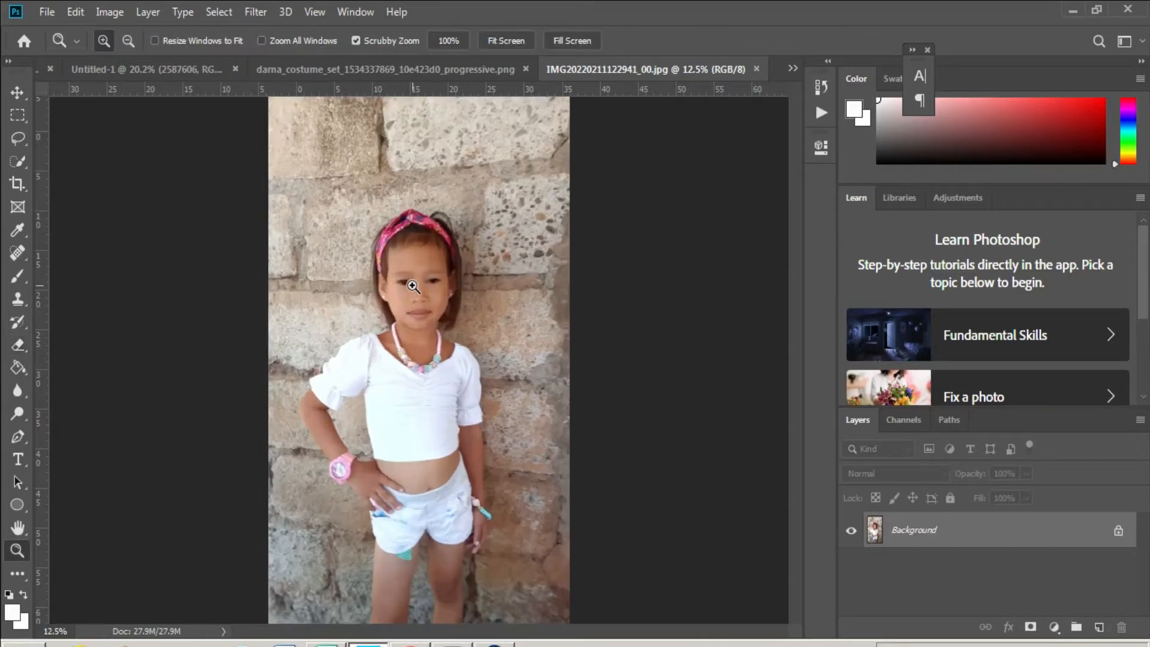
left_click(417, 269)
left_click(419, 265)
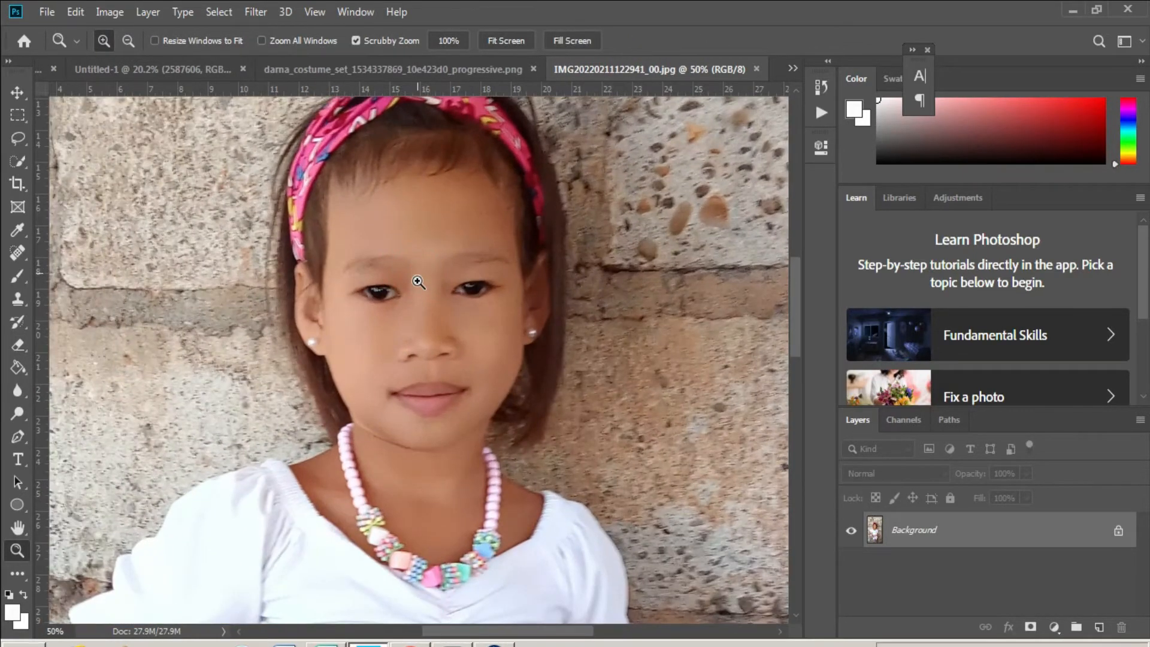
- Switch to Quick Selection with a brush size of 175
key("w")
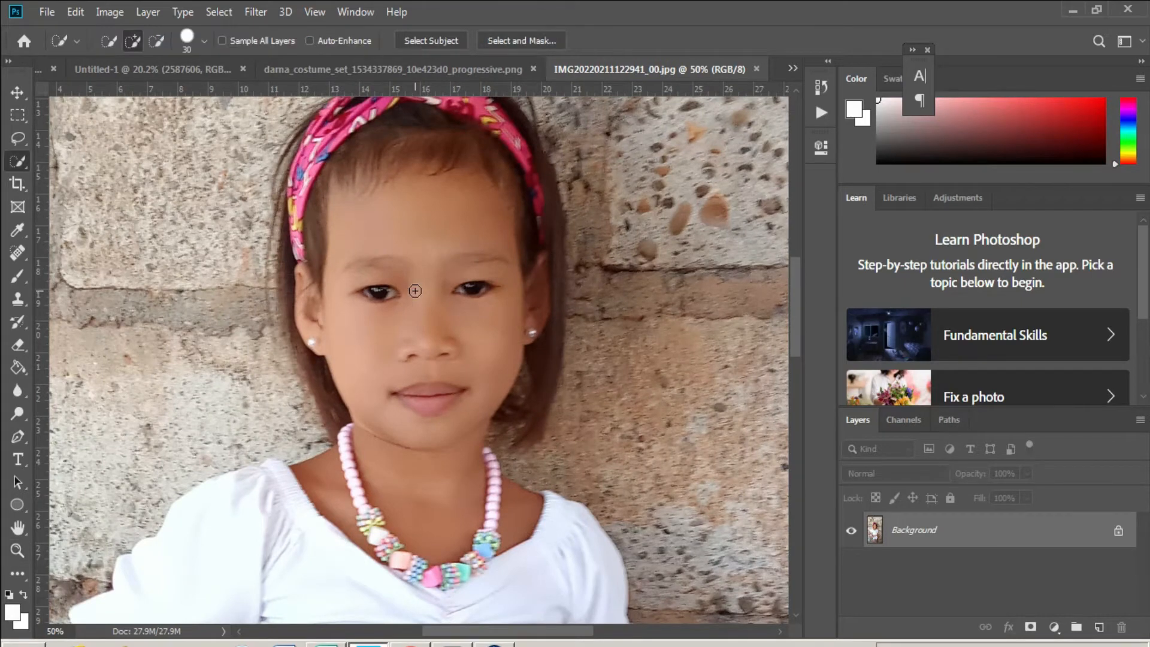
scroll(415, 292, "up", 3)
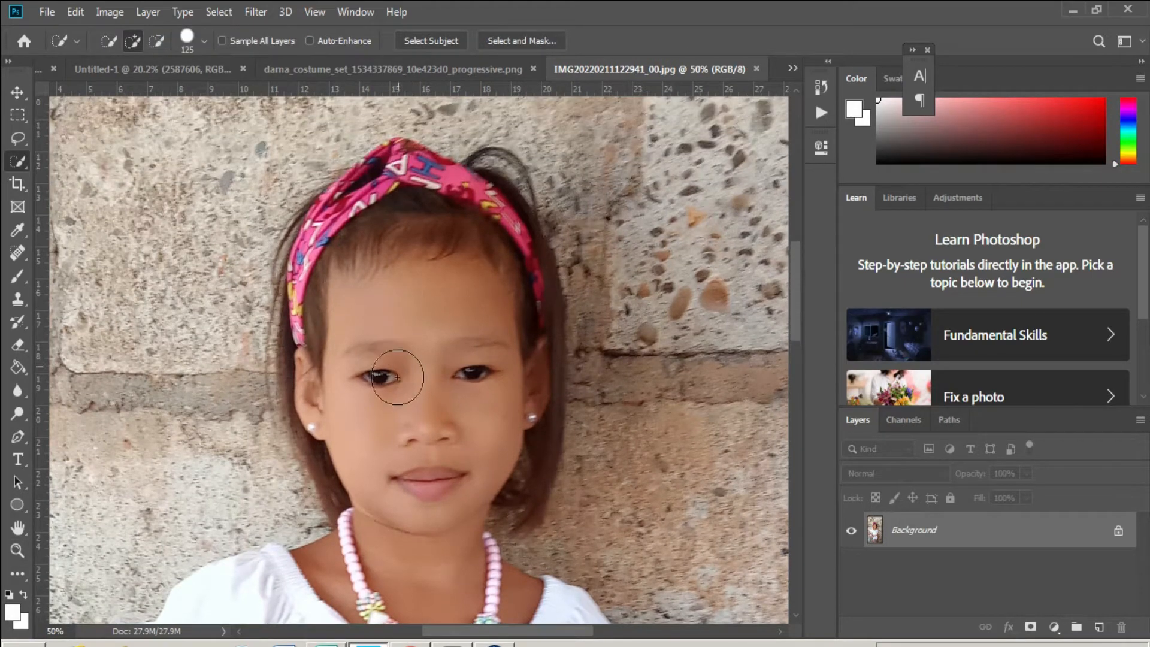
key("bracketright")
key("bracketright")
key("bracketright")
key("bracketright")
key("bracketright")
key("bracketright")
key("bracketright")
key("bracketright")
key("bracketright")
key("bracketright")
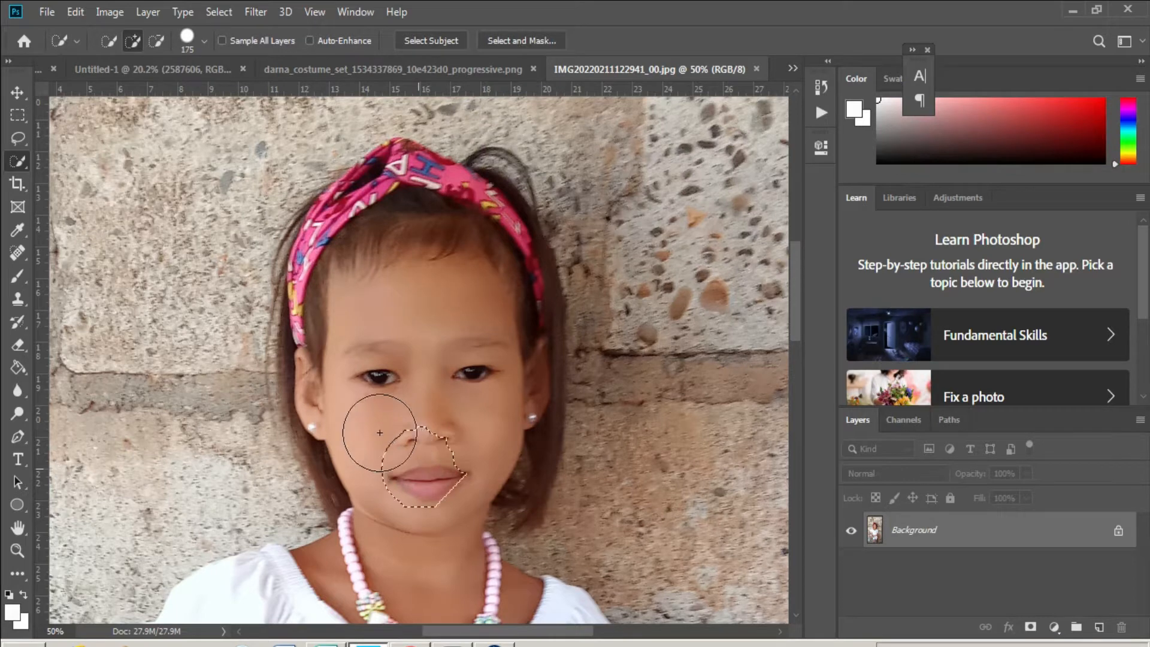
- Paint a quick selection over the girl's face, hair and headband
left_click(379, 418)
left_click(352, 469)
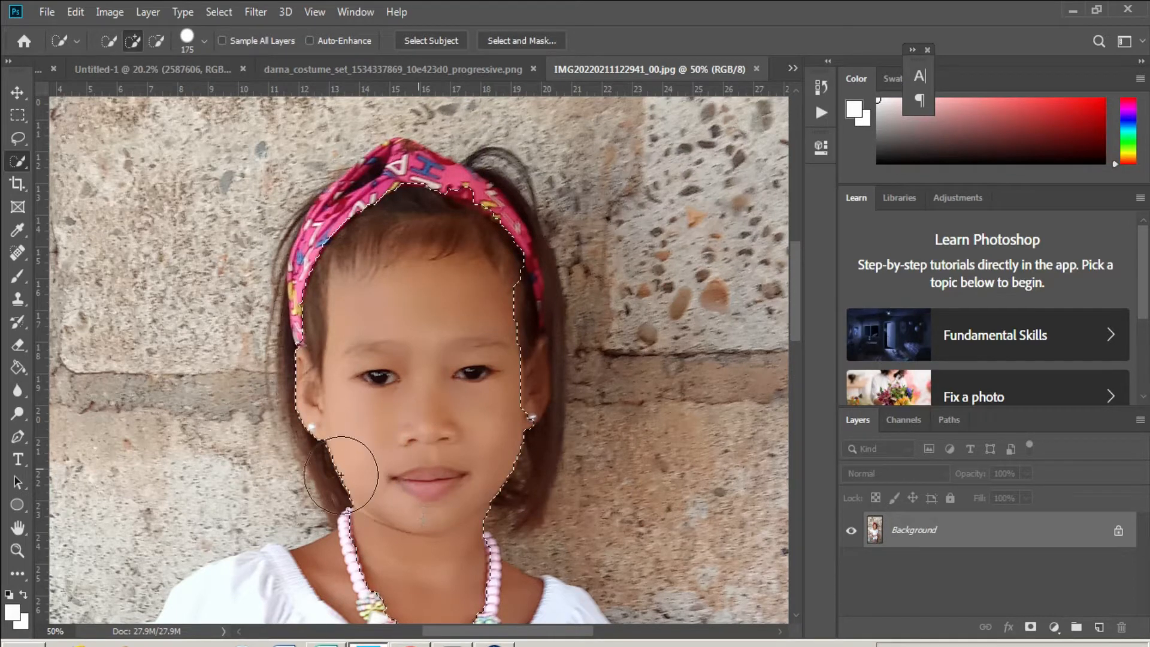
mouse_move(328, 362)
left_mouse_down()
mouse_move(324, 298)
mouse_move(339, 244)
mouse_move(367, 218)
mouse_move(423, 199)
mouse_move(372, 199)
mouse_move(409, 178)
mouse_move(479, 206)
mouse_move(505, 262)
mouse_move(509, 480)
left_mouse_up()
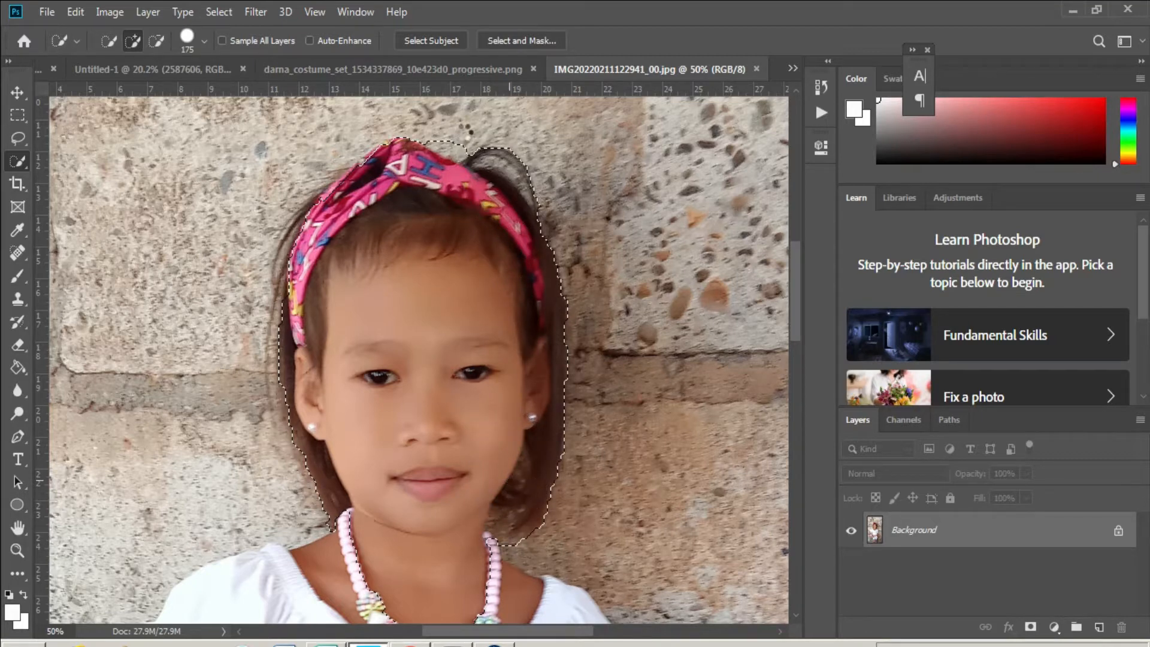
- Subtract the neck and wall above the hair, keeping the lips and chin selected
key("alt")
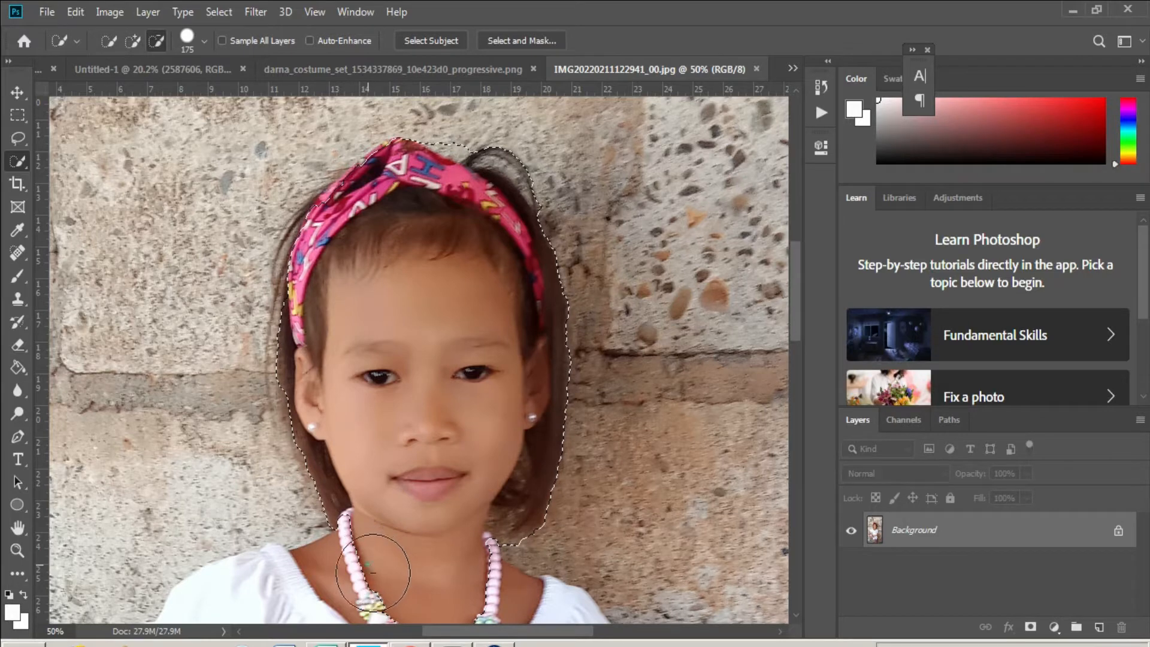
mouse_move(373, 572)
left_mouse_down()
mouse_move(405, 585)
mouse_move(461, 577)
left_mouse_up()
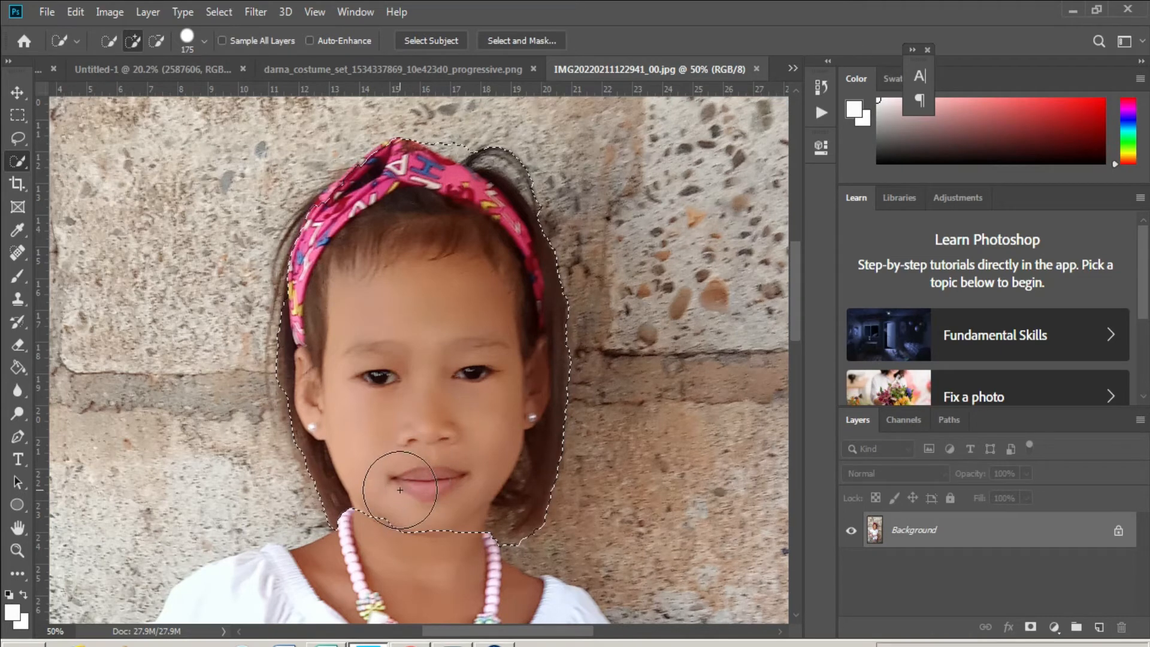
left_click(405, 492, "alt")
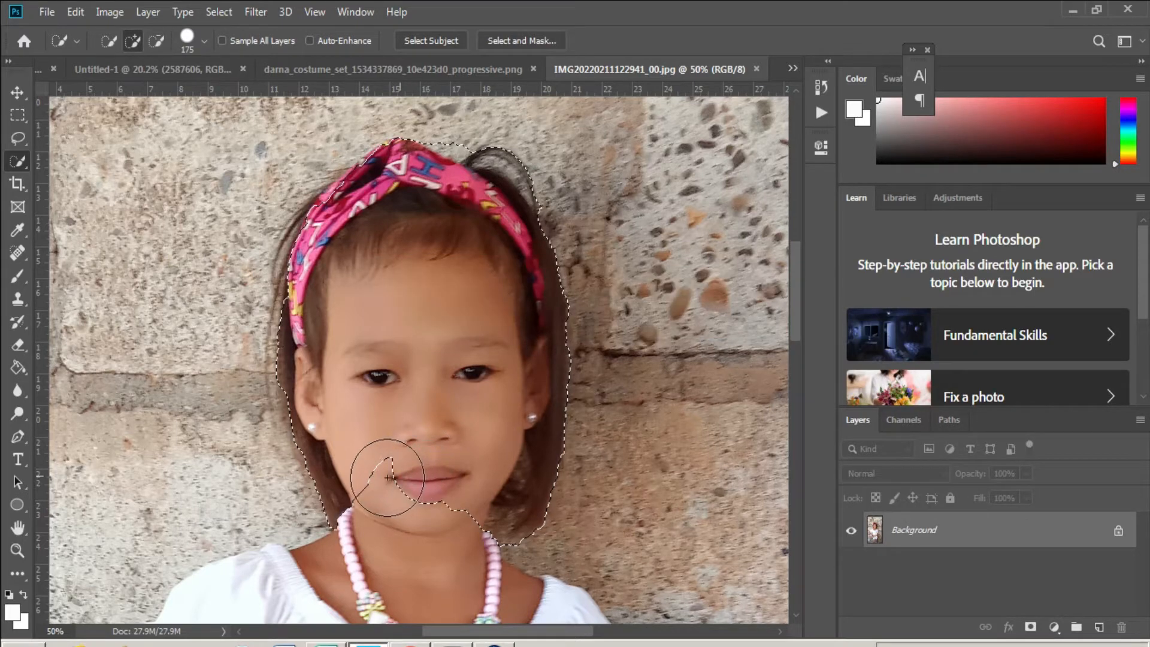
left_click_drag(389, 478, 438, 496)
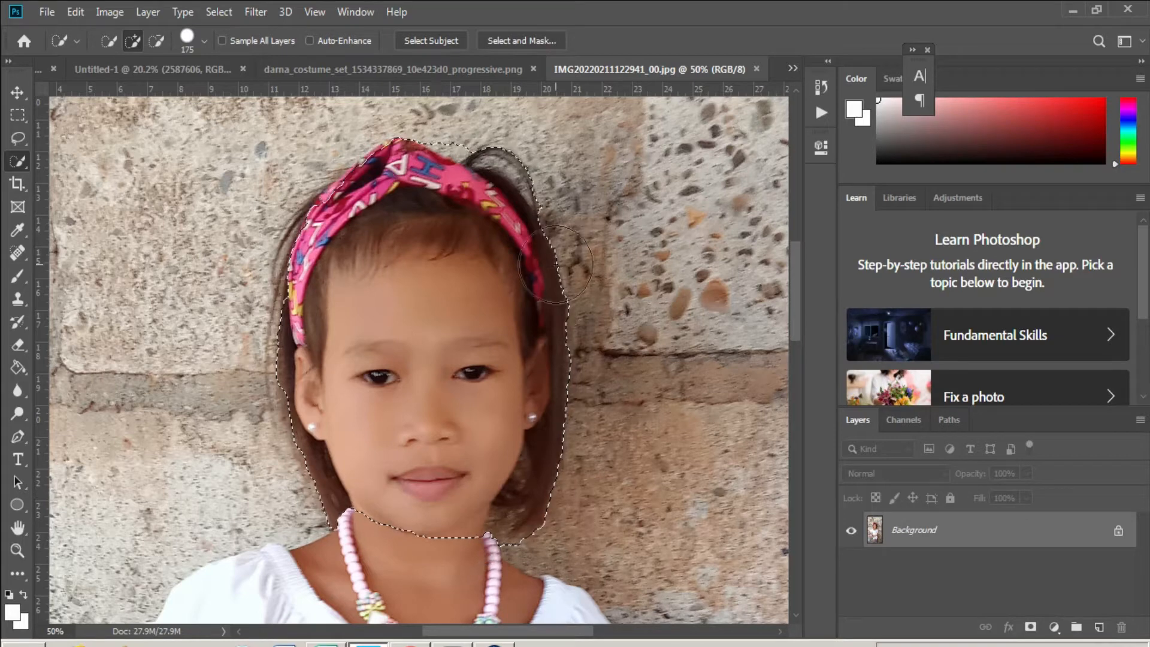
key("alt")
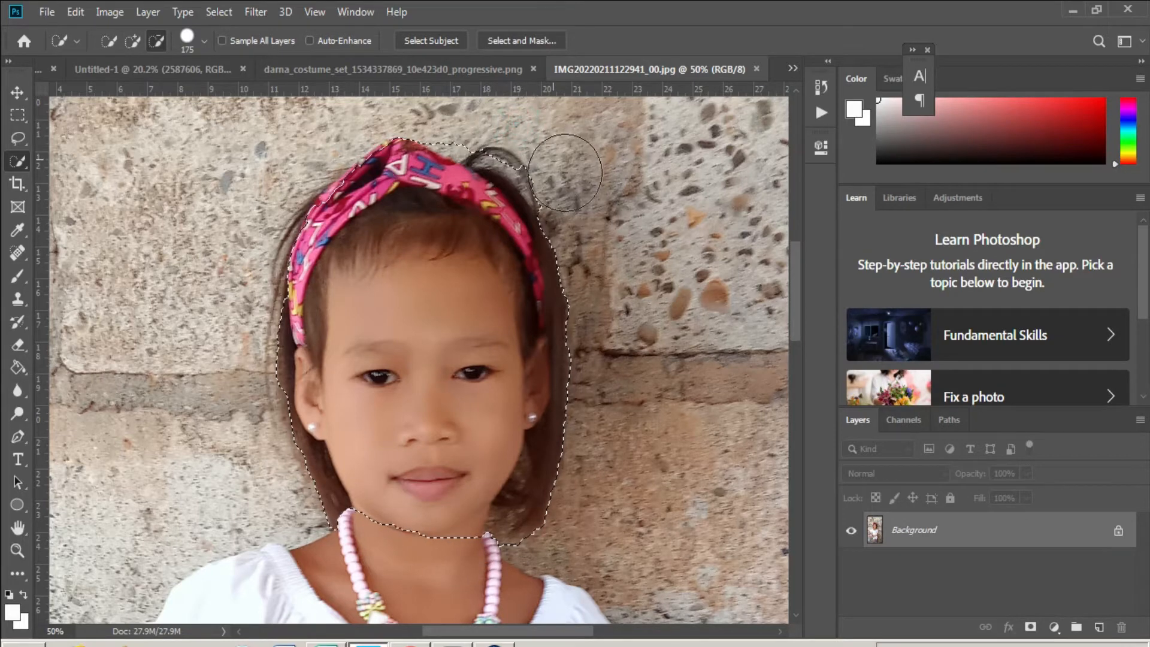
left_click_drag(565, 173, 534, 176)
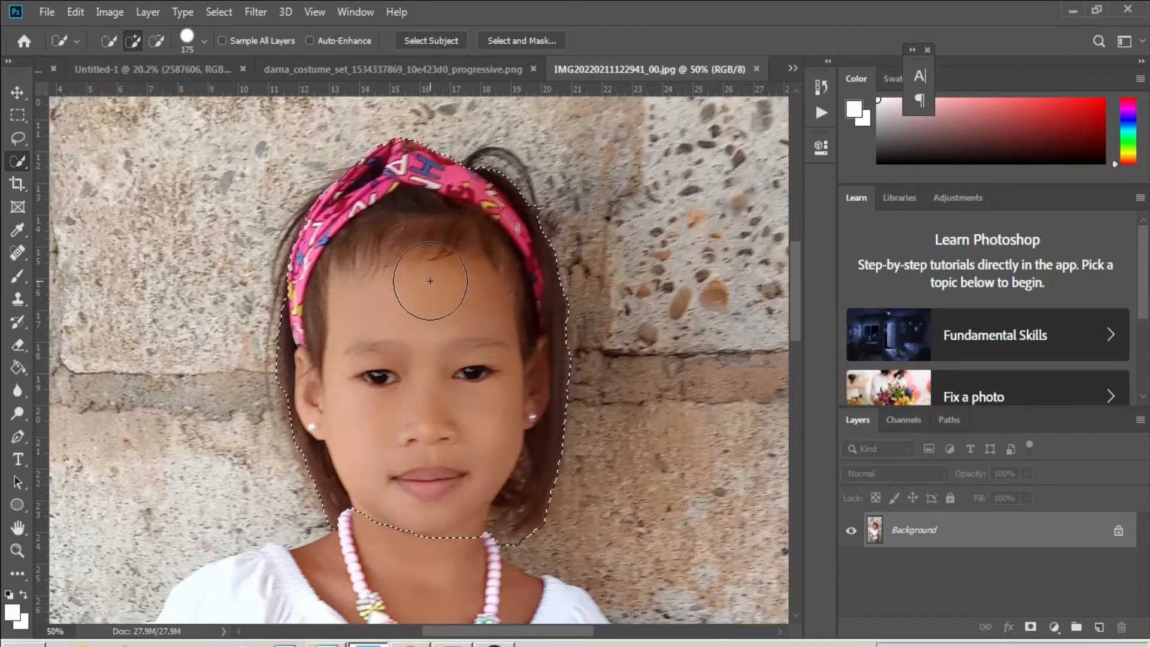
- Move the selected head onto the Darna costume image as Layer 2
key("v")
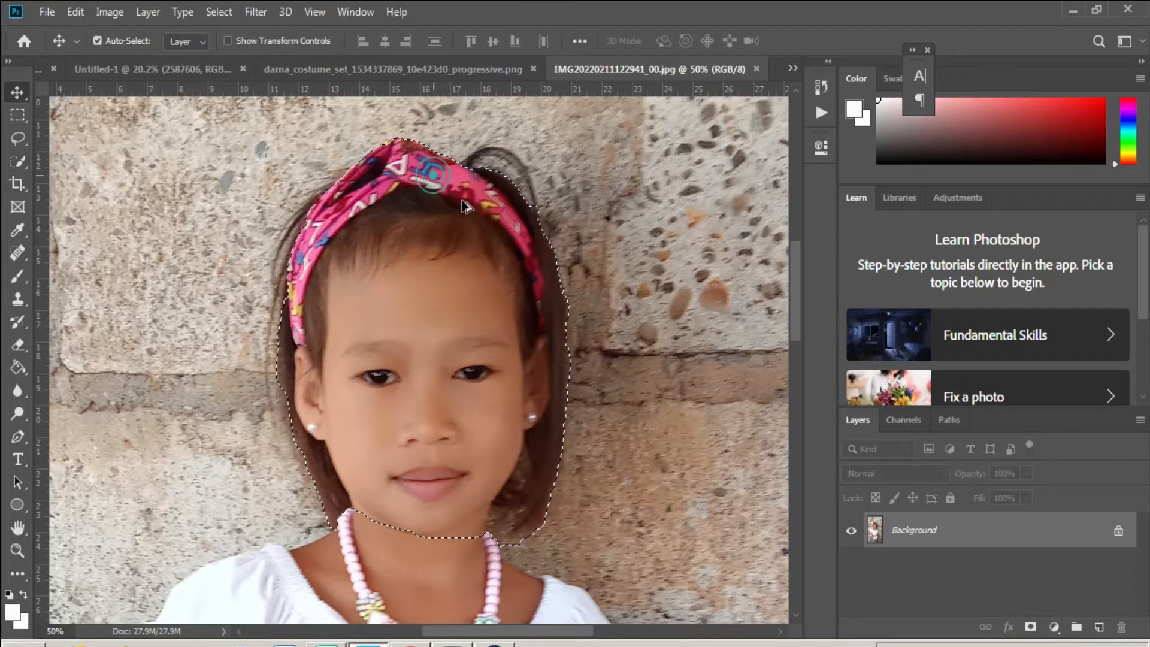
left_click_drag(433, 176, 488, 139)
left_click_drag(433, 224, 427, 491)
- Shrink the head and tilt it about 4° to fit the costume figure
key("ctrl+t")
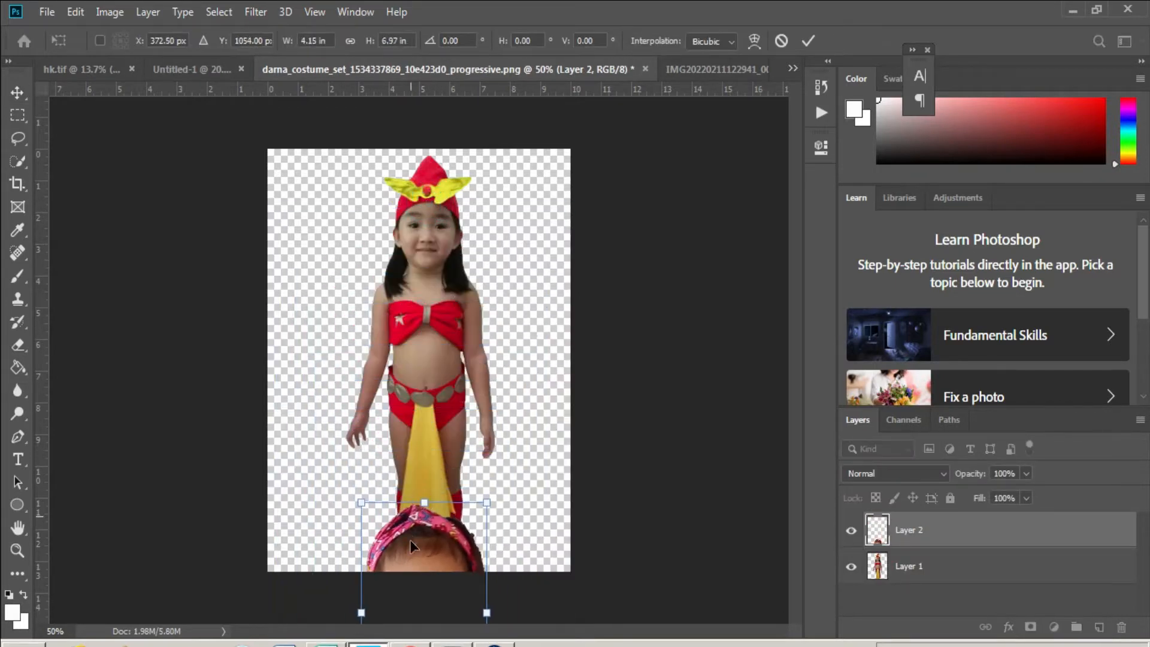
left_click_drag(412, 544, 422, 362)
left_click_drag(428, 238, 427, 236)
left_click_drag(434, 179, 440, 239)
scroll(440, 218, "up", 5)
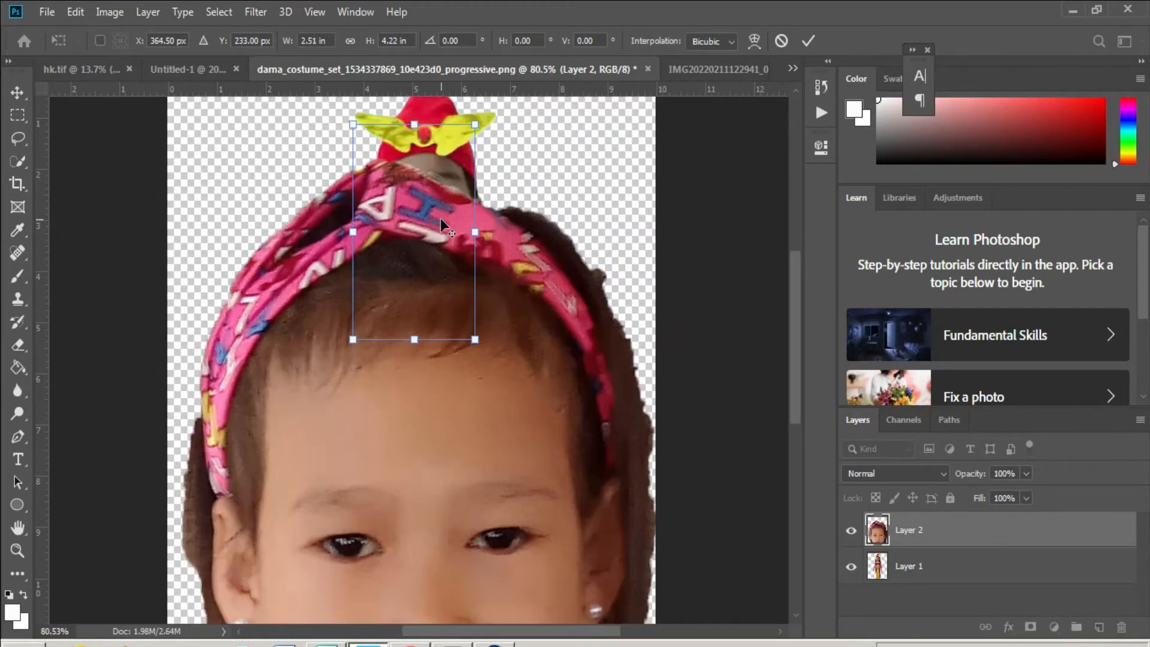
scroll(440, 218, "left", 1)
left_click_drag(545, 122, 557, 132)
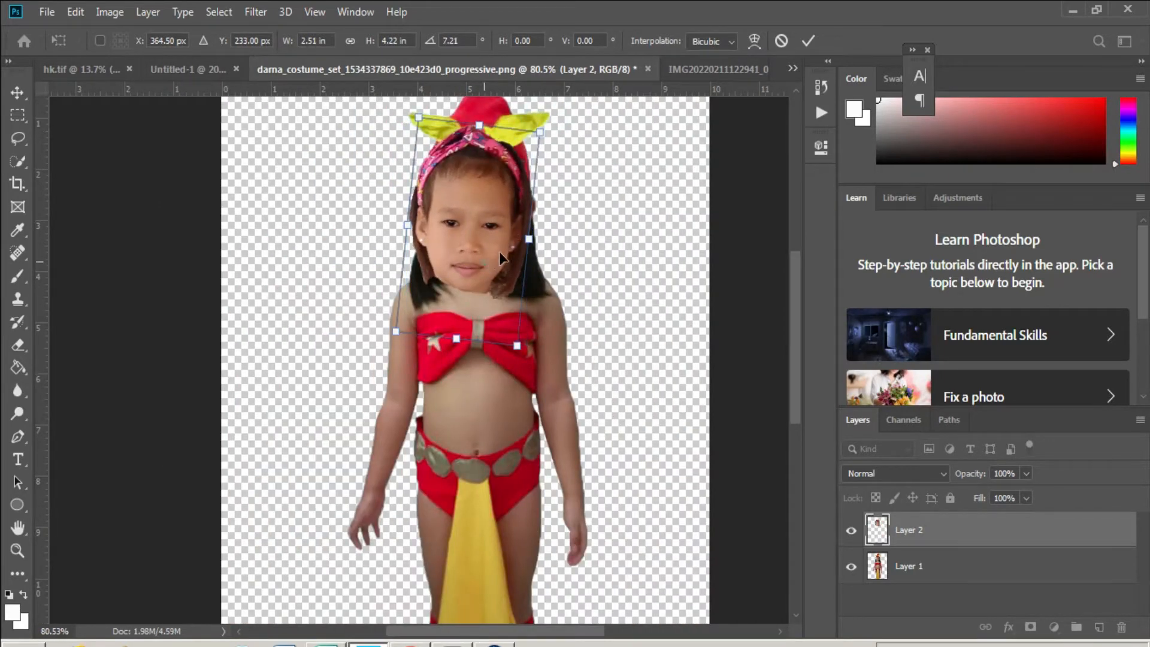
left_click_drag(504, 304, 525, 295)
left_click_drag(536, 336, 522, 305)
mouse_move(571, 145)
left_mouse_down()
mouse_move(551, 115)
mouse_move(560, 127)
left_mouse_up()
left_click(509, 227)
left_click_drag(504, 238, 499, 231)
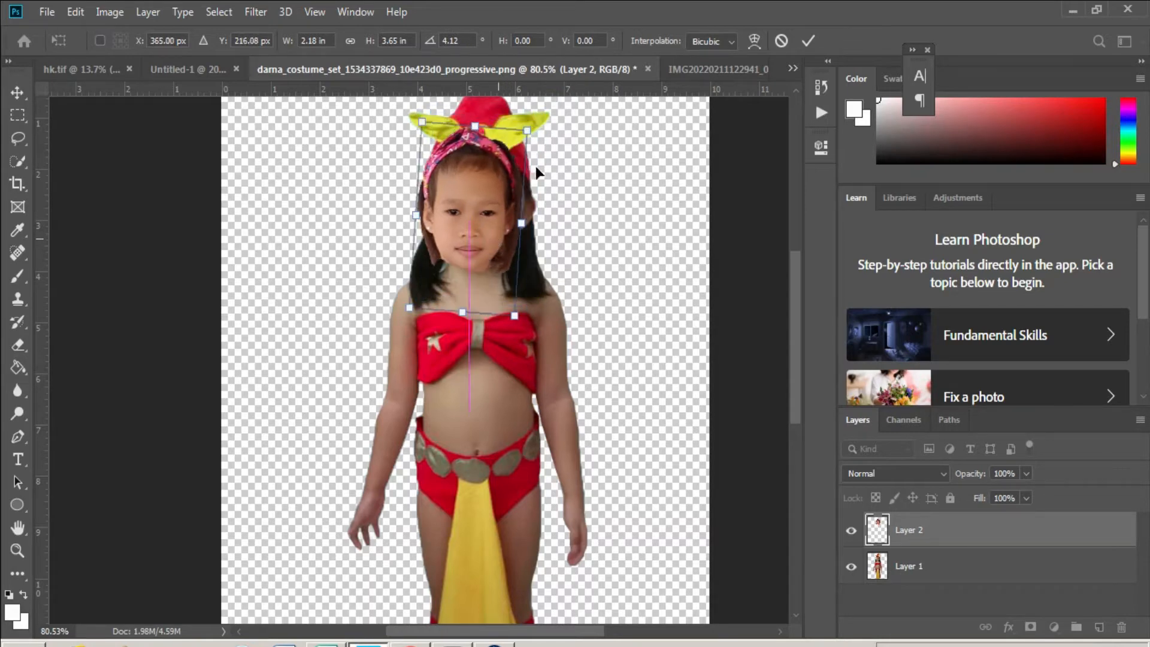
scroll(535, 166, "up", 3)
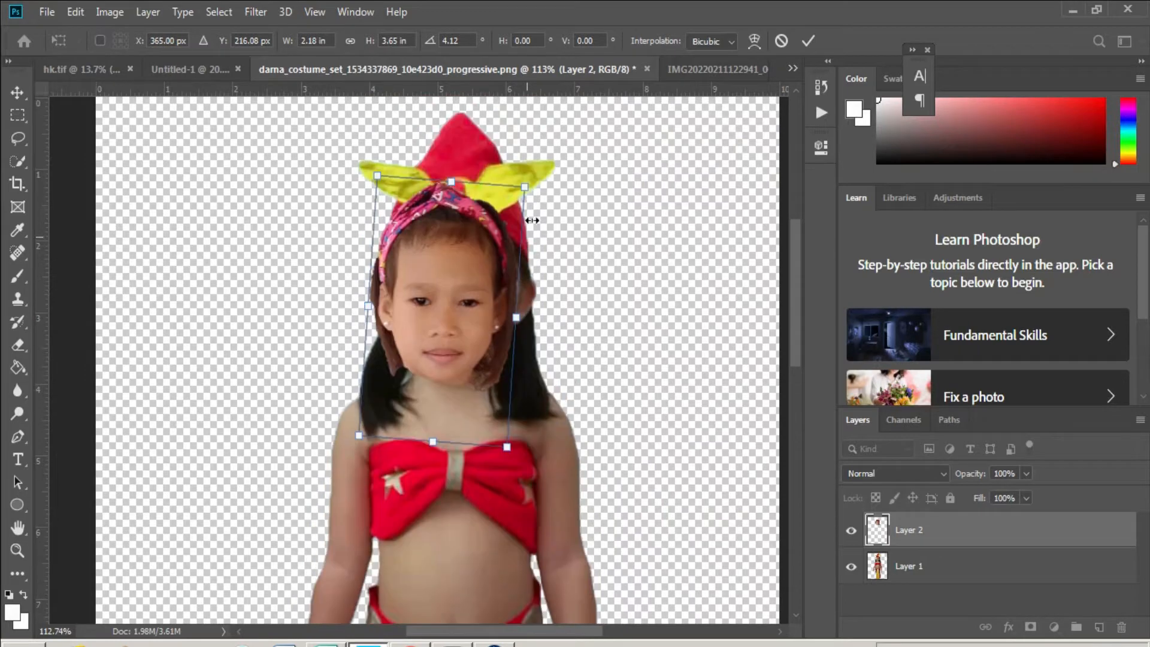
- Enlarge the face slightly, nudge it right over the costume face, and commit
left_click_drag(529, 186, 548, 181)
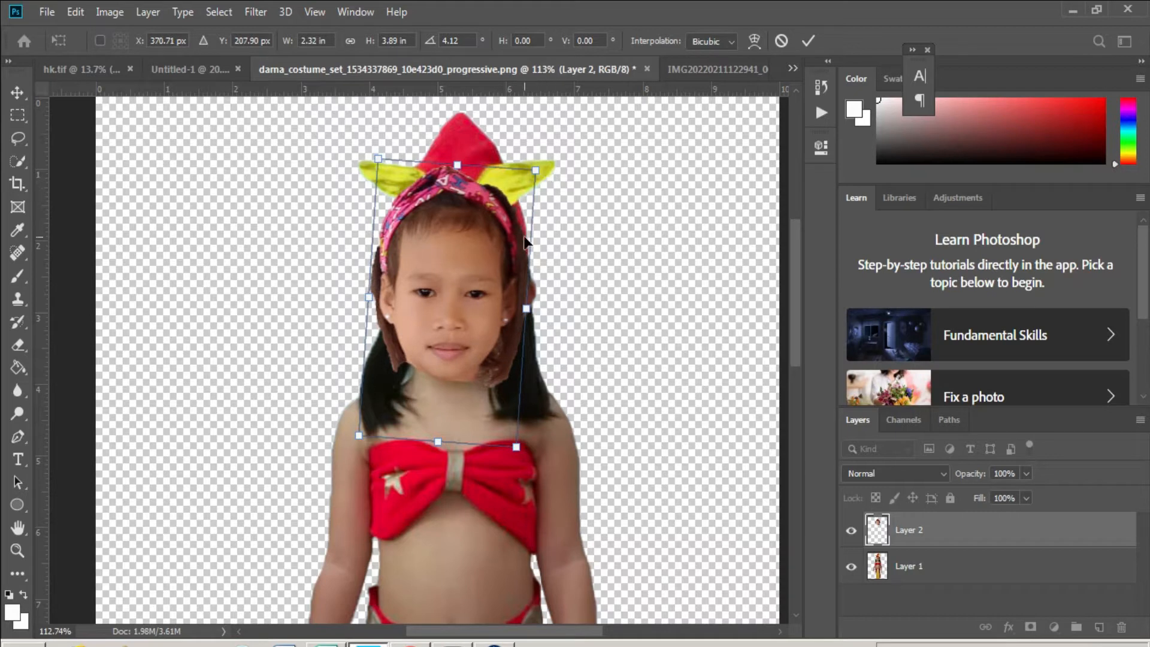
left_click_drag(452, 308, 455, 308)
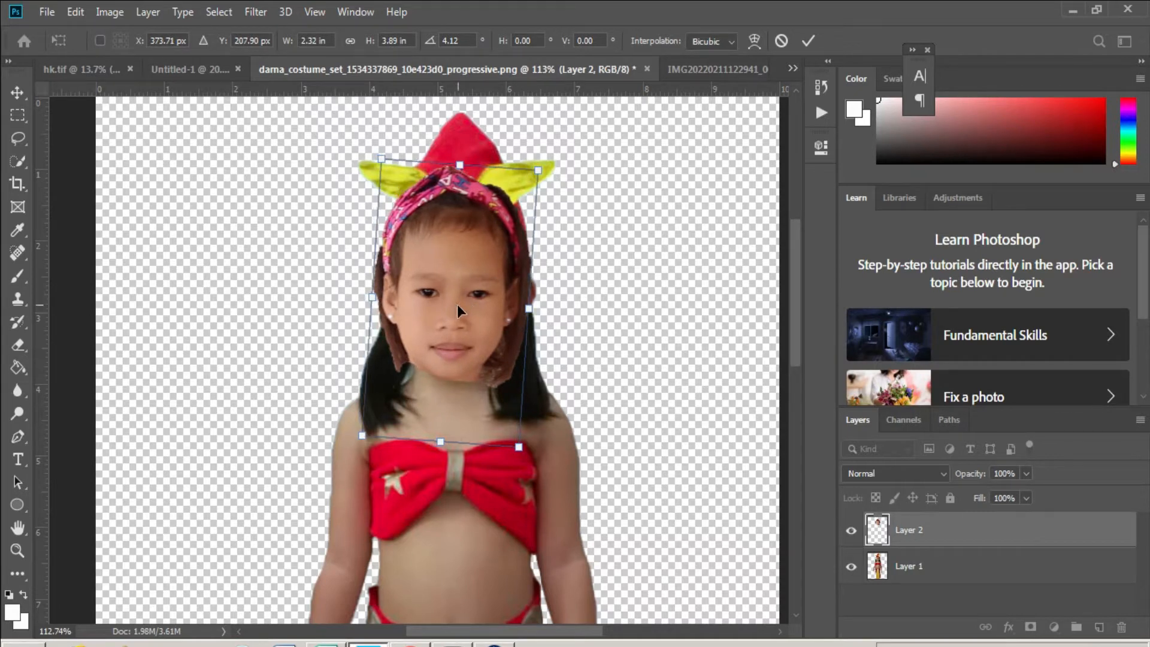
key("Right")
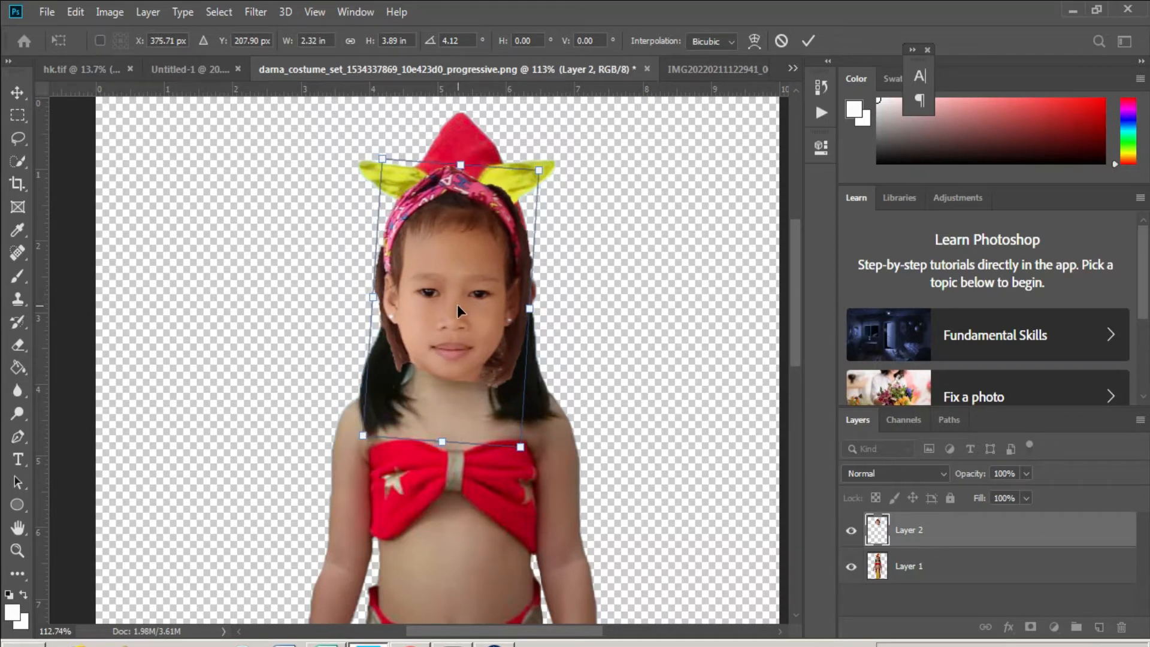
key("Right")
key("Right")
key("Right")
key("Right")
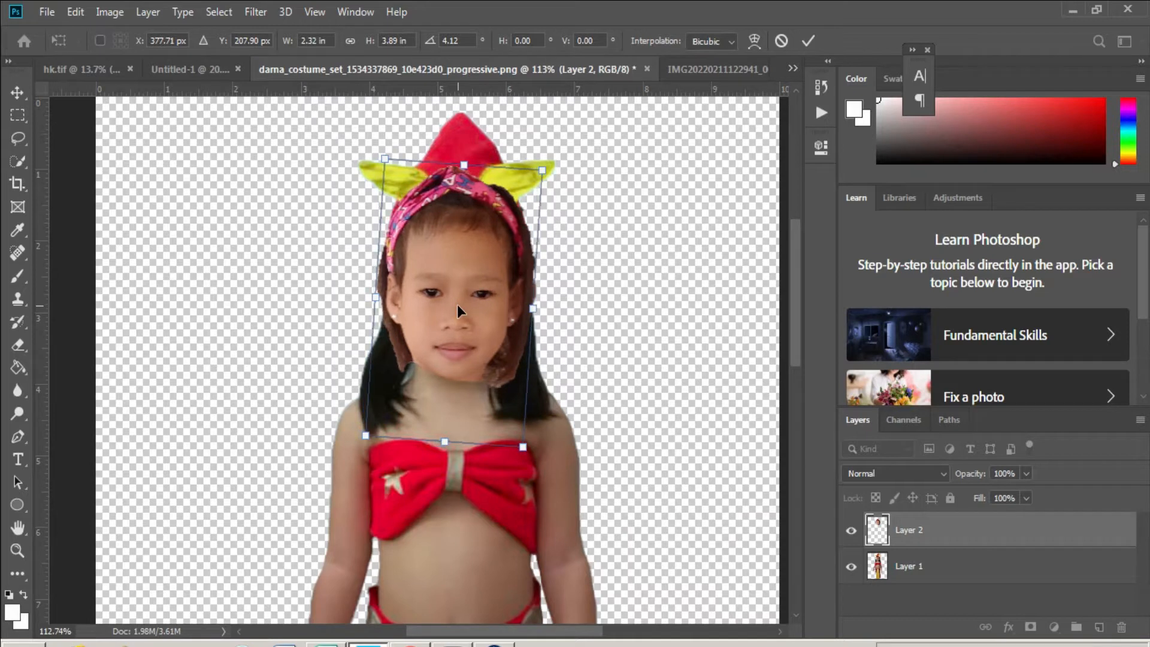
key("Return")
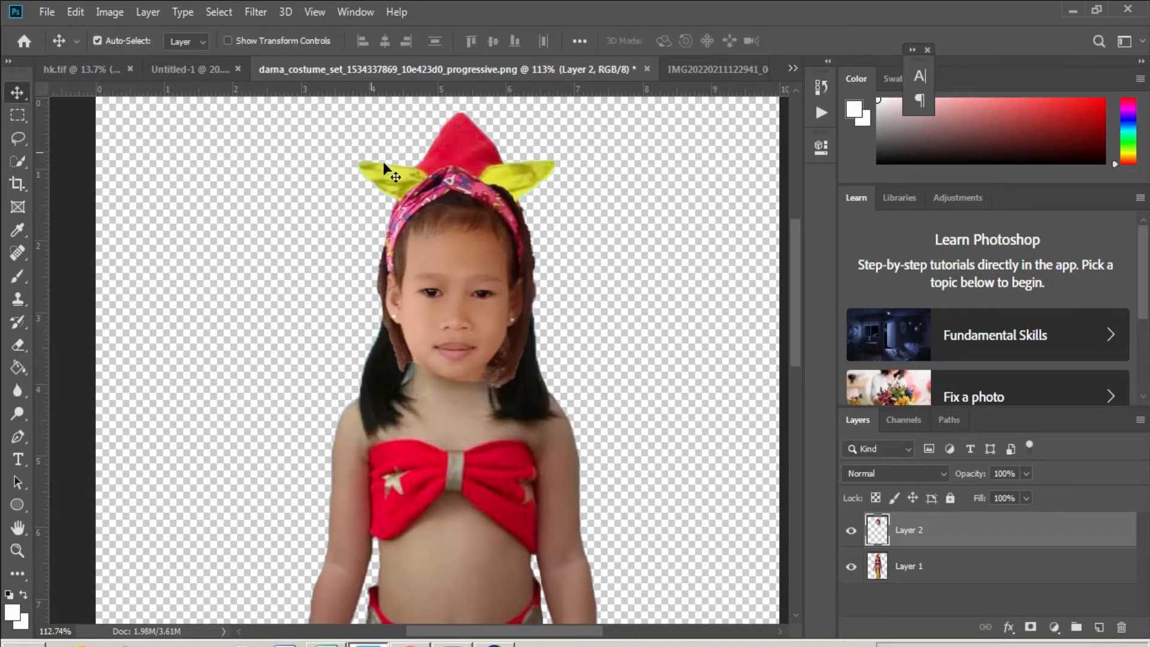
- Erase stray hair along the face overlay's left and right edges
scroll(444, 368, "up", 5)
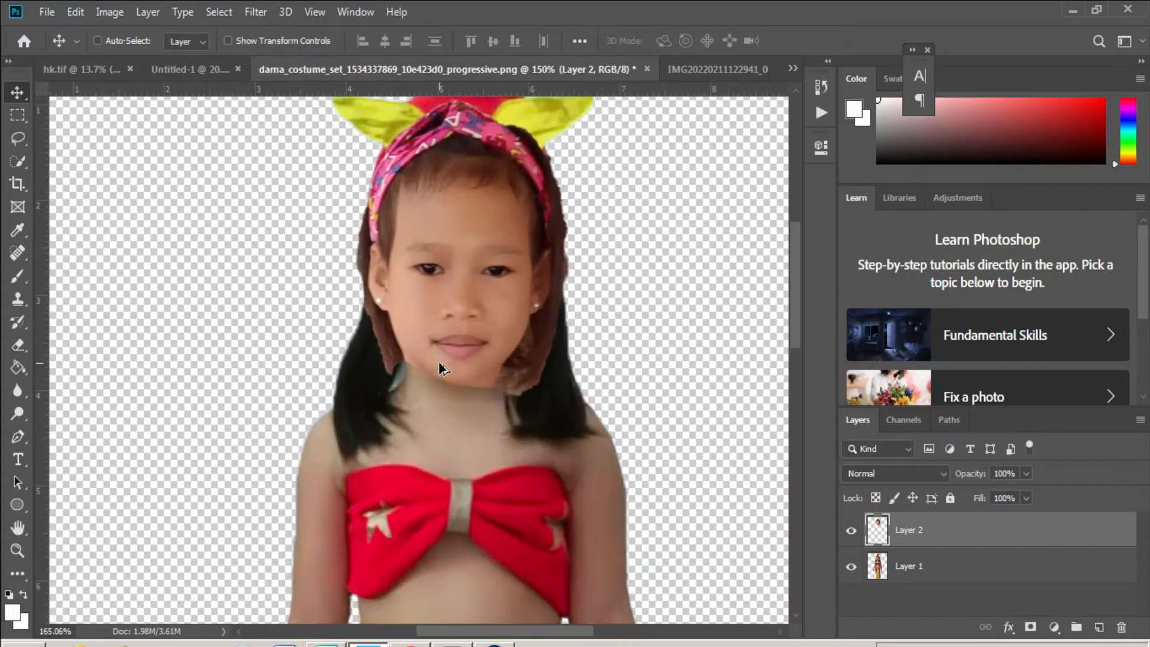
key("e")
scroll(390, 345, "up", 2)
right_click(418, 322)
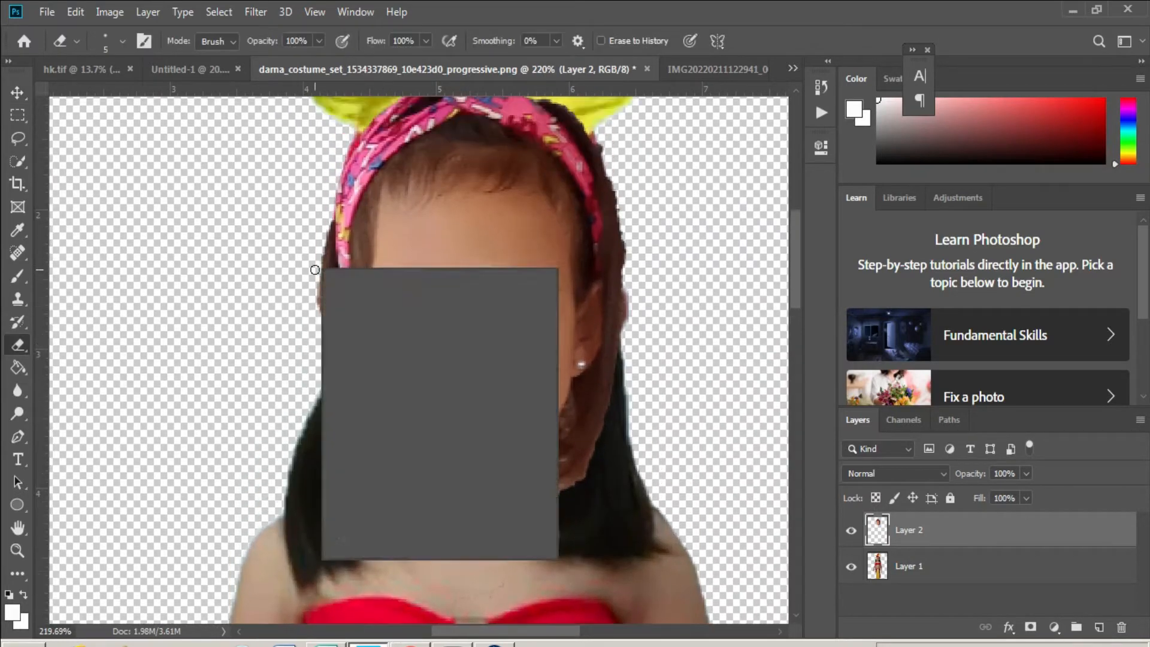
left_click(324, 171)
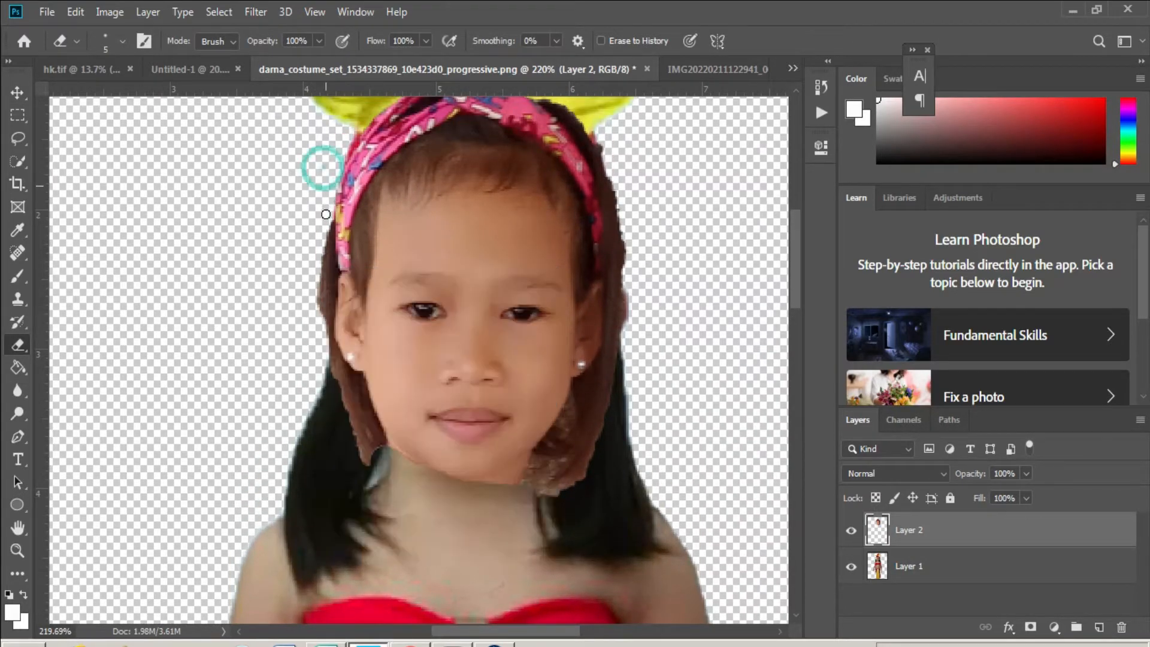
left_click_drag(330, 220, 317, 333)
key("ctrl+z")
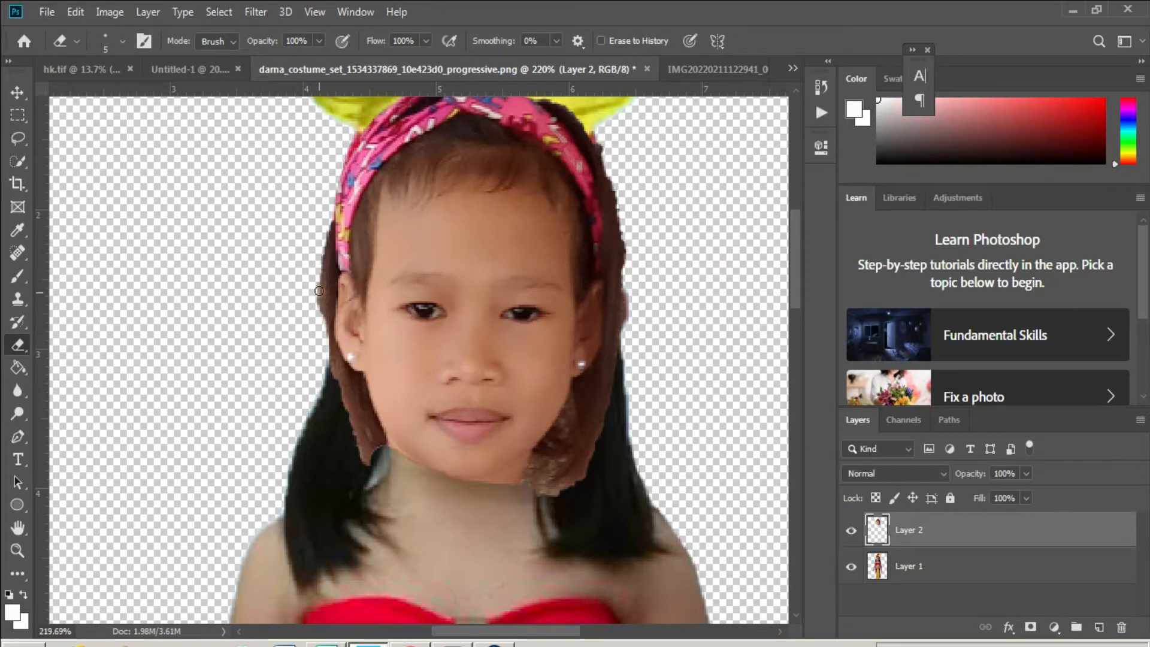
left_click_drag(327, 217, 324, 298)
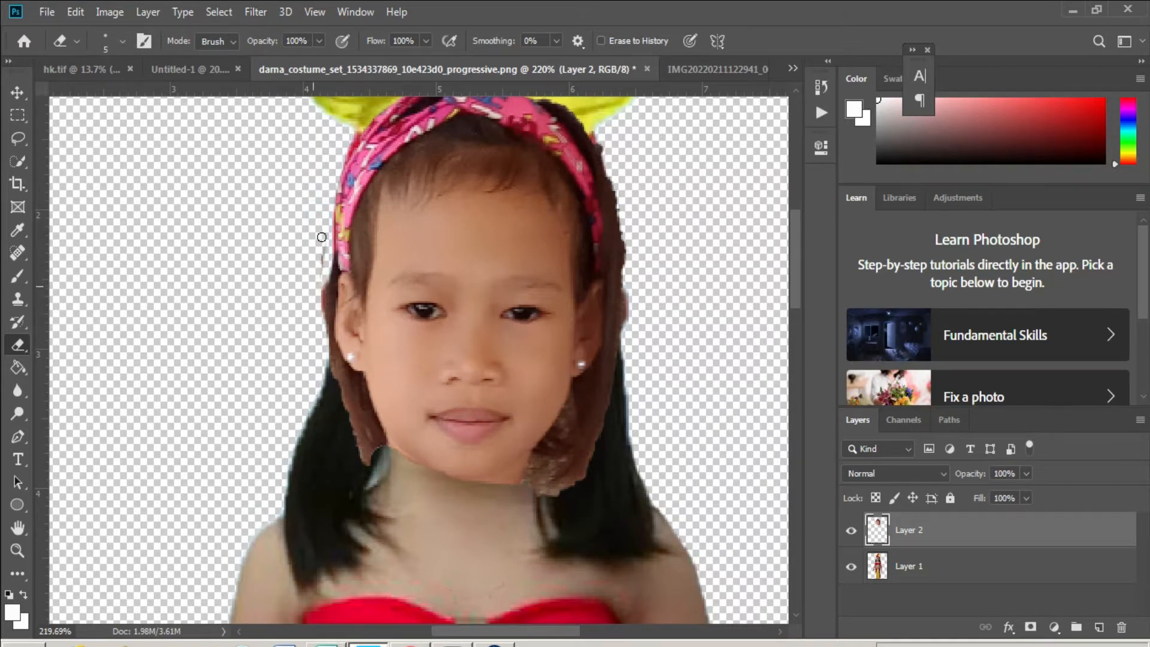
scroll(649, 426, "up", 4)
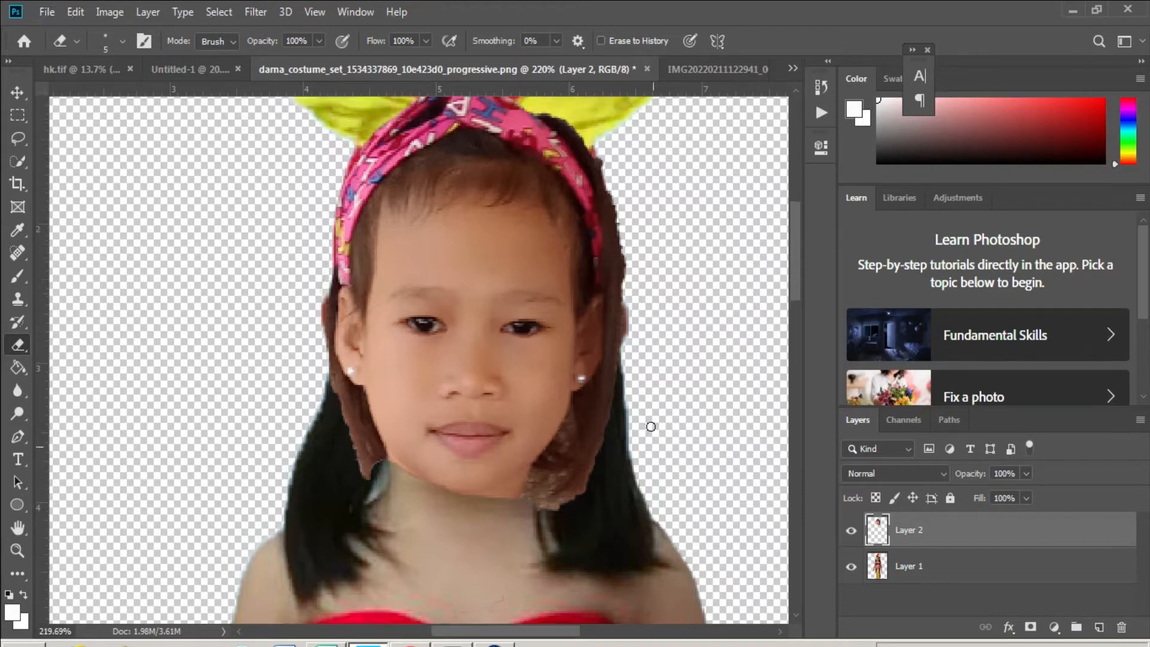
mouse_move(561, 211)
left_mouse_down()
mouse_move(608, 278)
mouse_move(625, 399)
left_mouse_up()
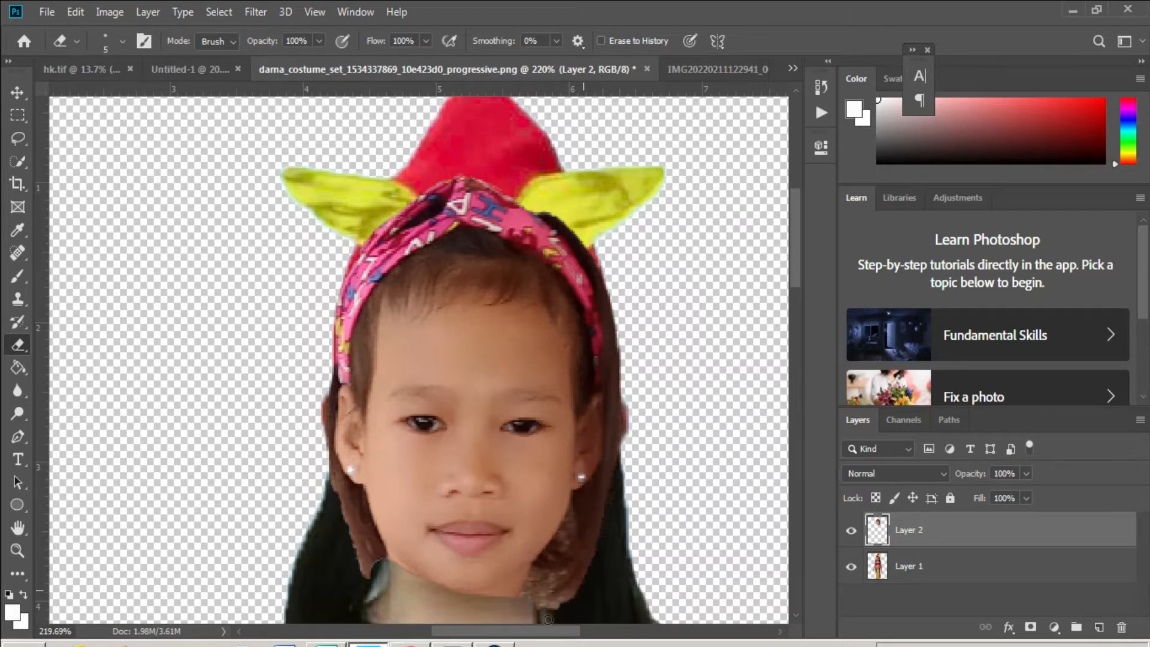
- Set a fully soft 20 px eraser and remove the brown hair beside the left cheek
scroll(628, 466, "down", 4)
right_click(546, 442)
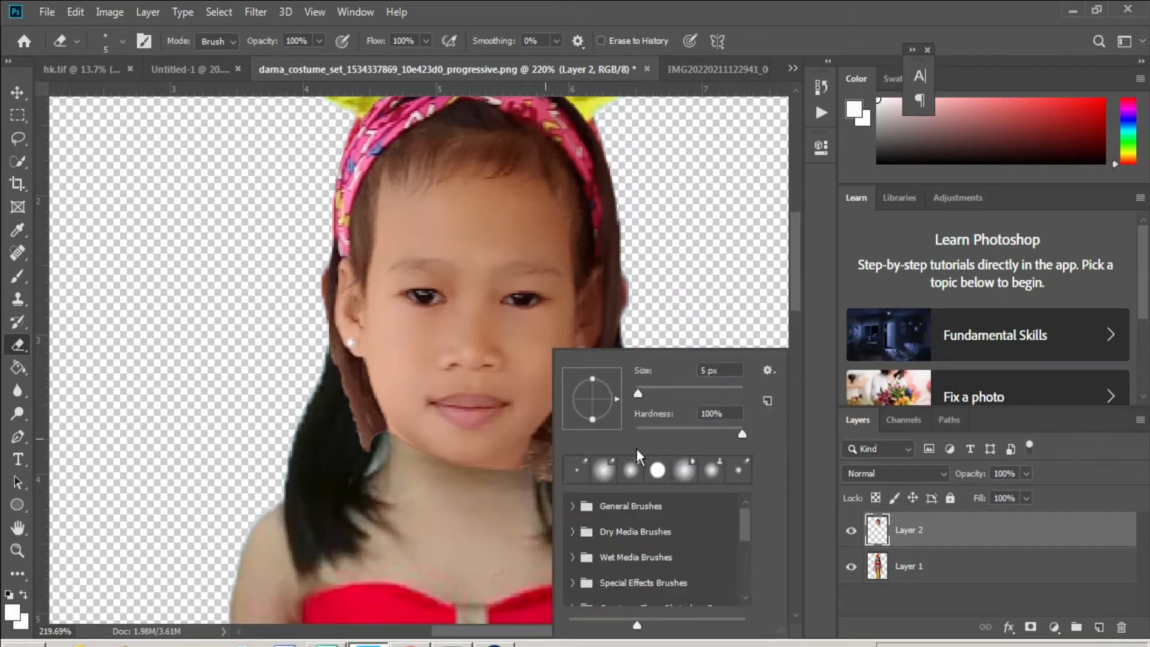
left_click_drag(677, 432, 636, 433)
left_click_drag(638, 394, 649, 394)
left_click_drag(646, 389, 641, 390)
left_click(375, 457)
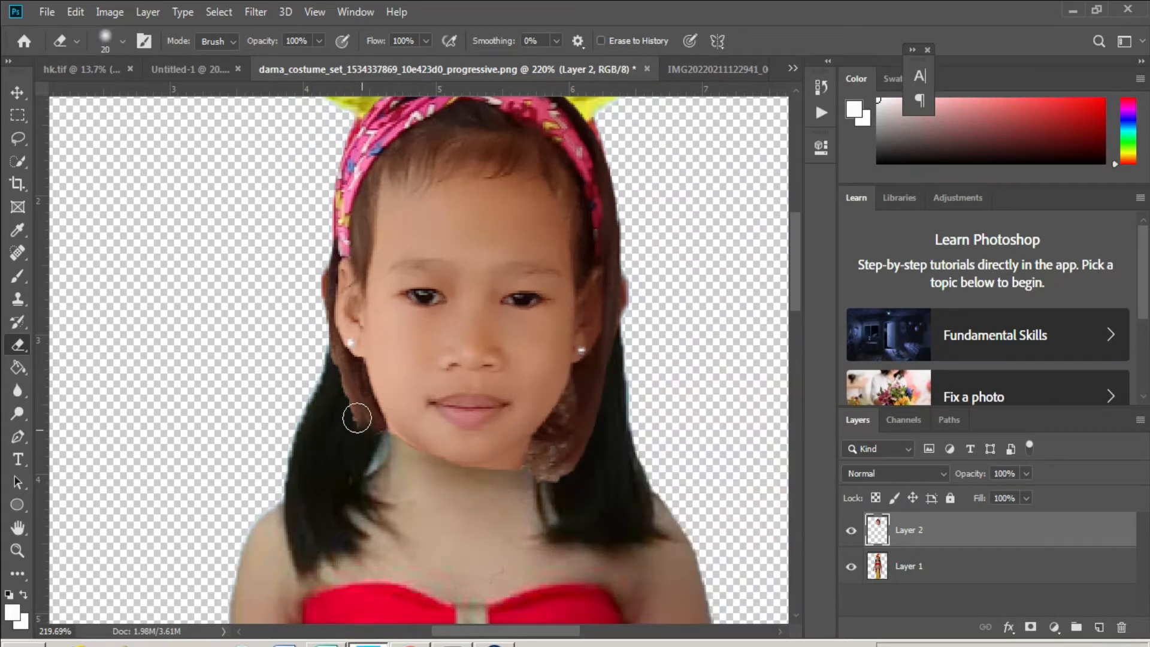
mouse_move(356, 418)
left_mouse_down()
mouse_move(336, 370)
mouse_move(359, 428)
mouse_move(381, 445)
mouse_move(457, 475)
mouse_move(580, 449)
mouse_move(560, 486)
mouse_move(611, 380)
mouse_move(535, 459)
mouse_move(582, 412)
mouse_move(597, 386)
mouse_move(535, 447)
mouse_move(589, 383)
mouse_move(570, 436)
mouse_move(513, 490)
mouse_move(459, 496)
mouse_move(425, 454)
mouse_move(374, 445)
mouse_move(361, 418)
mouse_move(413, 461)
mouse_move(469, 467)
mouse_move(544, 443)
mouse_move(570, 469)
left_mouse_up()
scroll(569, 451, "down", 1)
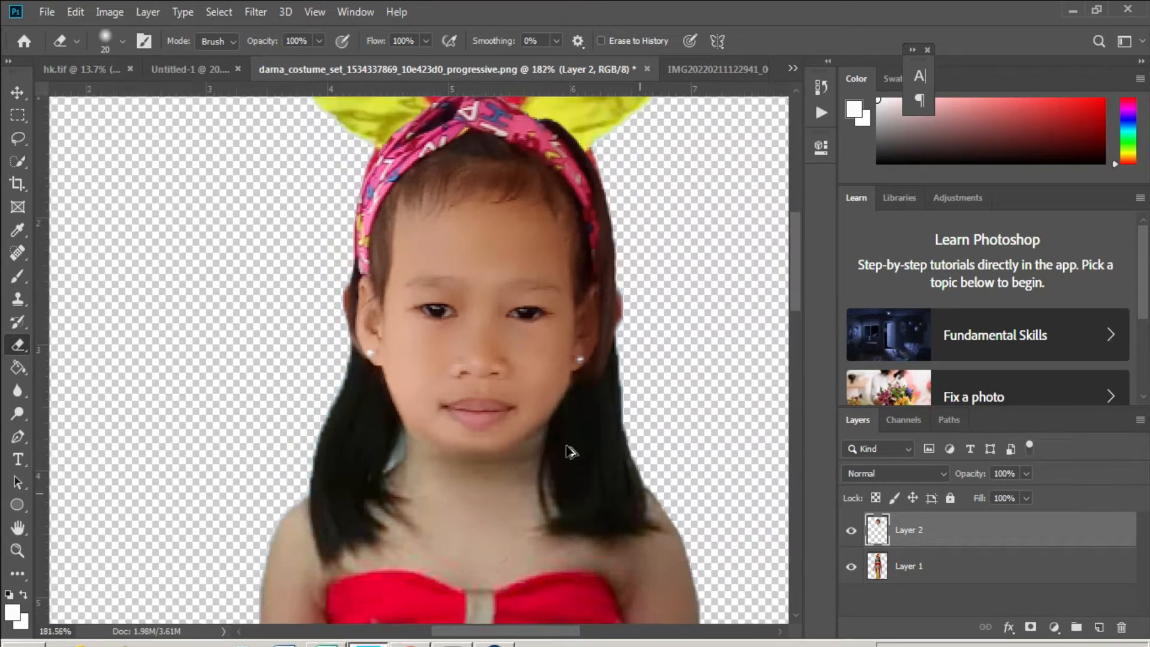
scroll(570, 416, "down", 1)
scroll(575, 419, "up", 3)
left_click_drag(573, 412, 599, 359)
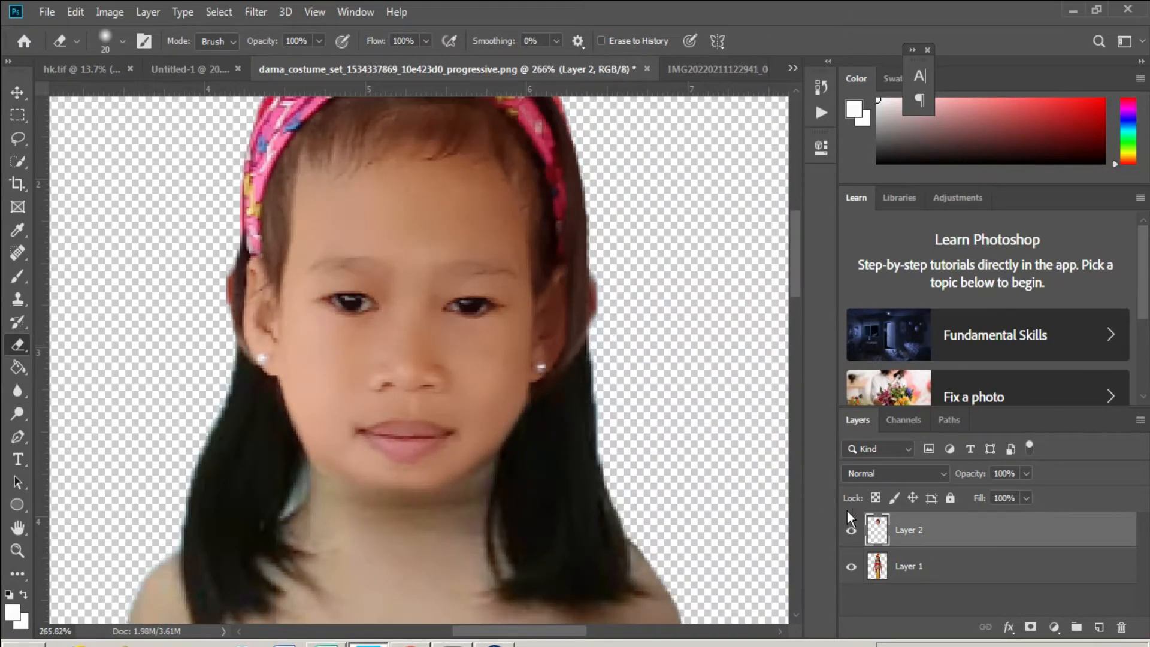
- Make Layer 1 active and hide Layer 2 to reveal the original costume face
left_click(844, 554)
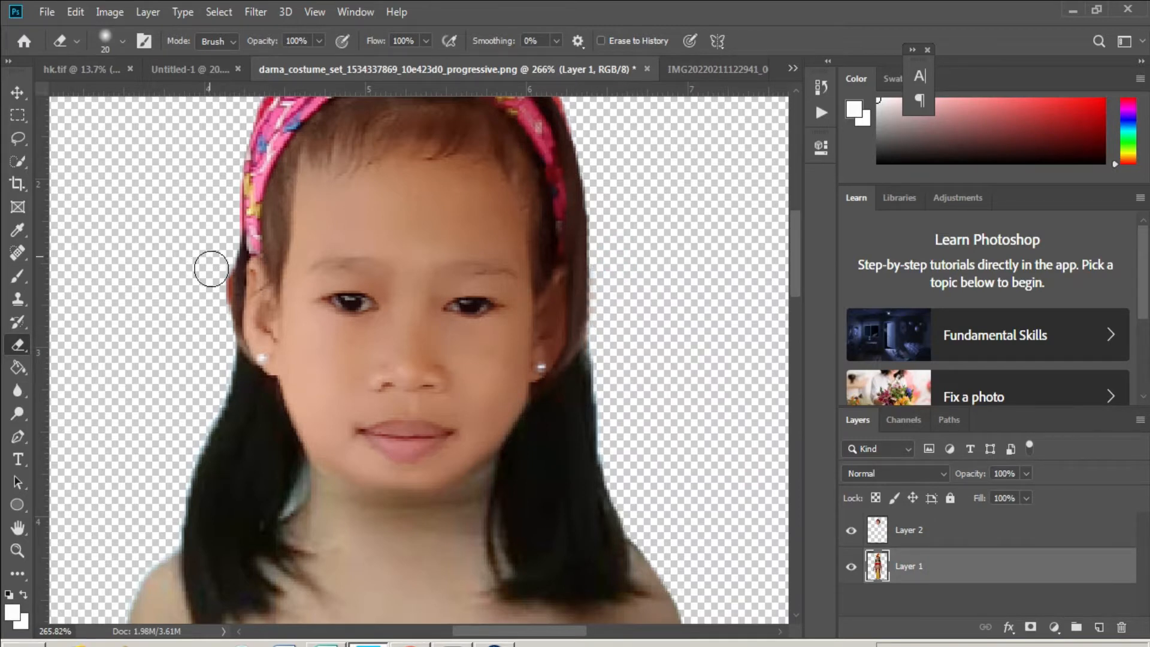
scroll(290, 315, "down", 4)
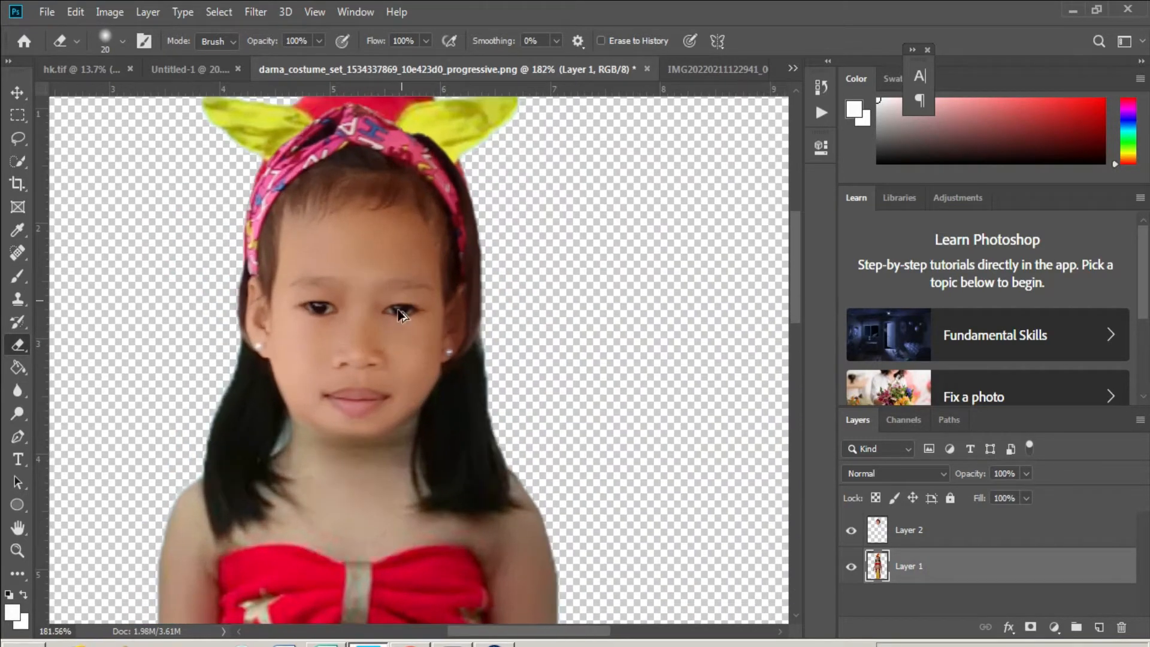
left_click(850, 530)
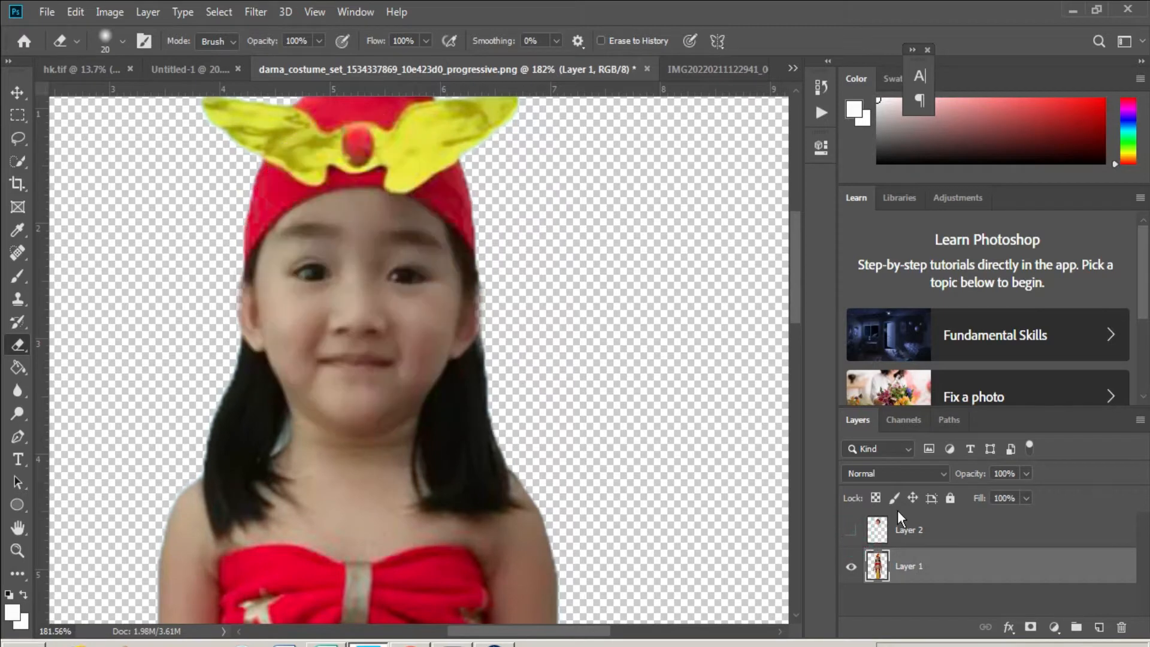
scroll(291, 231, "up", 3)
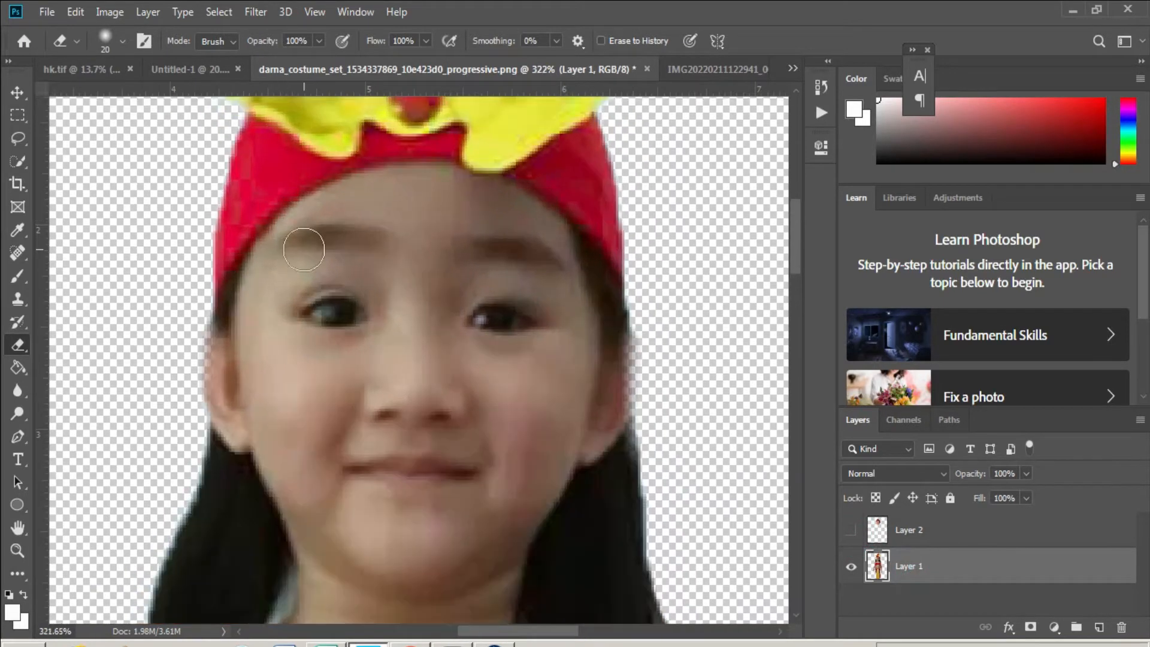
scroll(269, 287, "down", 2)
- Quick-select the red cap and yellow wings, excluding the eye area, and copy them to Layer 3
key("w")
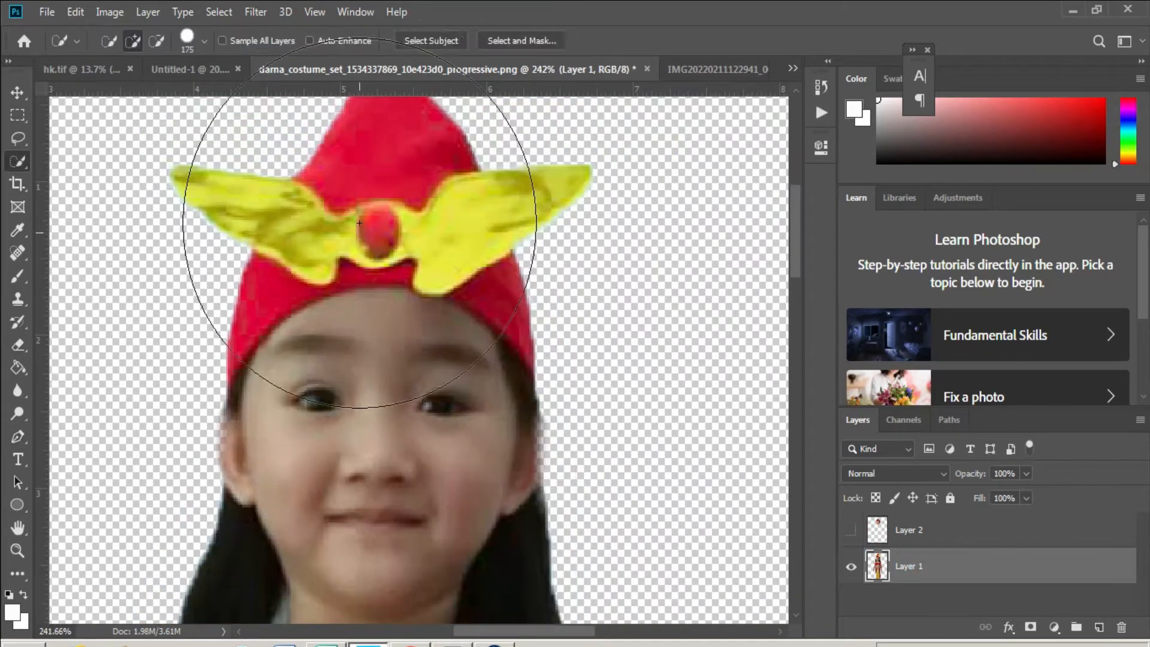
key("bracketleft")
key("bracketleft")
key("bracketleft")
key("bracketleft")
key("bracketleft")
key("bracketleft")
key("bracketleft")
key("bracketleft")
left_click(363, 200)
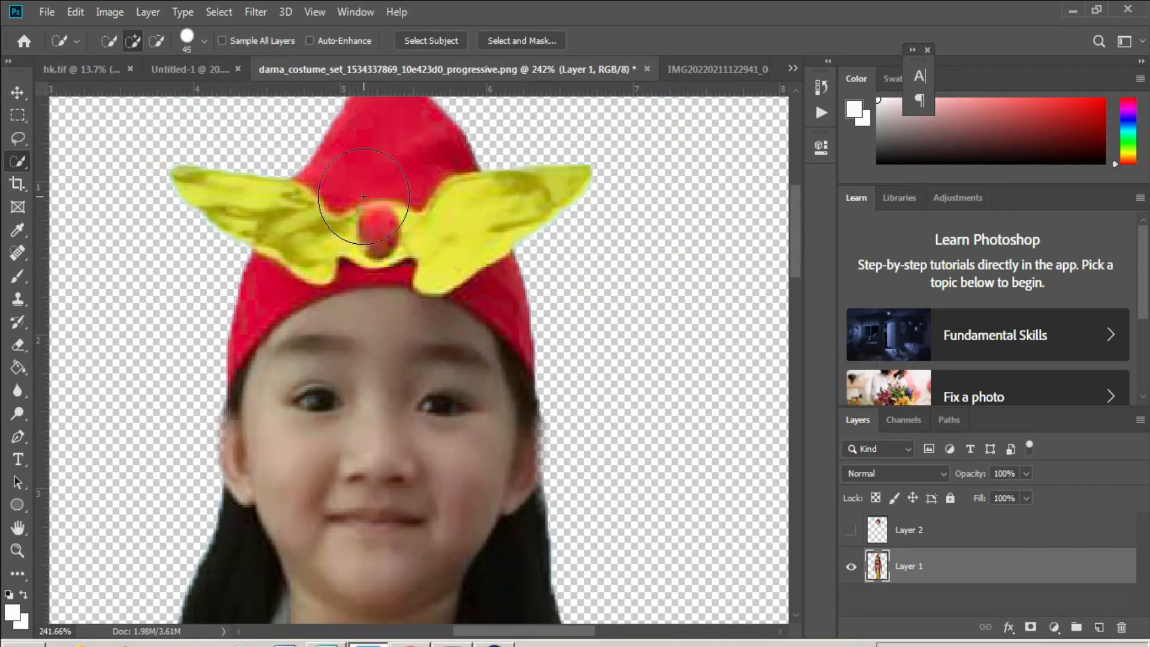
key("bracketleft")
mouse_move(362, 203)
left_mouse_down()
mouse_move(287, 249)
mouse_move(289, 261)
mouse_move(462, 240)
mouse_move(442, 211)
mouse_move(508, 304)
mouse_move(348, 260)
left_mouse_up()
key("bracketleft")
key("bracketleft")
key("bracketleft")
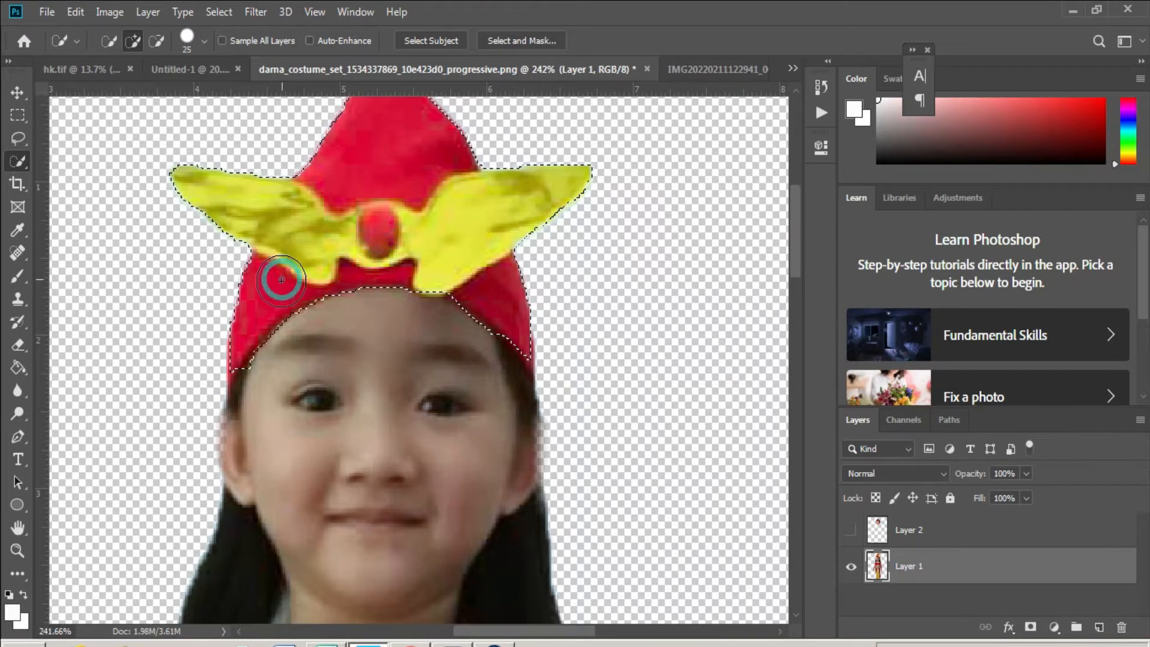
mouse_move(241, 360)
left_mouse_down()
mouse_move(228, 389)
mouse_move(256, 419)
left_mouse_up()
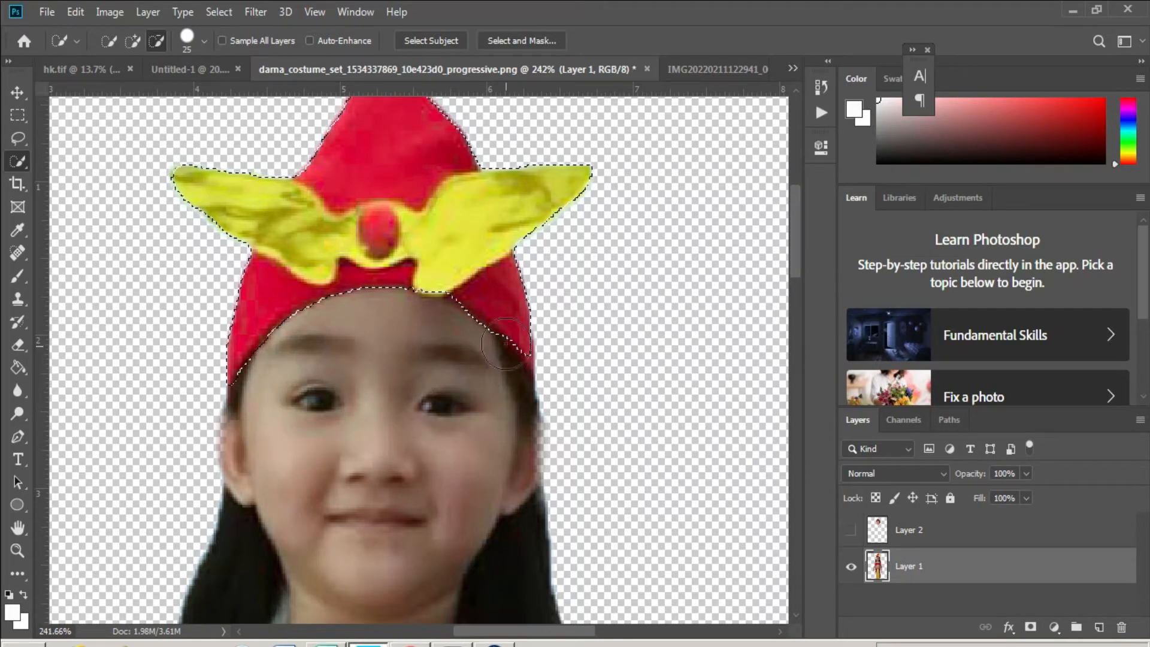
mouse_move(486, 367)
left_mouse_down()
mouse_move(503, 401)
mouse_move(487, 354)
mouse_move(469, 349)
mouse_move(519, 411)
left_mouse_up()
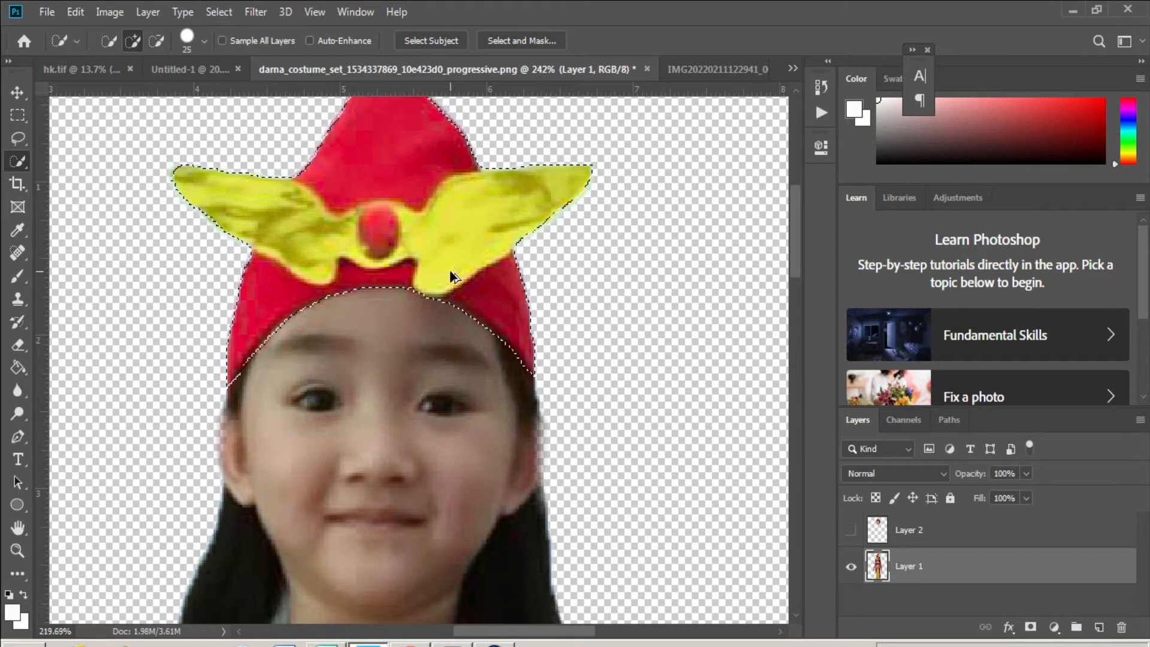
scroll(449, 275, "down", 2)
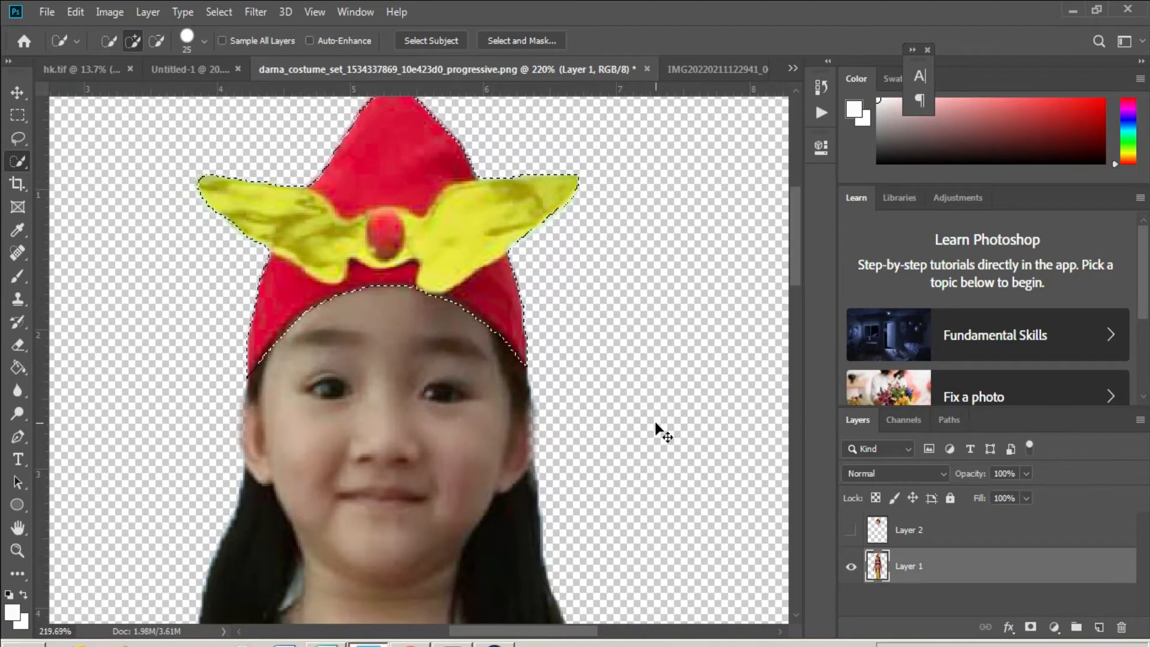
key("ctrl+j")
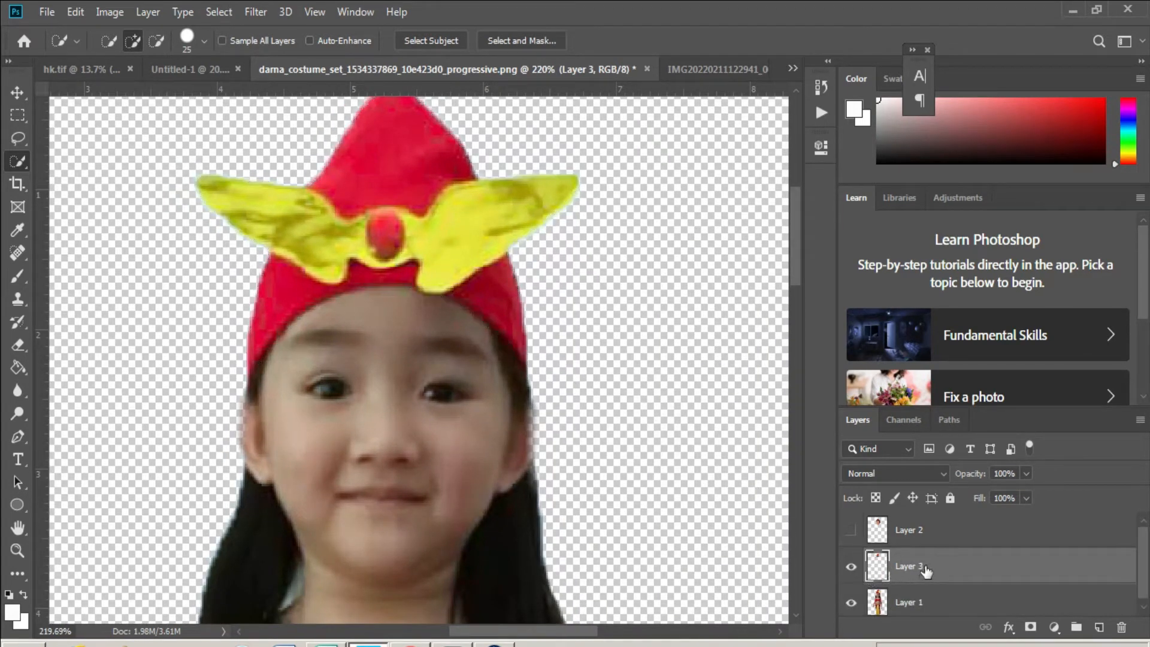
- Move Layer 3 above Layer 2 and make the face layer visible again
left_click_drag(925, 572, 922, 520)
left_click(850, 566)
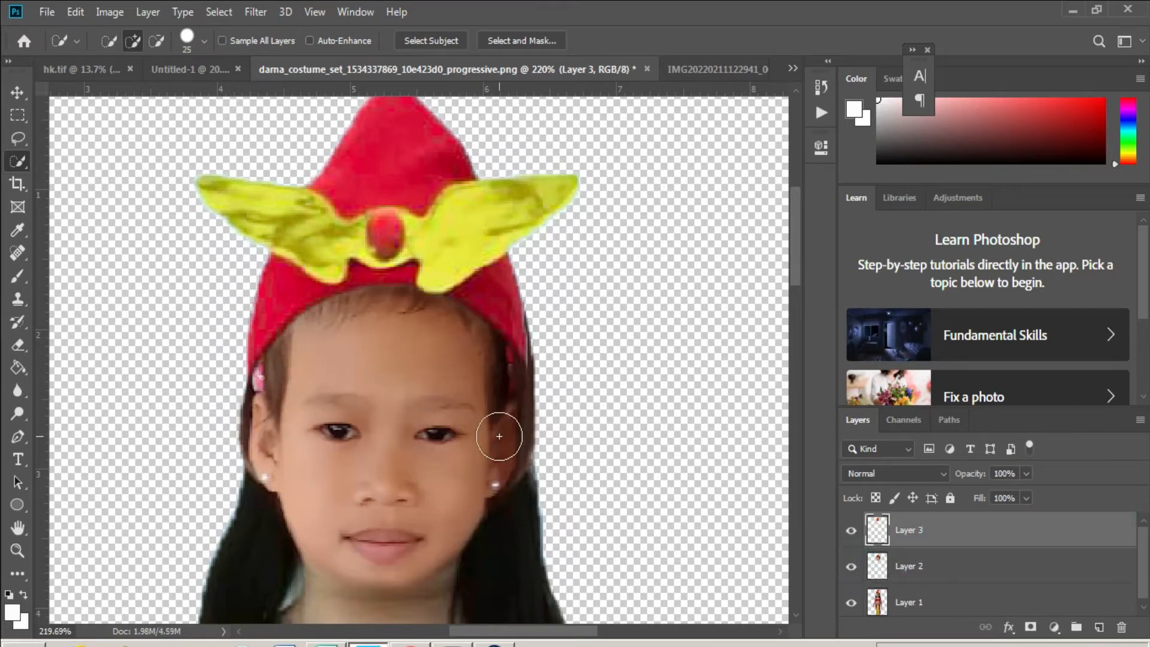
scroll(446, 368, "down", 5)
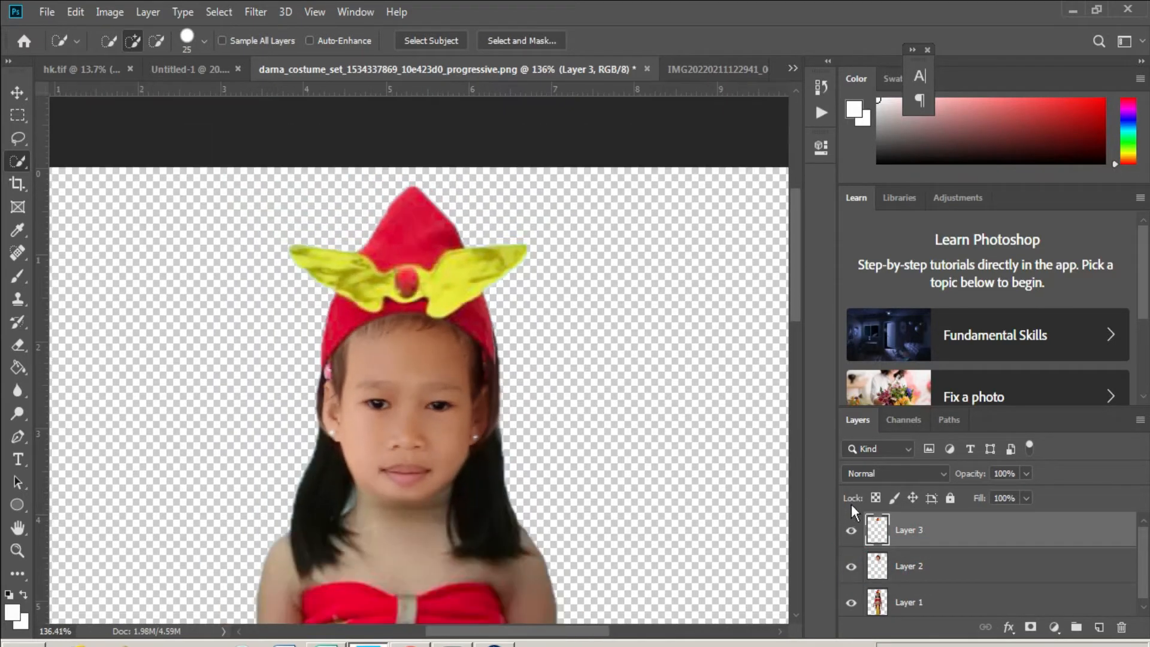
- Enlarge the hat slightly and lower it onto the girl's head
key("ctrl+t")
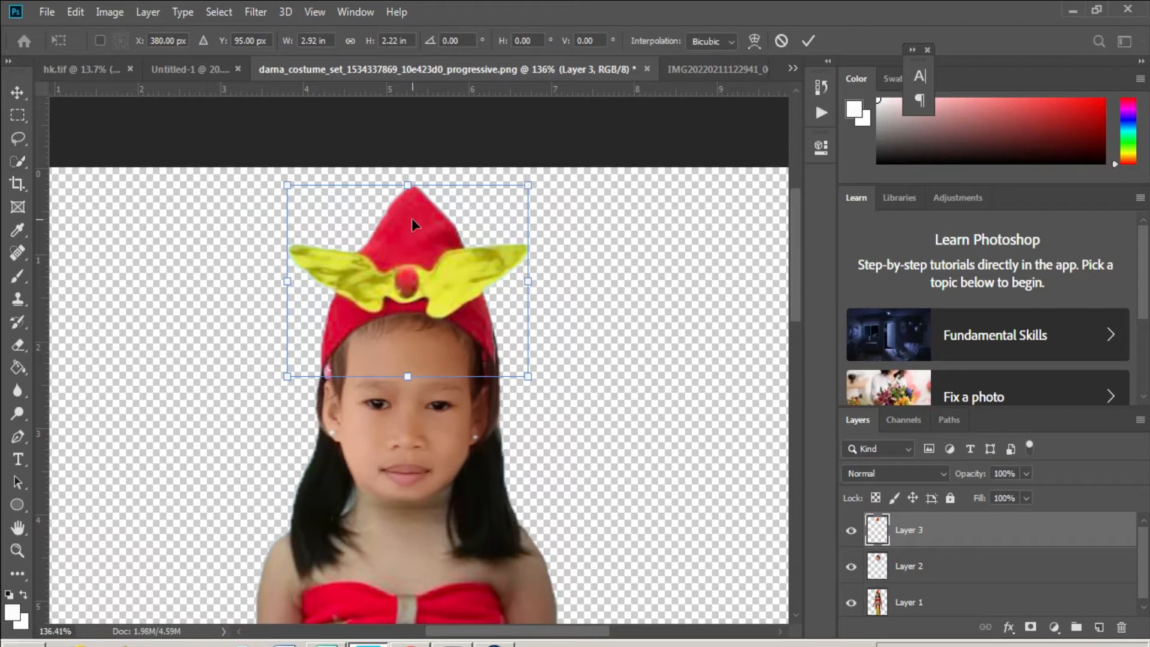
mouse_move(408, 381)
left_mouse_down()
mouse_move(406, 329)
mouse_move(405, 388)
left_mouse_up()
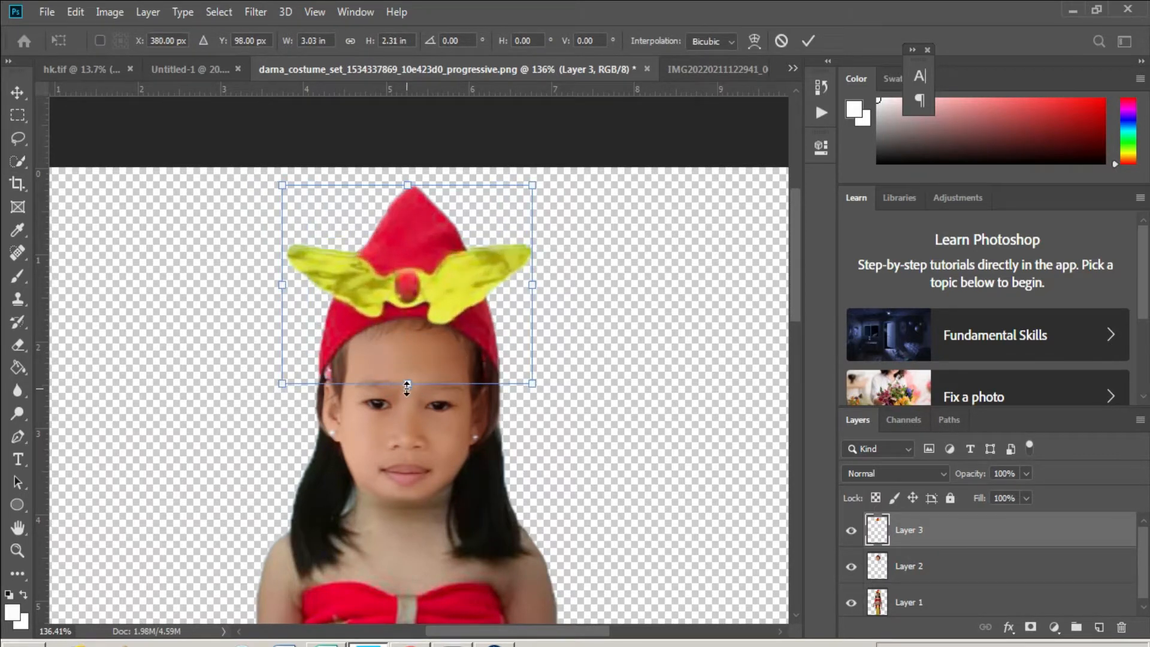
key("Down")
key("Down")
key("Down")
key("Down")
key("Down")
key("Down")
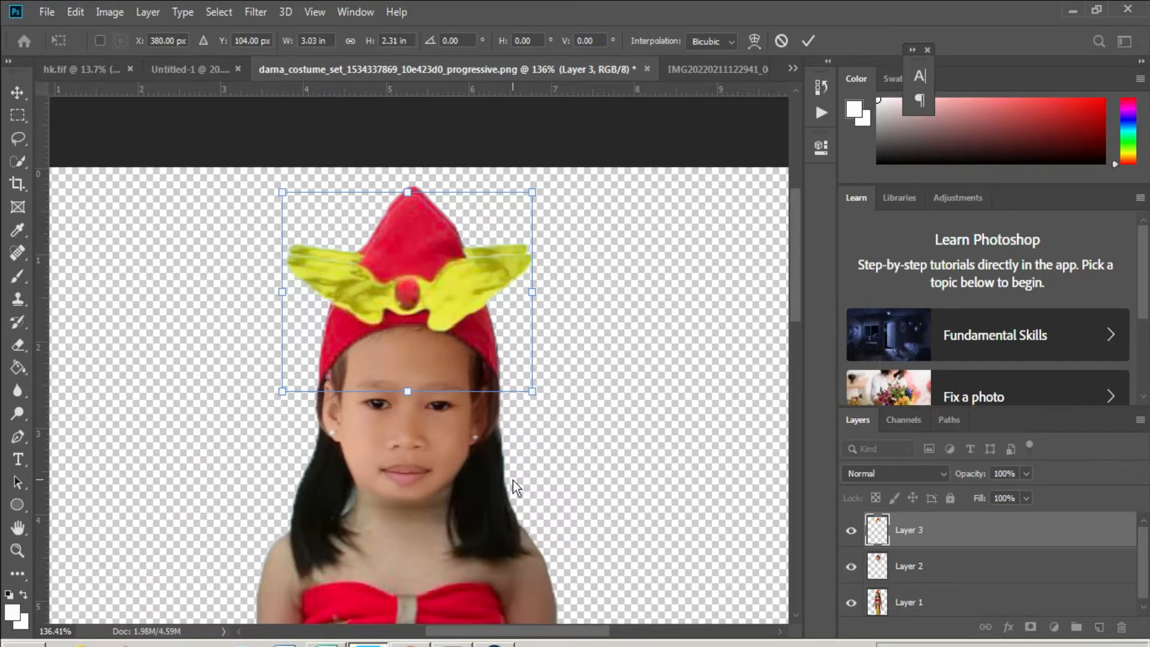
scroll(405, 195, "up", 3)
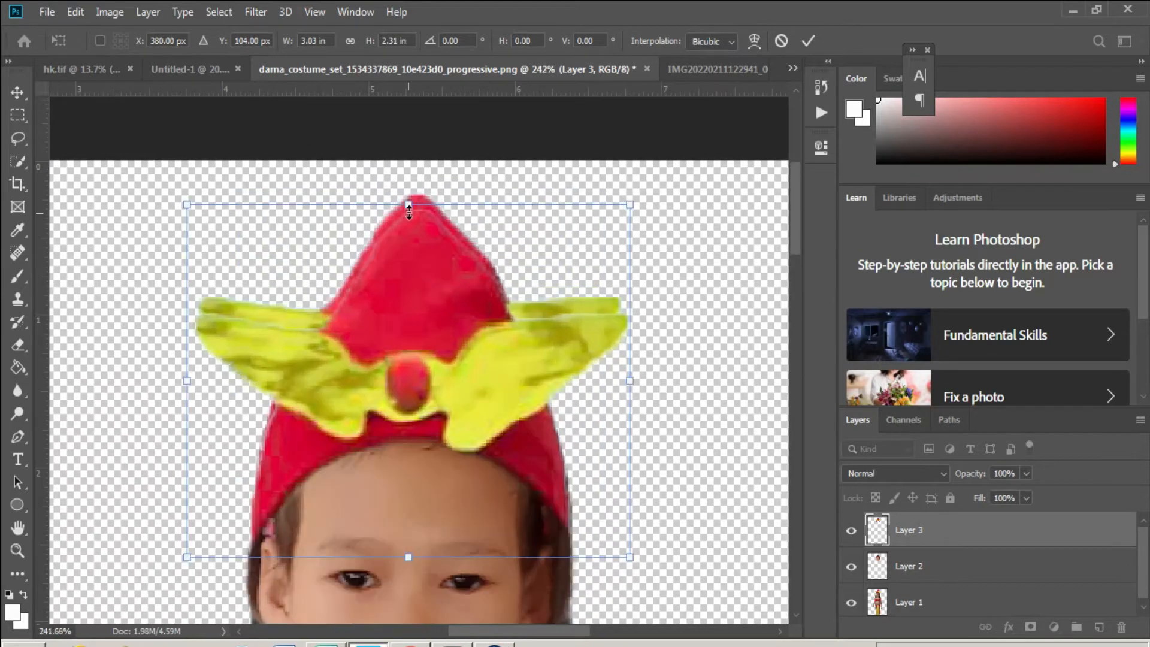
left_click_drag(412, 206, 414, 203)
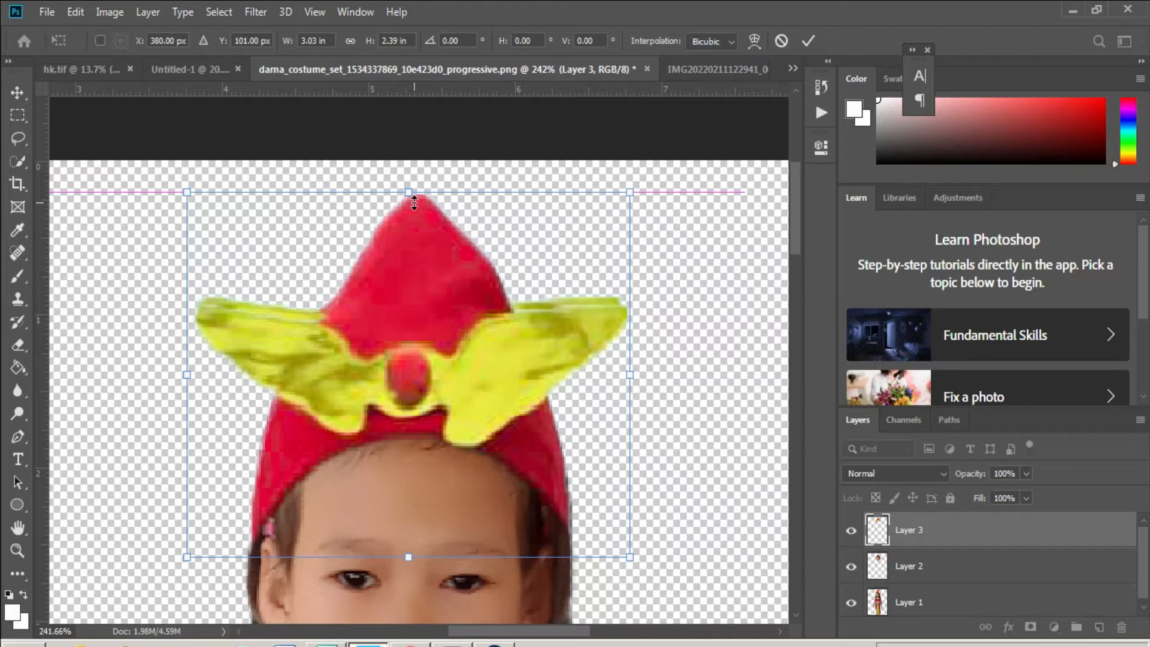
key("Return")
- Fit the figure on screen, zoom in on the face, and make Layer 2 active
key("w")
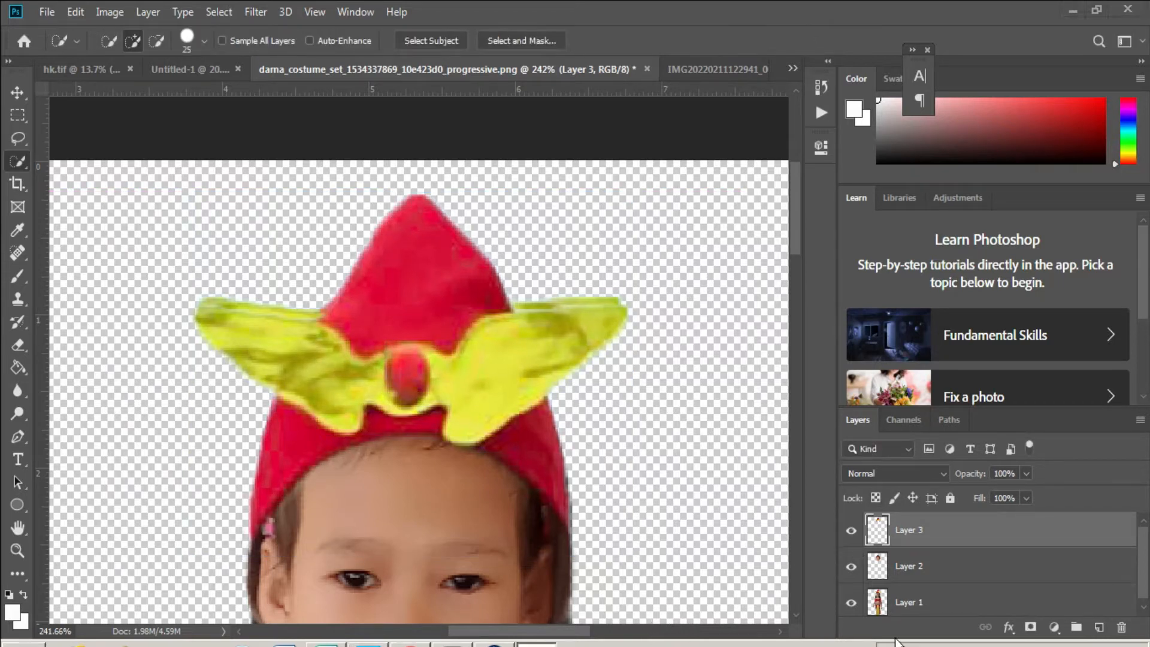
scroll(602, 487, "down", 5)
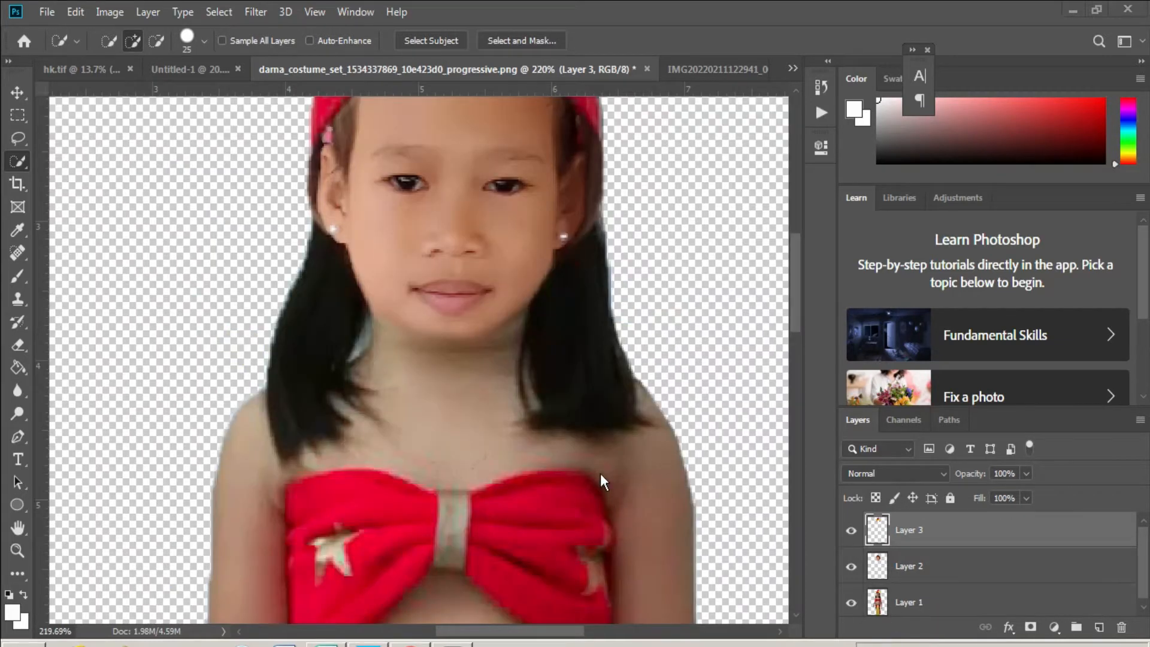
key("z")
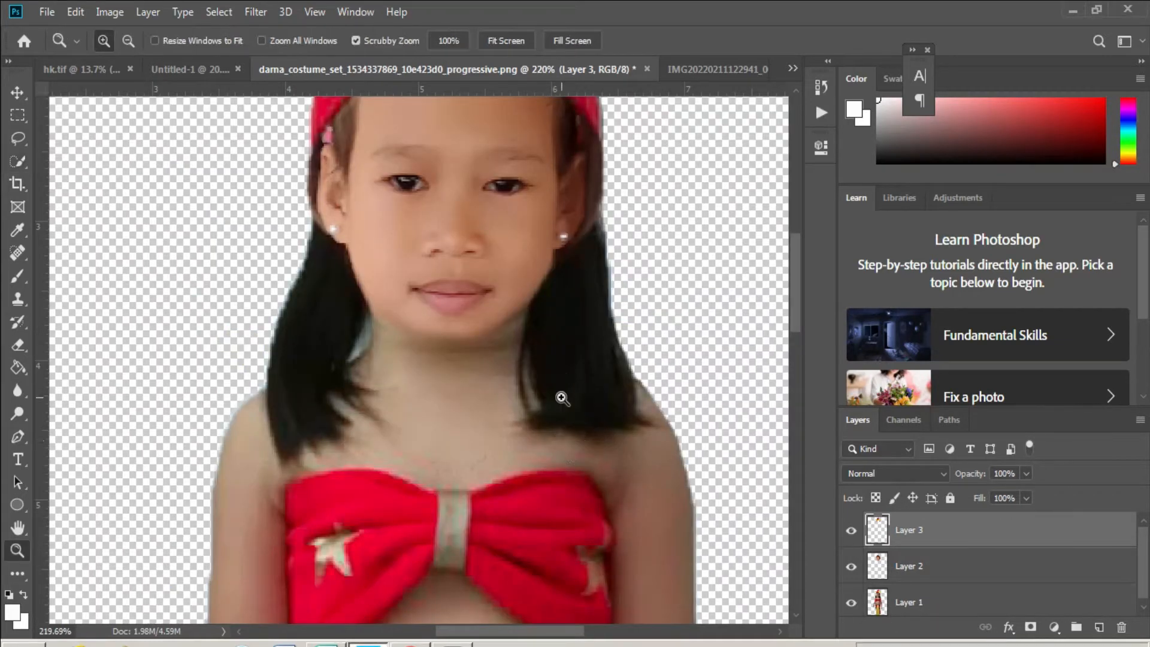
right_click(575, 438)
left_click(606, 447)
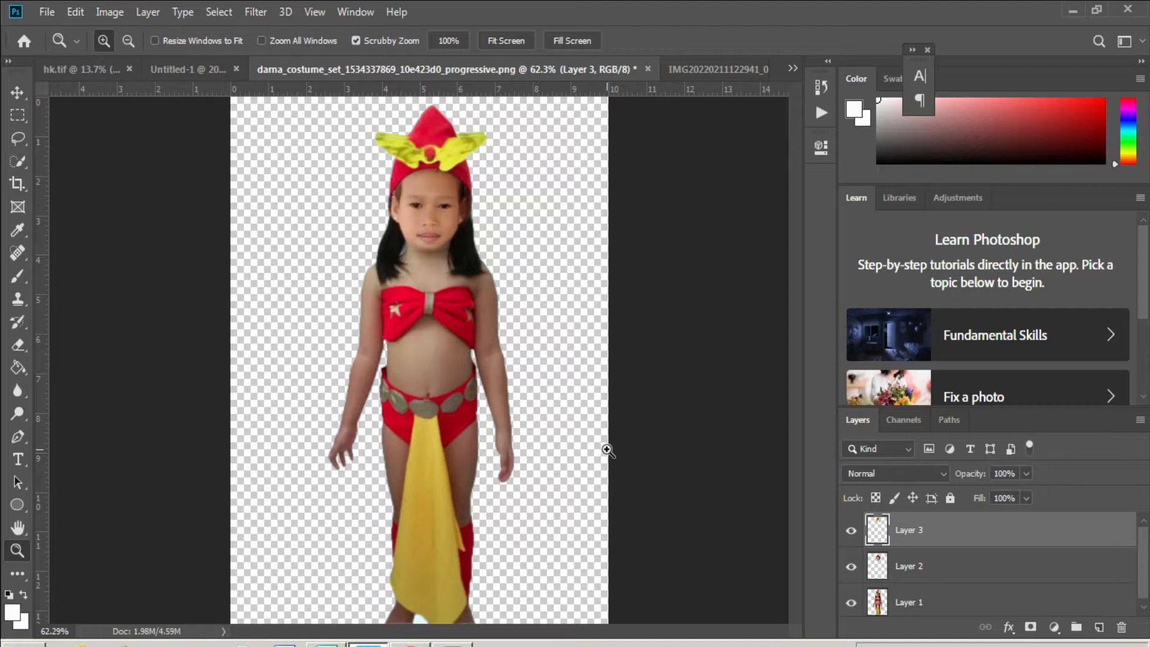
left_click(413, 214)
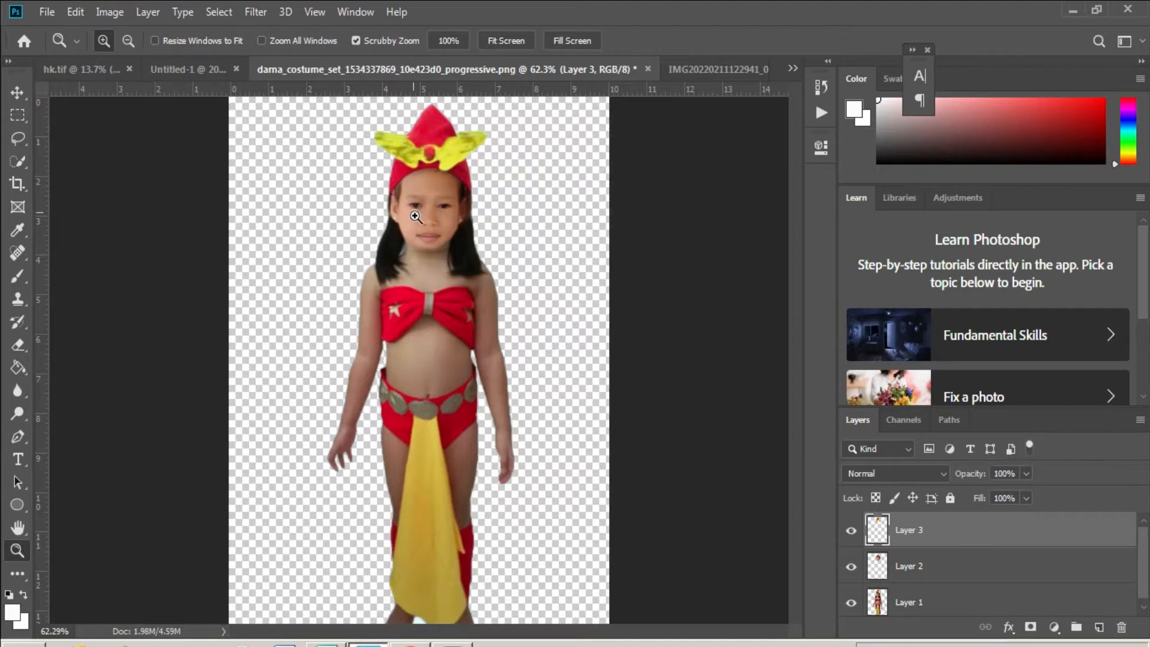
left_click(414, 213)
left_click(413, 214)
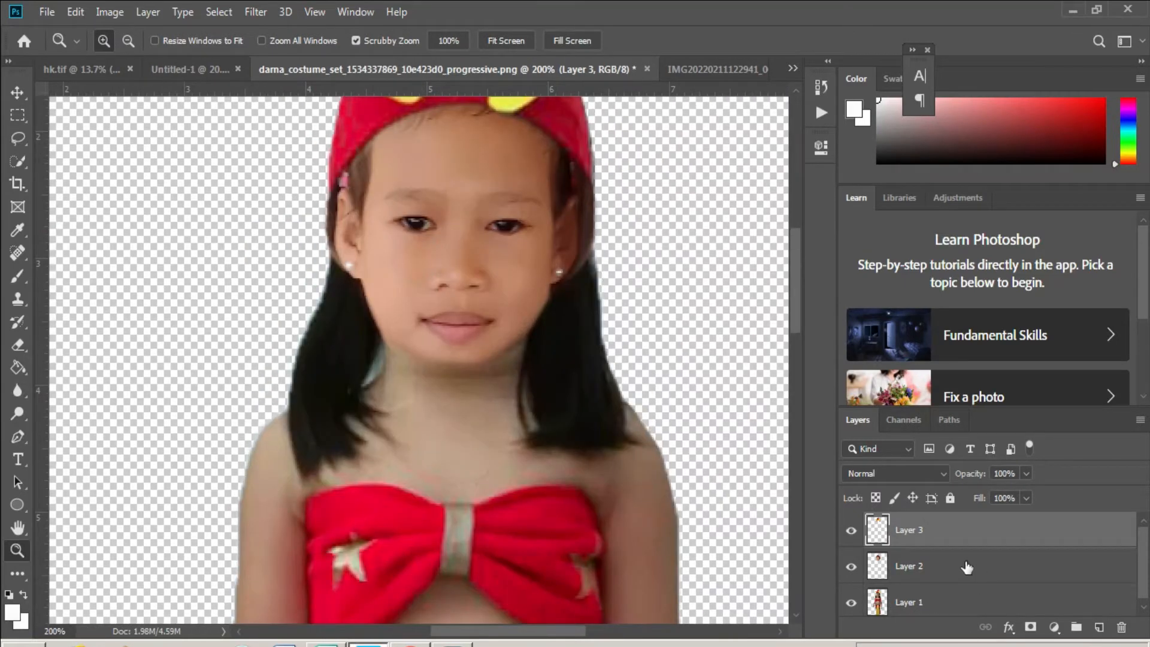
left_click(967, 567)
left_click(110, 12)
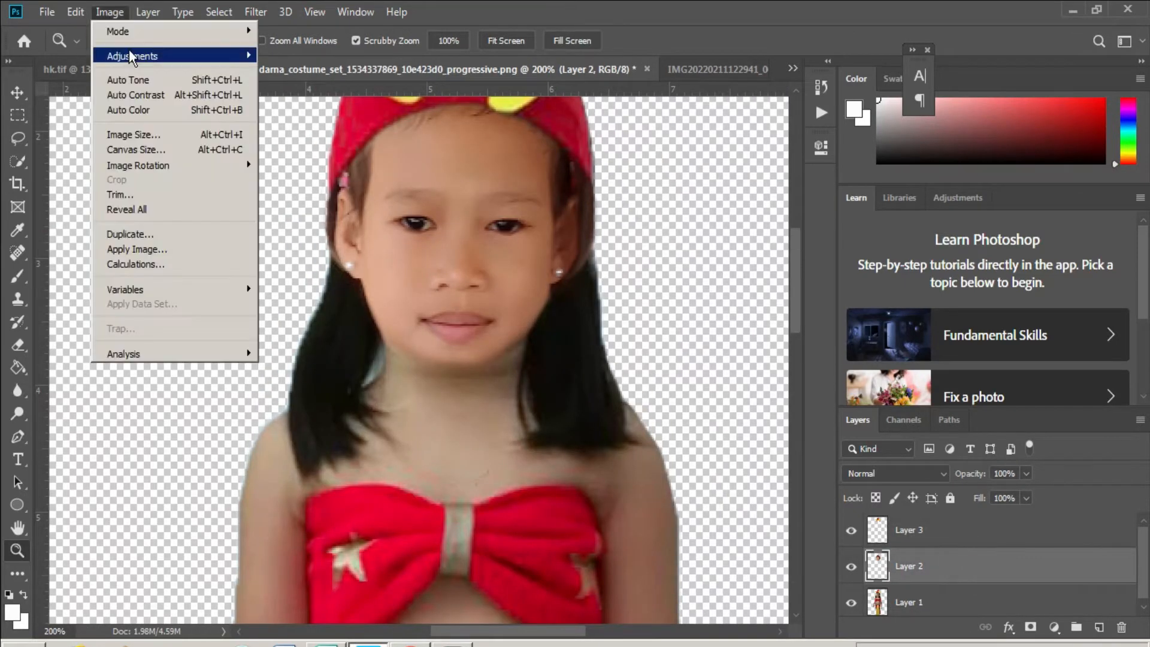
- Apply Color Balance to the face layer, adjusting its magenta-green and yellow-blue values
mouse_move(131, 55)
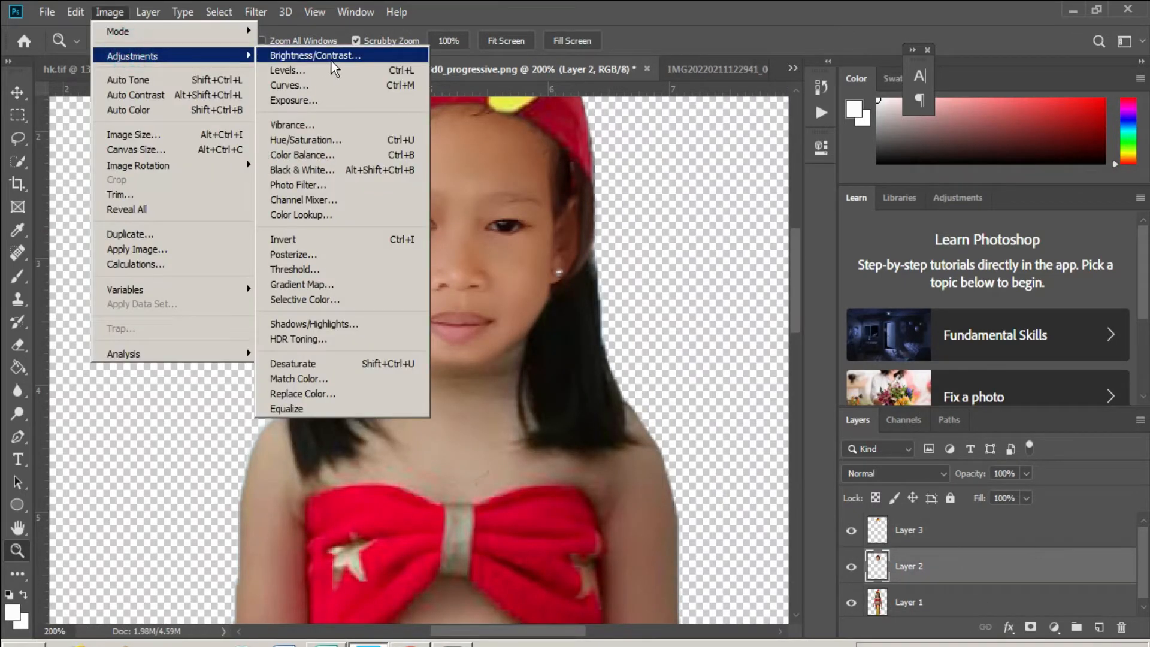
left_click(335, 155)
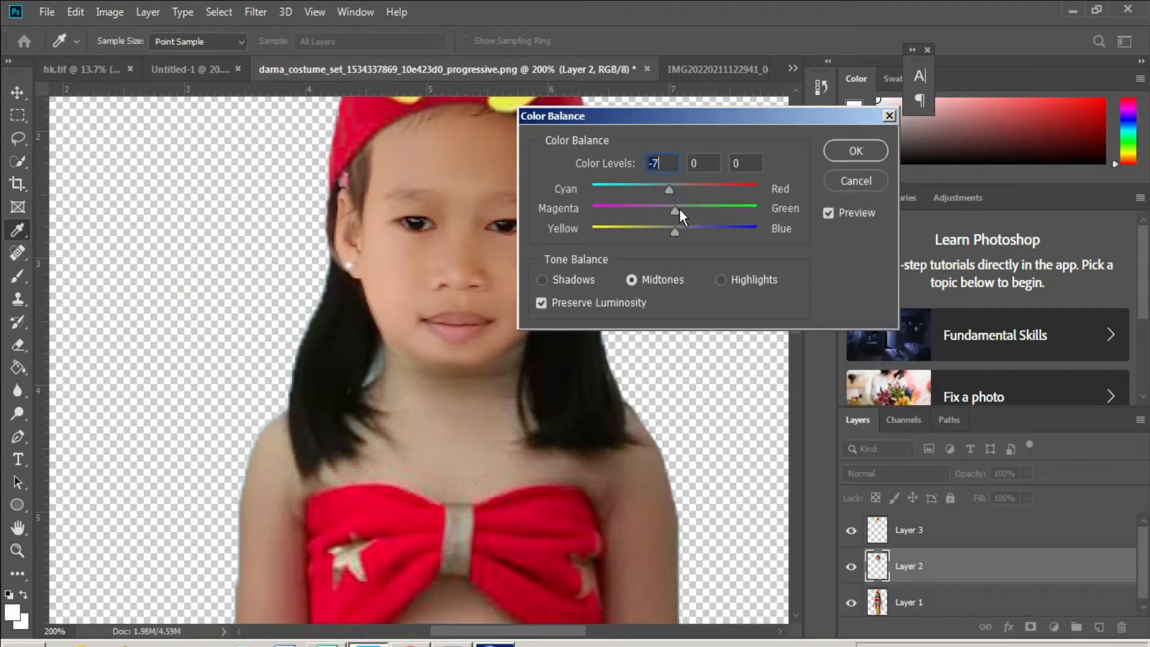
mouse_move(679, 210)
left_mouse_down()
mouse_move(689, 210)
mouse_move(664, 210)
mouse_move(677, 228)
left_mouse_up()
left_click(684, 229)
left_click(855, 151)
key("z")
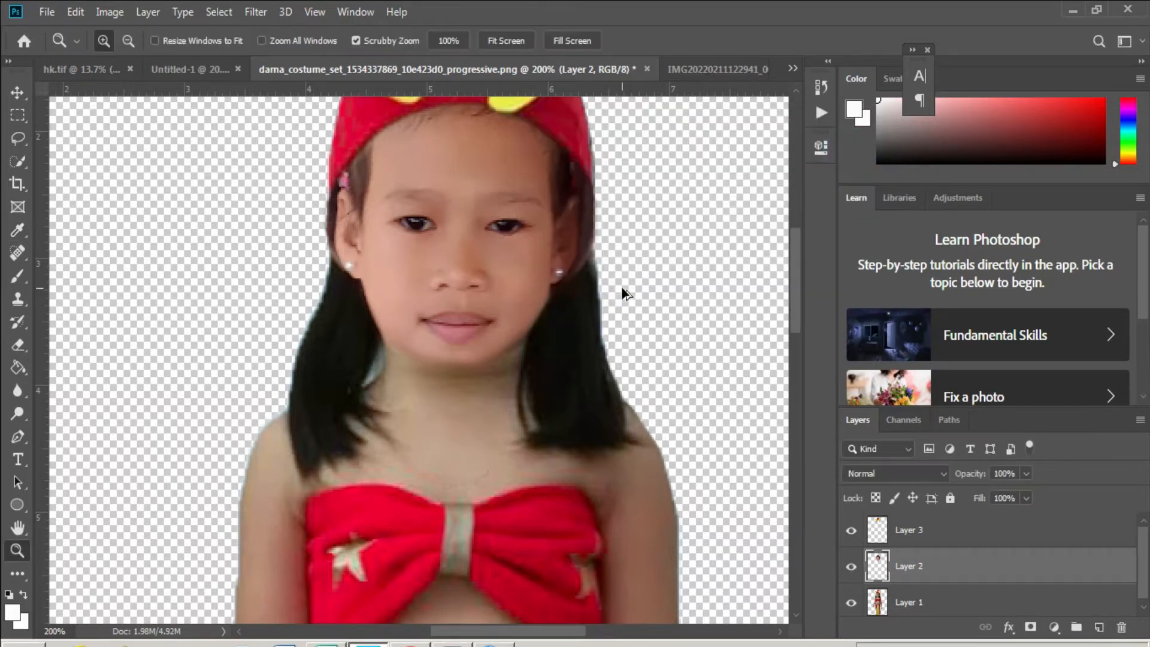
left_click_drag(620, 286, 608, 314)
- Apply a midtone Color Balance of +17, +4, -1 to the Layer 1 body
left_click(965, 606)
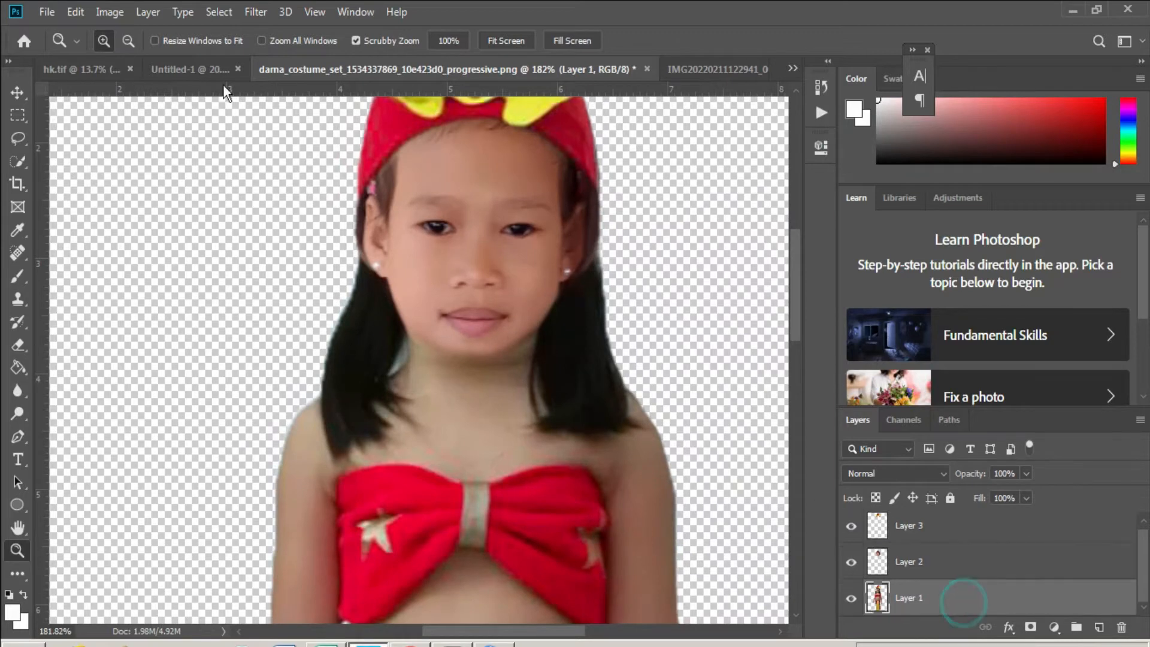
left_click(110, 12)
mouse_move(154, 56)
left_click(365, 155)
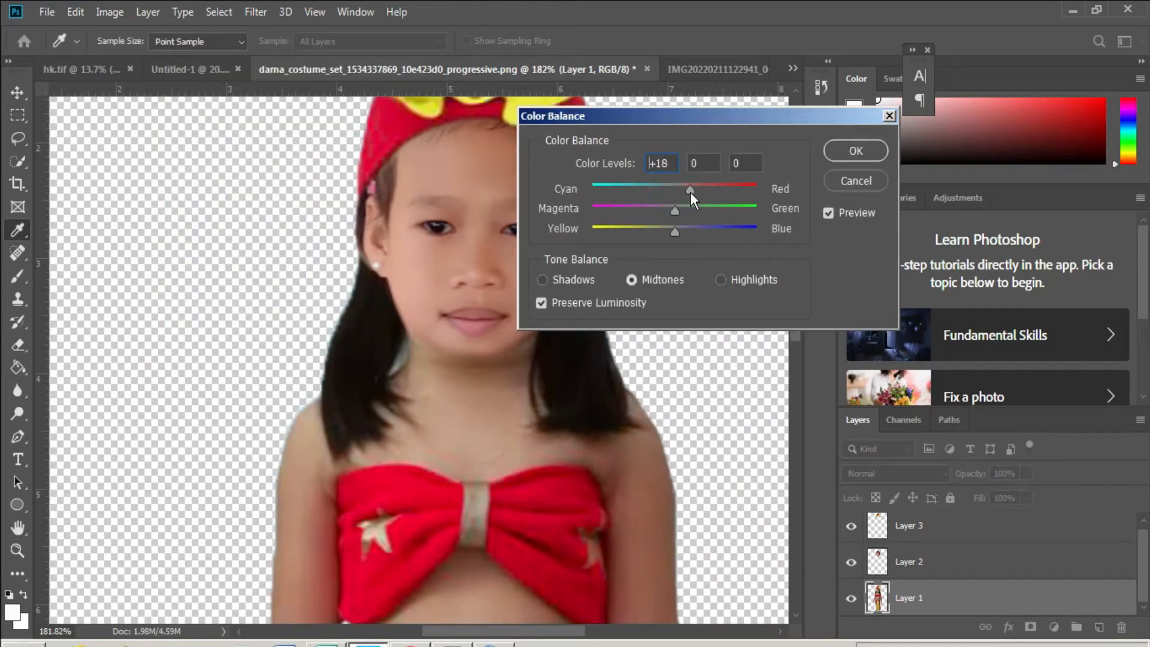
left_click_drag(689, 192, 674, 231)
left_click(839, 153)
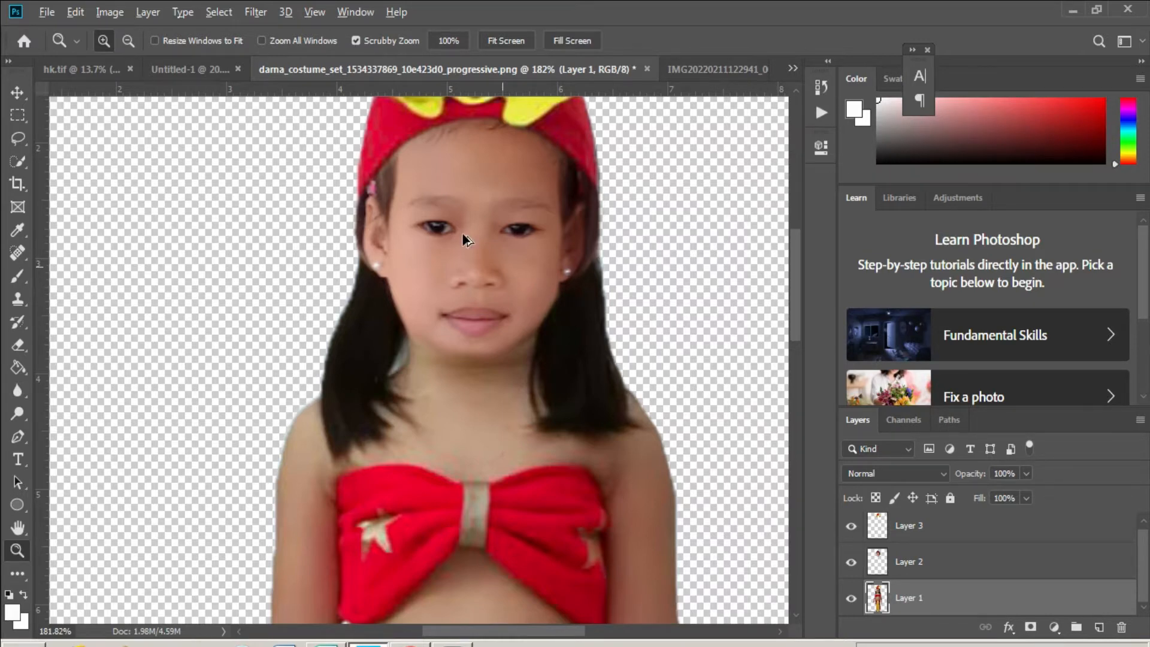
- On Layer 2, sample the dark hair colour and paint over the pink clip with a size-6 brush
left_click(376, 185)
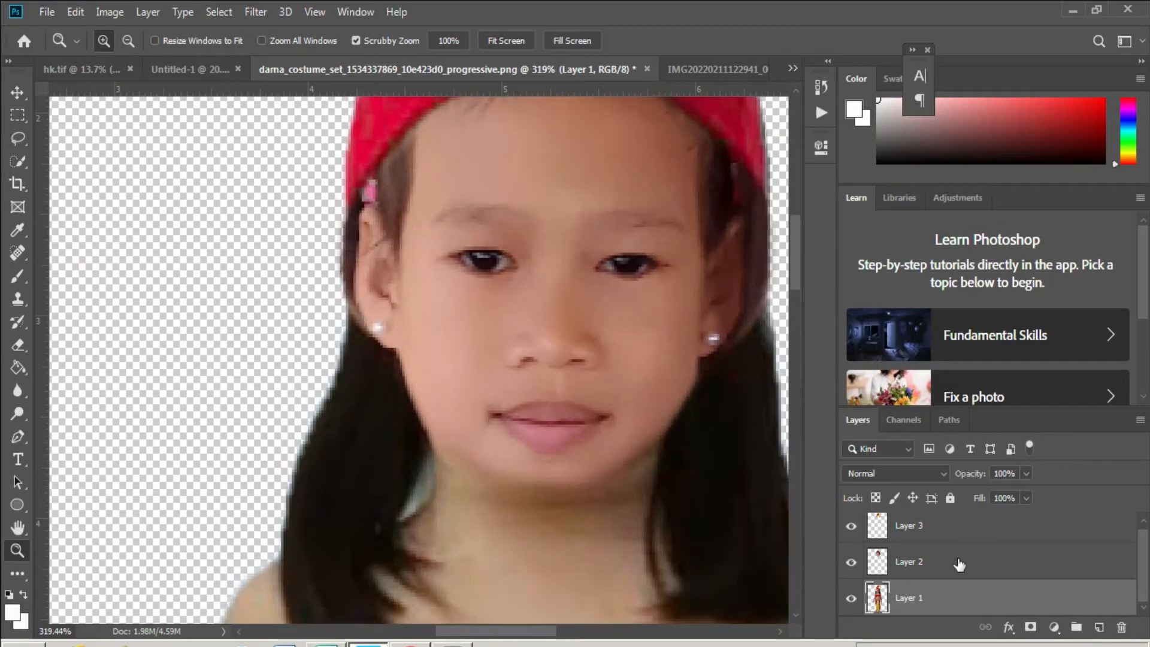
left_click(958, 566)
scroll(370, 179, "up", 2)
scroll(371, 266, "up", 1)
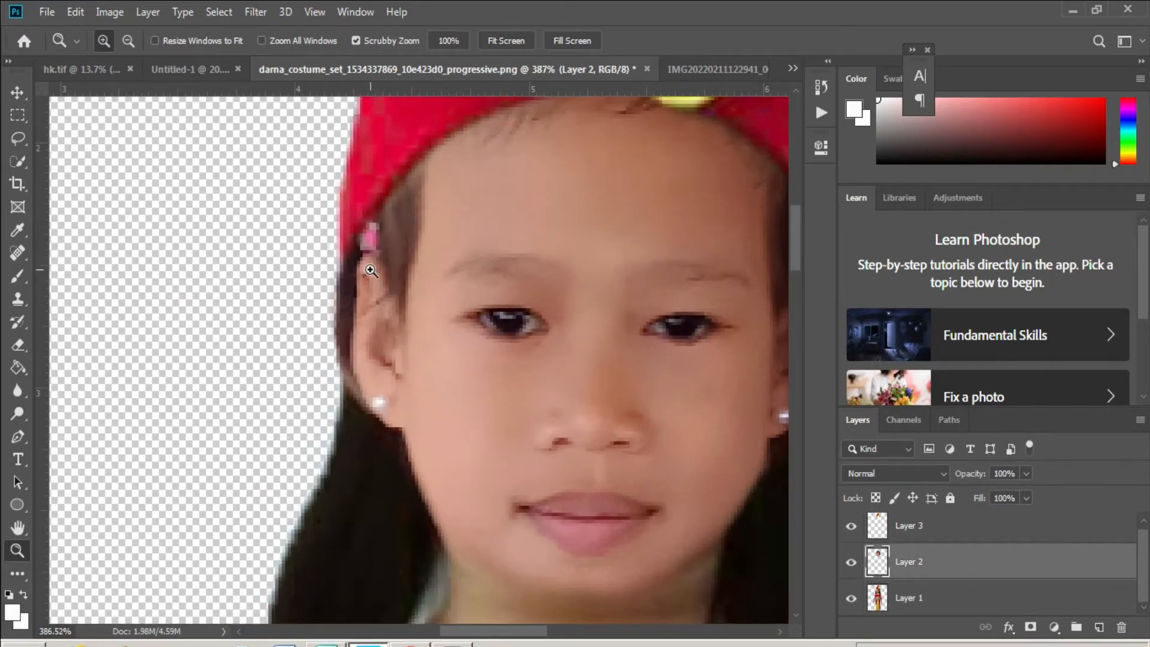
key("i")
left_click(358, 249)
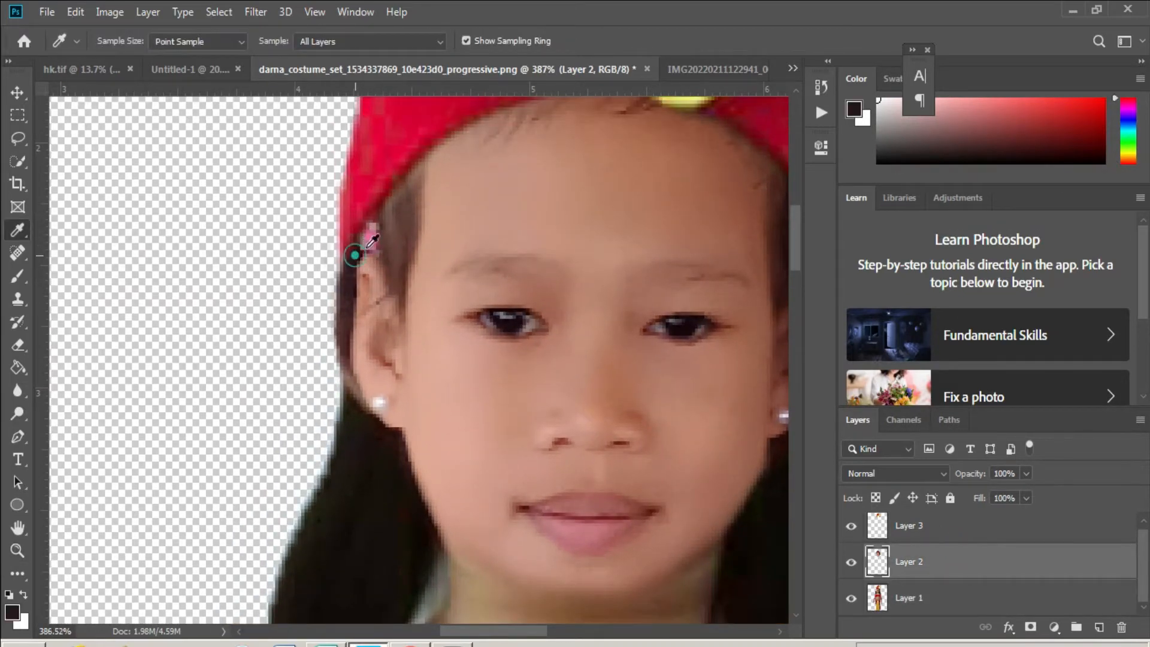
key("z")
key("b")
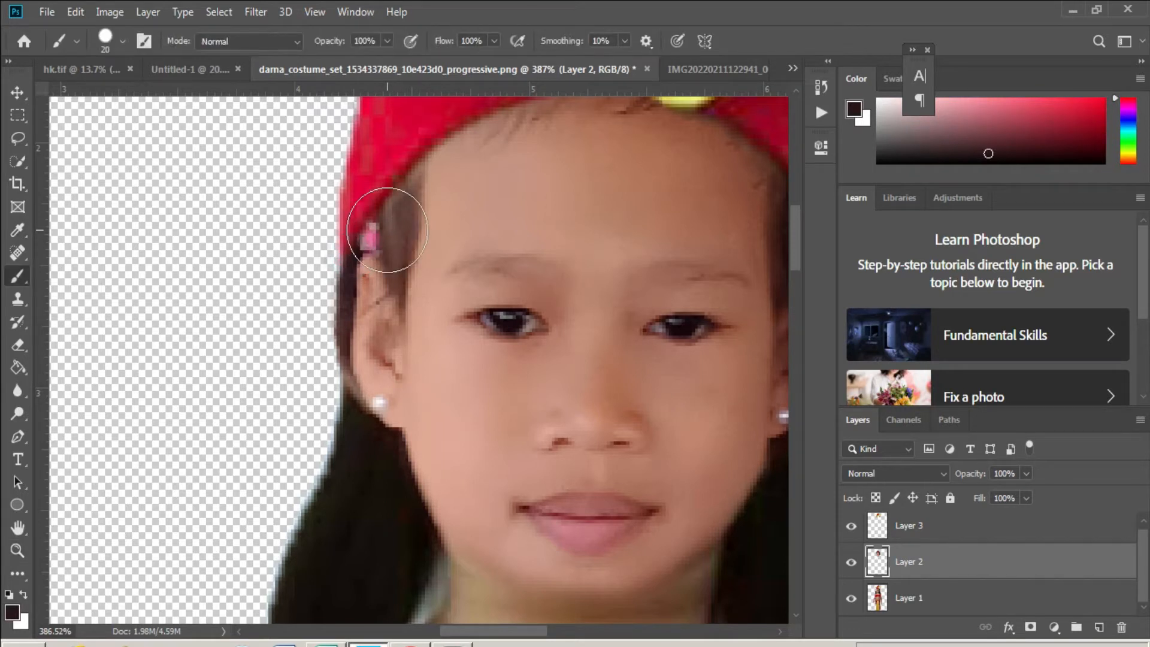
key("bracketleft")
key("bracketleft")
key("bracketleft")
key("bracketleft")
key("bracketleft")
left_click(372, 235)
left_click(376, 248)
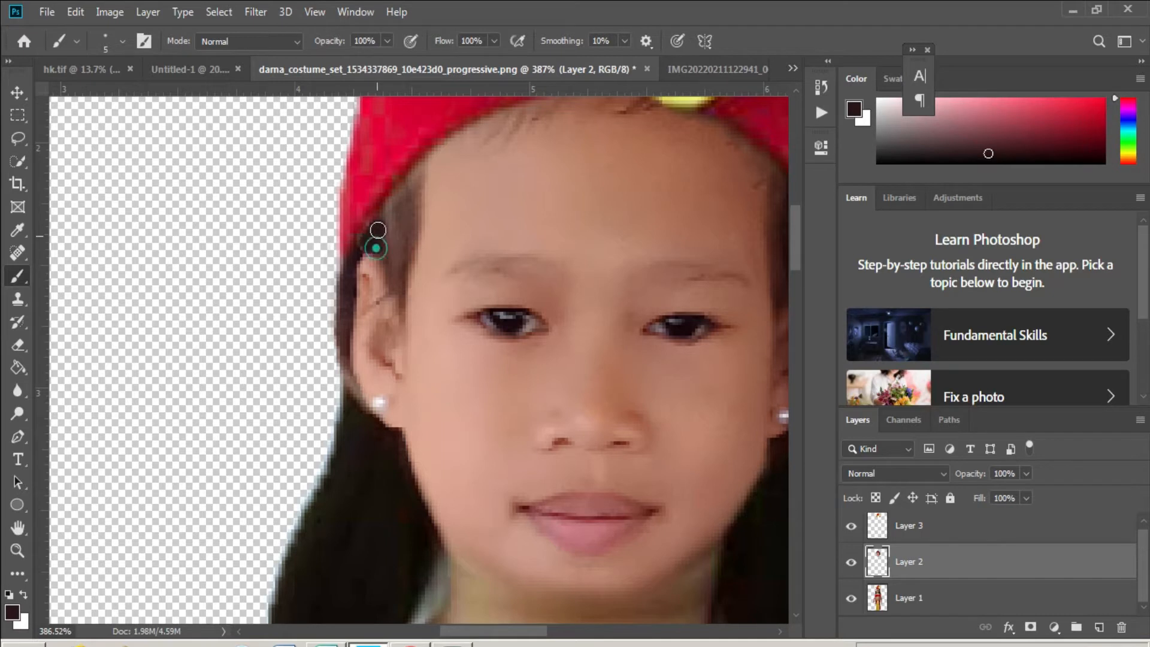
left_click(373, 228)
- Soften the painted patch by the ear with a 50 px Blur brush
left_click(17, 390)
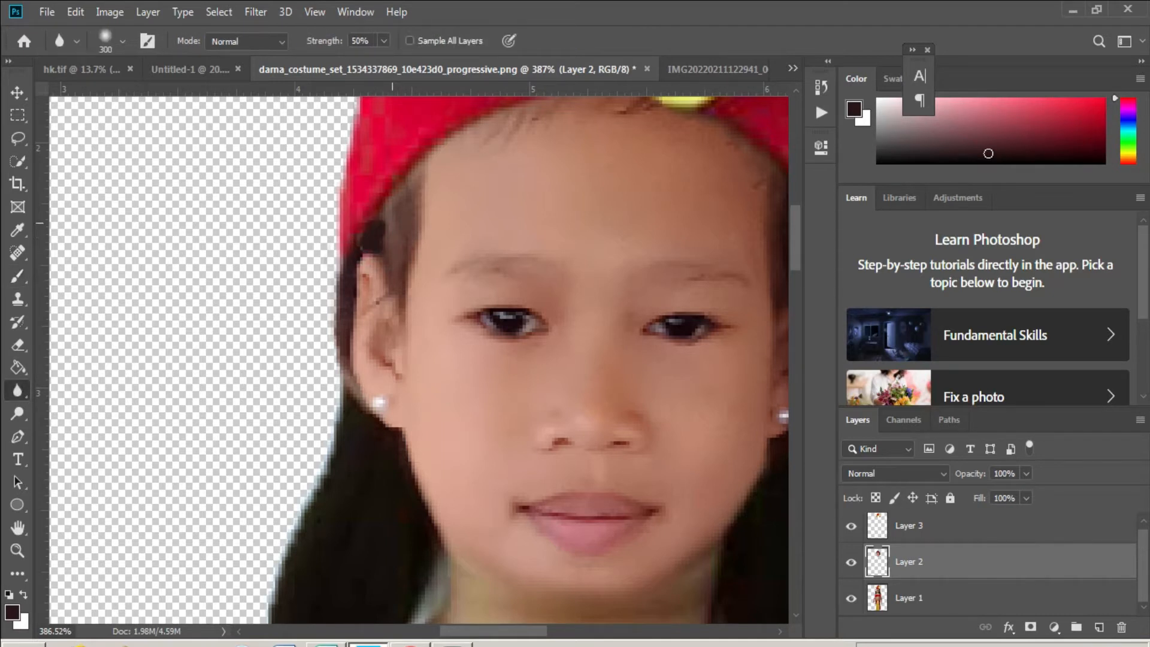
key("bracketleft")
key("bracketleft")
key("bracketleft")
key("bracketleft")
key("bracketleft")
key("bracketleft")
key("bracketleft")
key("bracketleft")
left_click_drag(380, 215, 364, 371)
scroll(434, 324, "down", 3)
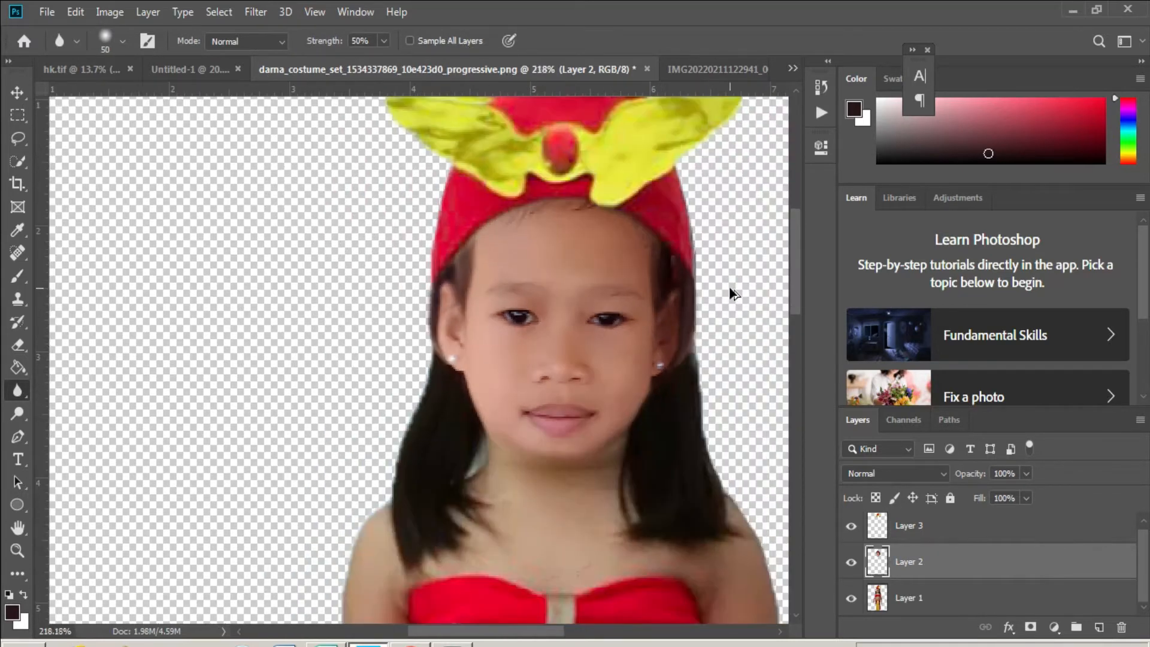
scroll(728, 287, "up", 5)
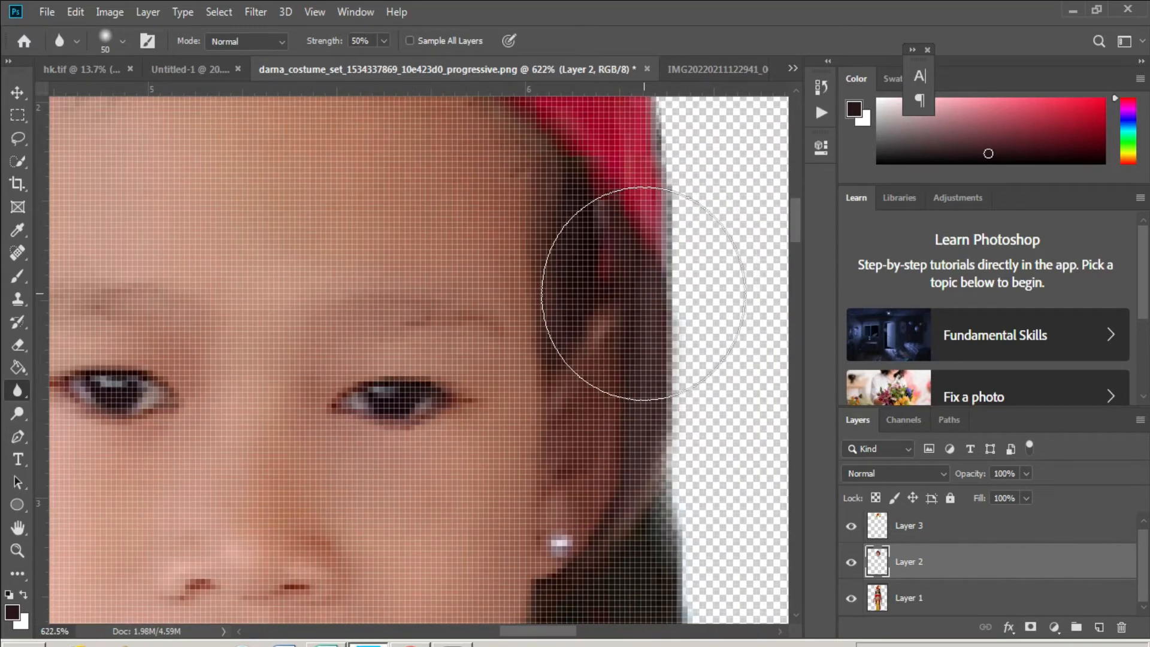
key("bracketleft")
key("bracketleft")
- Sample a darker hair colour and paint over the rough hair edge beside the ear
key("i")
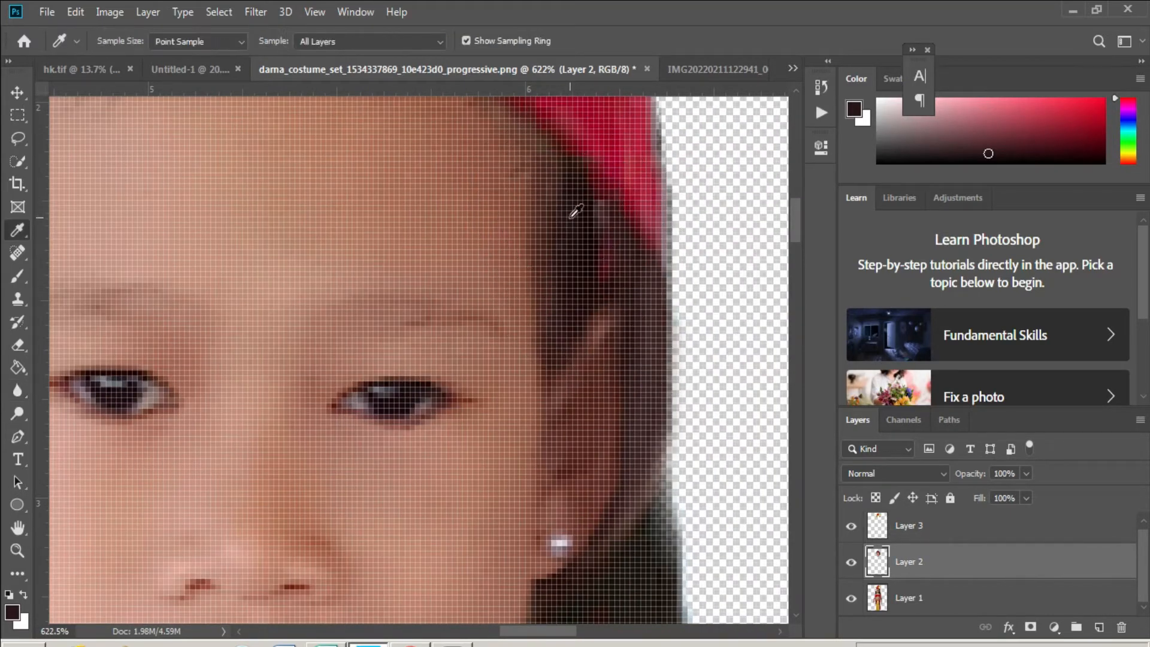
left_click(590, 212)
key("r")
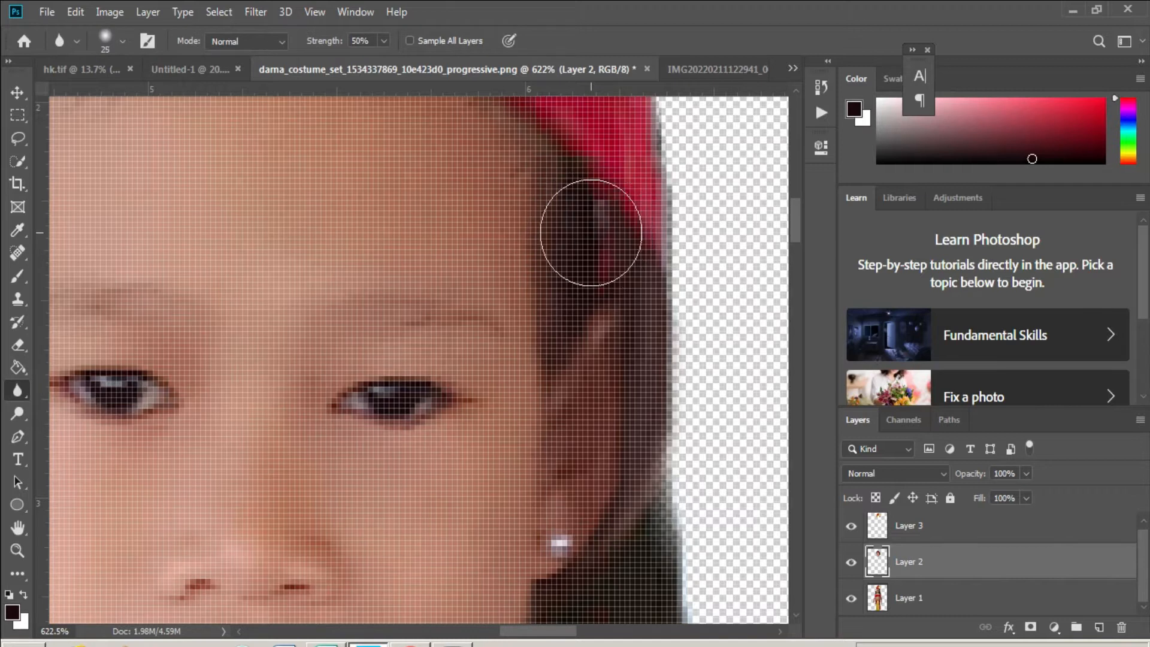
key("bracketleft")
key("bracketleft")
key("bracketleft")
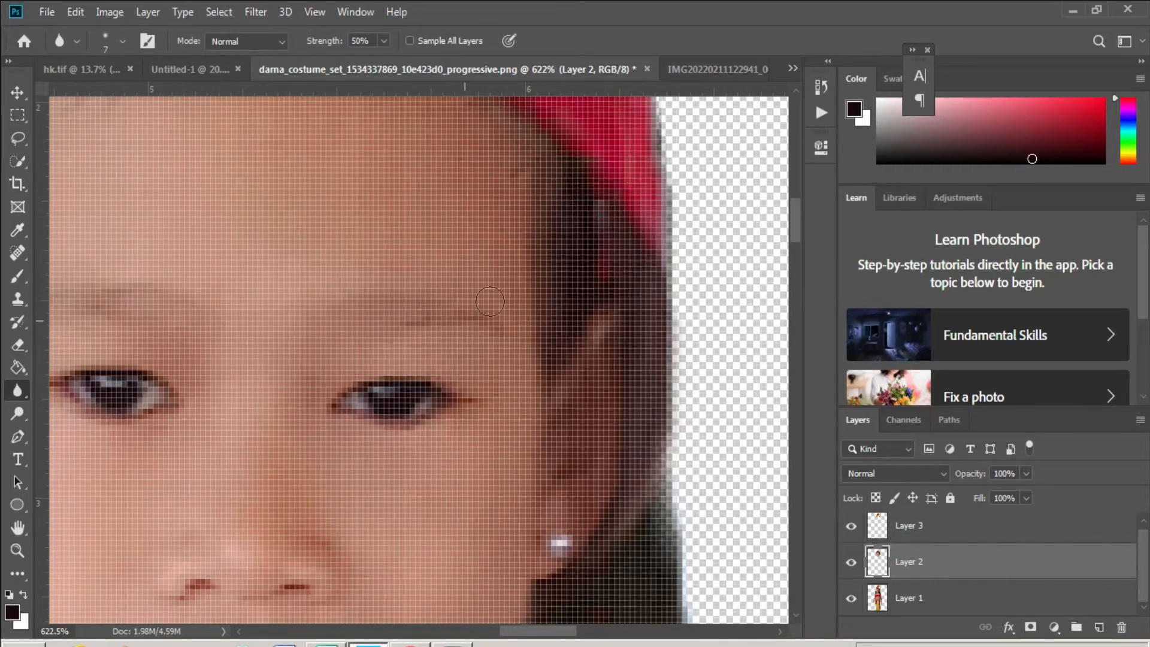
key("b")
left_click(597, 206)
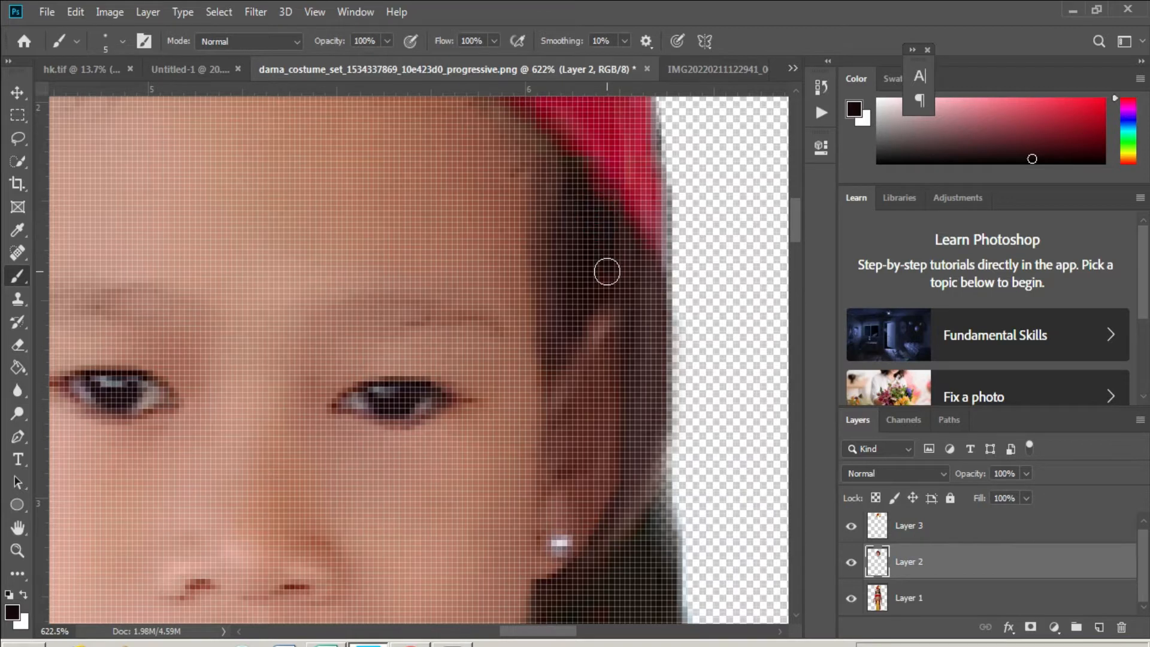
left_click(603, 282)
- Blur the hair edge beside the ear with a slightly larger Blur brush
left_click(17, 390)
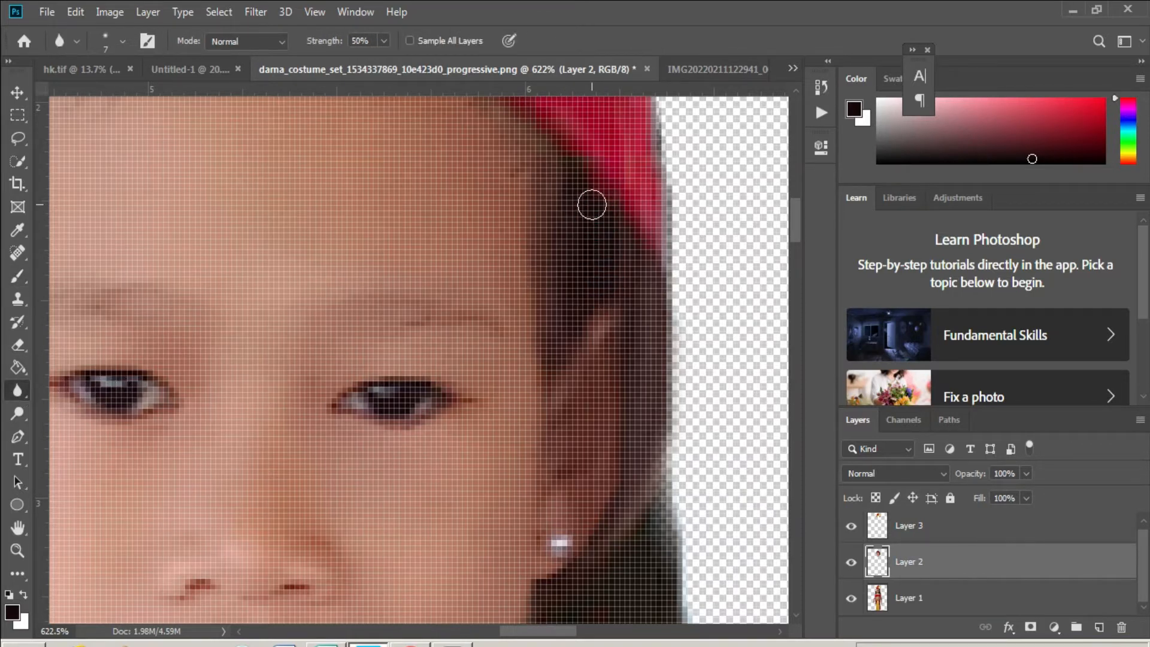
key("bracketright")
left_click(580, 193)
left_click(603, 223)
scroll(669, 335, "down", 8)
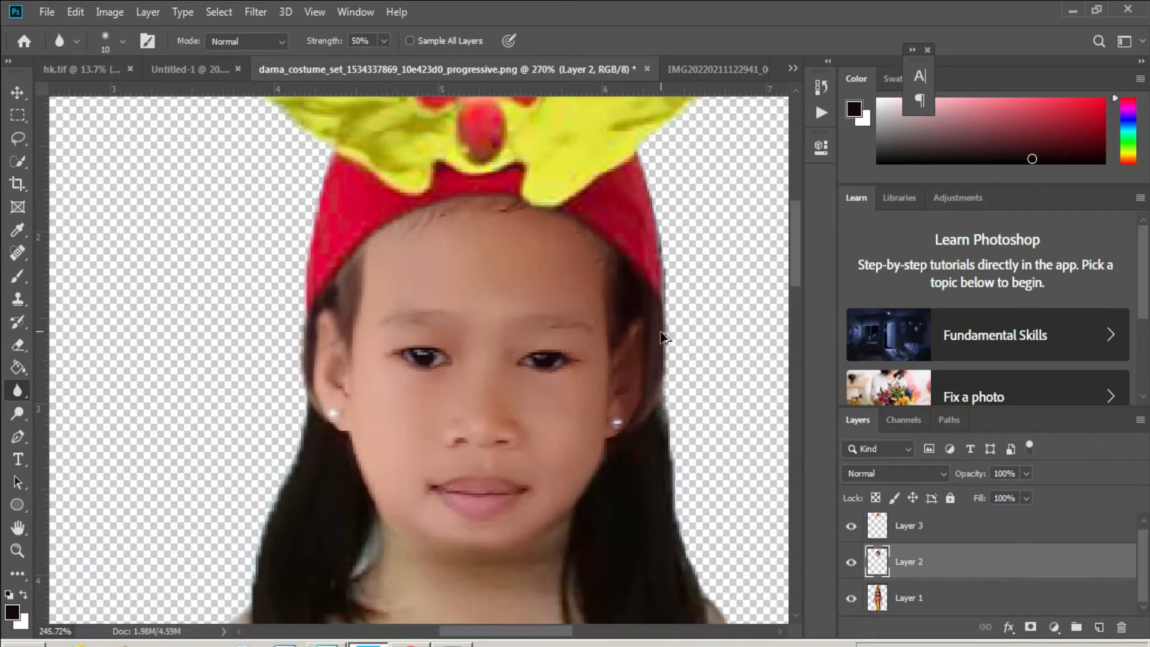
scroll(650, 368, "down", 3)
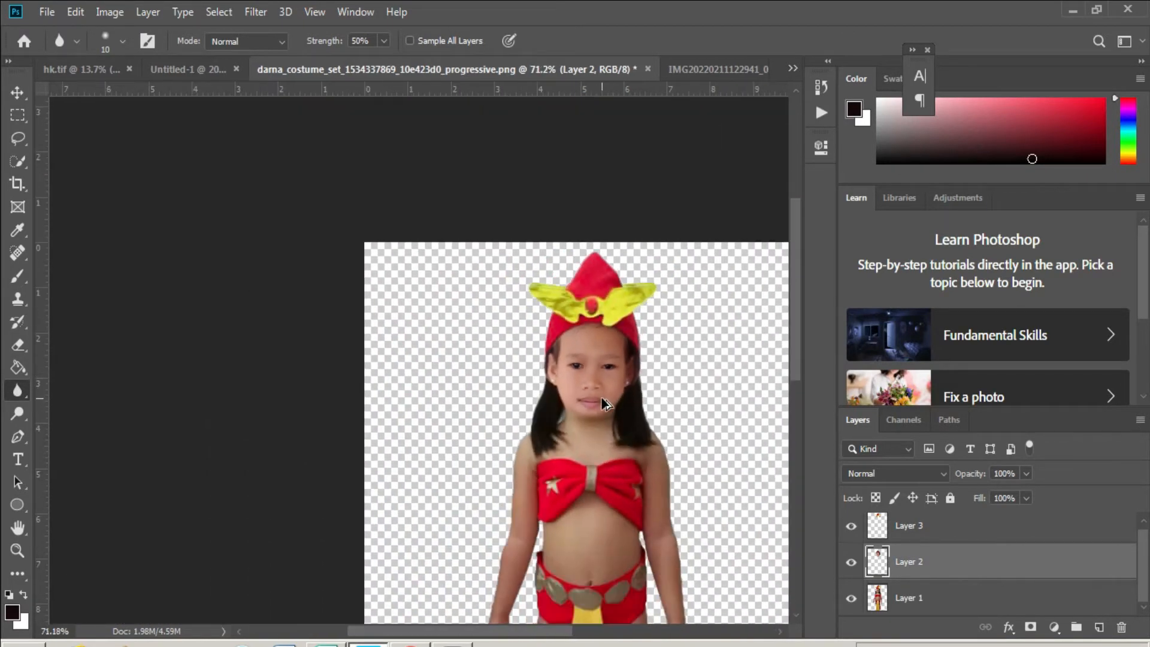
scroll(604, 403, "down", 2)
- Merge the girl's layers into one and drag the figure onto the Untitled-1 city poster
key("ctrl+shift+e")
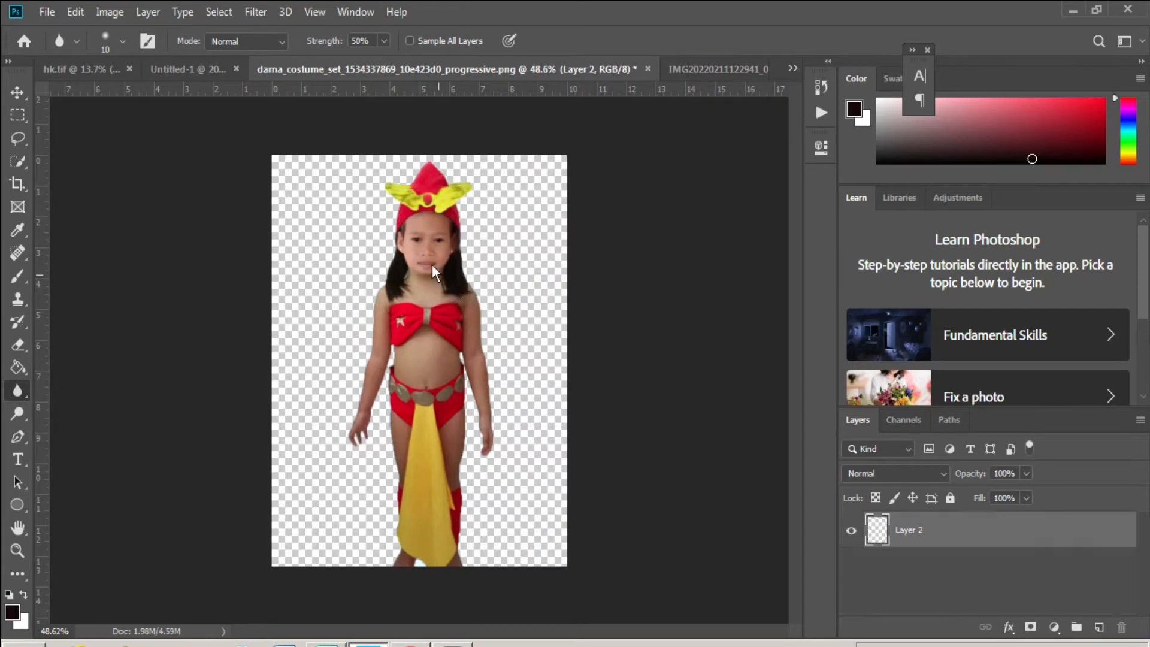
key("v")
left_click_drag(428, 177, 261, 395)
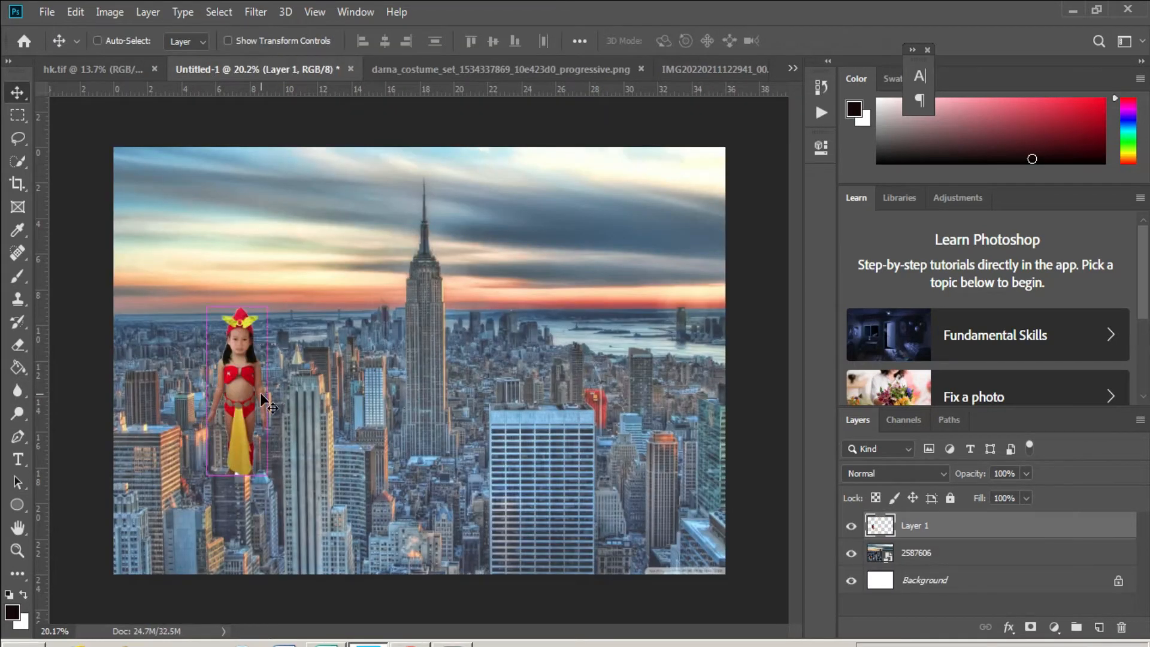
- Scale the girl up to about 8.55 × 22.49 in and stand her against the poster's left edge
key("ctrl+t")
left_click_drag(267, 309, 367, 198)
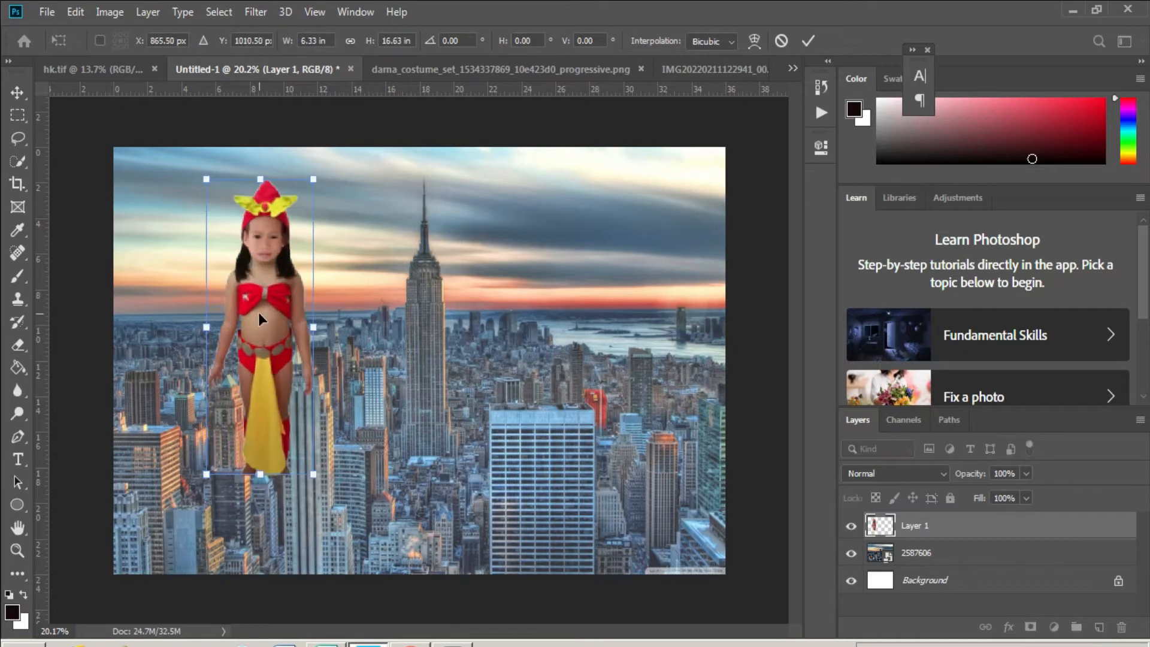
left_click_drag(259, 319, 168, 309)
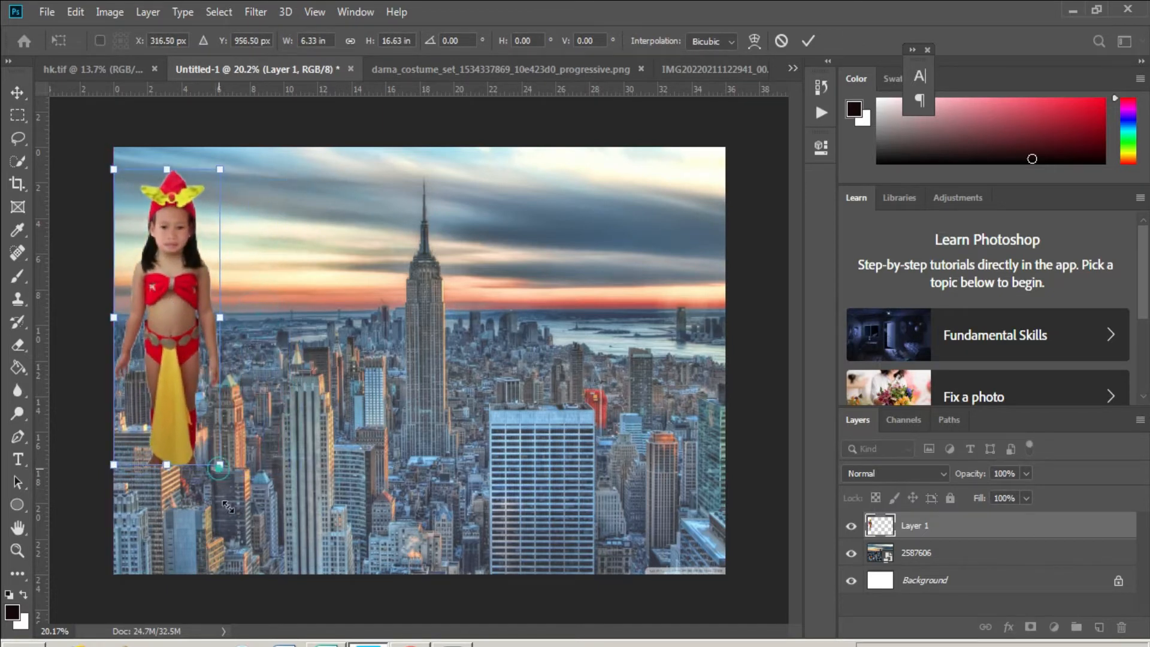
left_click_drag(219, 464, 242, 548)
left_click_drag(206, 434, 203, 461)
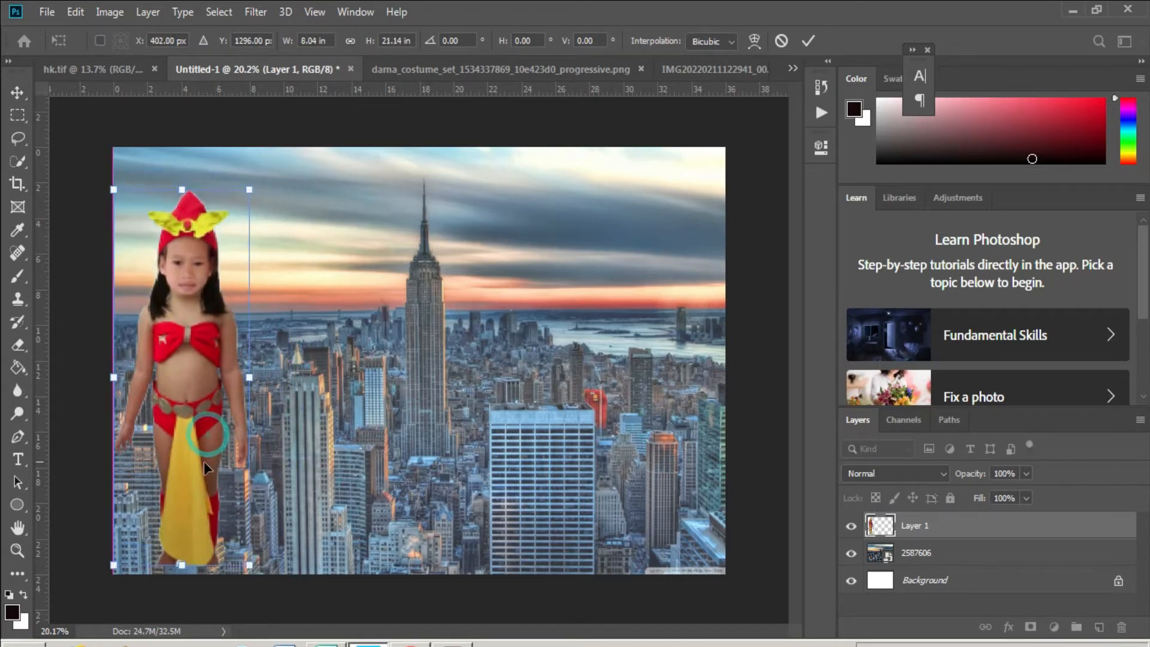
left_click_drag(249, 194, 263, 174)
key("Return")
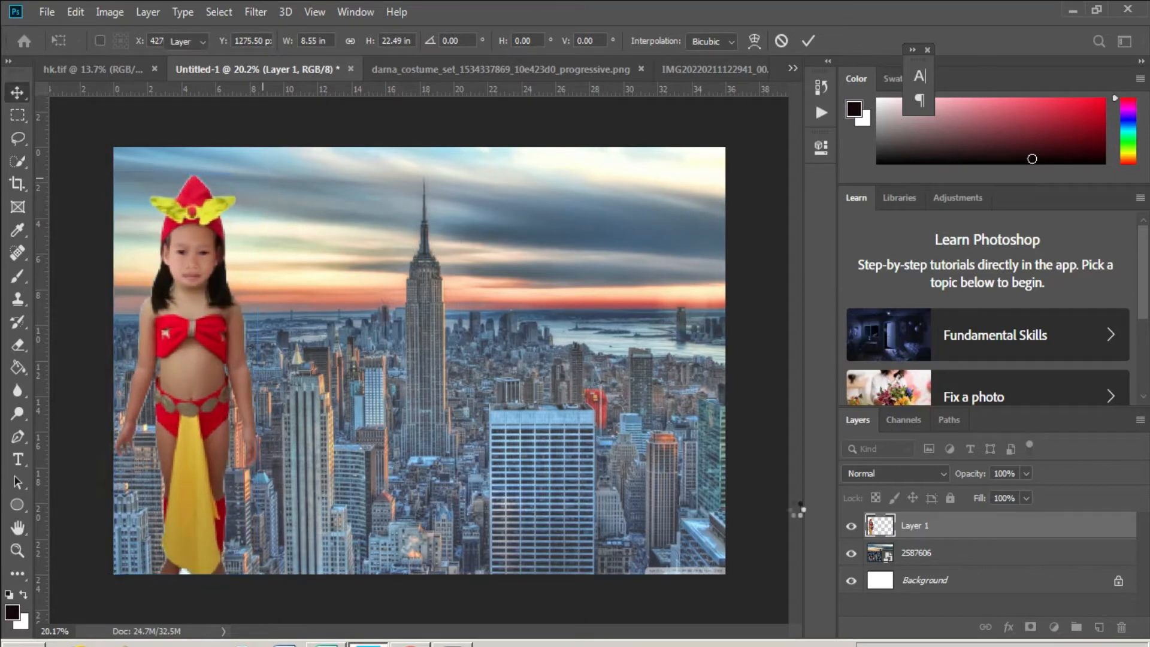
- Give the girl layer a white Outer Glow with 40% opacity and 70 px size
right_click(960, 525)
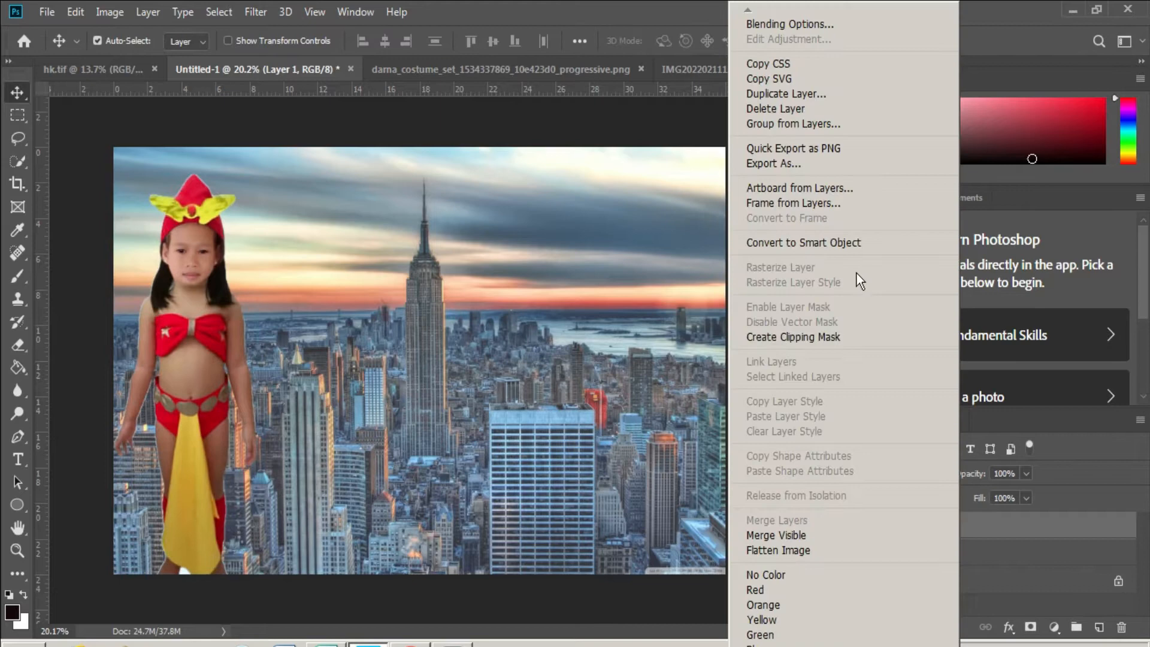
left_click(863, 25)
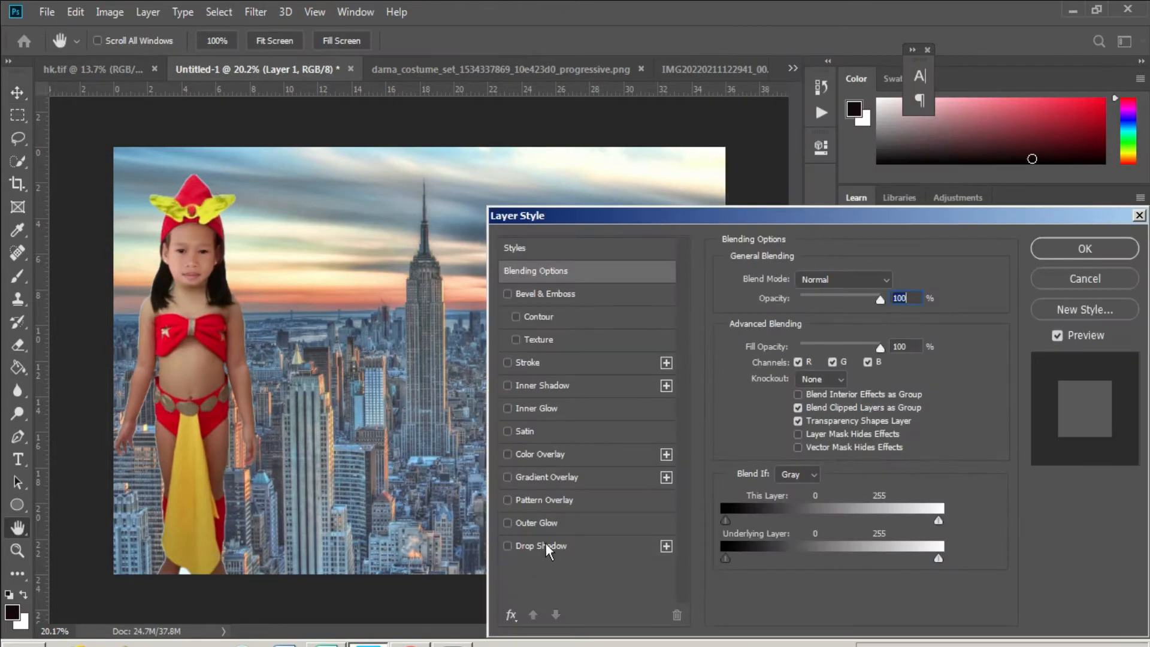
left_click(547, 521)
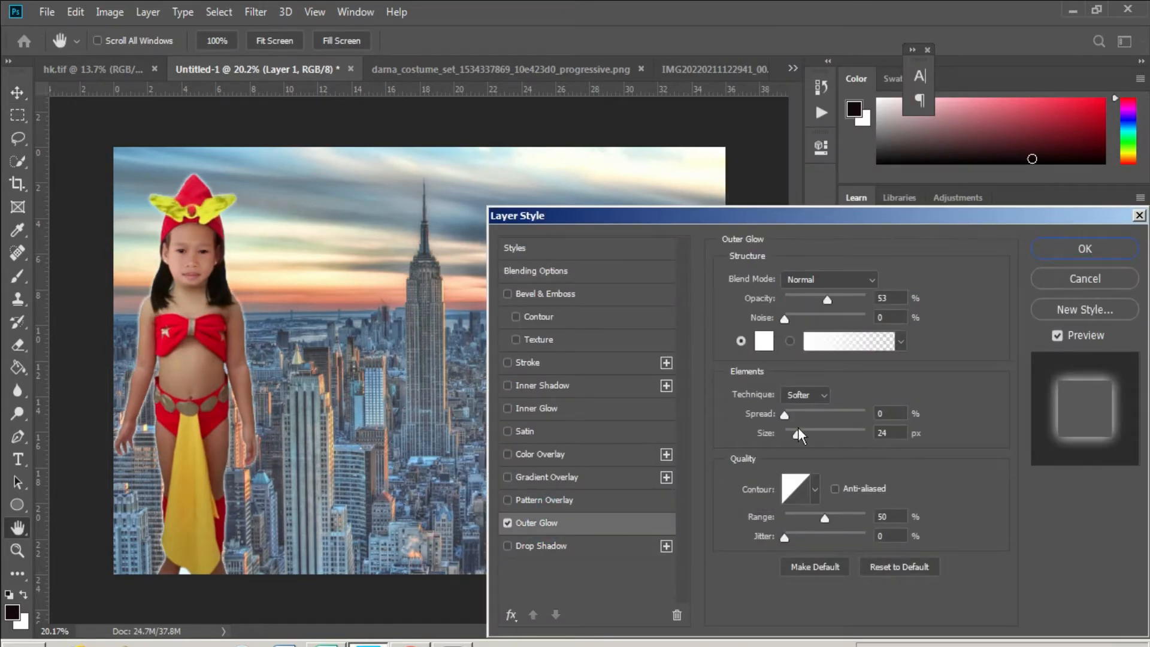
left_click(817, 297)
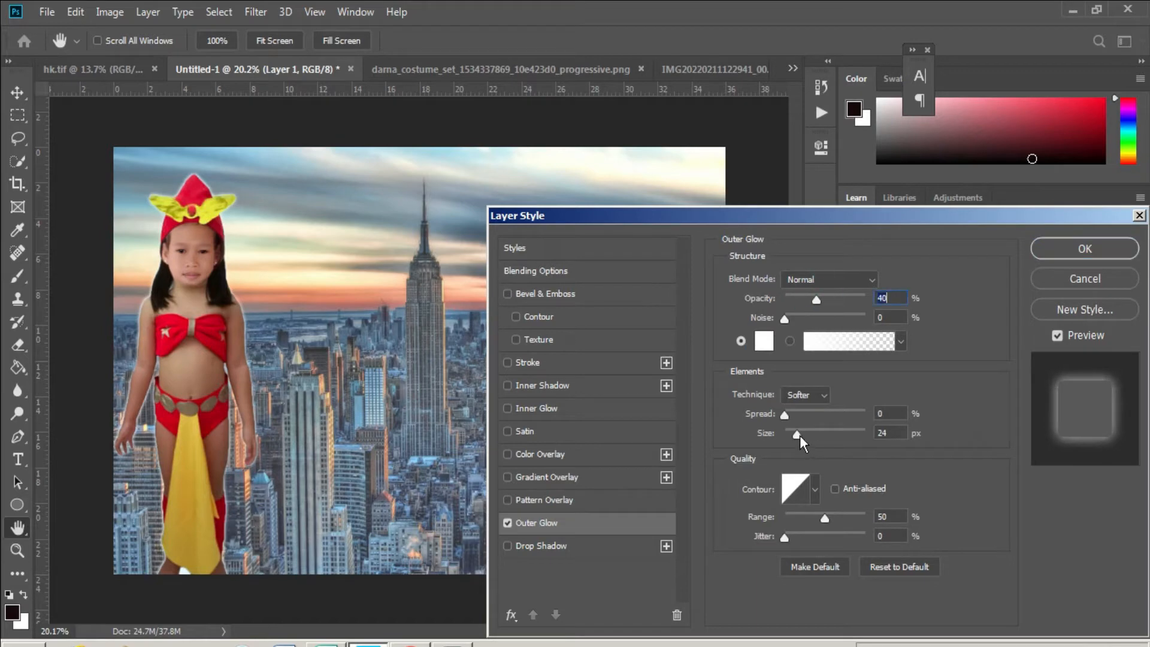
left_click_drag(799, 436, 811, 433)
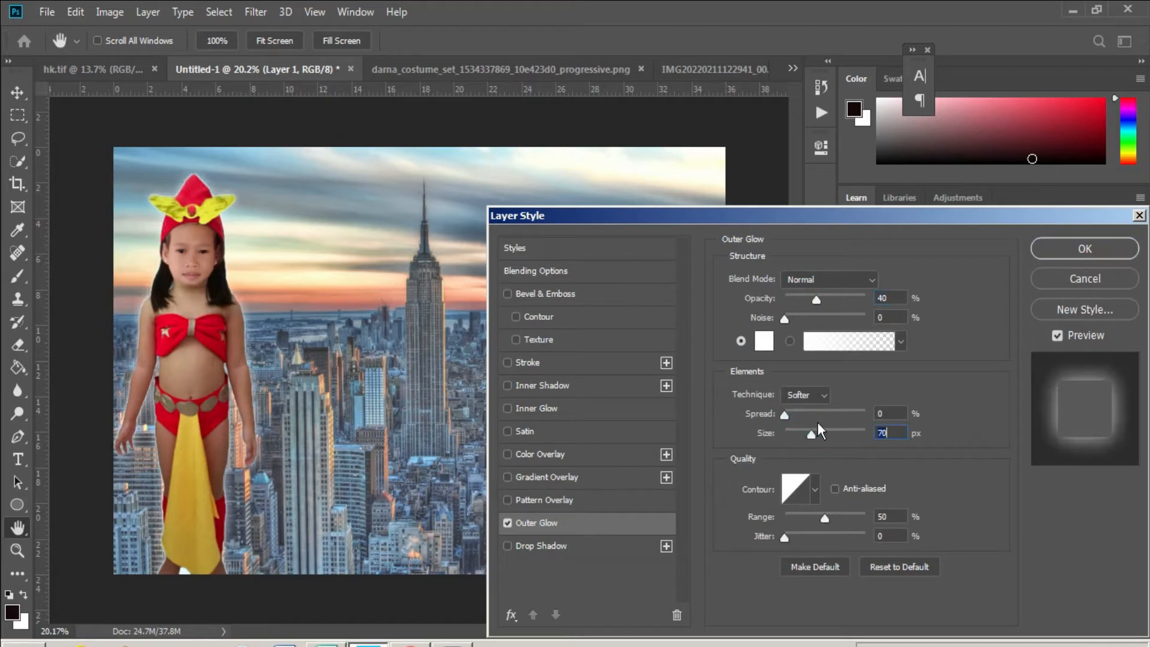
left_click(1085, 248)
- Alt-drag a copy of the glowing girl to the right of centre
key("v")
left_click_drag(198, 223, 605, 154)
key("ctrl+t")
- Enlarge Layer 1 copy to 16.60 × 43.67 in as a close-up on the poster's right
key("ctrl+minus")
key("ctrl+minus")
left_click_drag(591, 340, 562, 448)
left_click_drag(524, 268, 523, 216)
scroll(554, 374, "up", 2)
left_click_drag(620, 371, 613, 423)
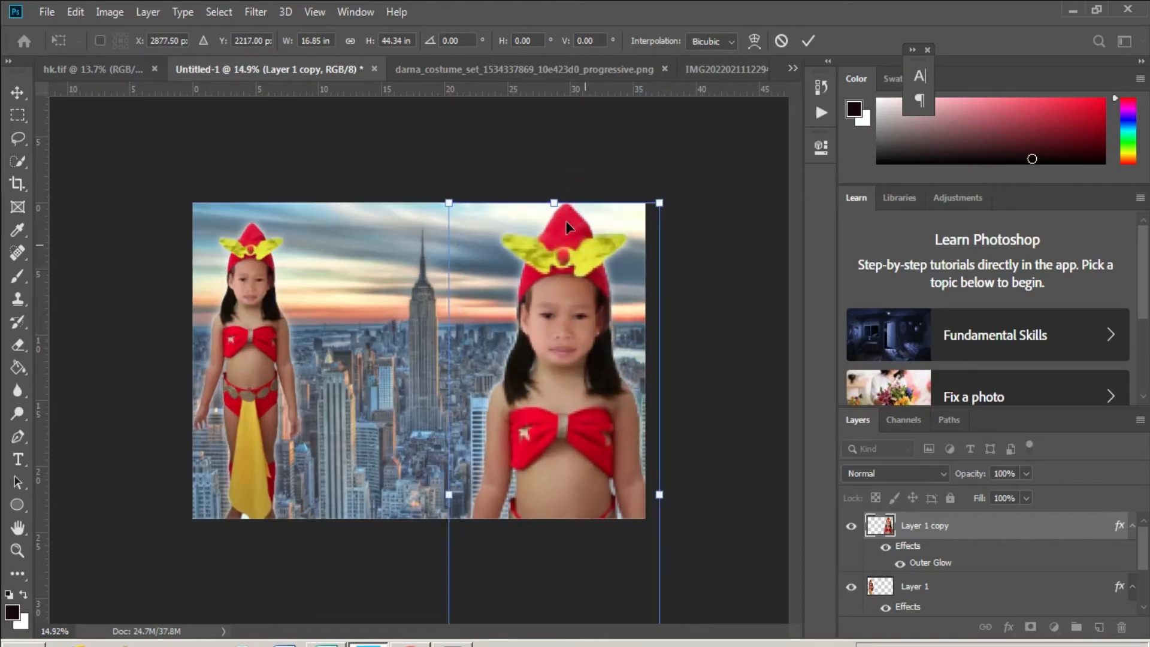
left_click_drag(555, 202, 558, 206)
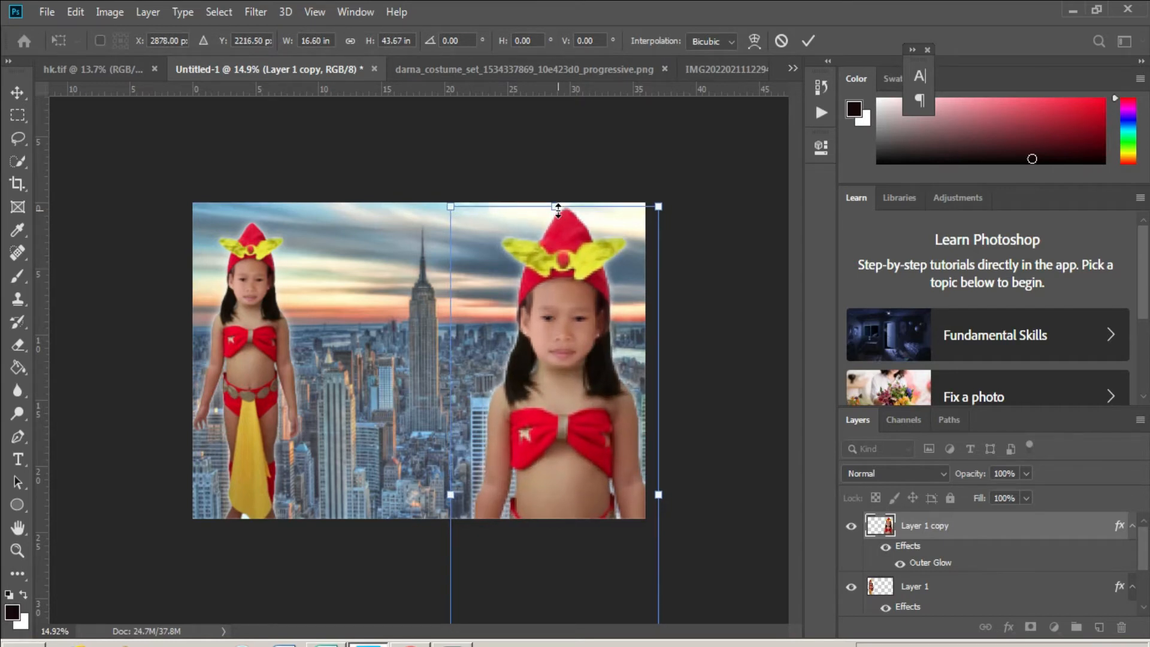
key("Return")
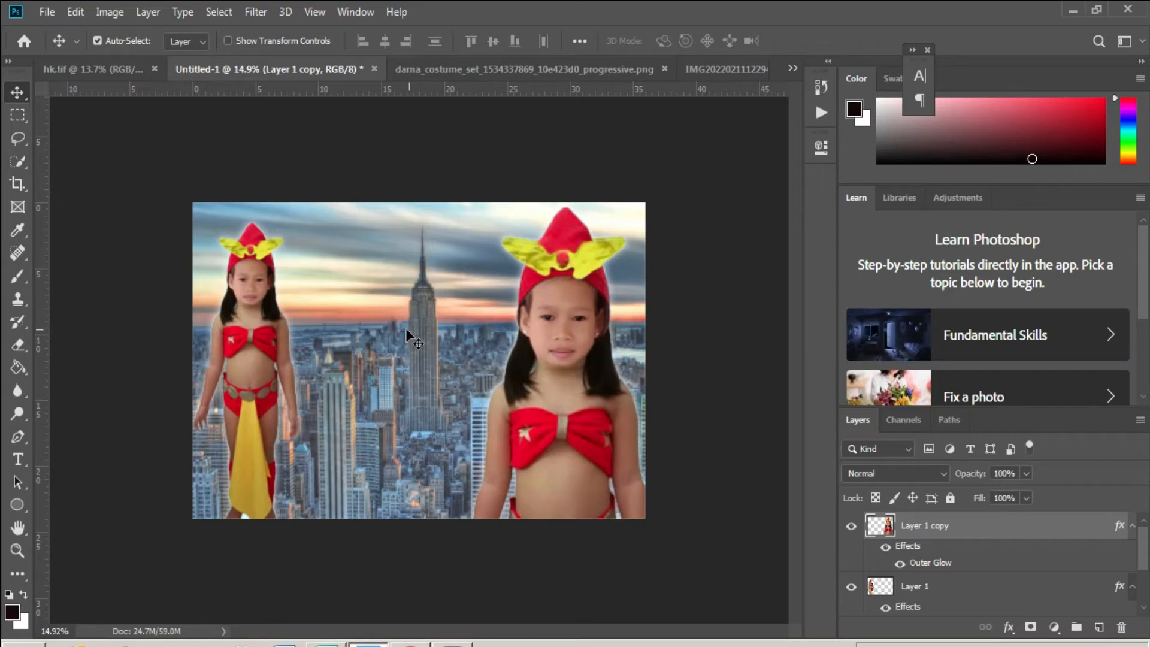
right_click(379, 231)
- Select the 2587606 city background layer and switch to the Rectangle Tool
left_click(410, 236)
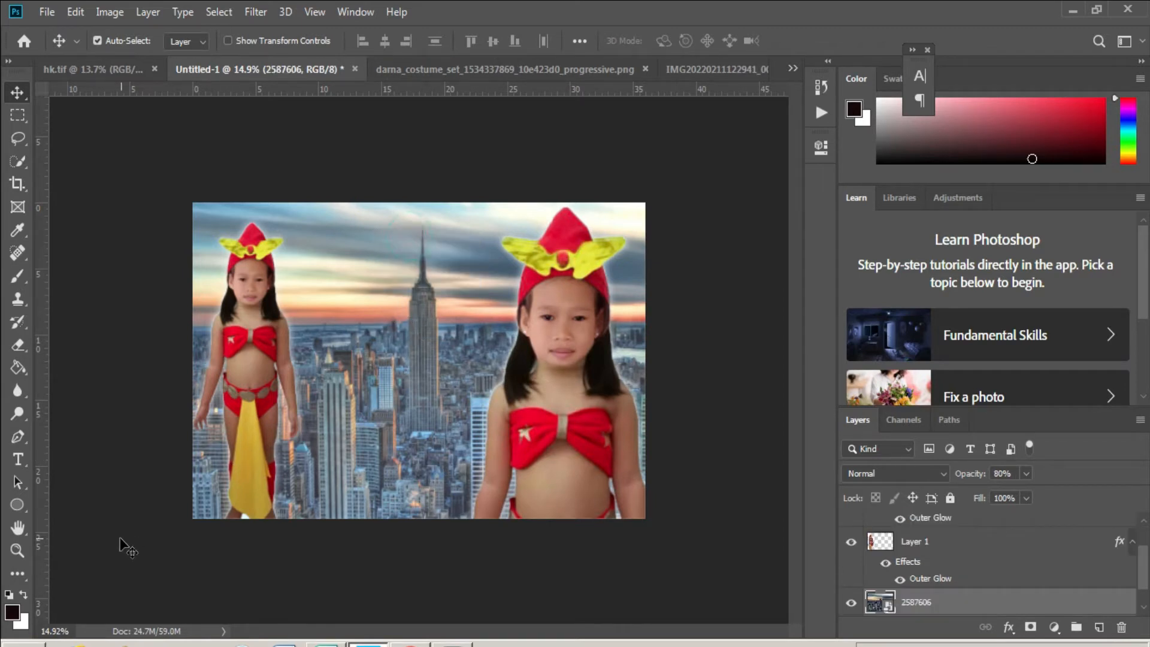
left_click(16, 504)
right_click(17, 503)
left_click(95, 503)
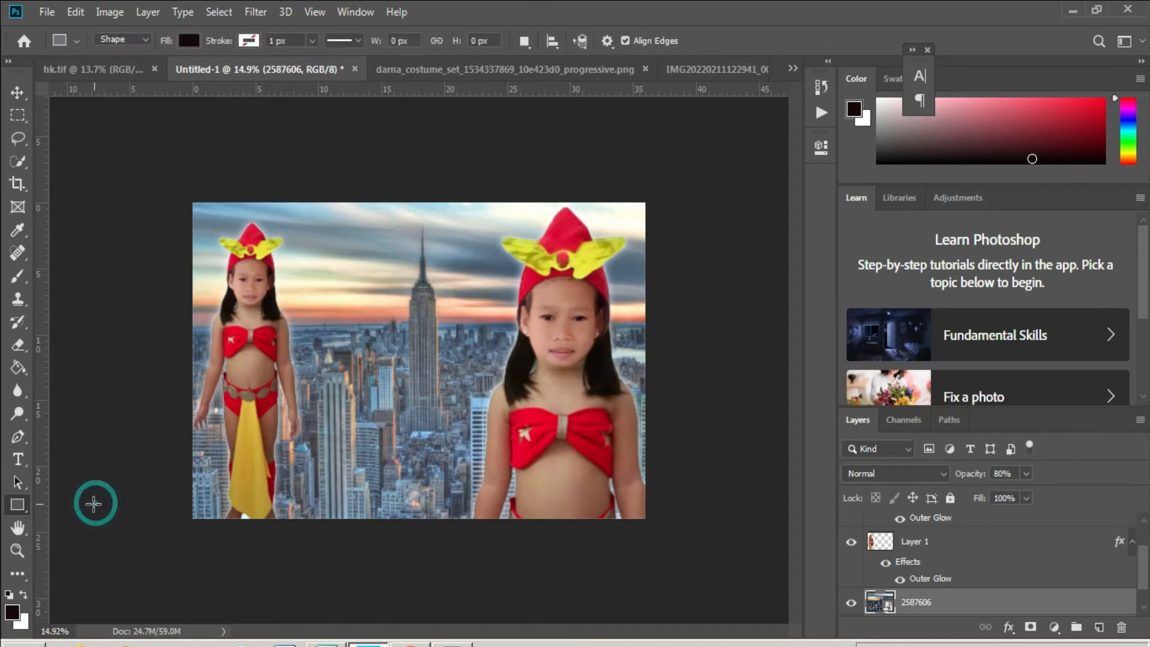
left_click(518, 155)
left_click(677, 160)
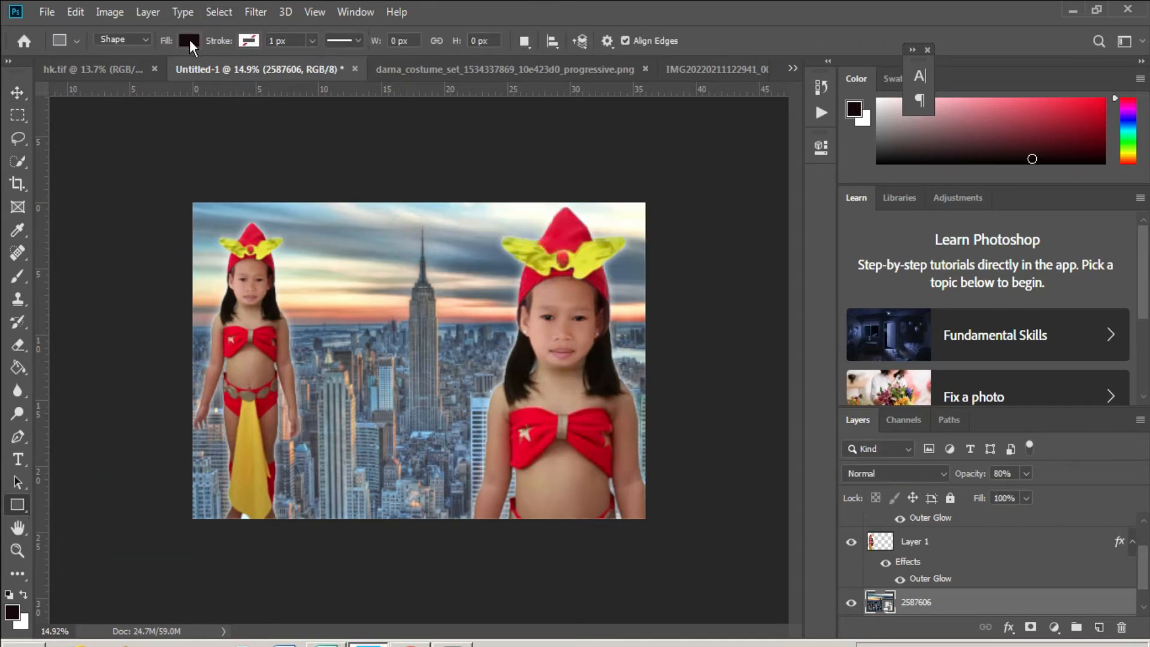
- Set the shape fill to red #fd0437 from the girl's bow and draw a rectangle across the top
left_click(189, 40)
left_click(268, 74)
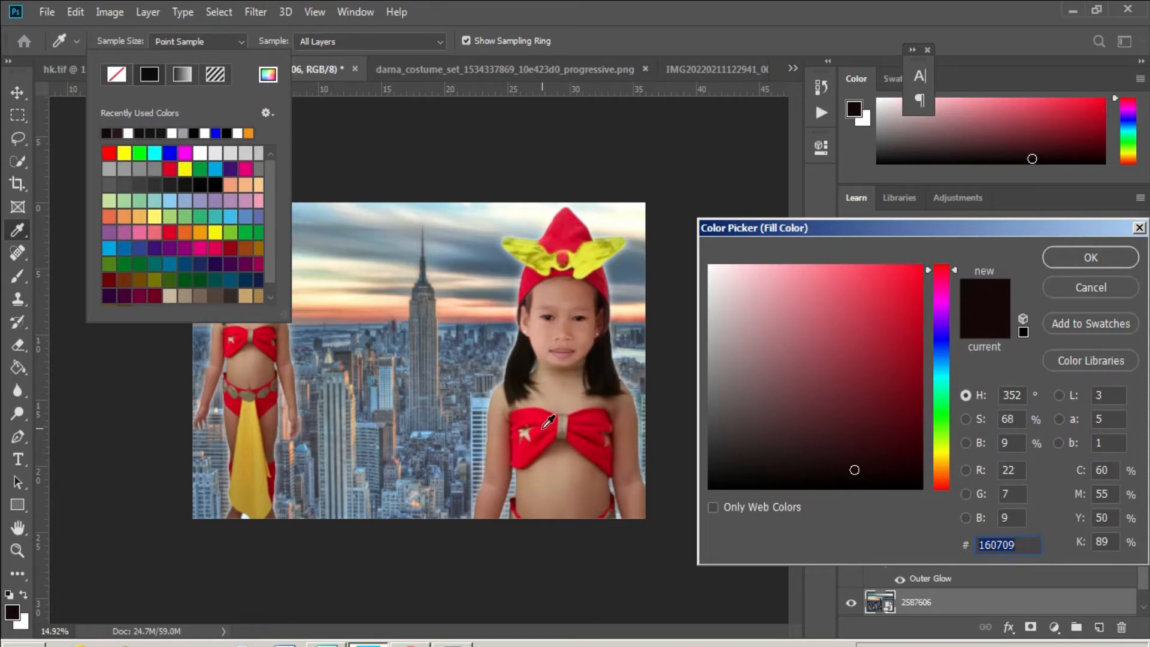
left_click(545, 426)
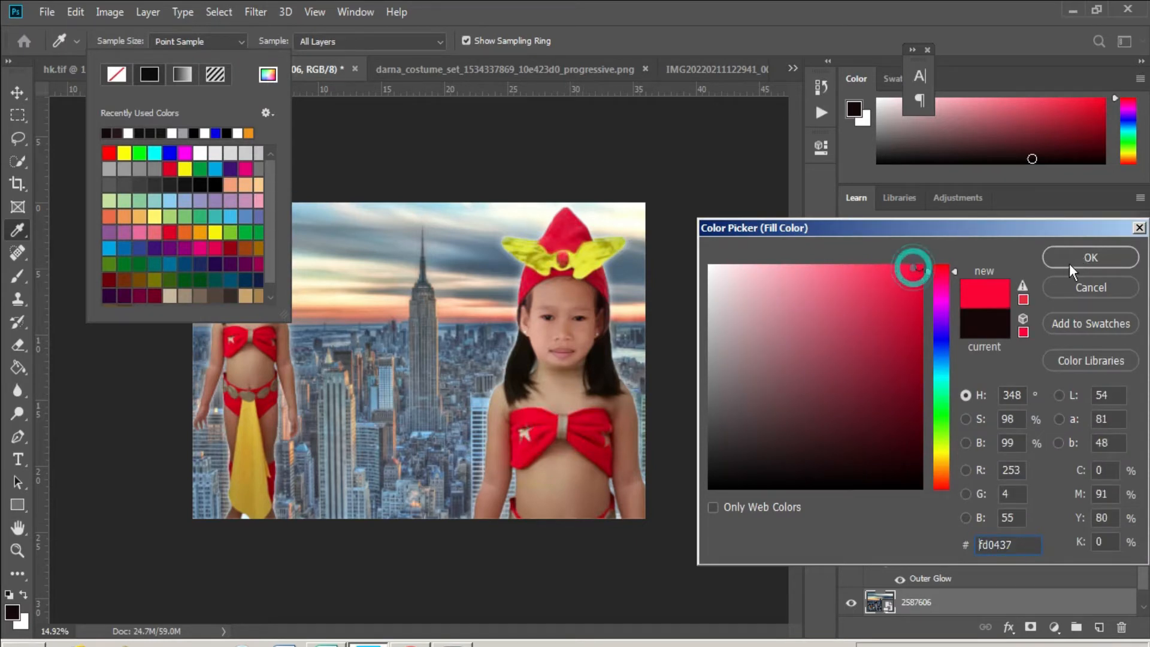
left_click(1089, 258)
left_click(650, 192)
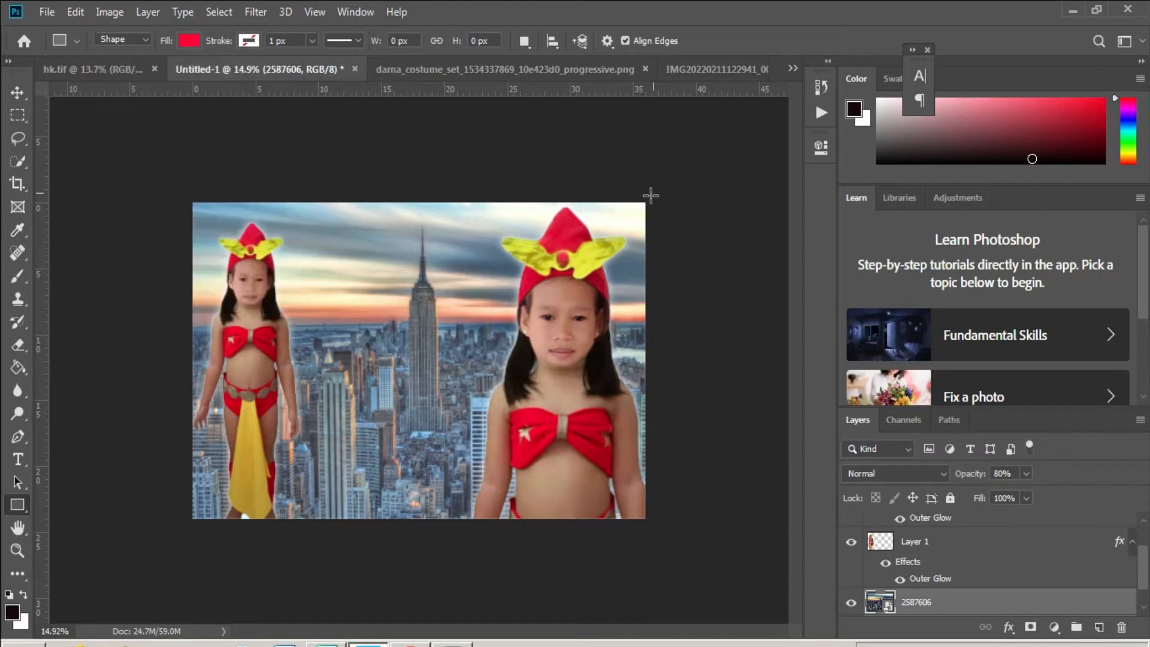
left_click_drag(652, 193, 188, 233)
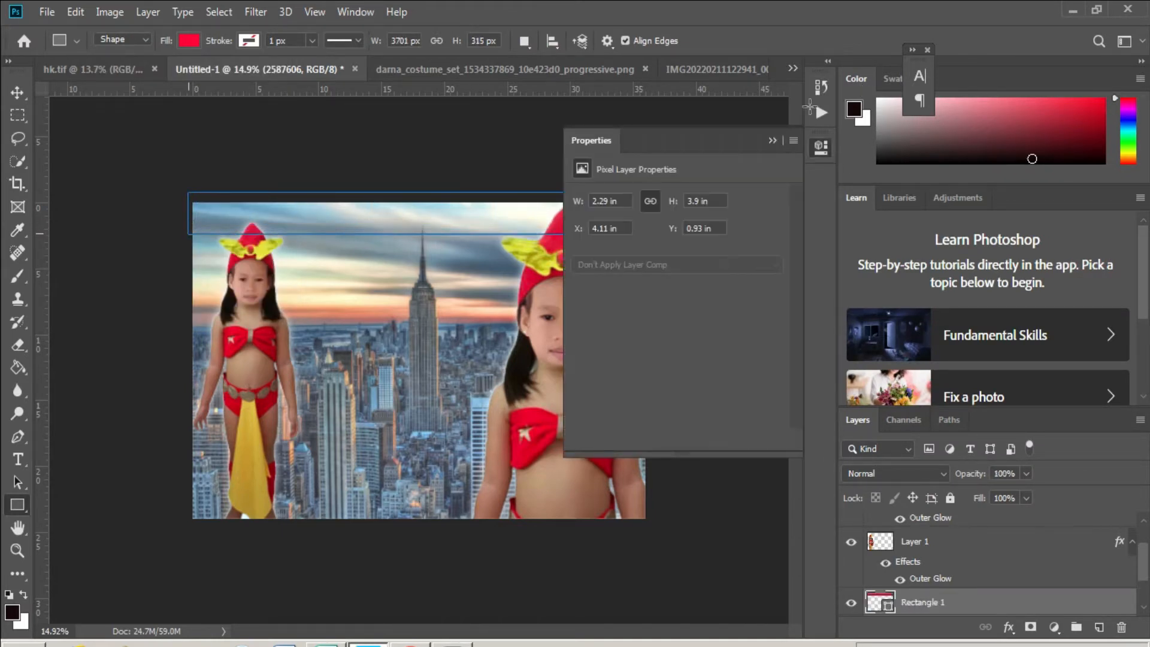
- Narrow the red Rectangle 1 bar slightly and warp its lower edge into a gentle wave
left_click(773, 140)
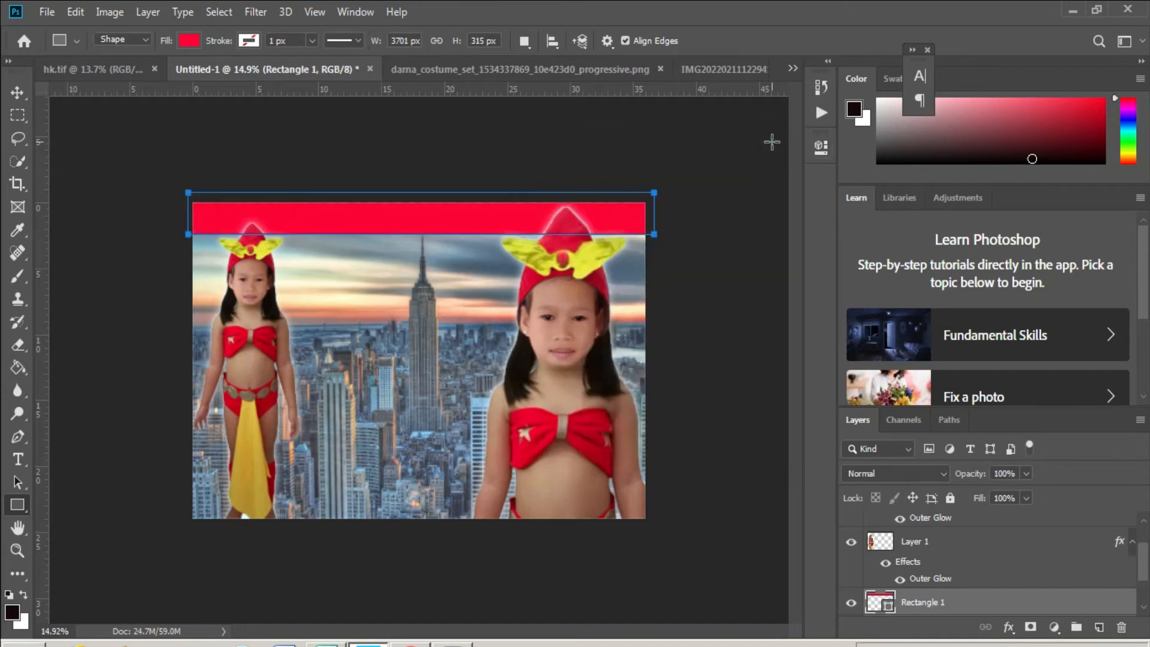
key("ctrl+t")
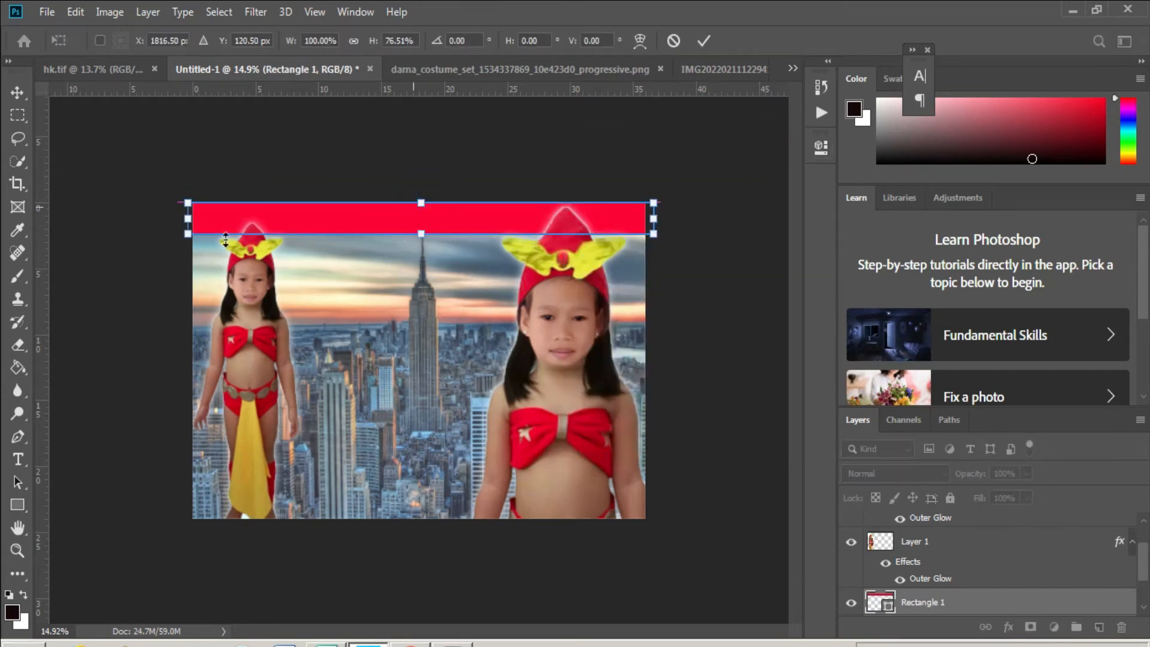
left_click_drag(188, 221, 192, 219)
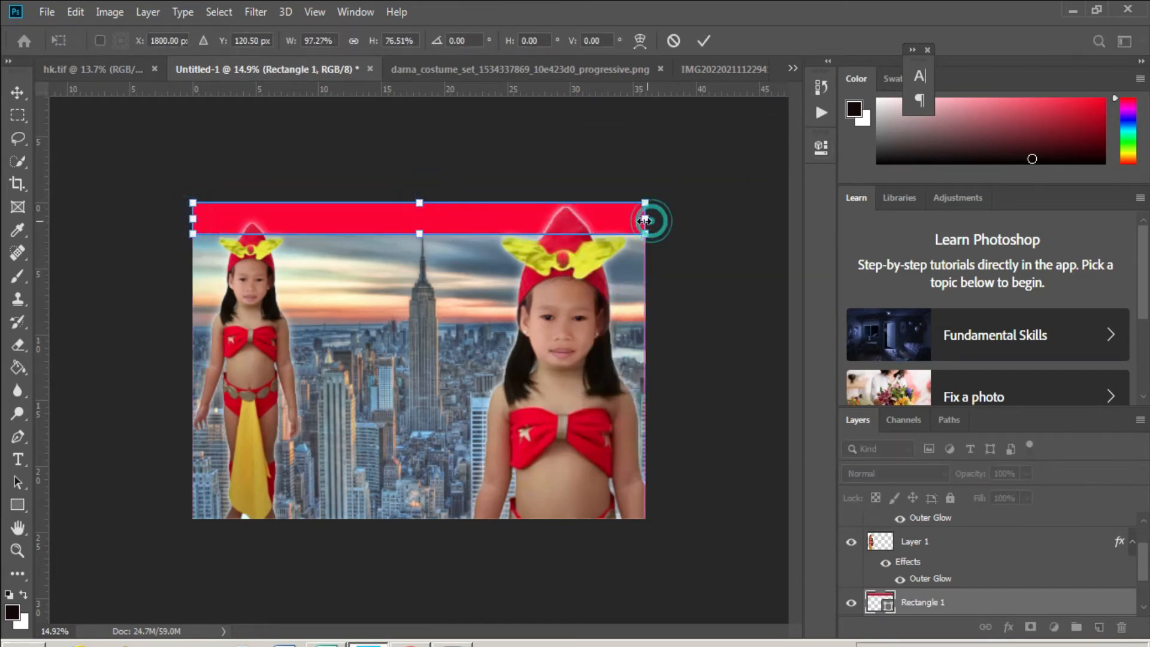
left_click_drag(653, 218, 645, 218)
left_click(639, 41)
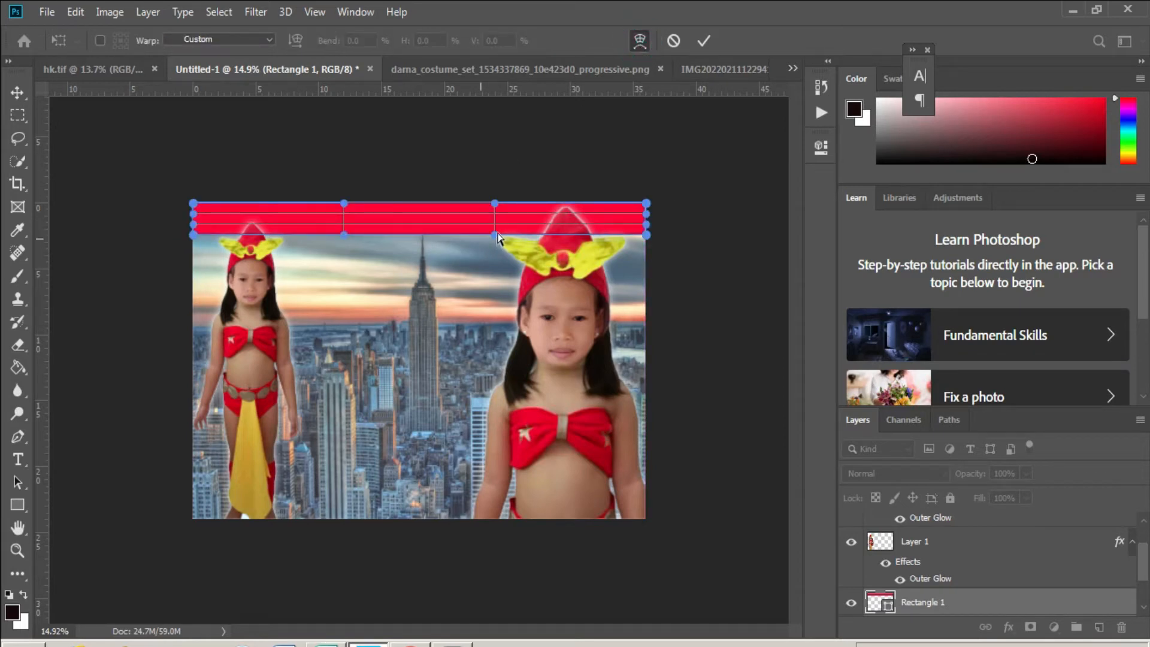
left_click_drag(497, 237, 496, 194)
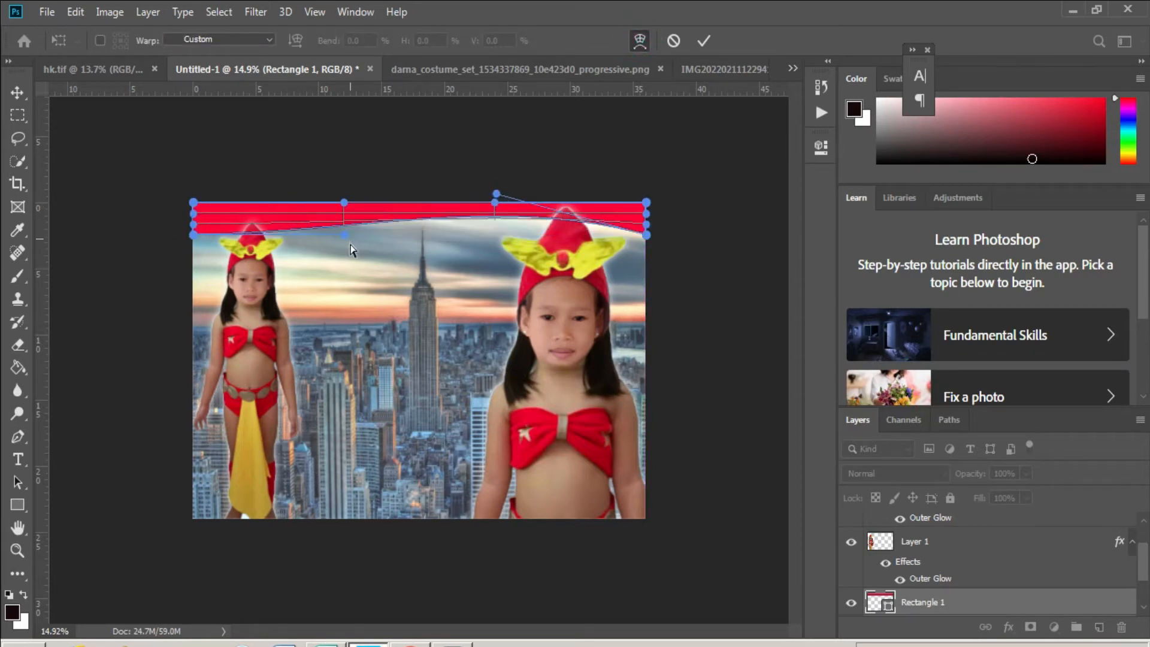
left_click_drag(345, 236, 348, 271)
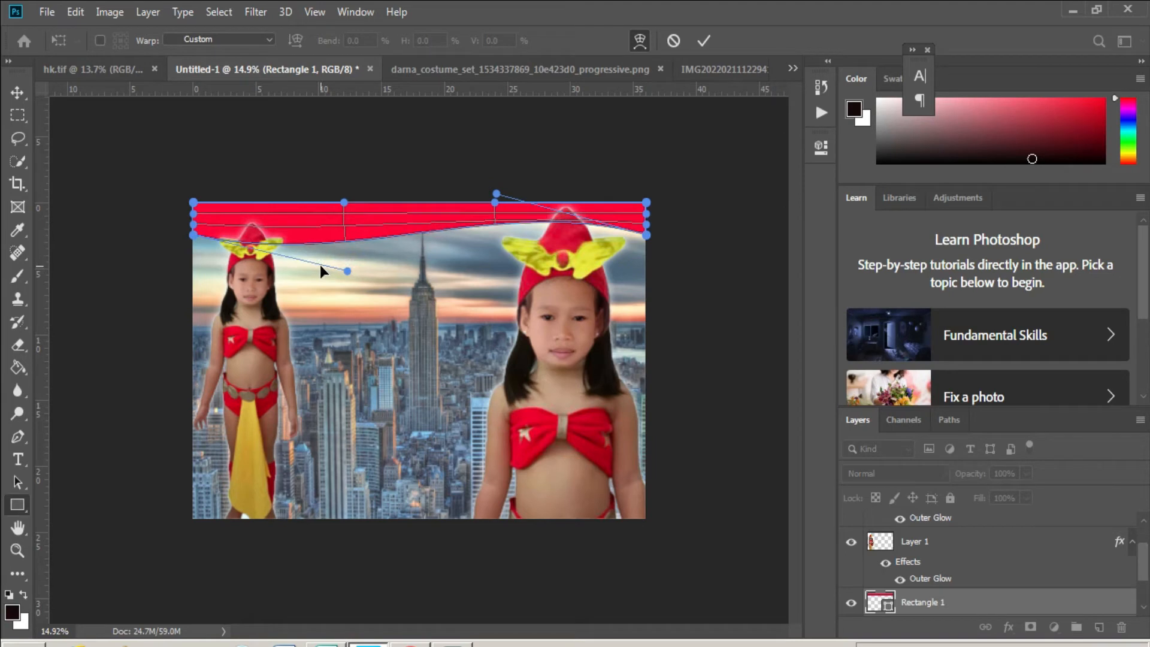
key("Return")
right_click(975, 606)
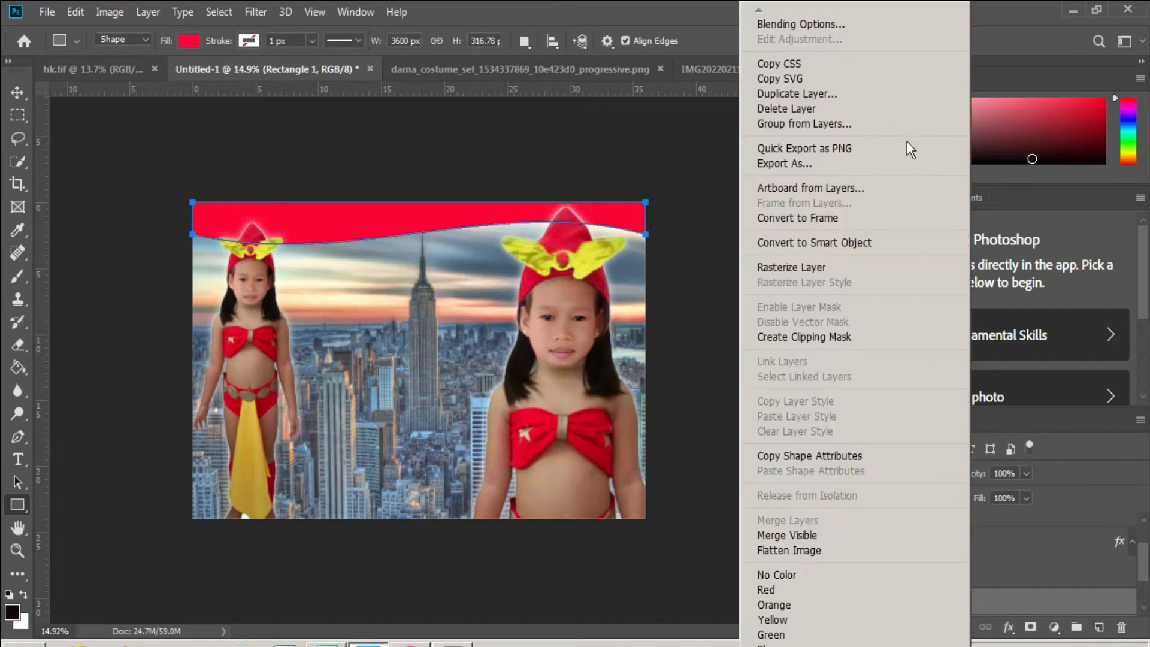
- Duplicate the red wave layer as Rectangle 1 copy, then reselect the original Rectangle 1
left_click(831, 22)
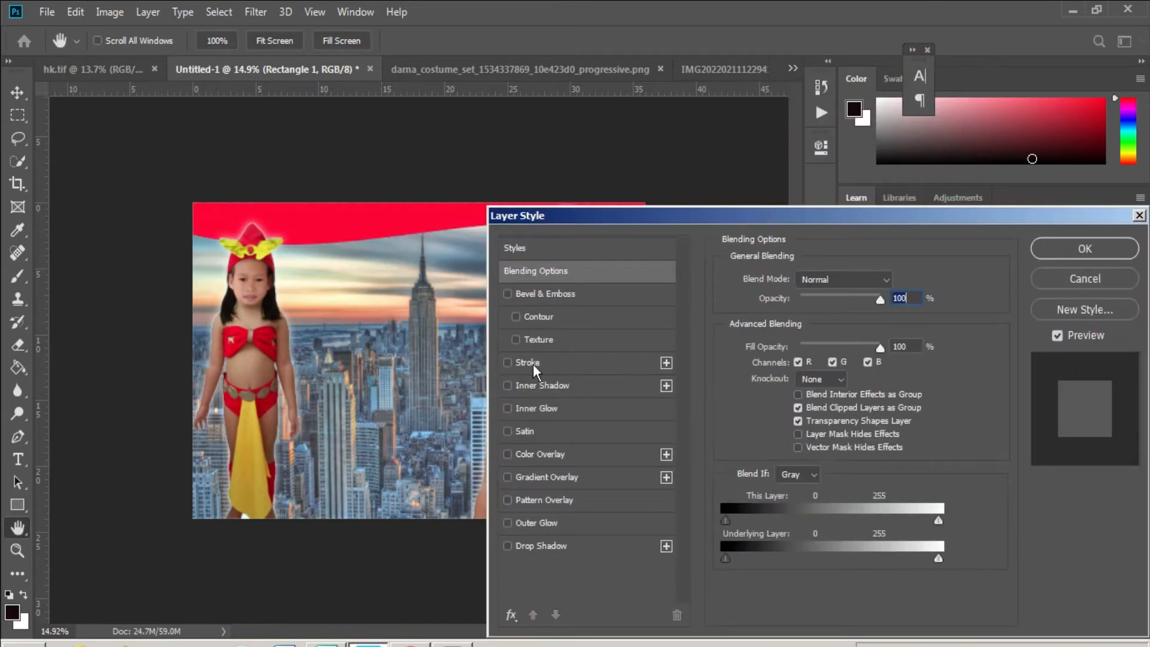
left_click(1063, 248)
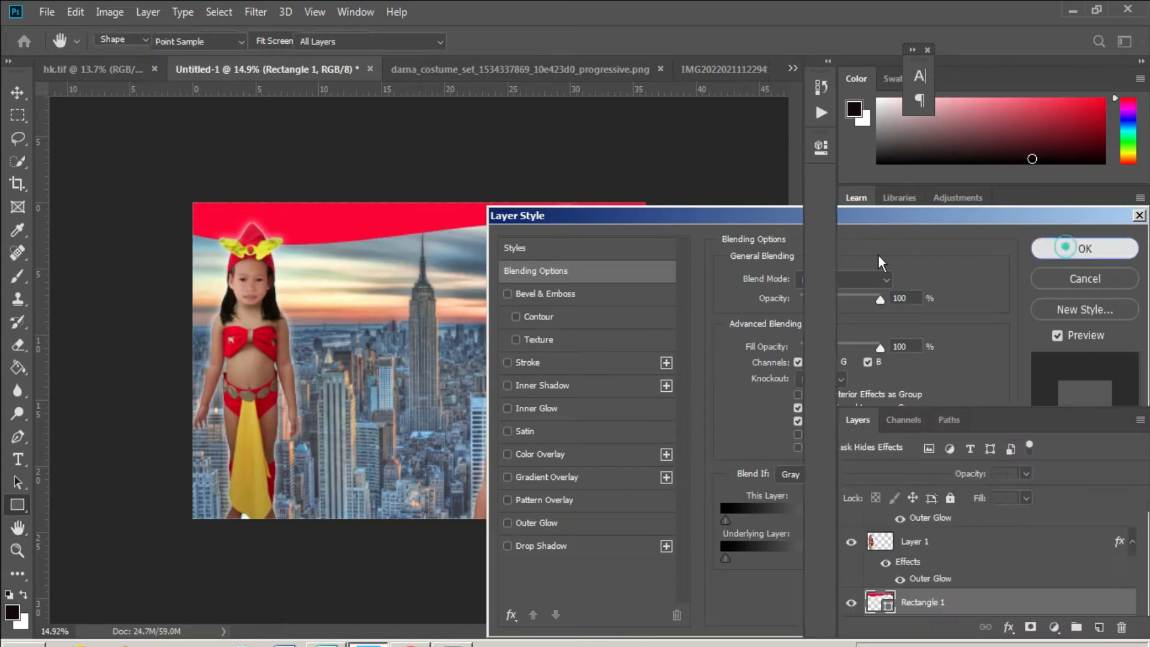
right_click(990, 617)
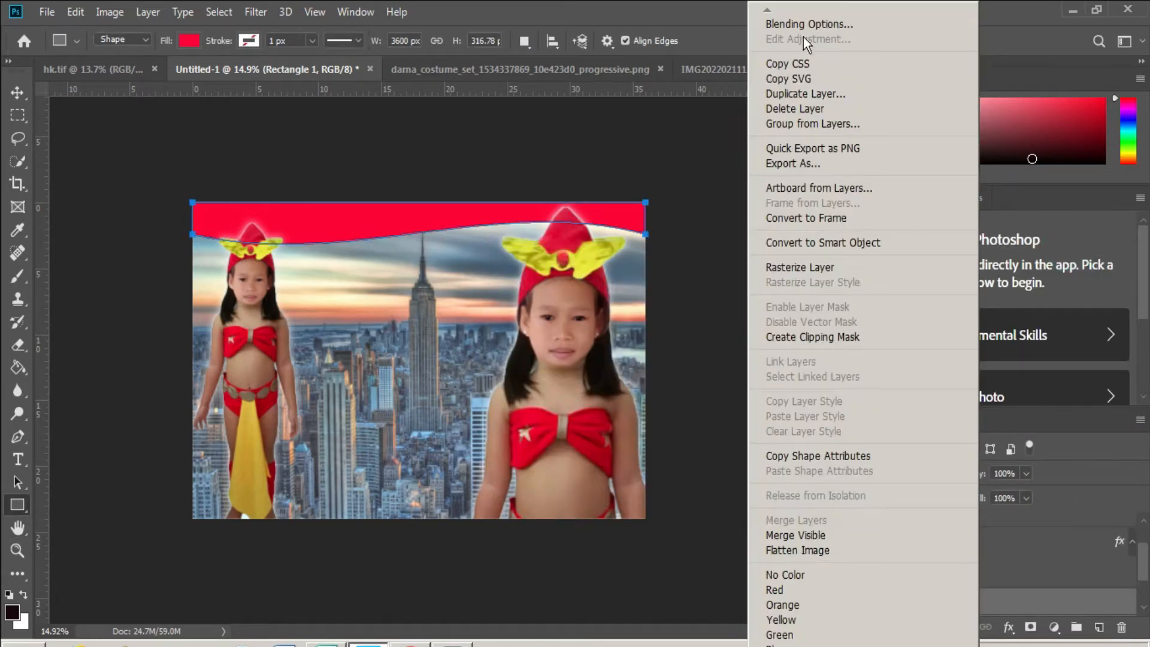
left_click(810, 93)
key("Return")
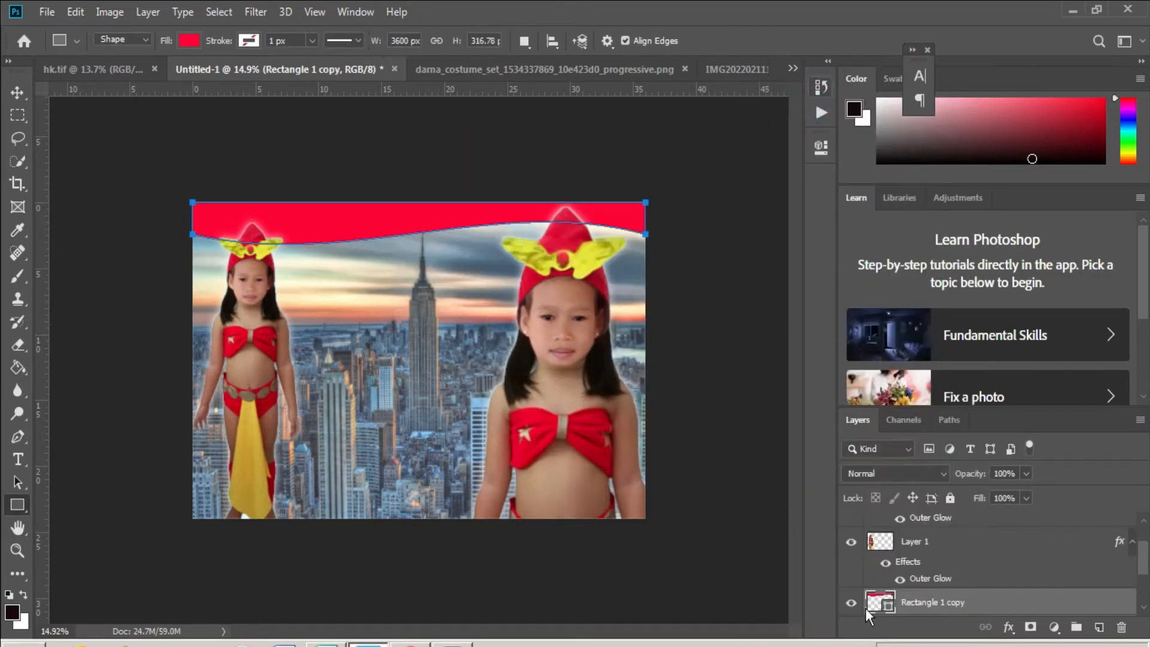
scroll(875, 603, "down", 2)
left_click(878, 569)
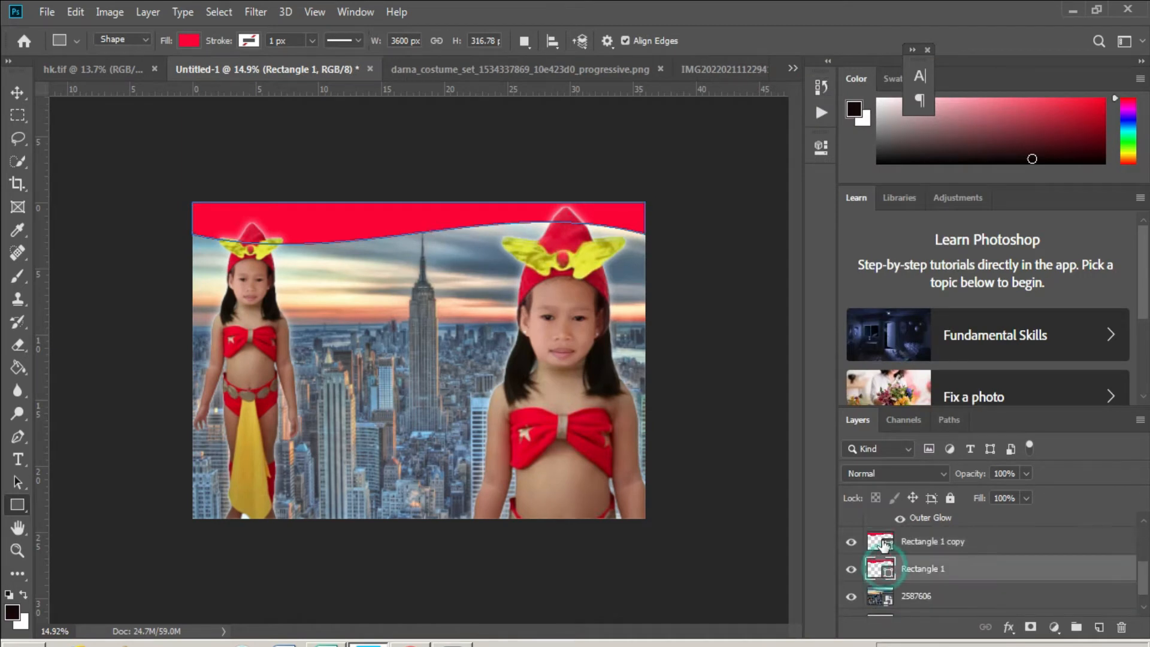
- Move Rectangle 1 copy below Rectangle 1 and try pink fills for it
double_click(881, 542)
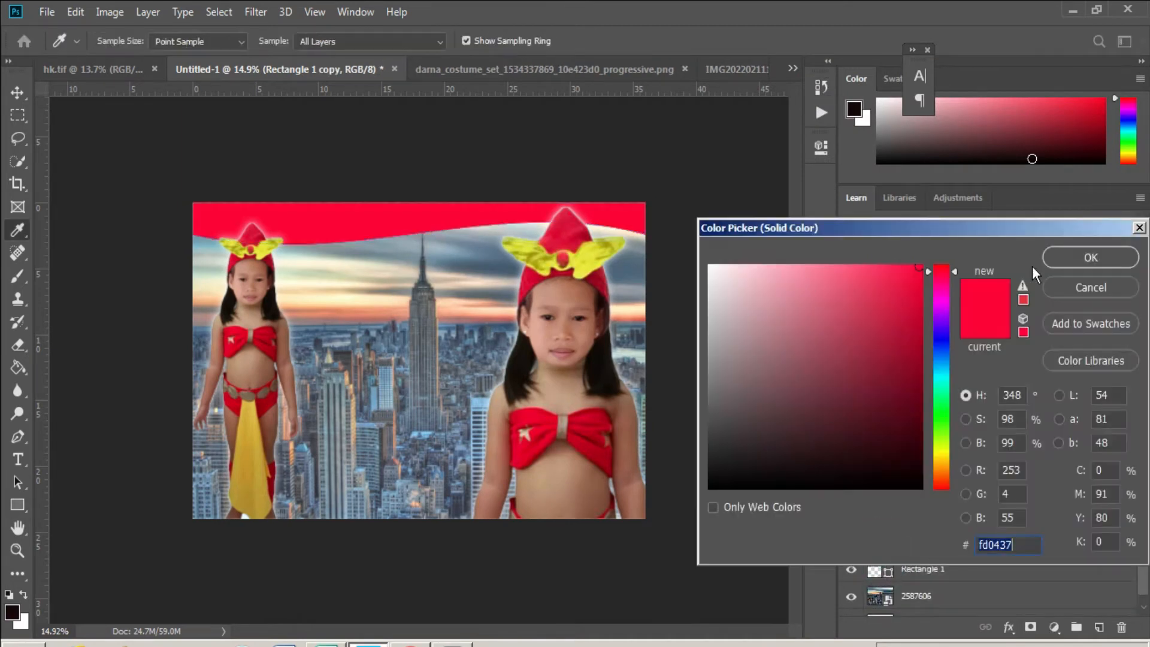
key("Return")
double_click(874, 543)
left_click(772, 360)
left_click(1090, 287)
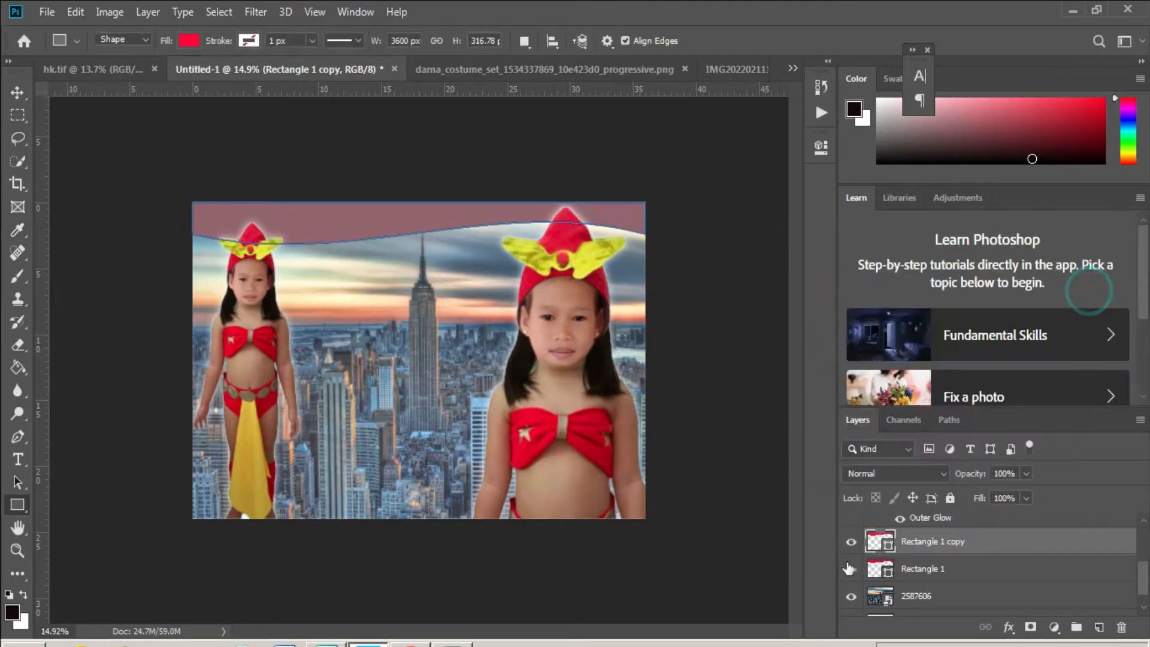
left_click_drag(910, 568, 911, 583)
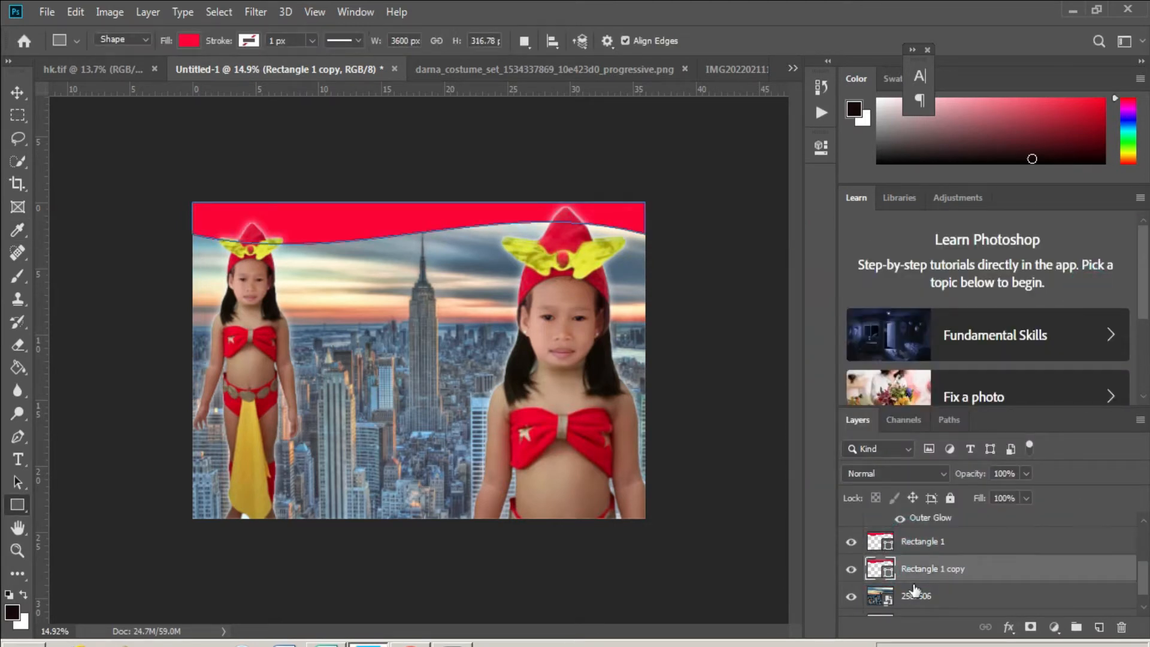
left_click(742, 289)
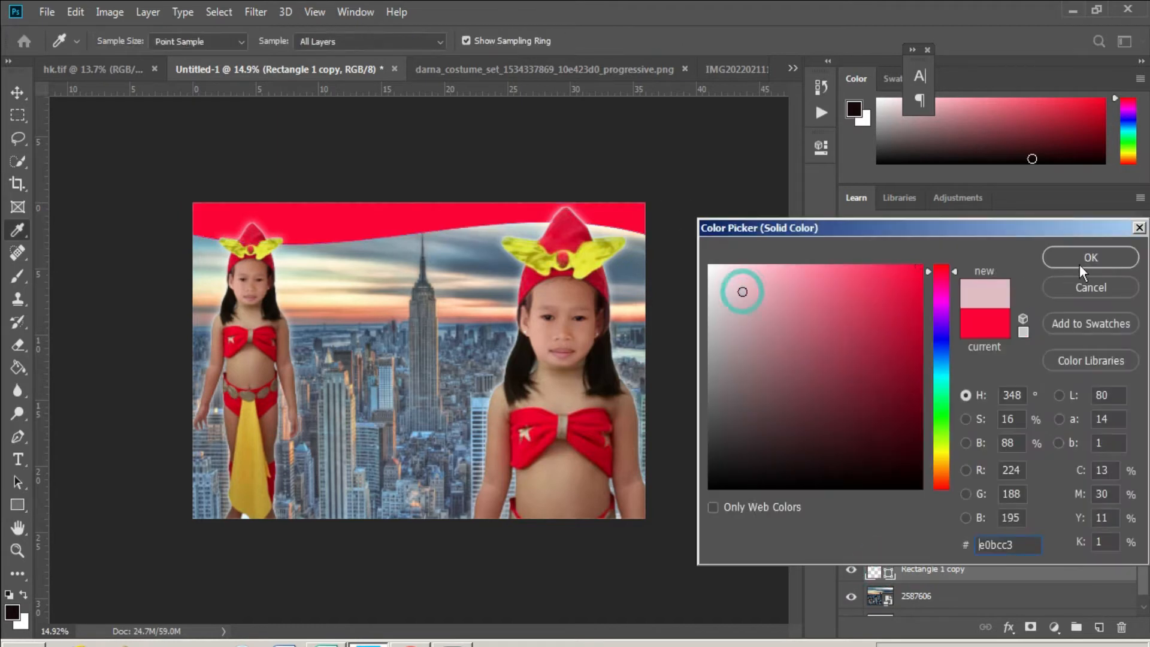
left_click(1108, 261)
- Set Rectangle 1 copy's fill to white ffffff, then duplicate both wave bands down near the bottom
key("v")
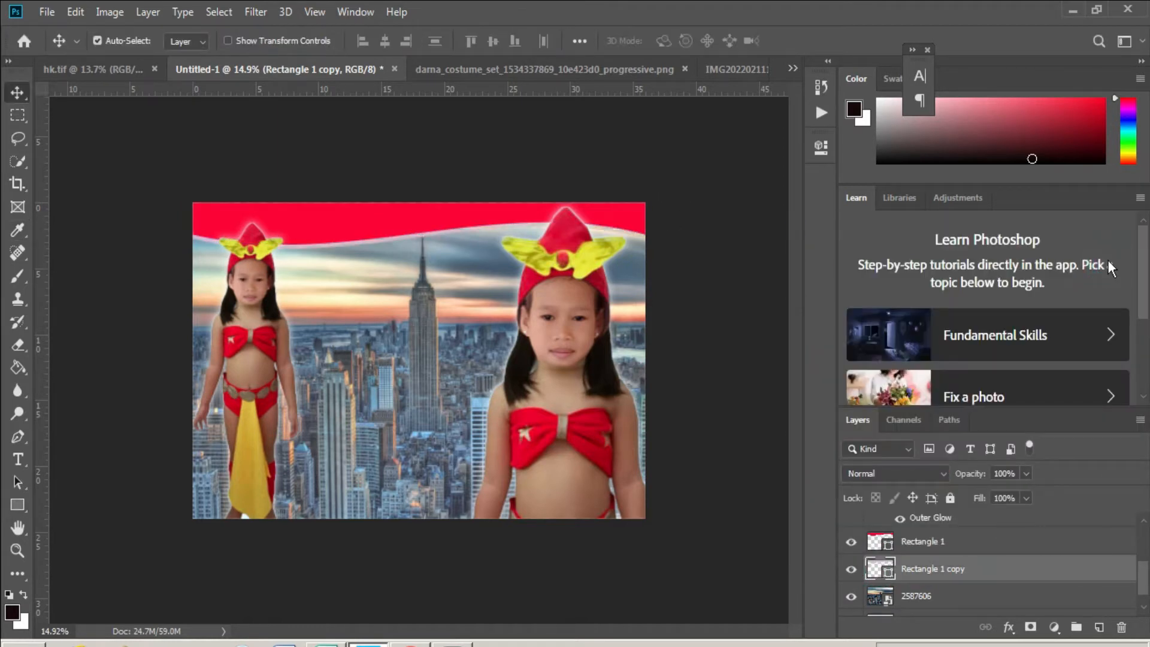
right_click(967, 571)
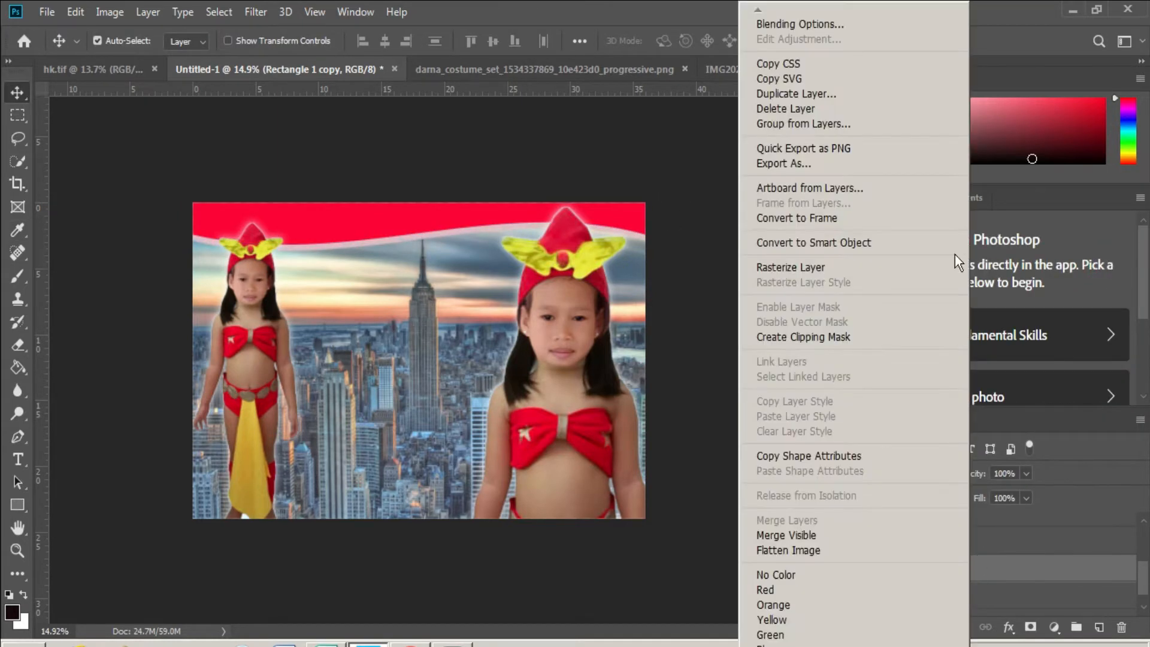
left_click(828, 27)
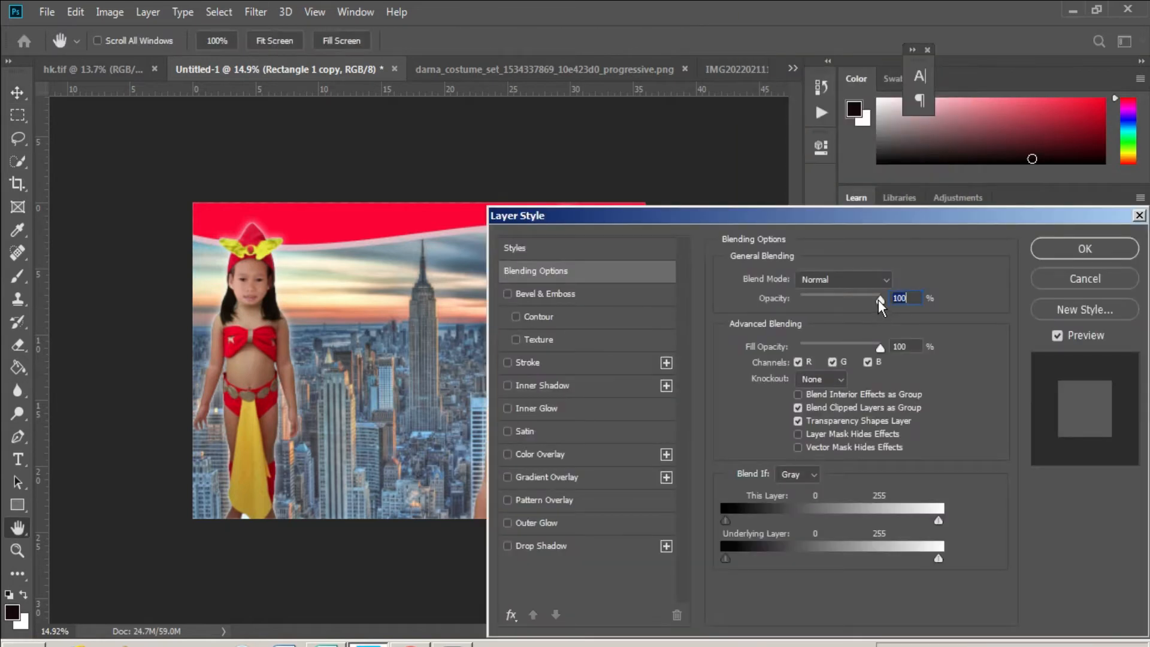
left_click(550, 270)
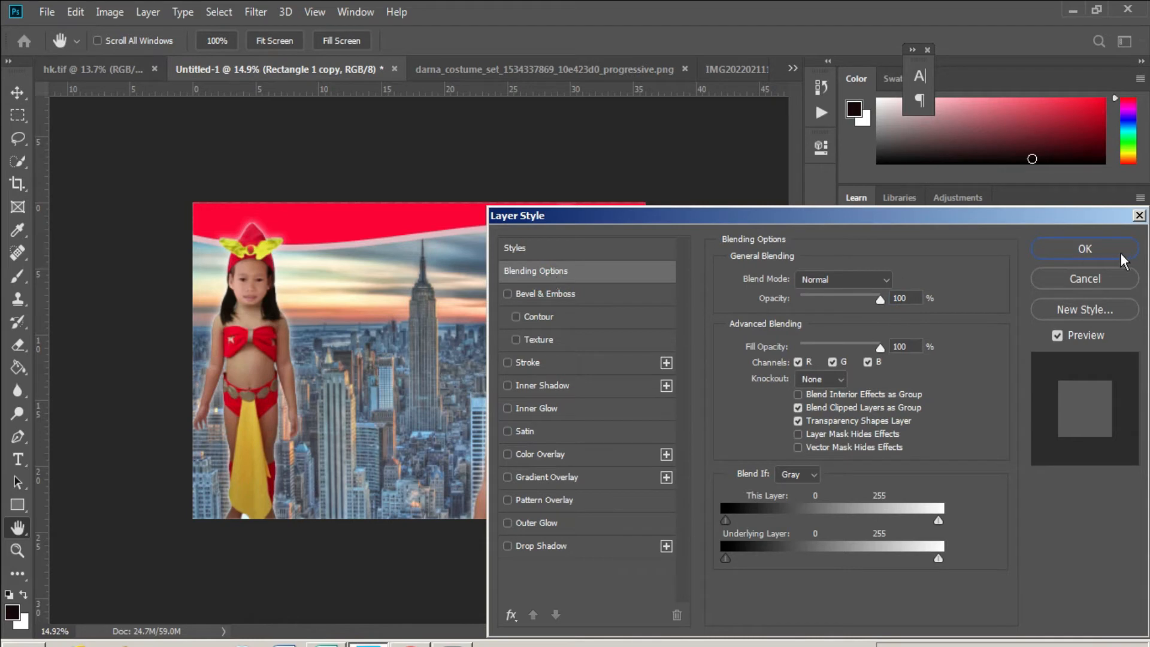
left_click(885, 296)
left_click(1082, 249)
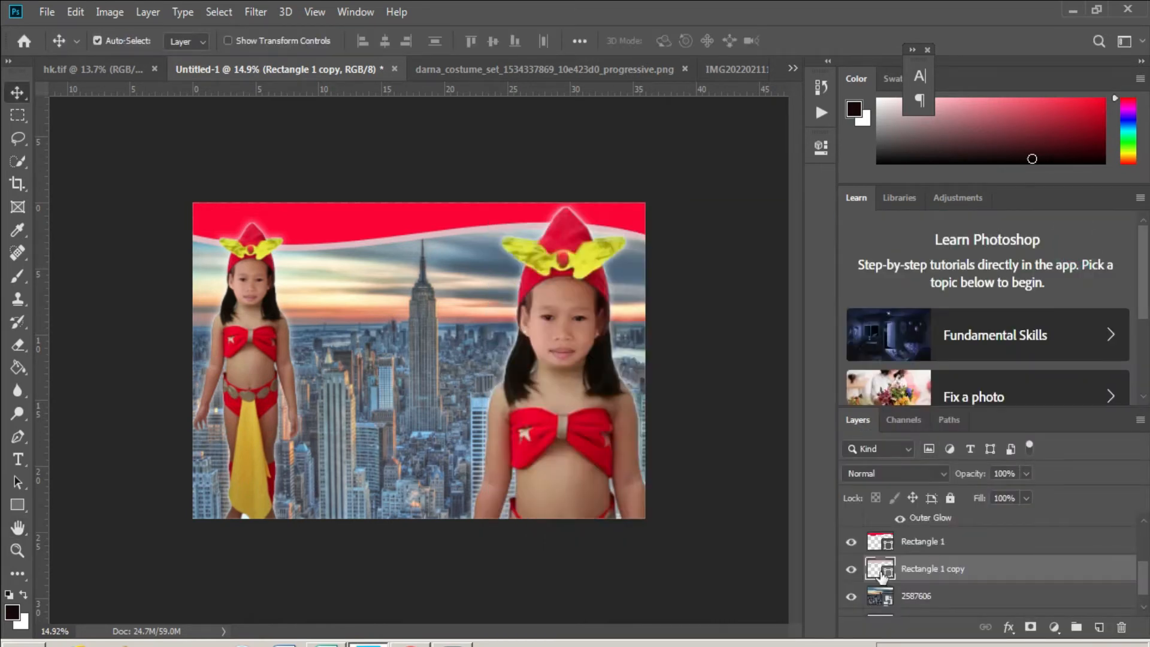
double_click(876, 569)
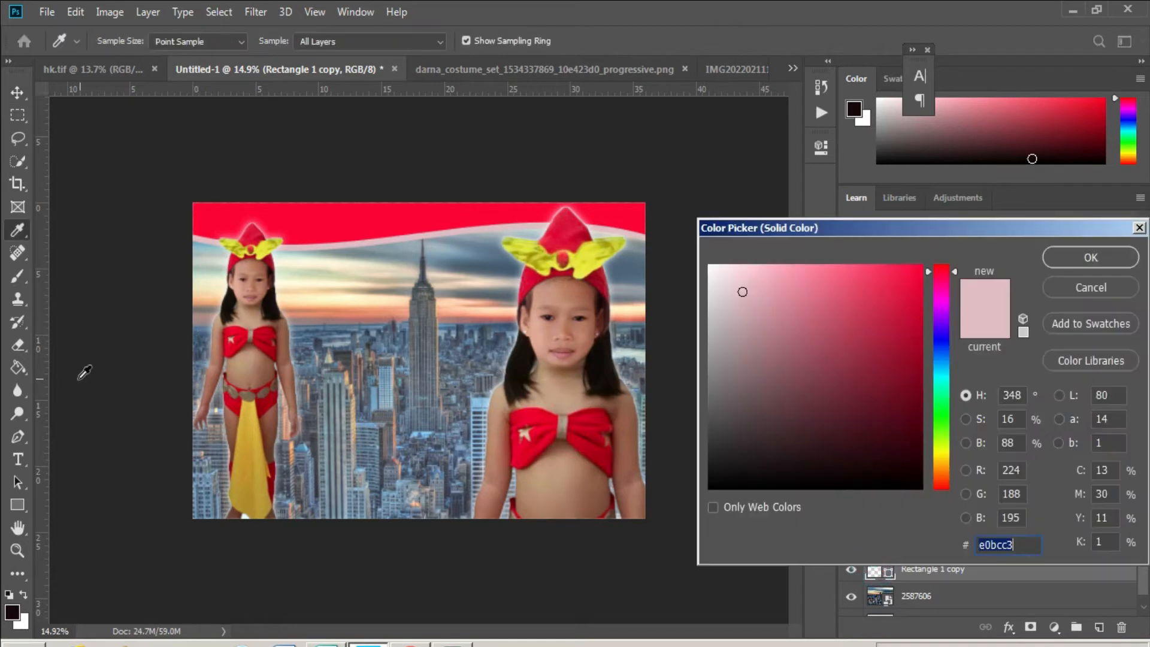
left_click(22, 230)
left_click_drag(719, 313, 708, 265)
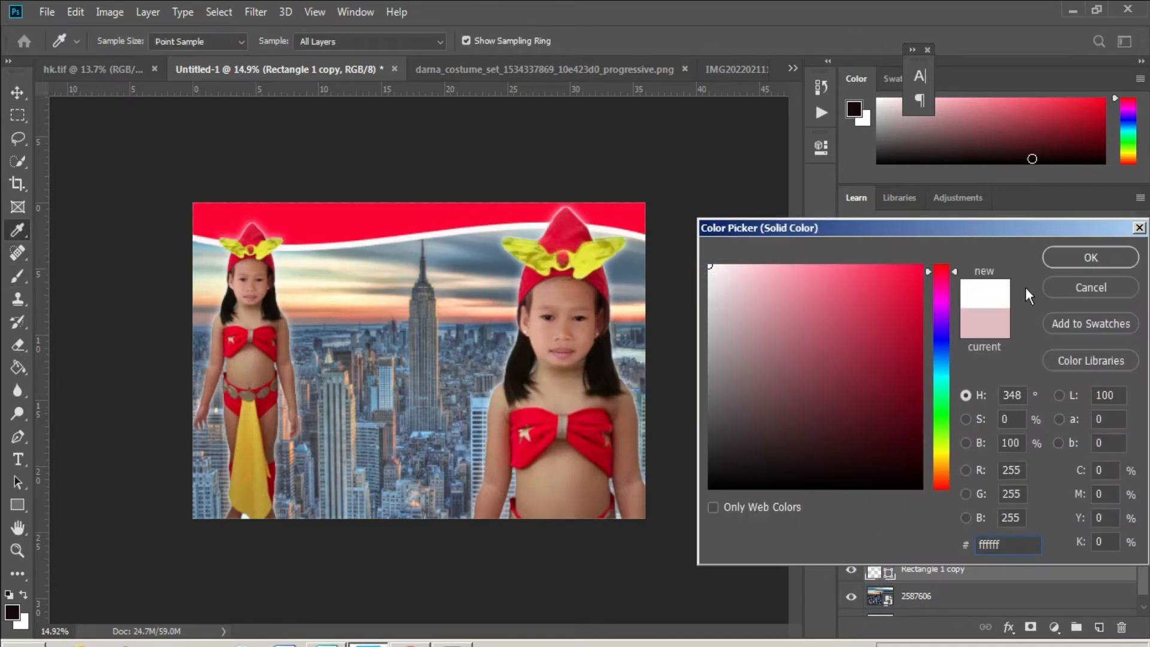
left_click(1096, 257)
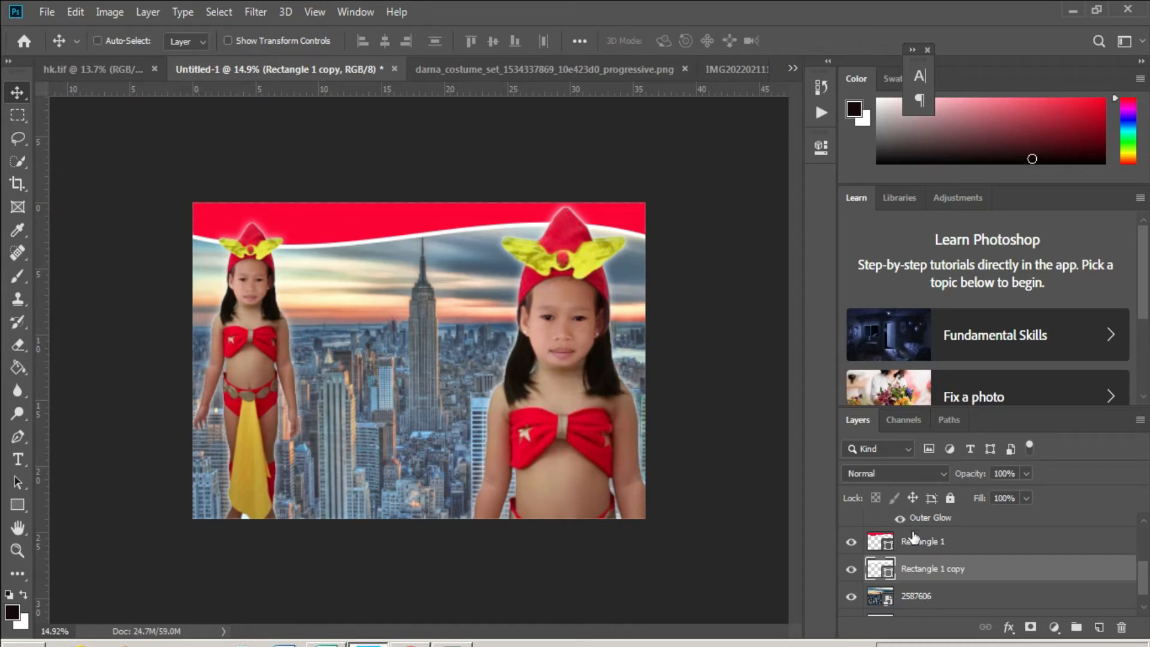
left_click(916, 541, "shift")
left_click_drag(370, 218, 371, 472)
- Flip the duplicated wave band horizontally and place it at the poster's bottom
key("ctrl+t")
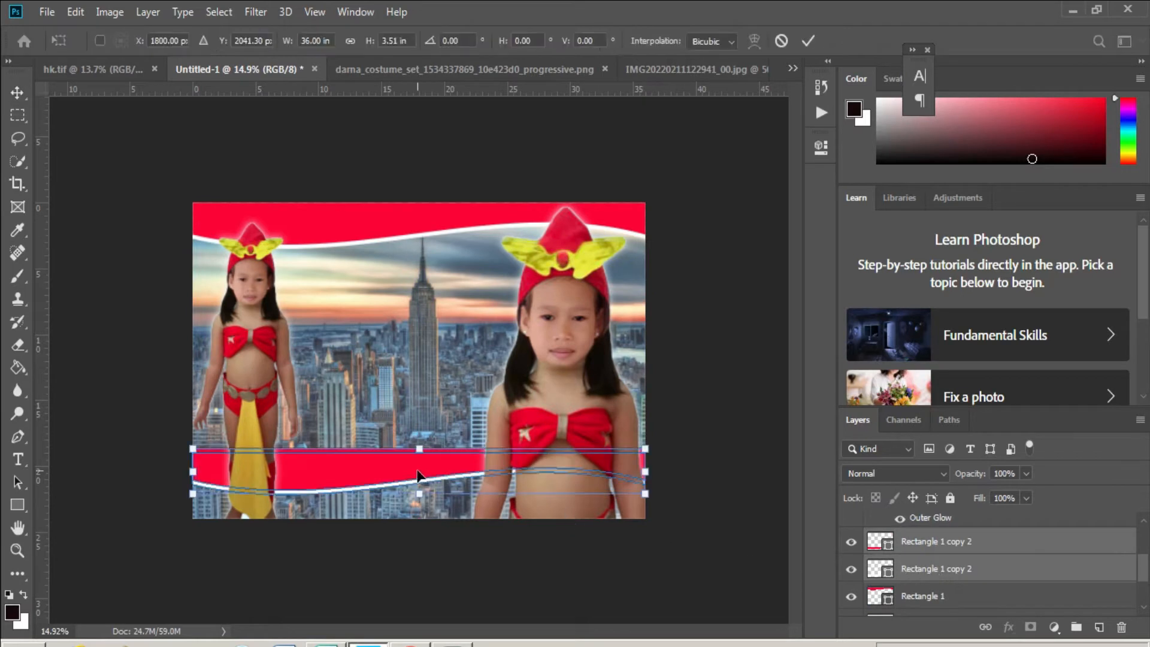
right_click(418, 226)
left_click(455, 444)
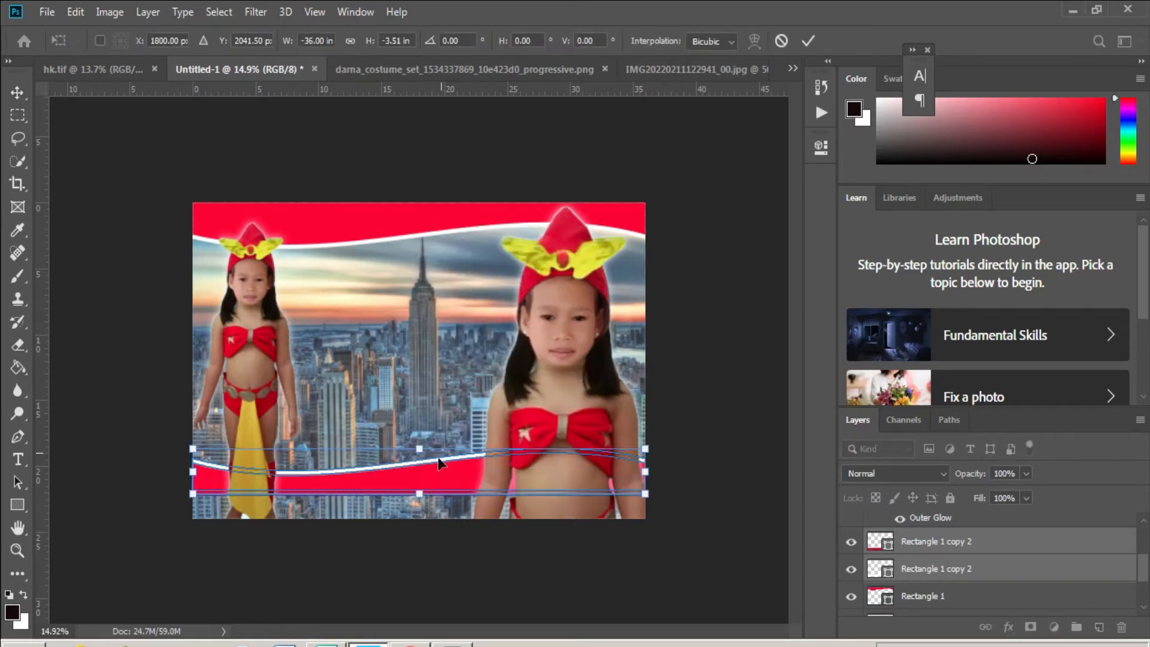
left_click_drag(453, 489, 450, 504)
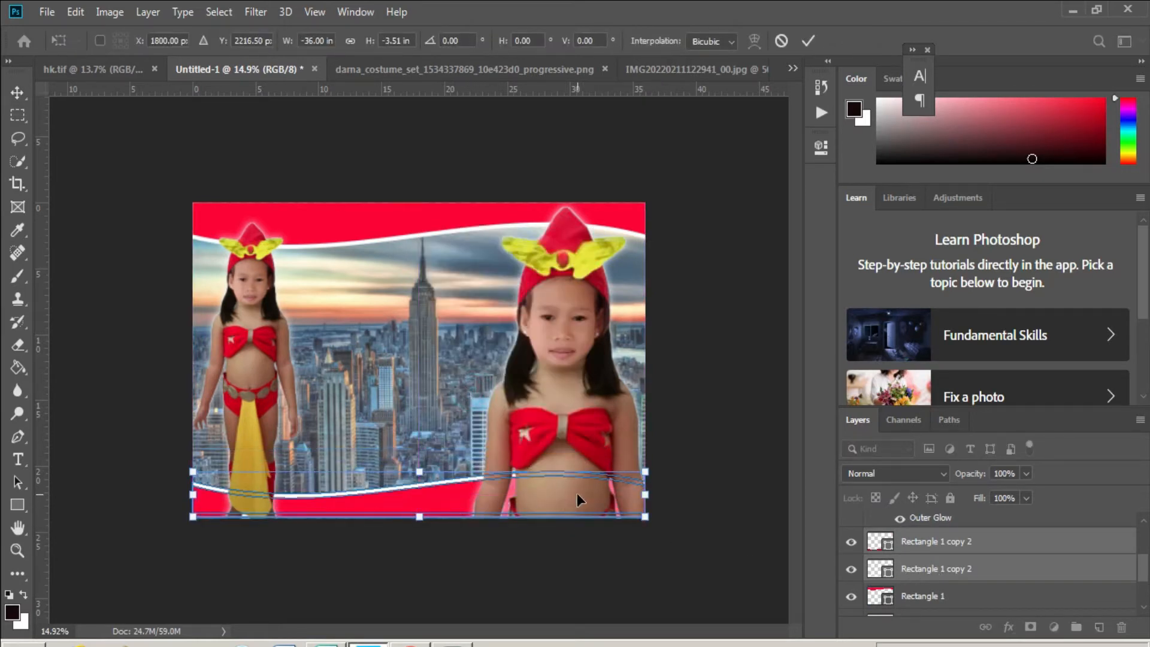
key("Return")
- Reorder the layer stack so Layer 1 sits among the bottom bands, below the 2587606 layer
left_click_drag(953, 569, 919, 534)
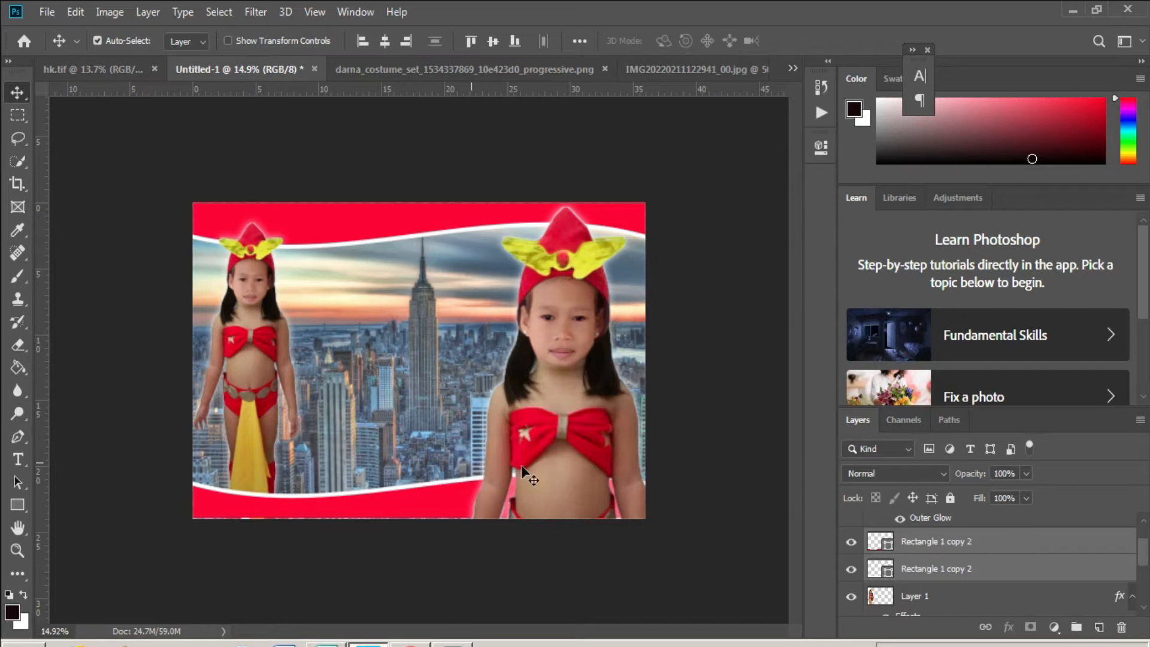
scroll(898, 561, "up", 1)
left_click_drag(909, 590, 910, 525)
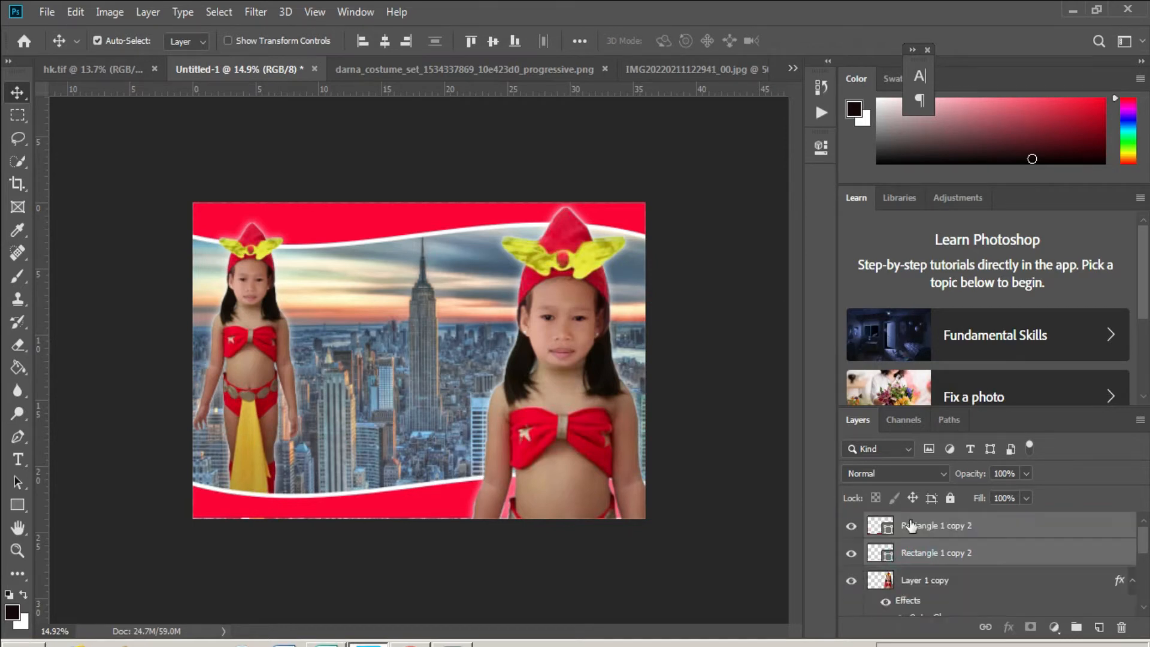
right_click(248, 402)
left_click(269, 413)
mouse_move(934, 570)
left_mouse_down()
mouse_move(934, 644)
mouse_move(925, 576)
left_mouse_up()
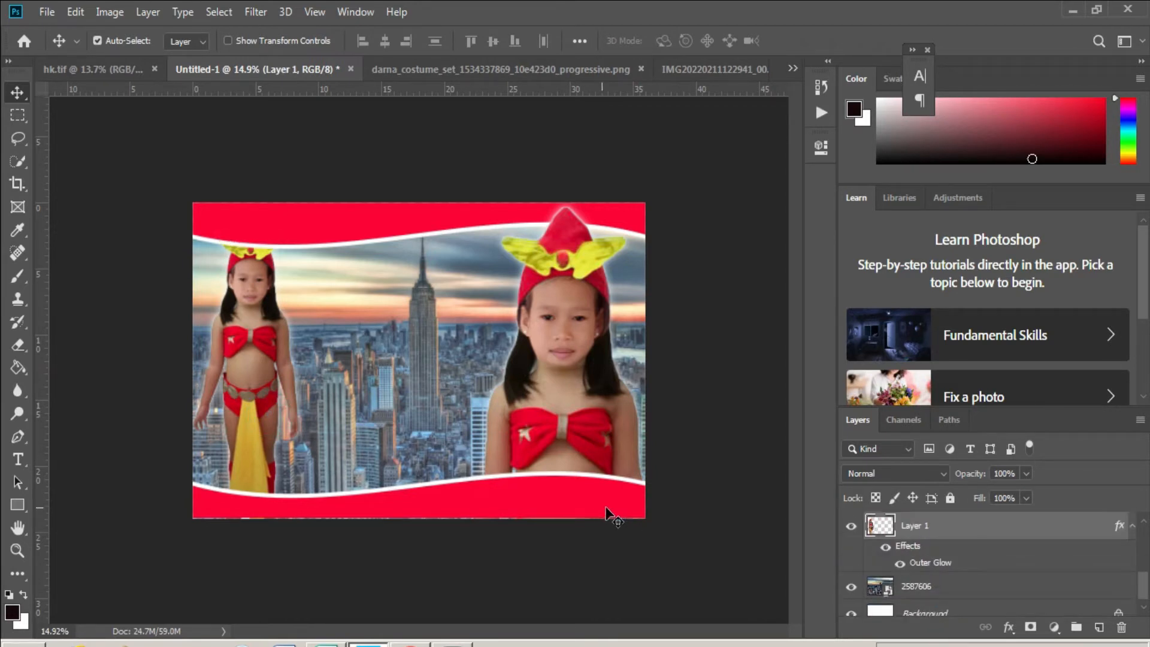
left_click_drag(931, 526, 895, 525)
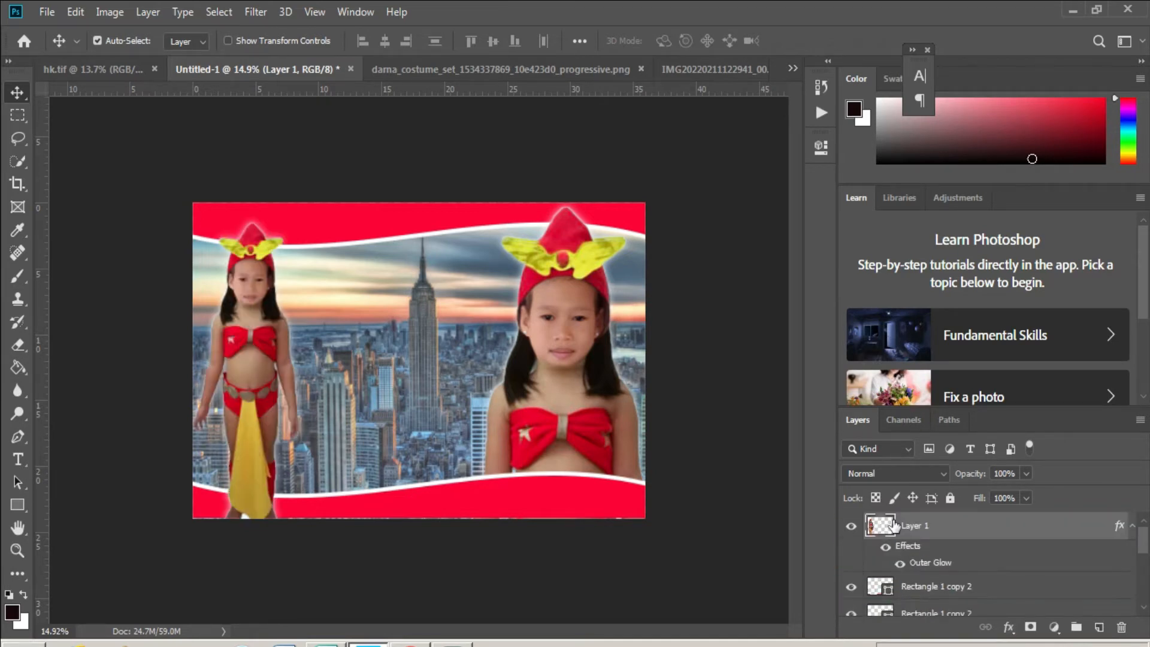
- Nudge the right girl's Layer 1 copy slightly right, then select Rectangle 1 copy 2
right_click(247, 353)
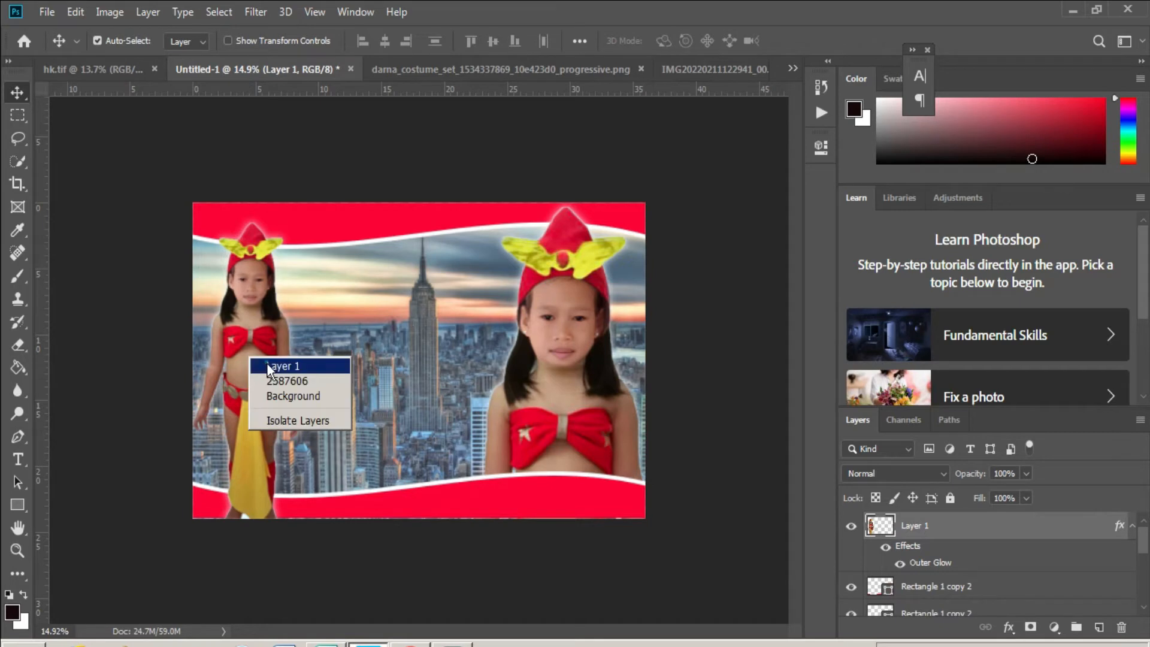
left_click(263, 362)
right_click(570, 404)
left_click(607, 412)
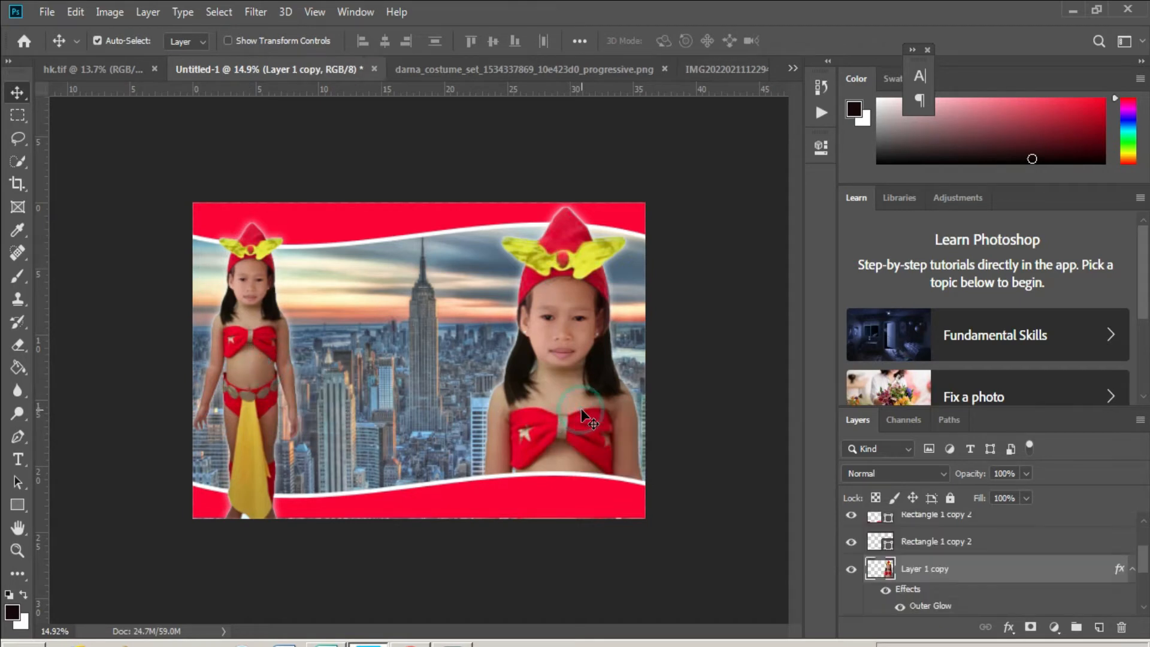
left_click_drag(581, 409, 583, 410)
right_click(560, 488)
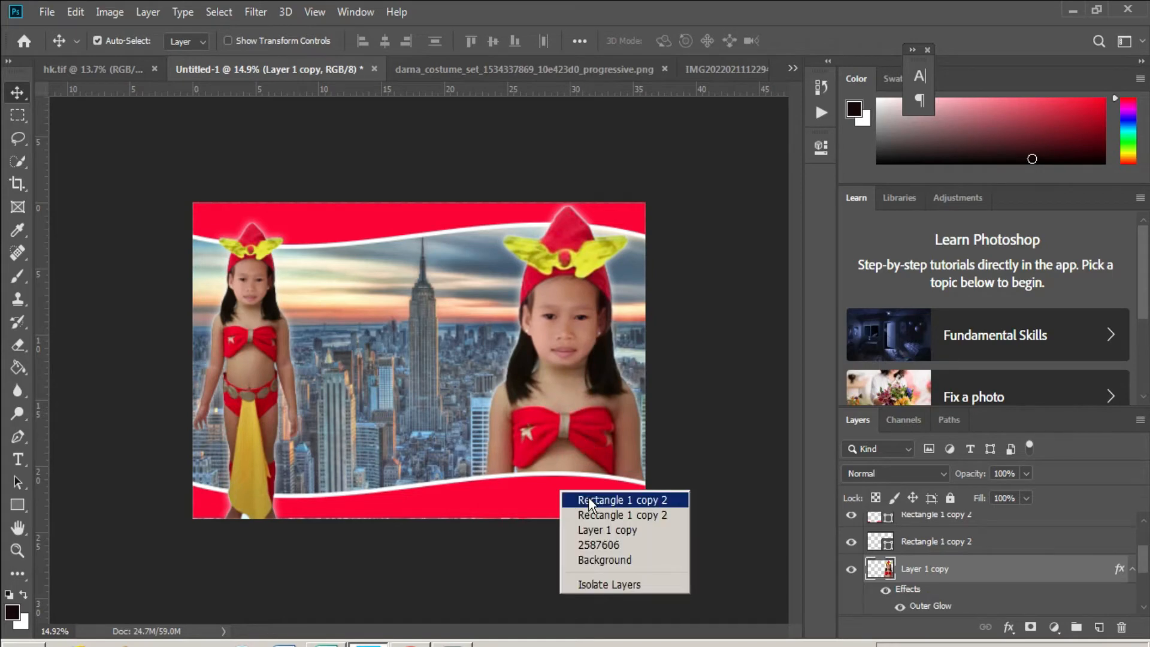
left_click(588, 497)
- Place darna-png-5 as an embedded image and size it into the poster's bottom-right corner
left_click(47, 17)
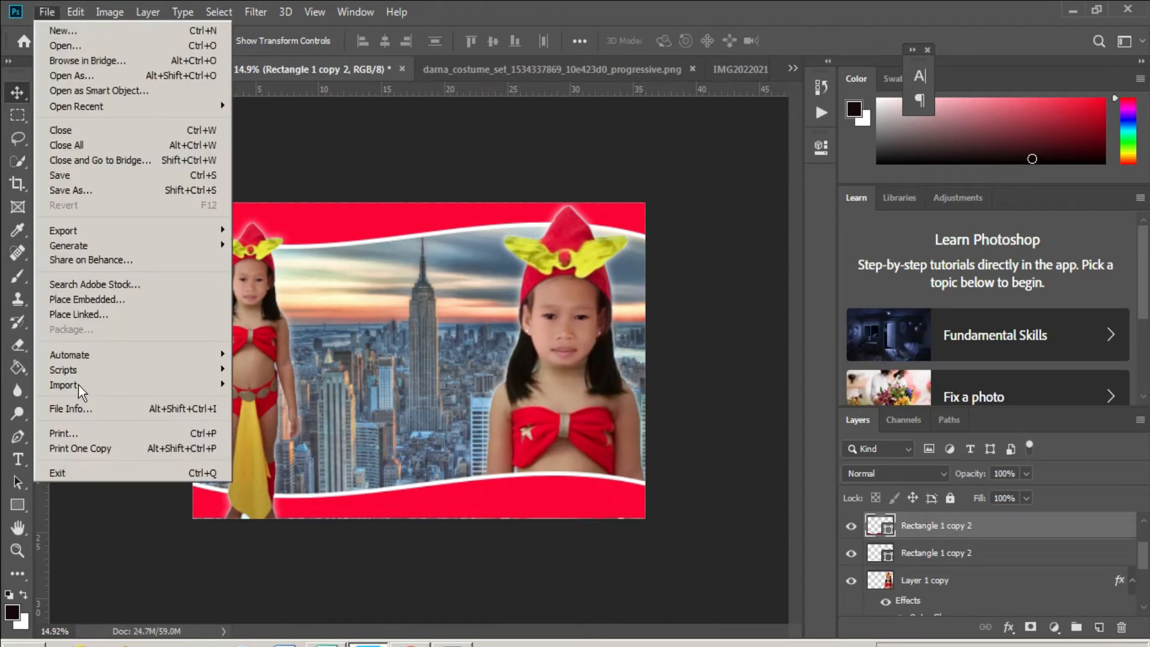
left_click(108, 298)
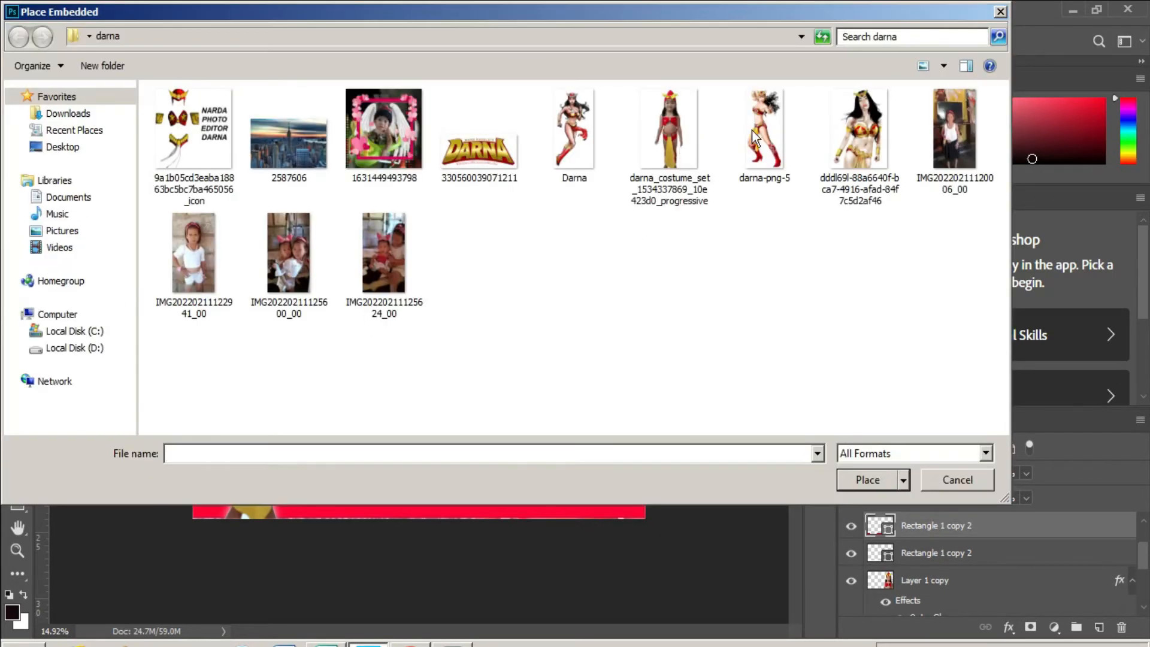
double_click(761, 134)
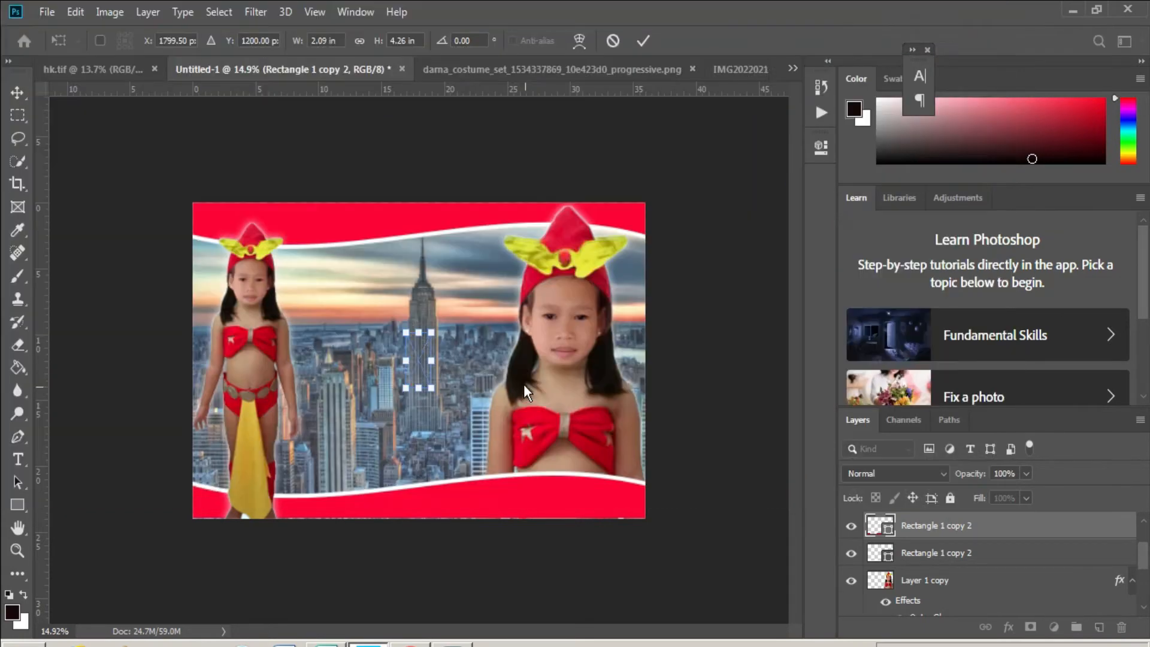
left_click_drag(430, 332, 476, 237)
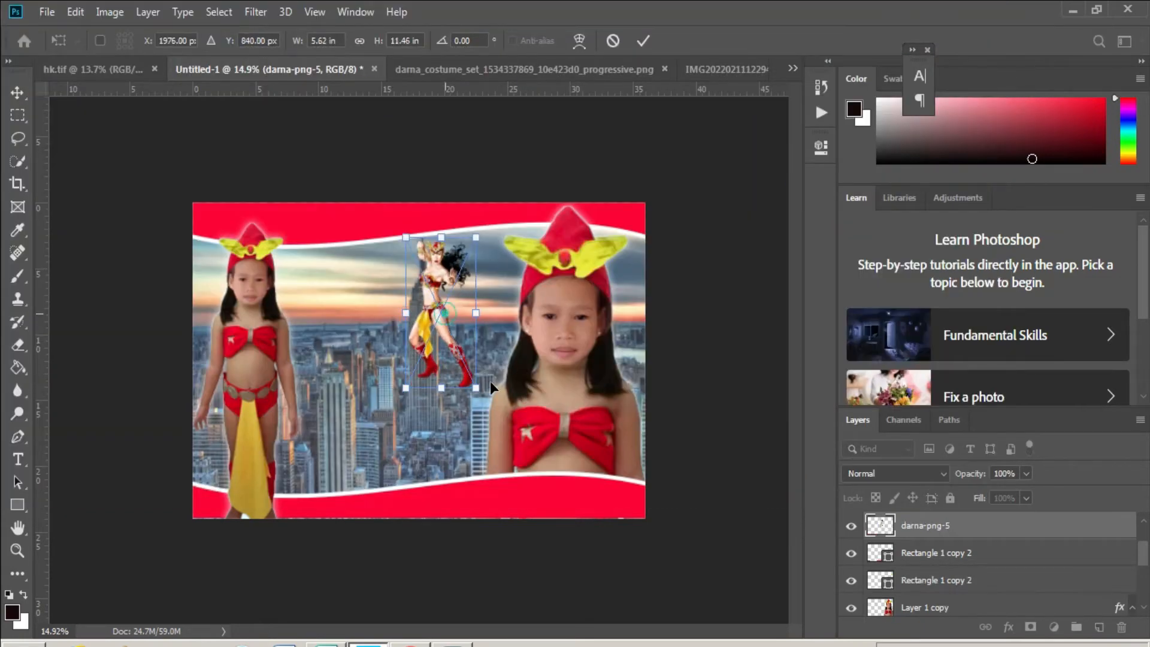
left_click_drag(619, 462, 614, 452)
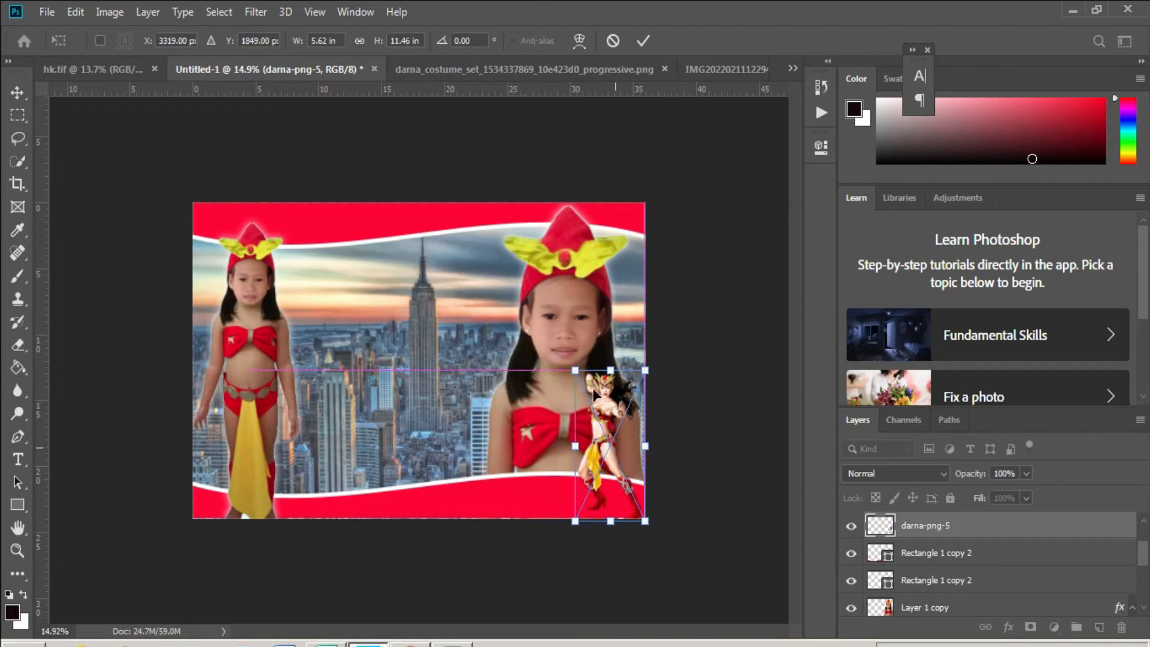
left_click_drag(608, 370, 616, 423)
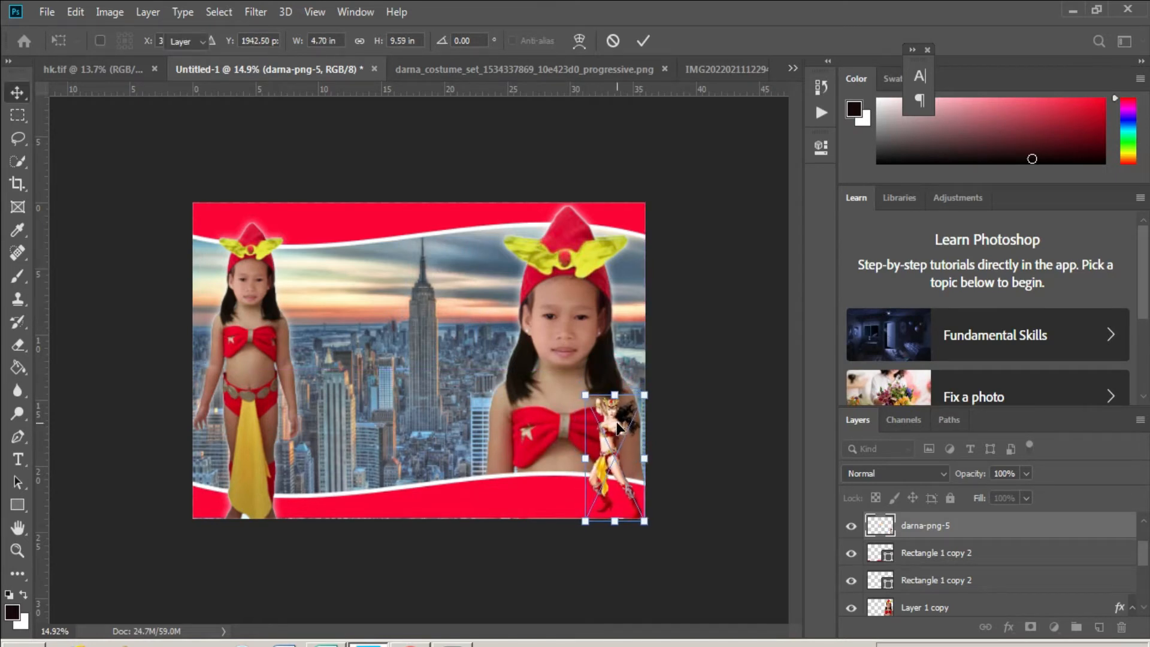
key("Return")
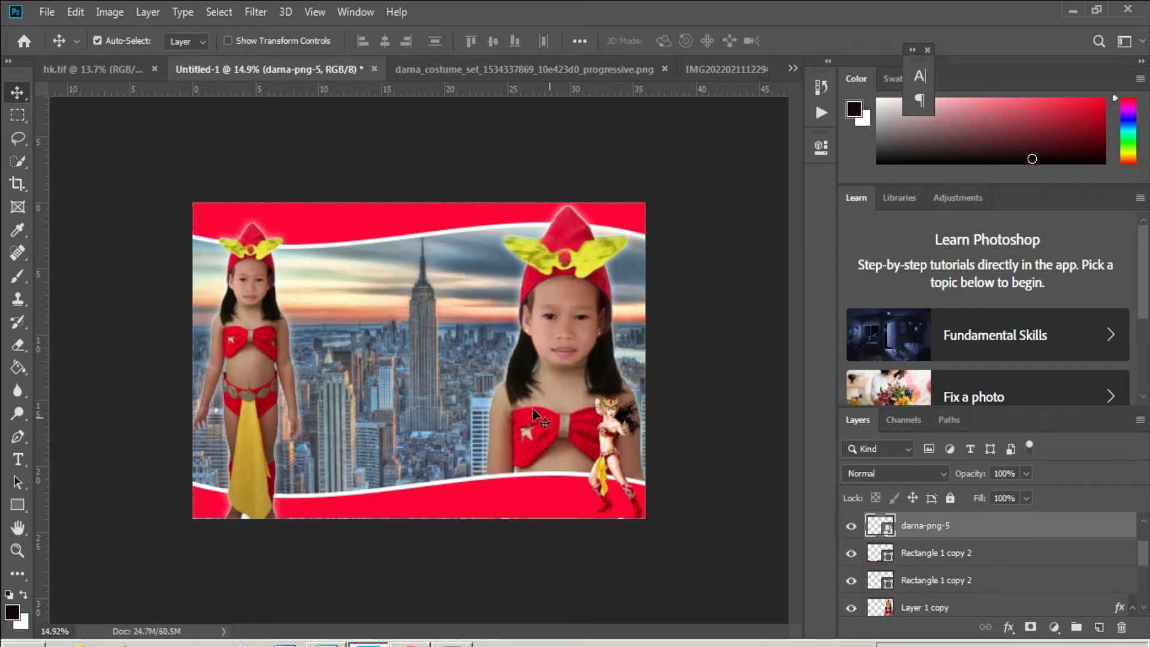
key("ctrl+plus")
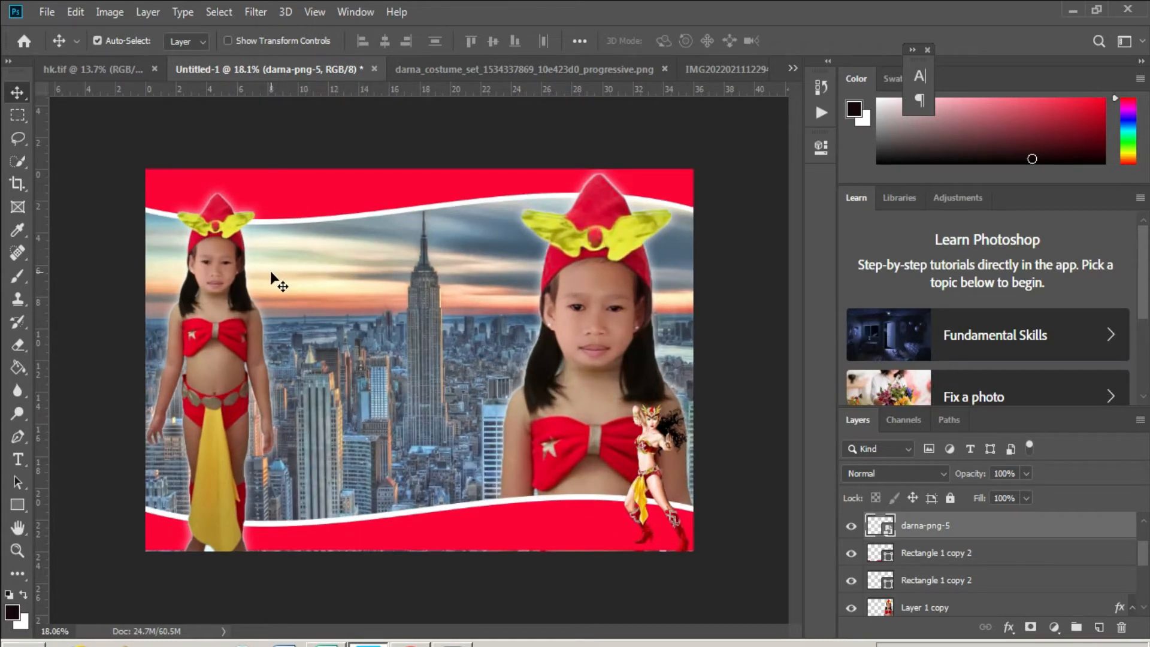
- Place the illustrated Darna woman image as embedded and position it on the left side
right_click(270, 270)
left_click(296, 279)
left_click(49, 12)
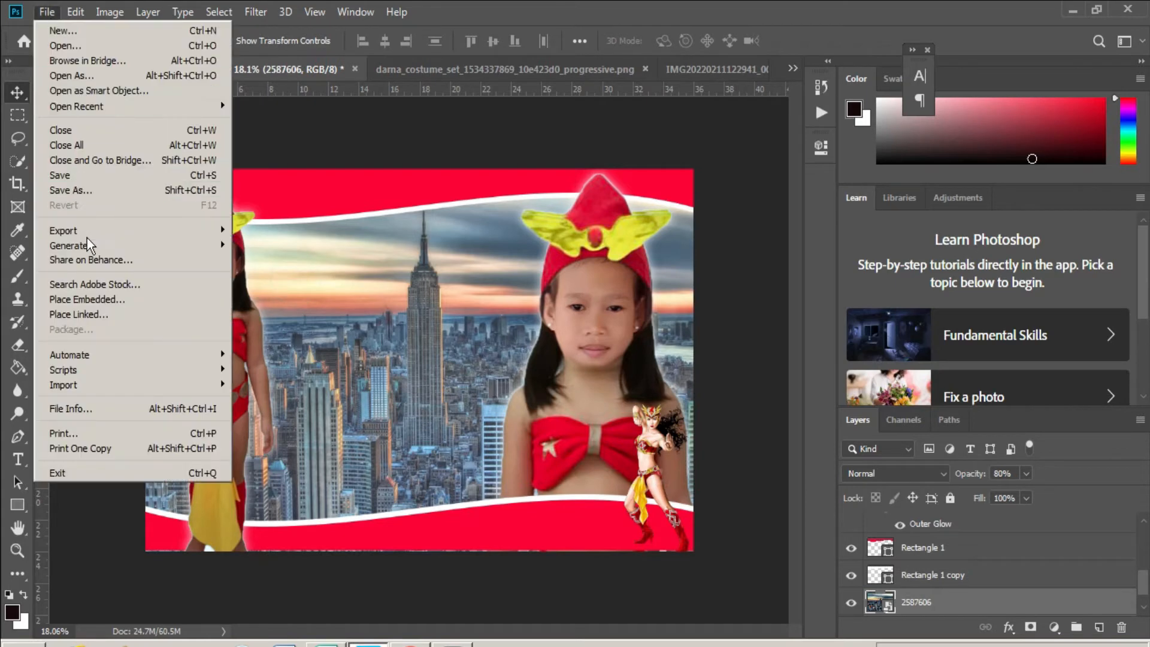
left_click(89, 299)
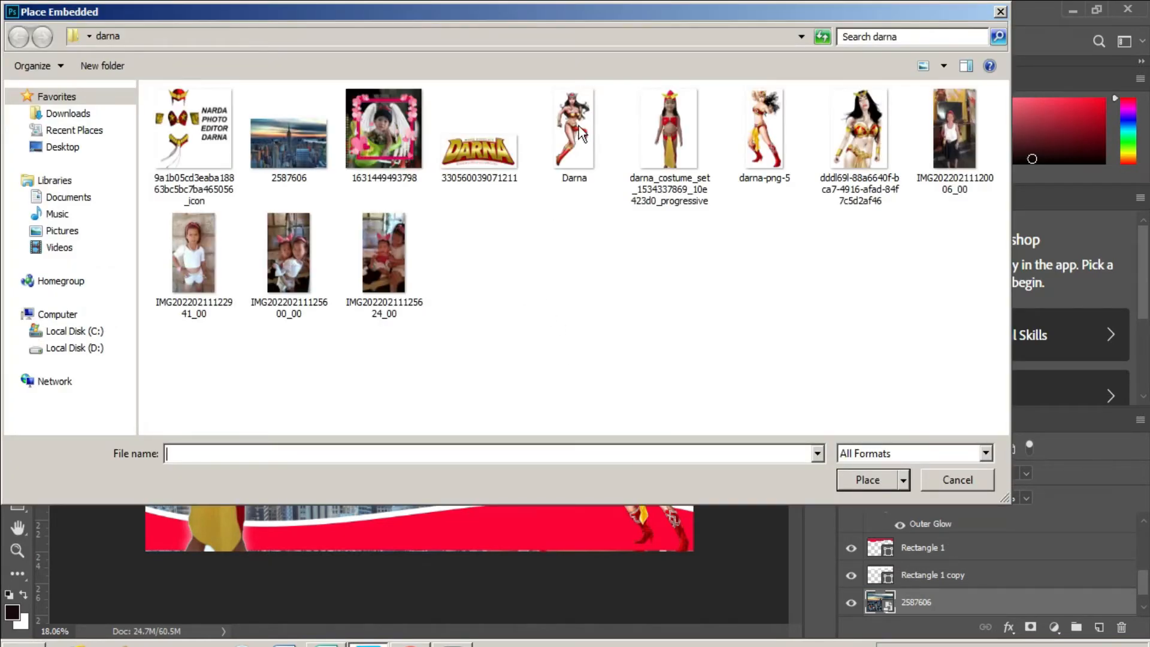
left_click(860, 135)
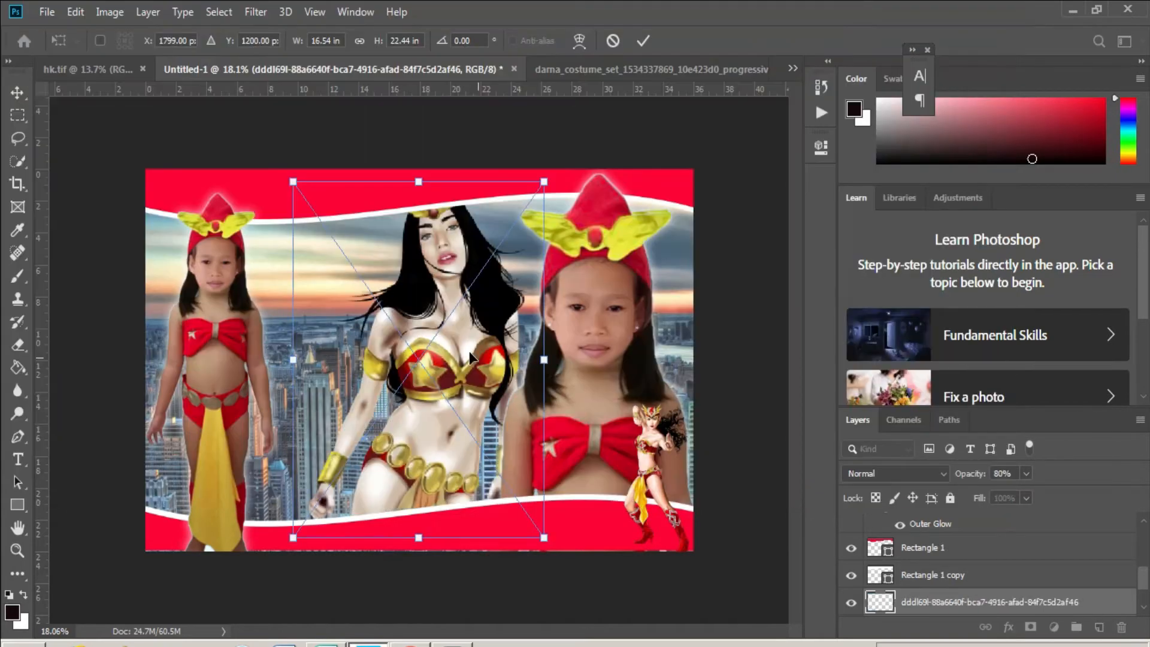
left_click_drag(470, 357, 305, 342)
key("Return")
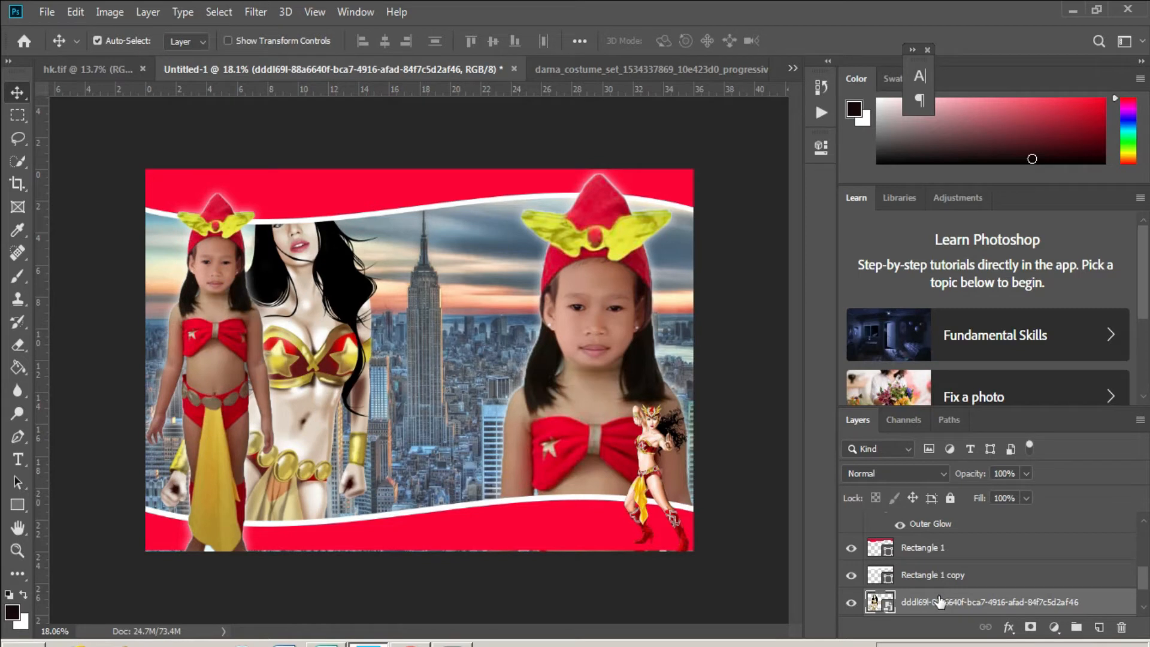
- Move the Darna layer above Rectangle 1 and nudge the figure slightly left
scroll(939, 599, "up", 2)
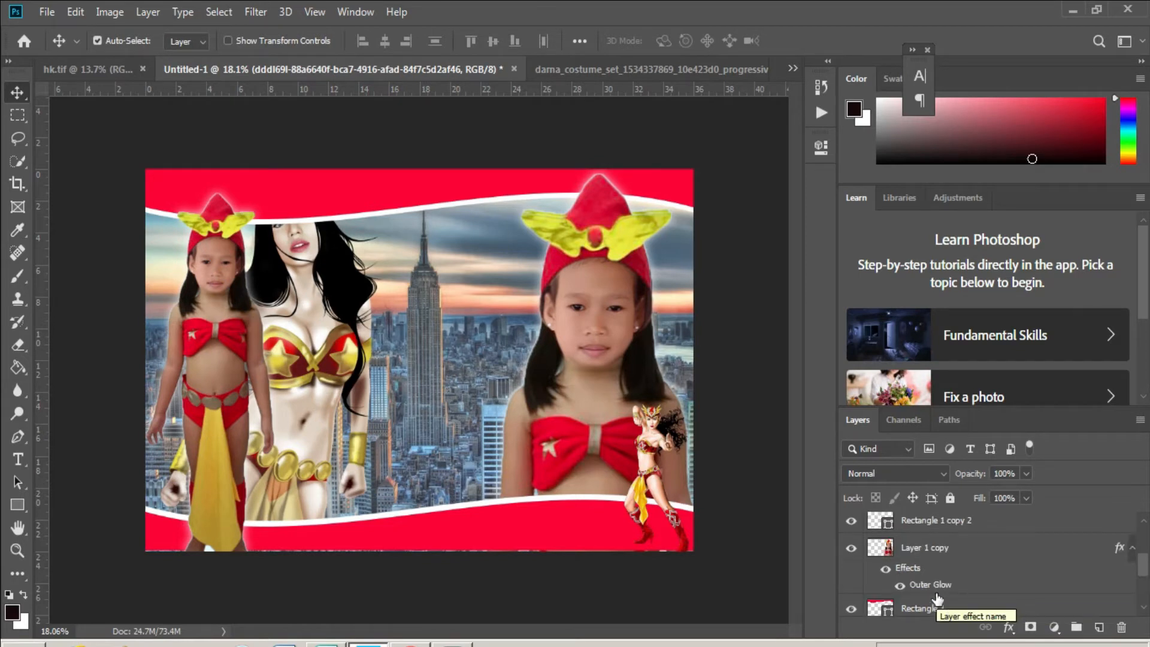
right_click(308, 185)
left_click(337, 193)
scroll(925, 569, "down", 2)
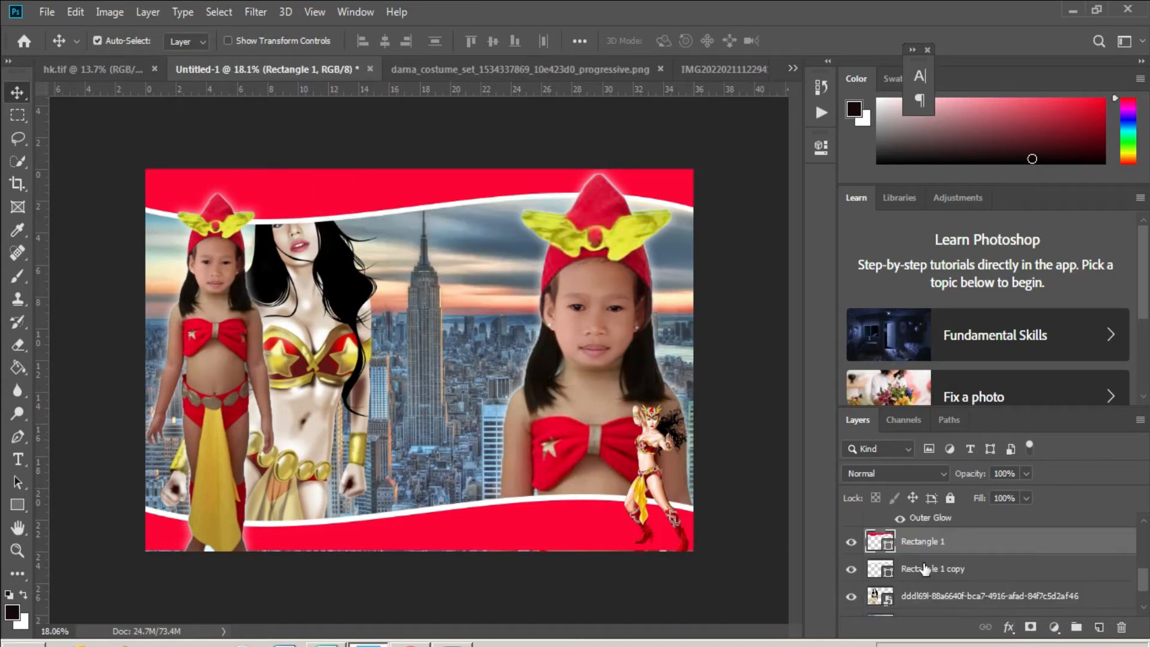
left_click(922, 572, "shift")
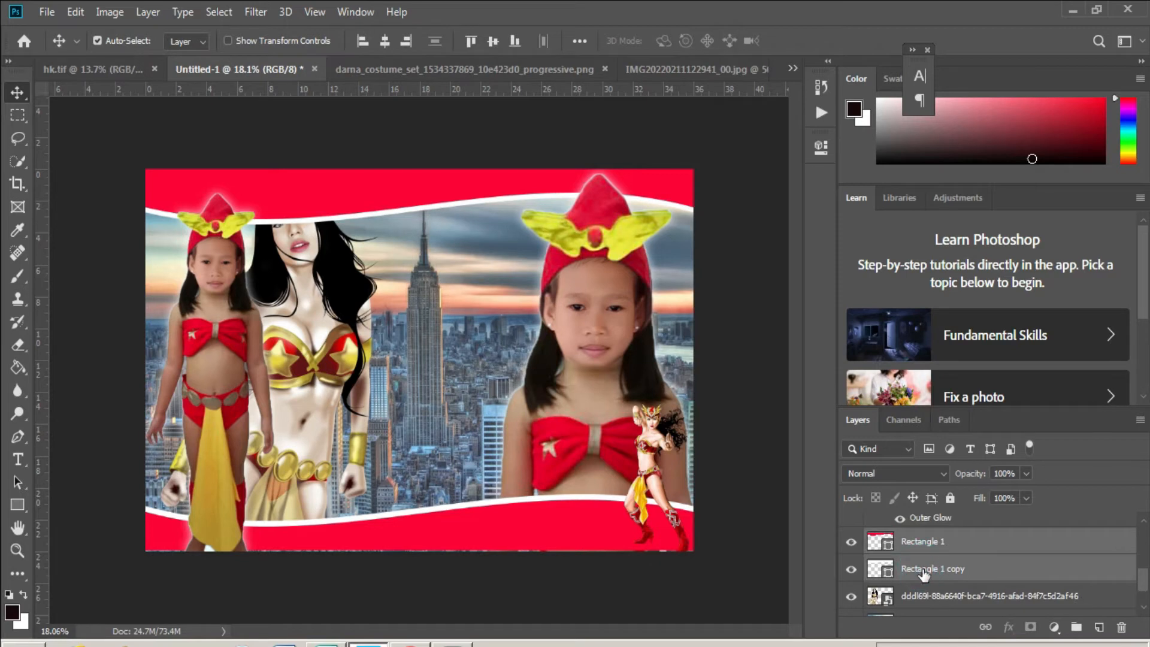
left_click_drag(934, 595, 940, 530)
right_click(295, 238)
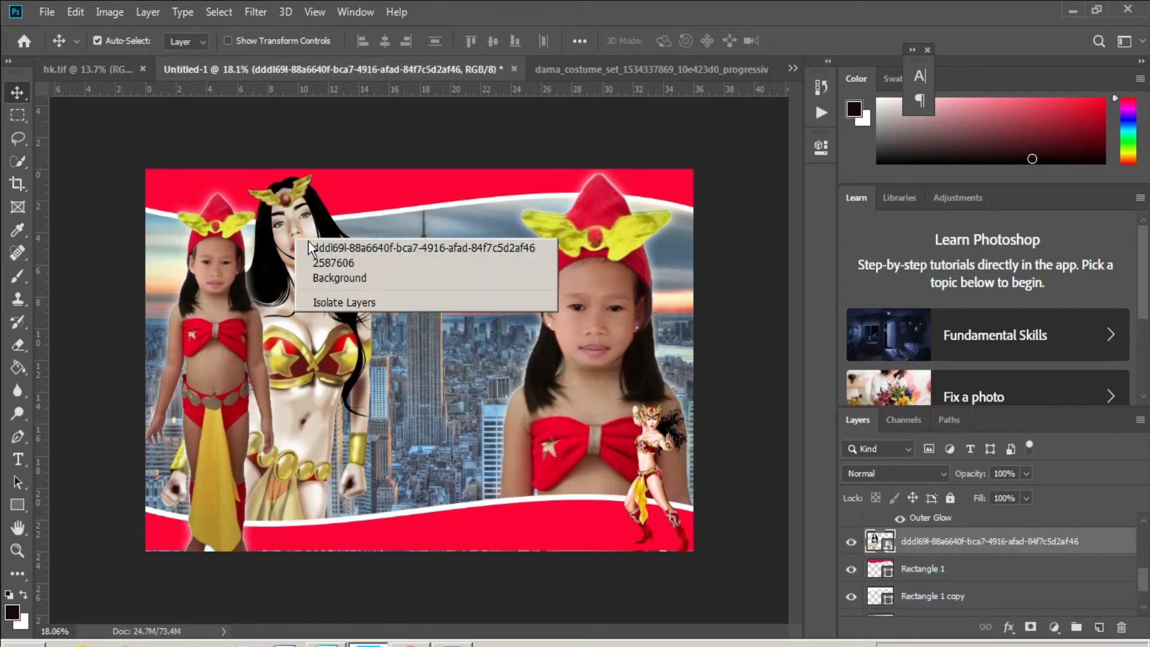
left_click(310, 246)
left_click_drag(310, 246, 306, 242)
key("shift+Left")
key("shift+Left")
key("shift+Left")
key("shift+Left")
key("shift+Left")
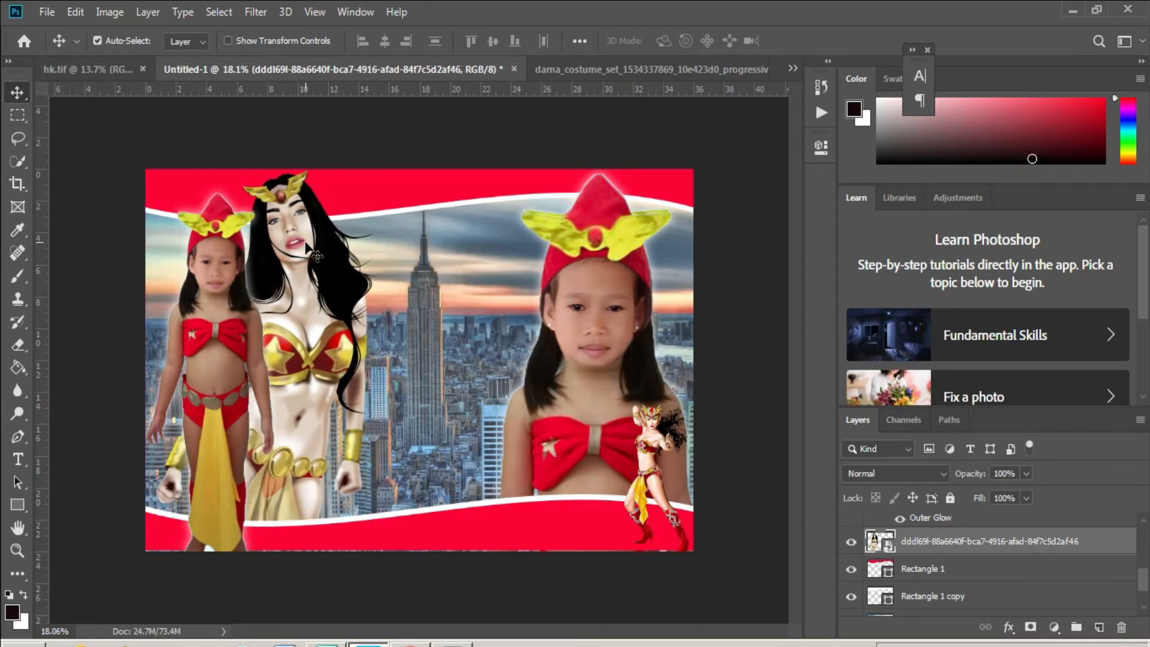
- Raise the left girl's Layer 1 brightness to 3 with Brightness/Contrast
right_click(214, 276)
left_click(231, 285)
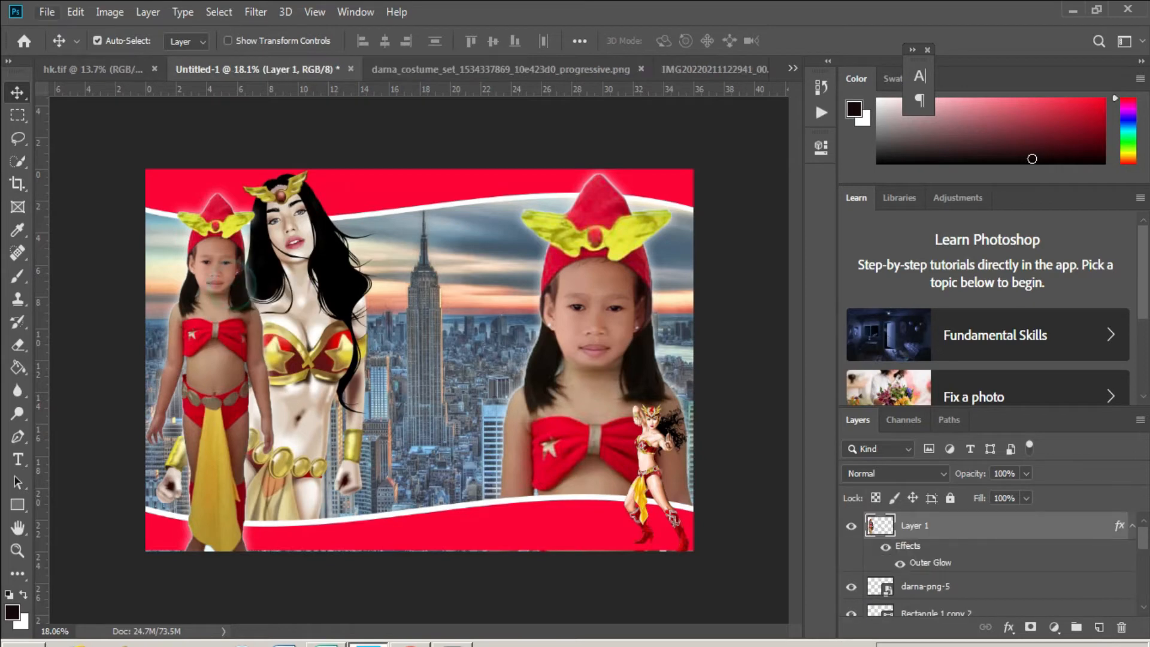
left_click(110, 12)
mouse_move(206, 65)
left_click(318, 56)
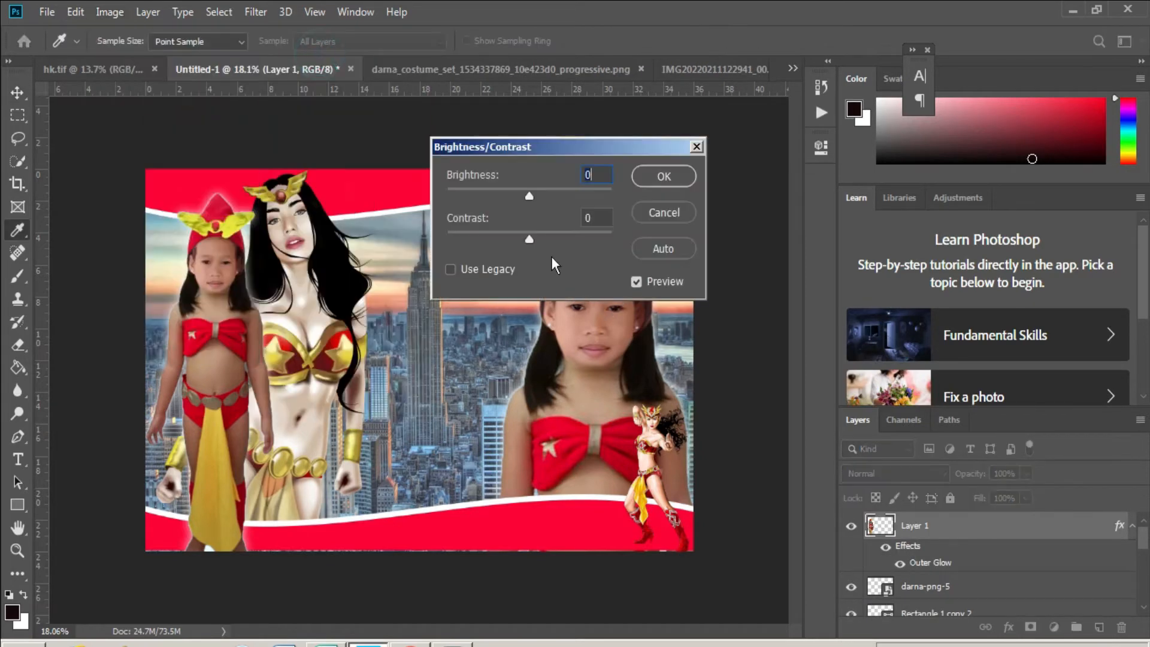
left_click_drag(538, 196, 541, 197)
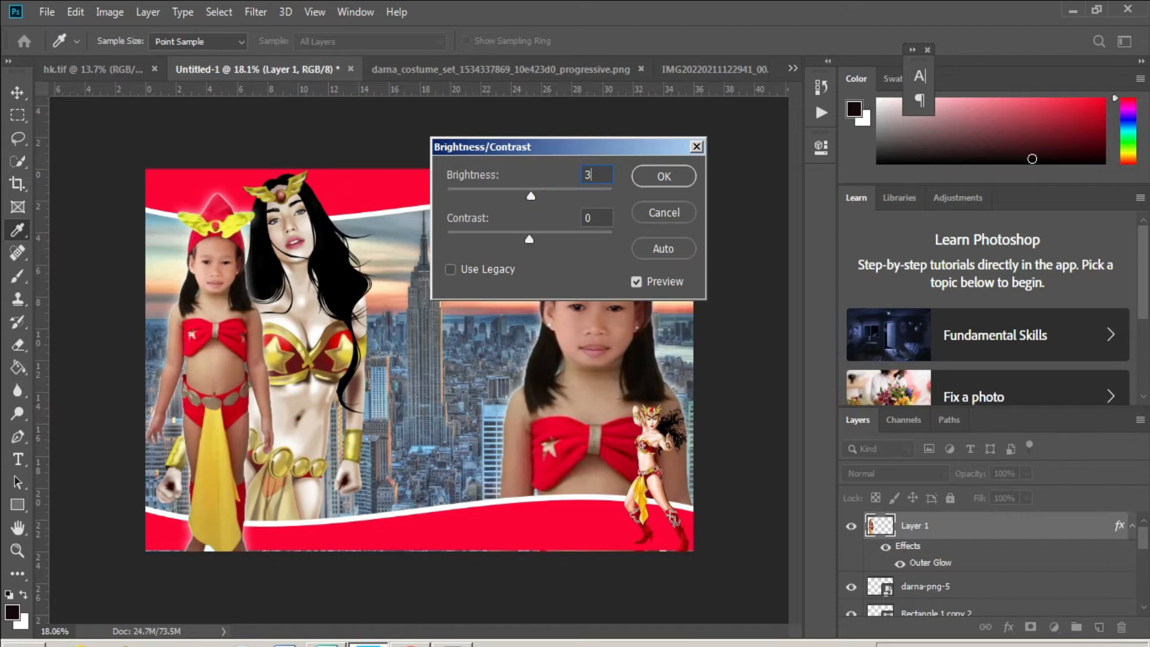
left_click(637, 184)
- Apply the same Brightness 3 boost to the right girl's Layer 1 copy
key("v")
right_click(614, 318)
left_click(626, 331)
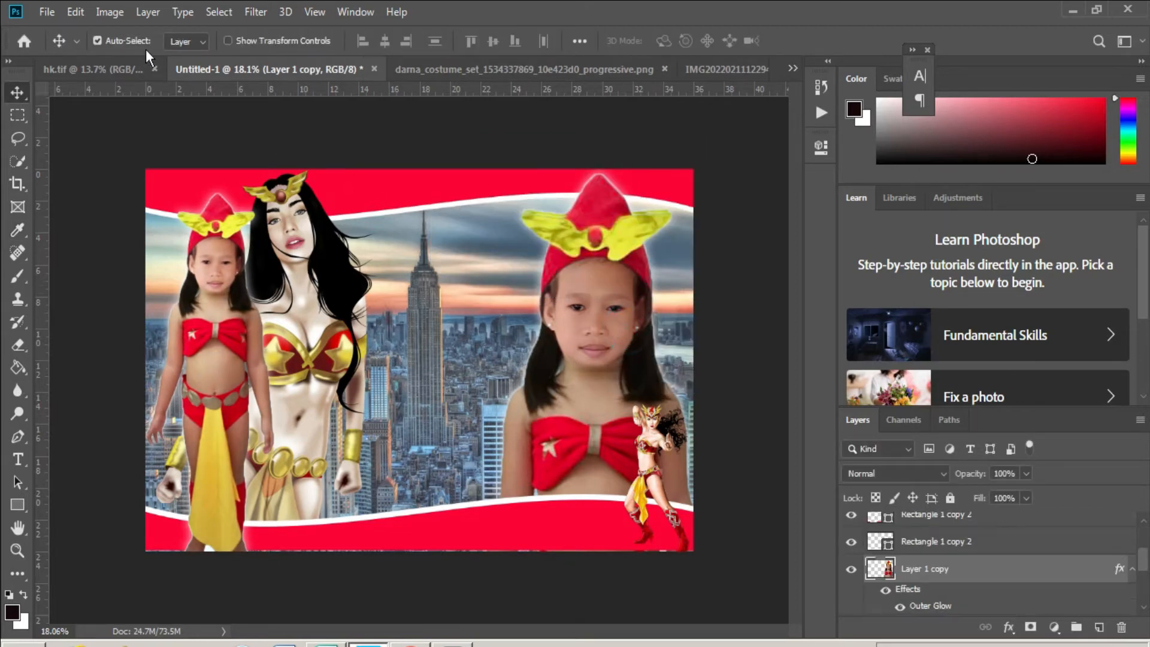
left_click(109, 12)
mouse_move(143, 55)
left_click(294, 57)
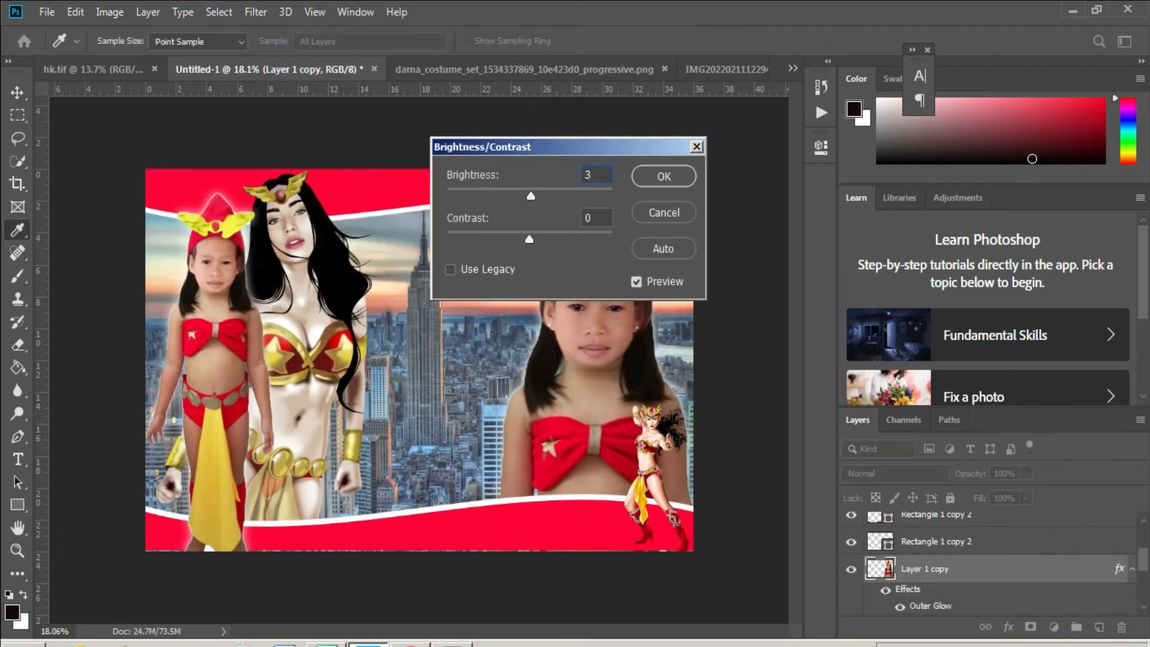
key("Return")
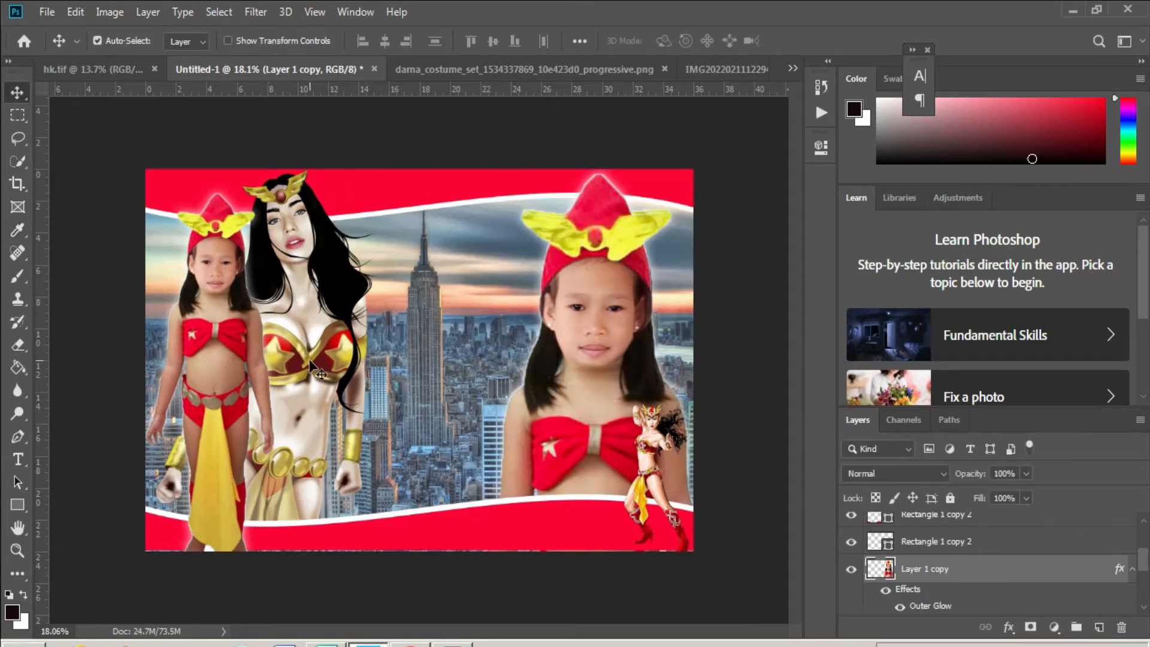
key("t")
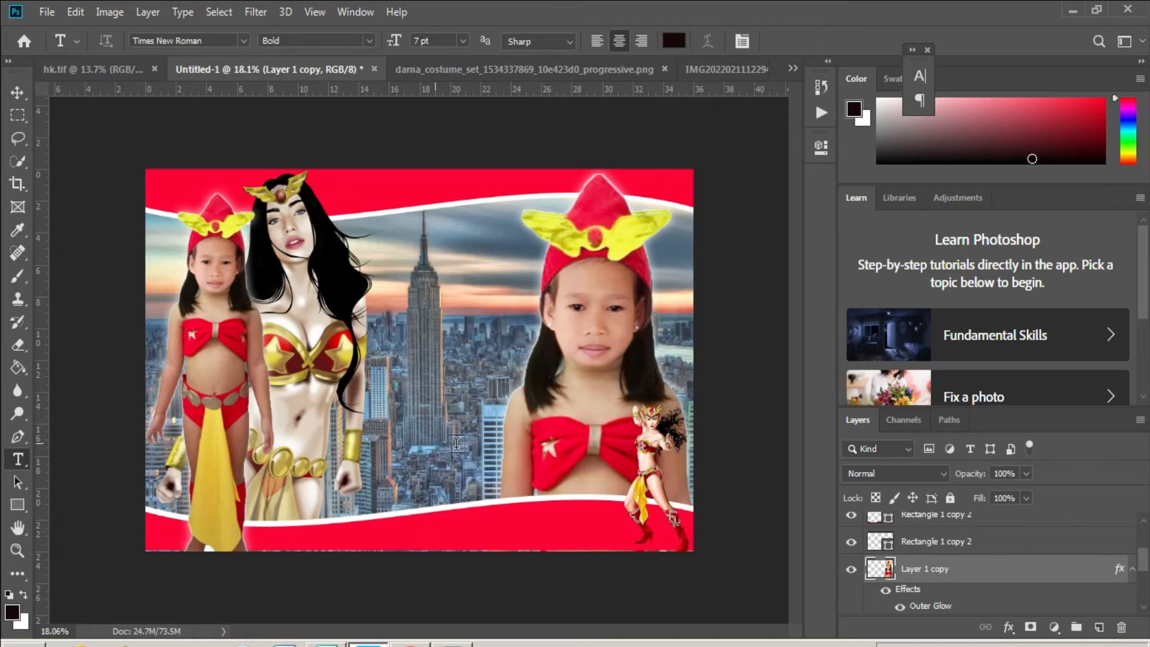
- Add a 150 pt Lorem Ipsum text on the bottom red banner and move its layer to the top
left_click(456, 443)
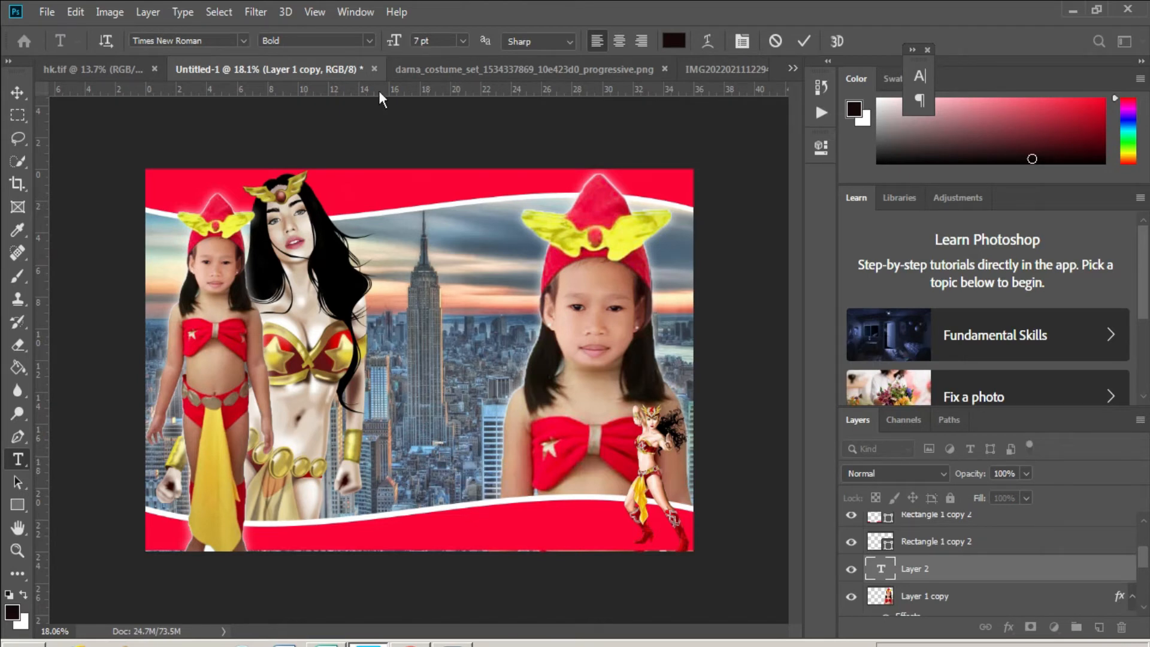
left_click(428, 41)
key("Return")
left_click_drag(584, 470, 579, 560)
left_click(906, 568)
left_click_drag(892, 419, 900, 525)
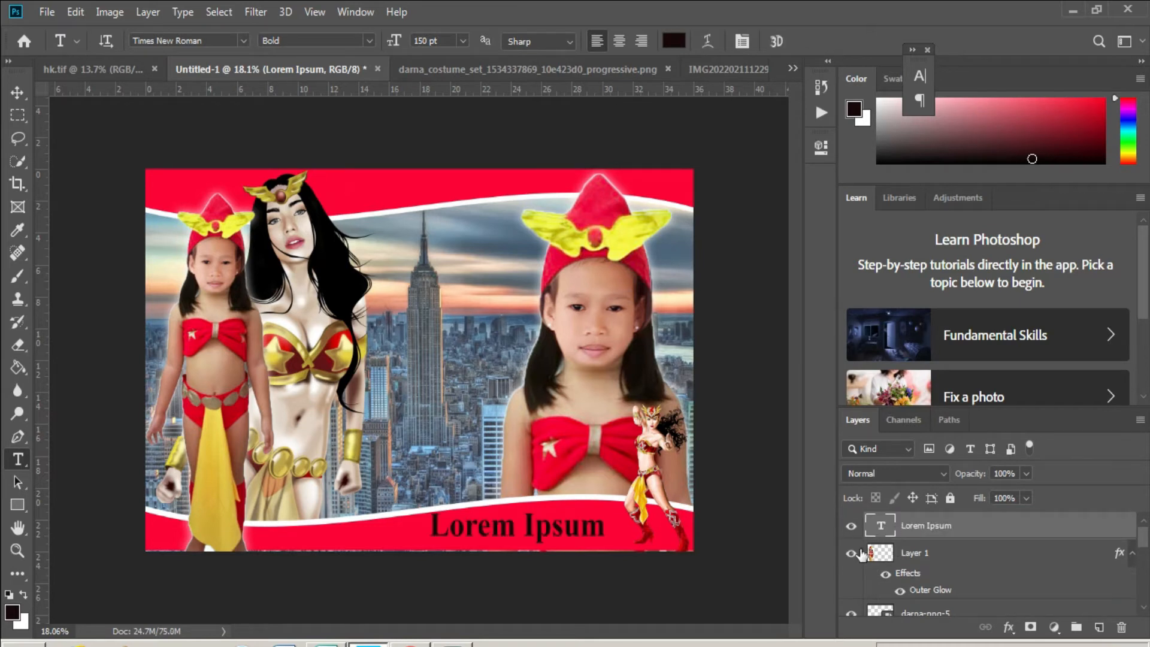
- Recolour all the Lorem Ipsum text white
left_click(566, 526)
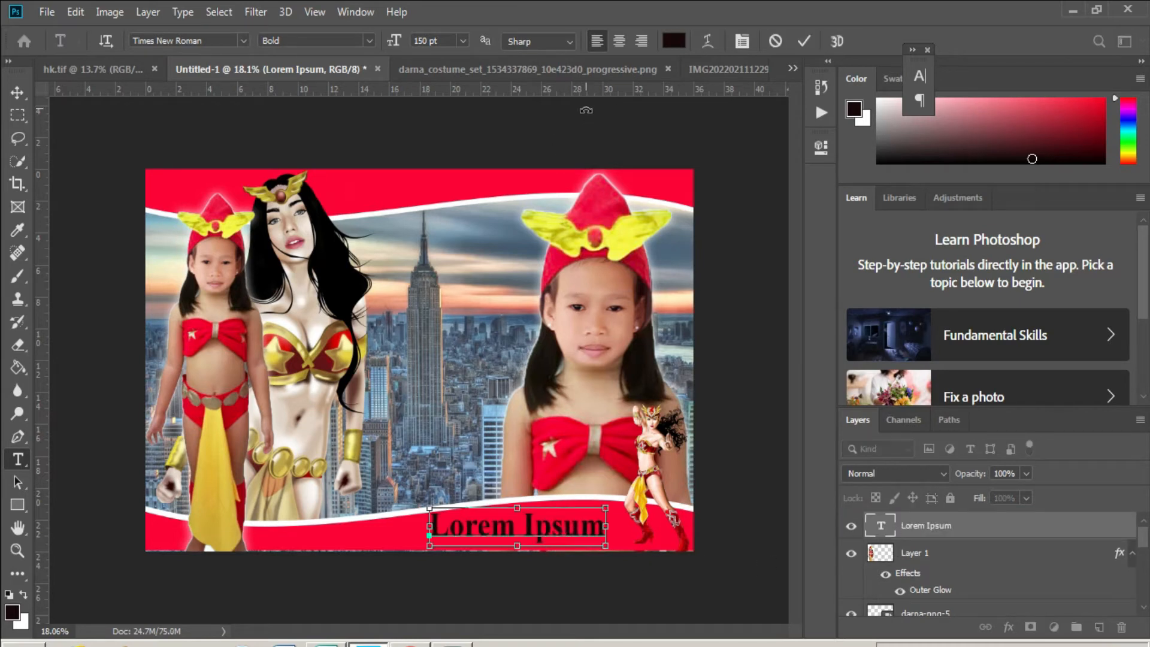
key("ctrl+a")
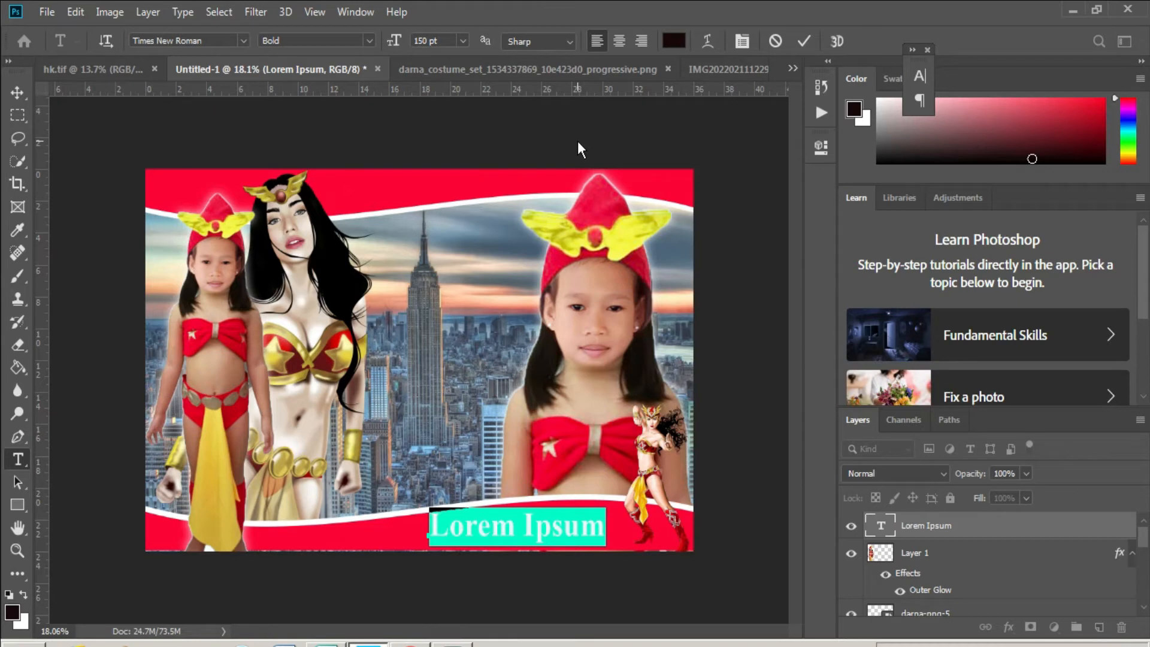
left_click(673, 40)
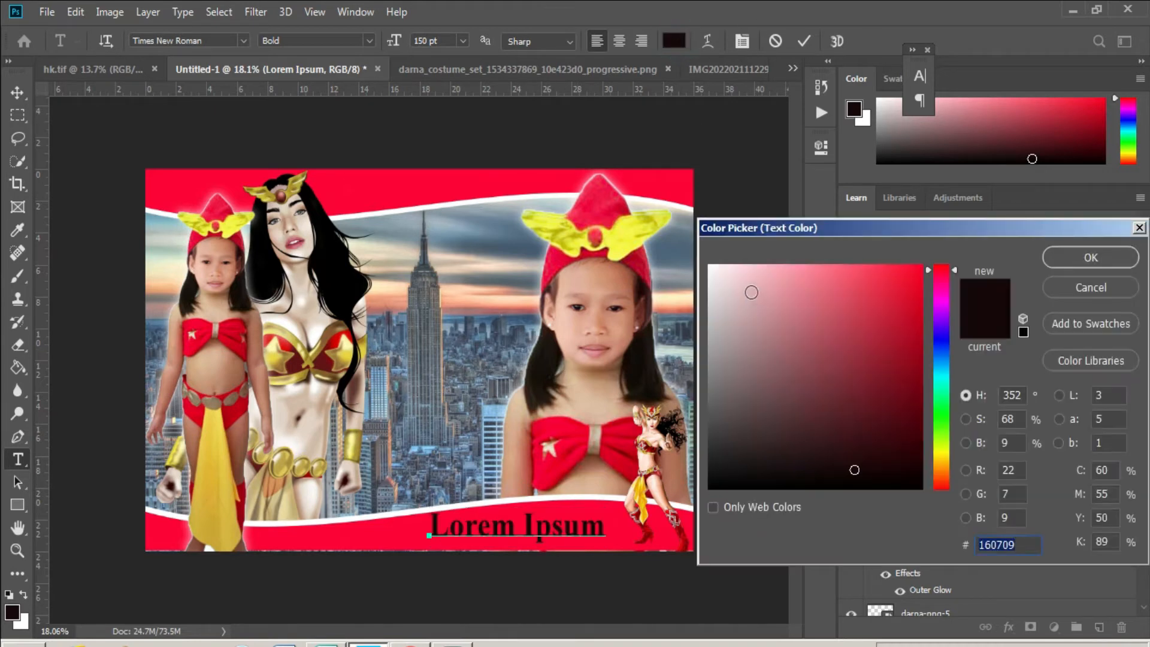
left_click(749, 288)
left_click(1077, 257)
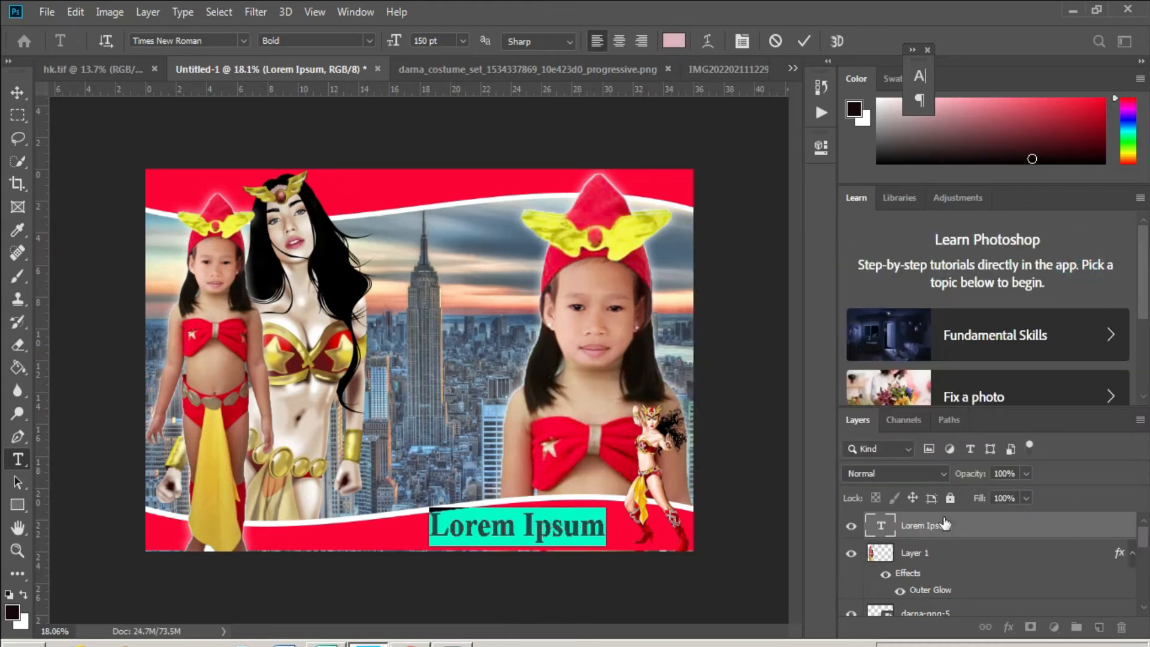
left_click(673, 40)
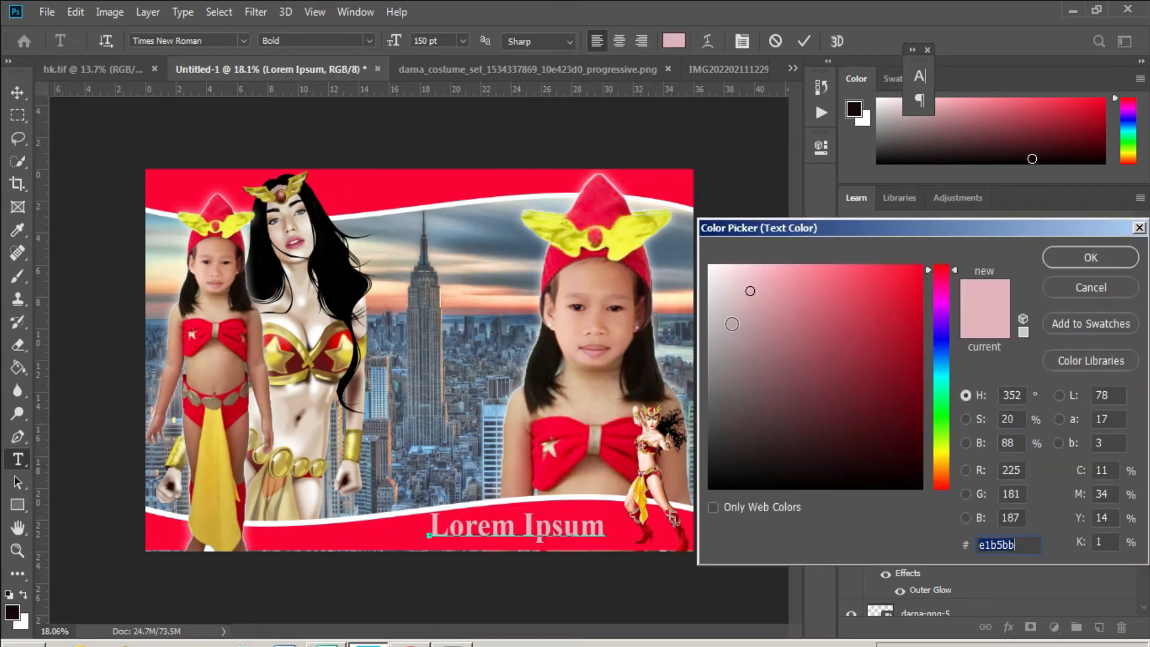
left_click(731, 320)
left_click(1110, 259)
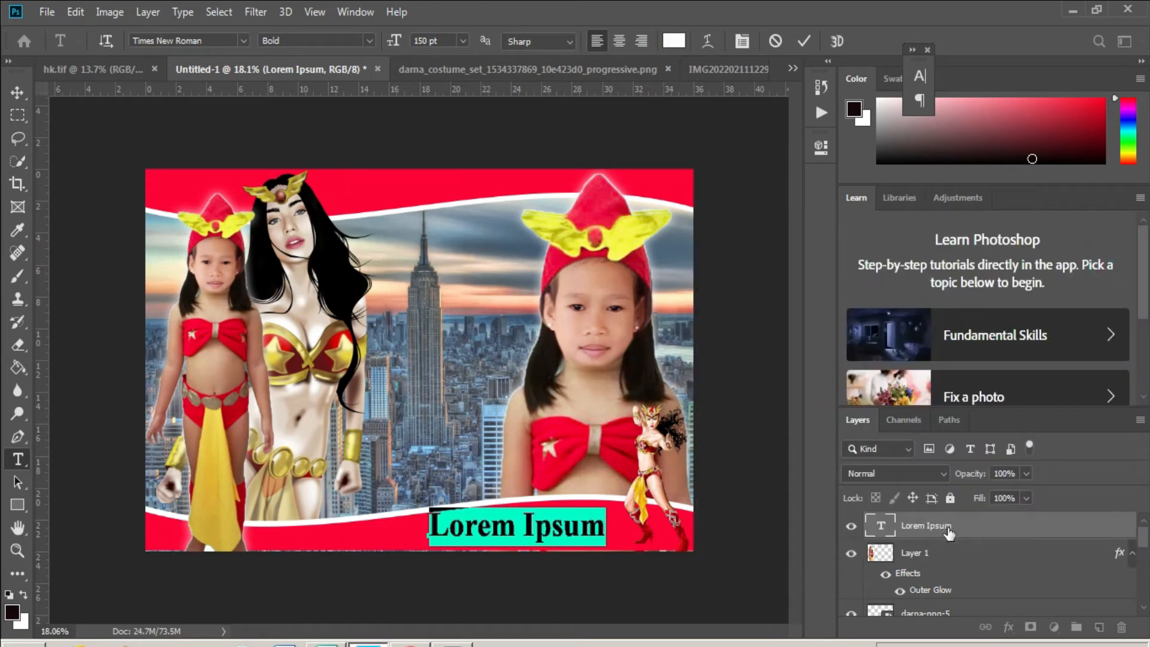
- Show the Character panel, set vertical and horizontal scale to 100%, and use Agency FB
left_click(355, 12)
left_click(431, 190)
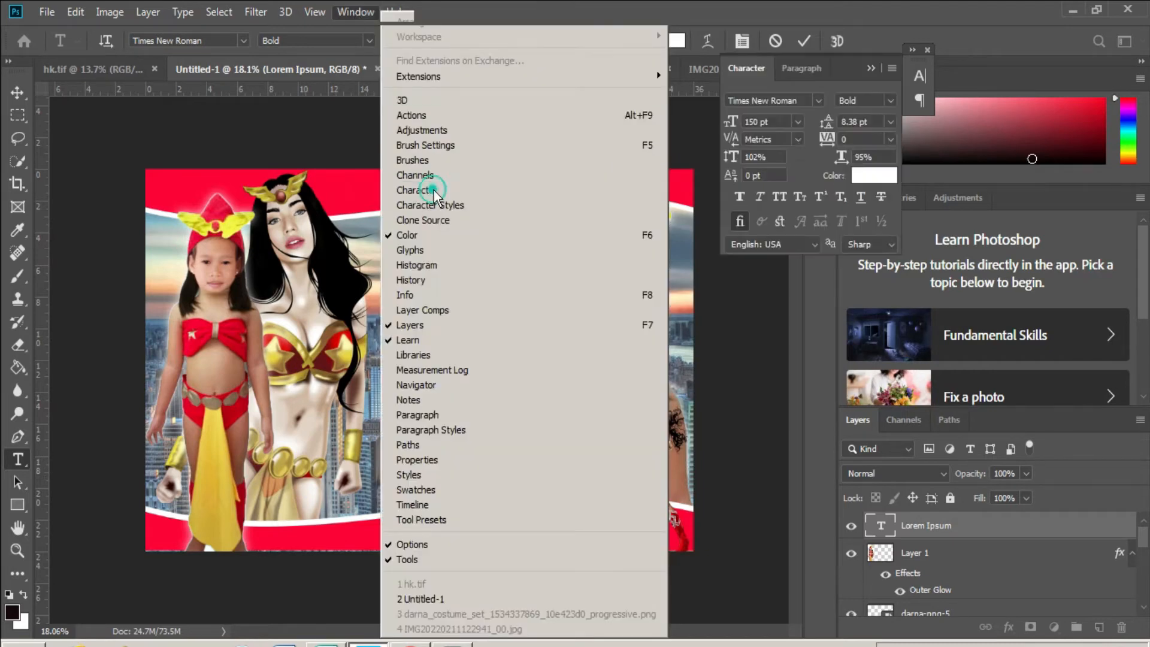
left_click(777, 157)
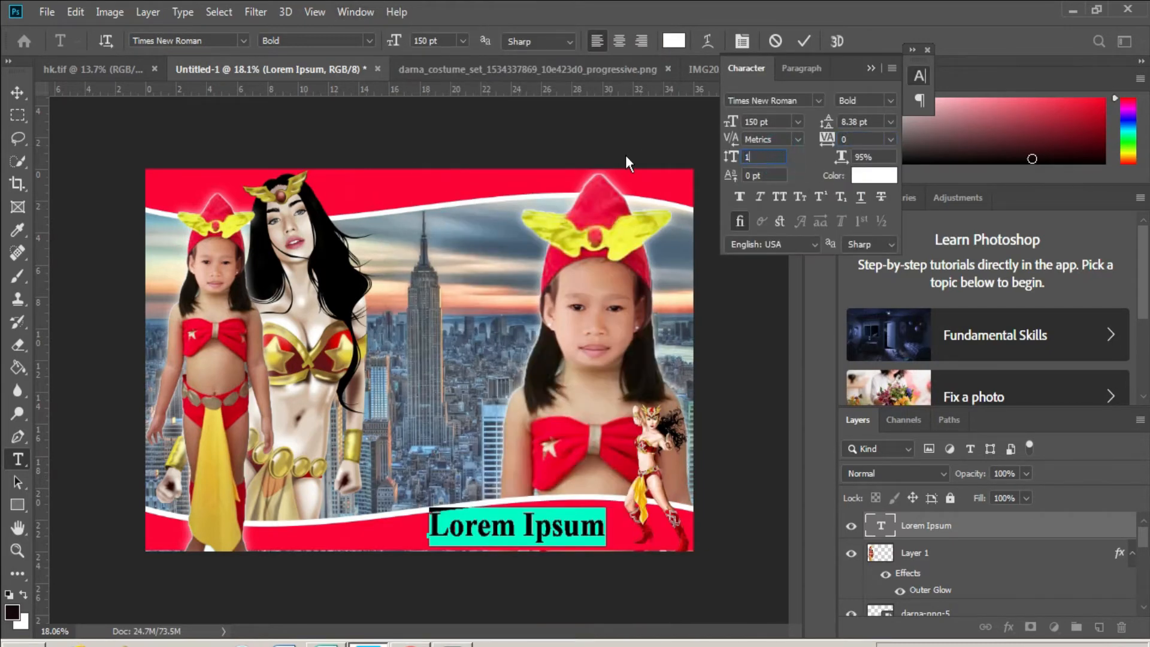
type("100")
key("Tab")
type("10")
key("Return")
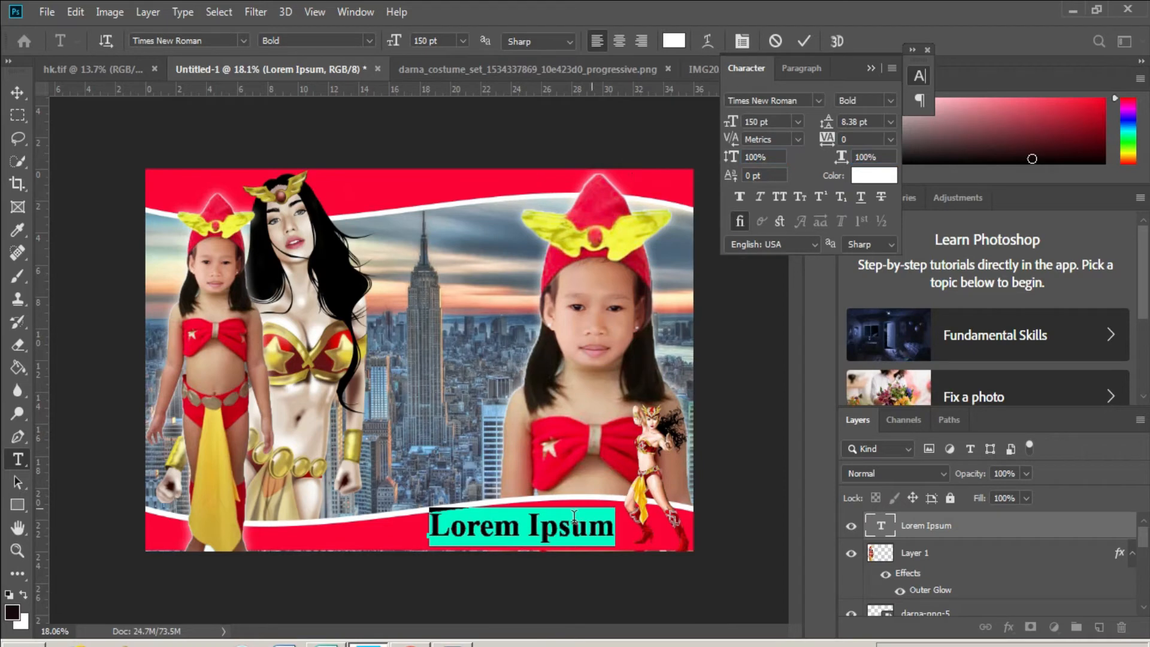
left_click(243, 40)
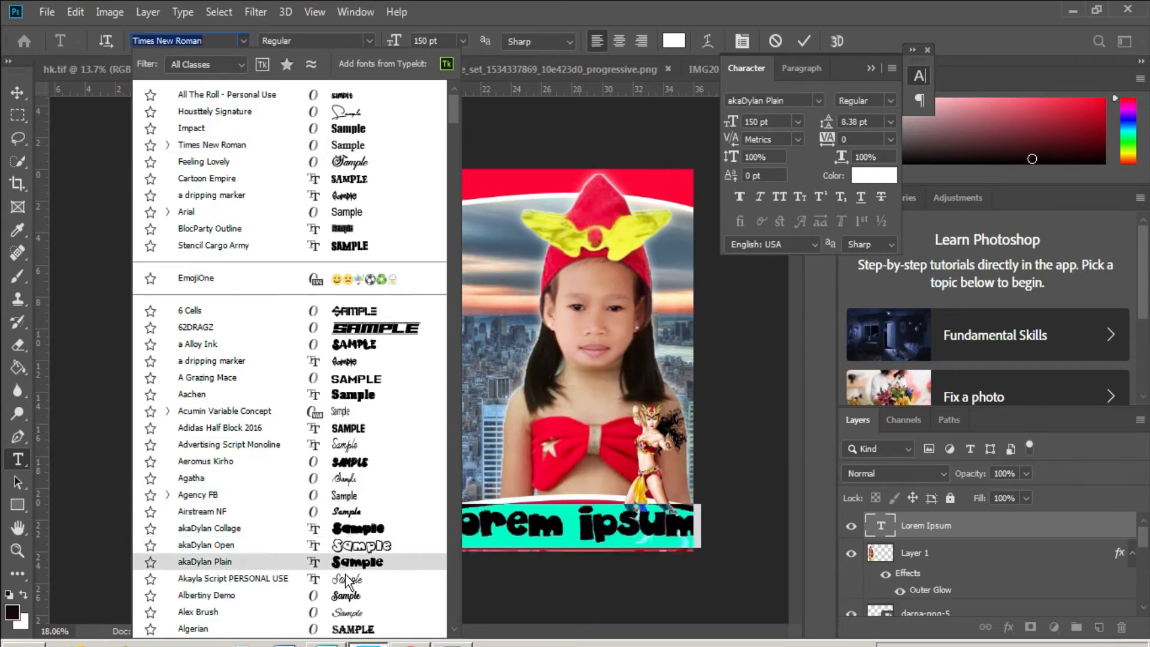
left_click(346, 497)
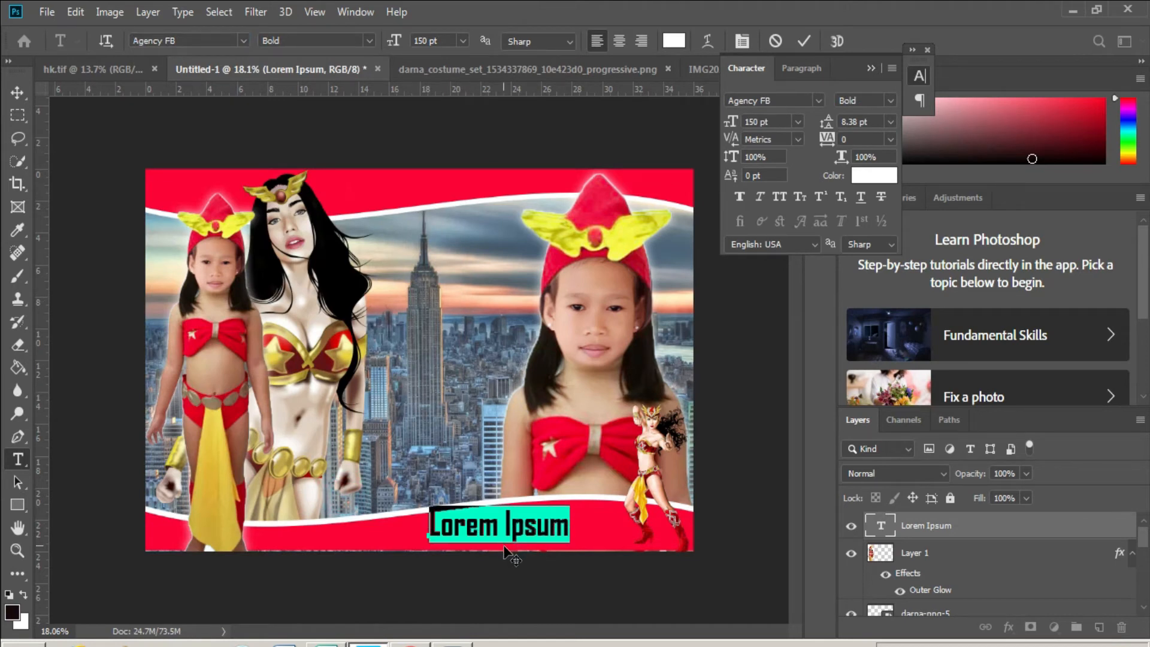
- Replace the caption with 'February 25,2022' at 100 pt and shift it right along the banner
type("February")
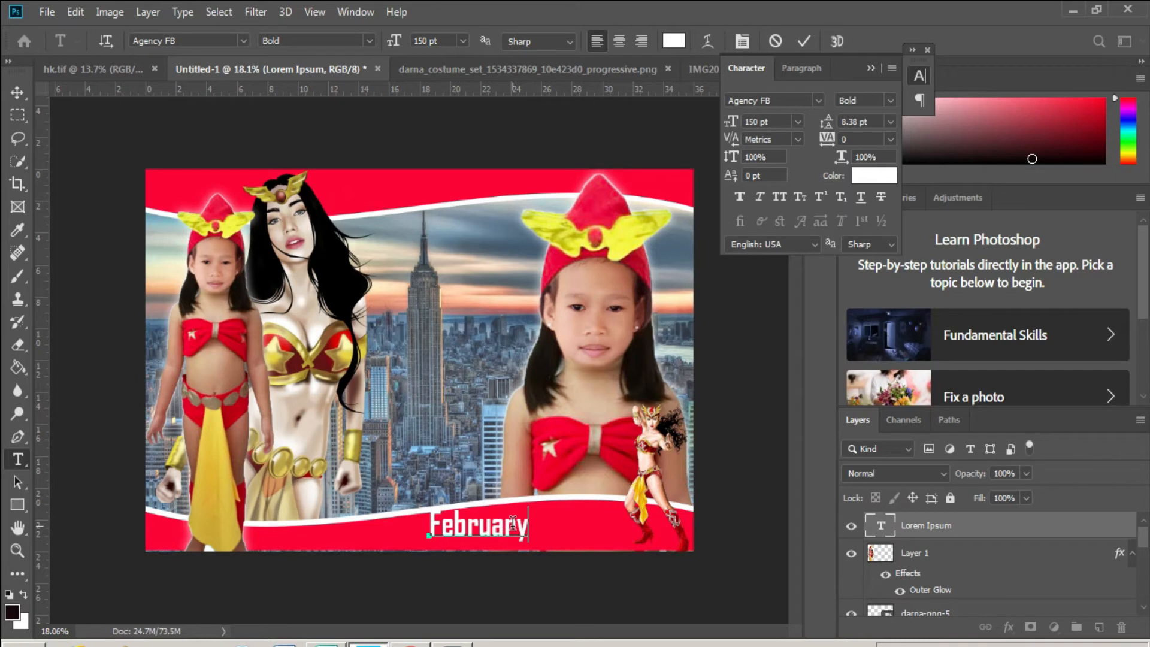
type(" 25,2022")
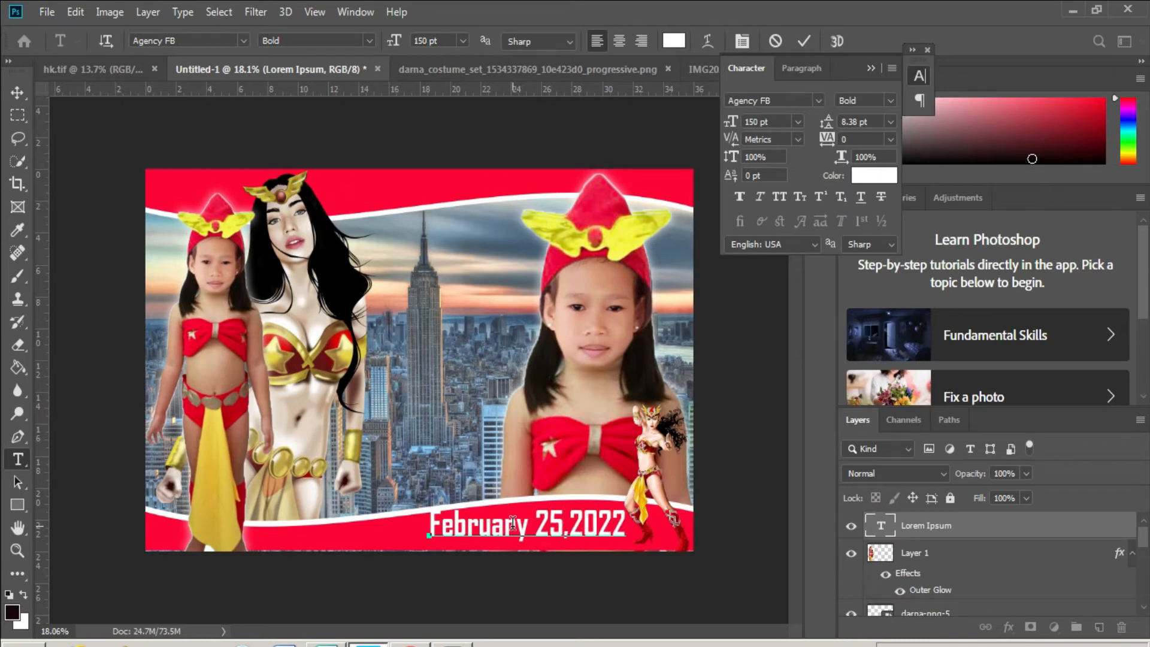
key("ctrl+a")
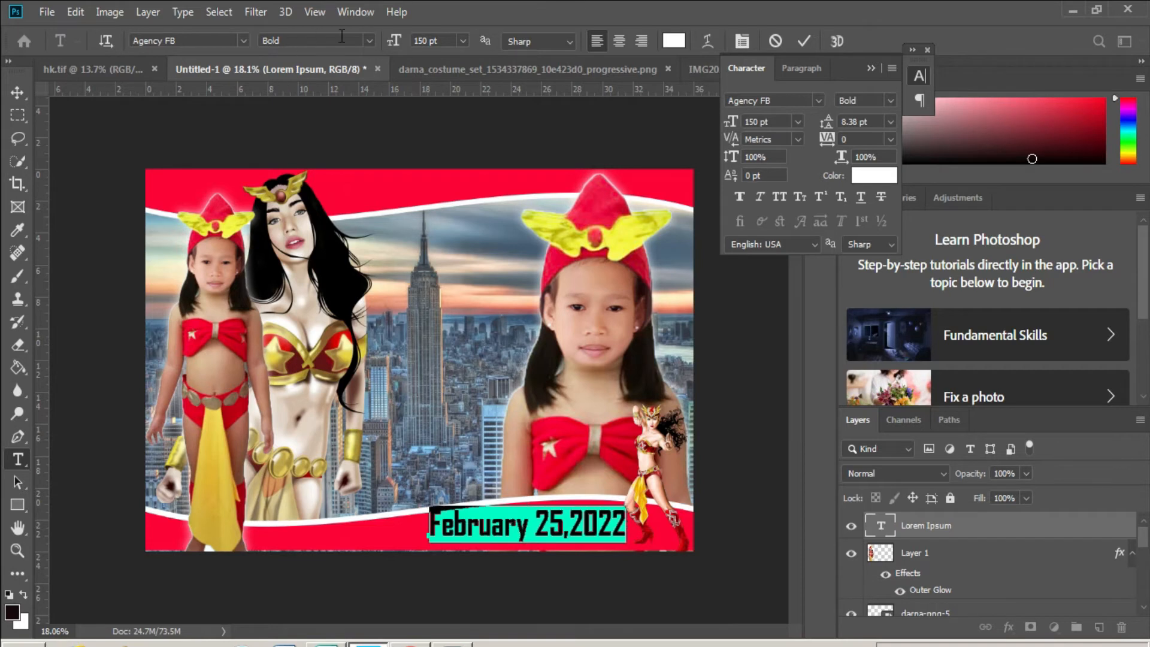
left_click(442, 40)
type("100")
key("Return")
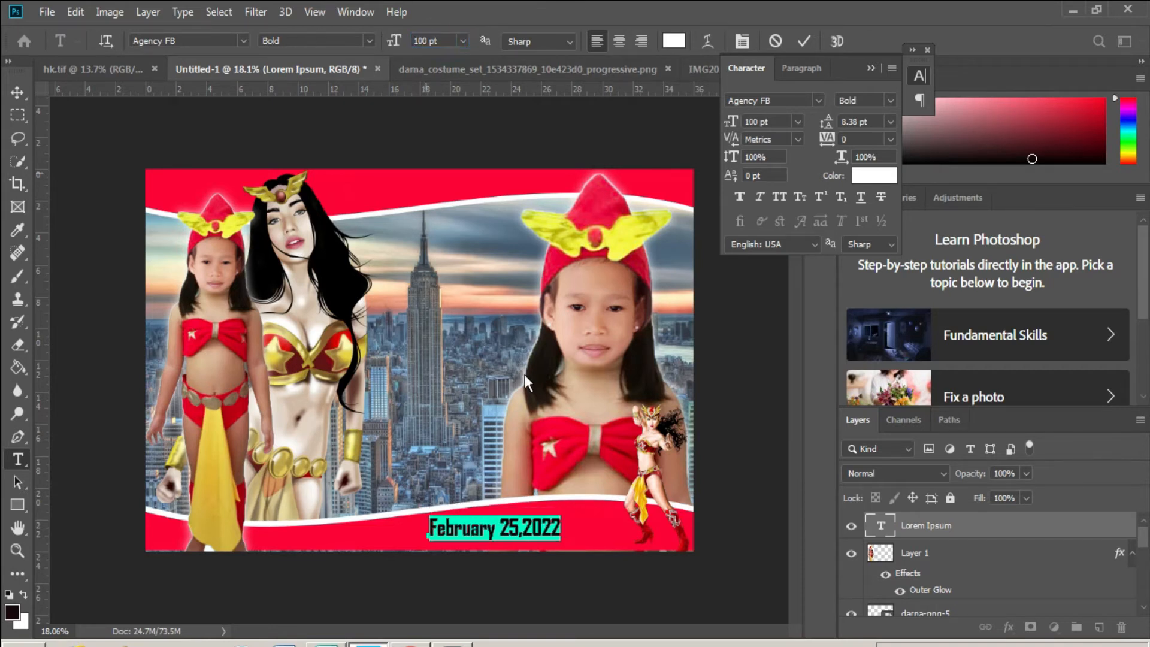
left_click(596, 564)
left_click_drag(643, 557, 648, 562)
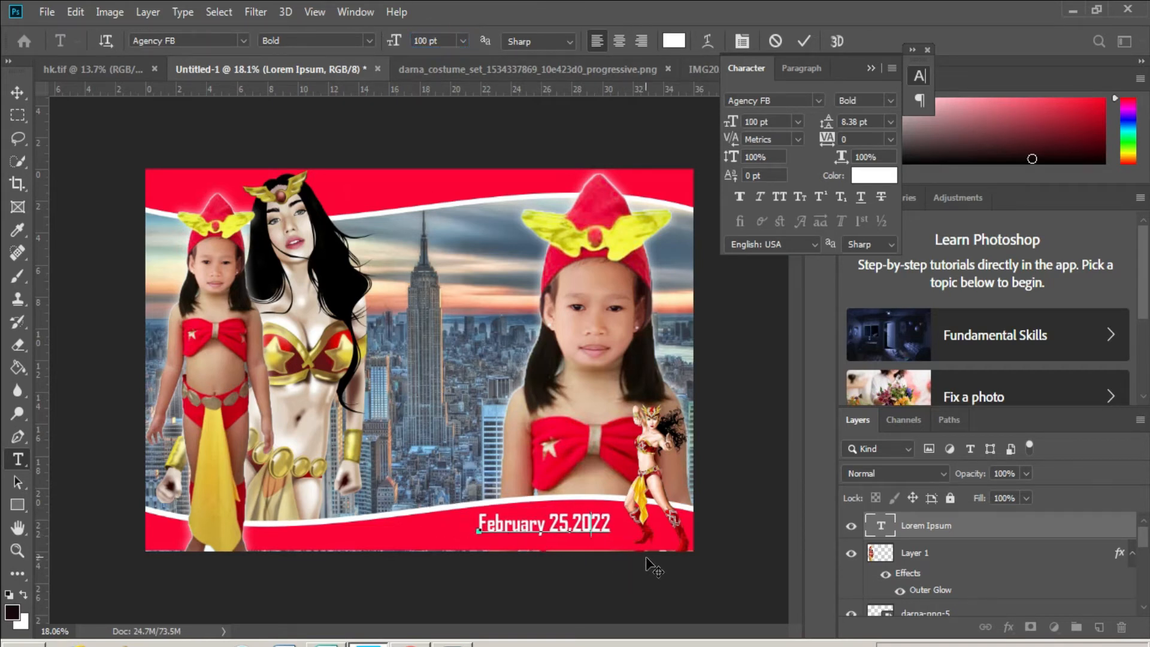
left_click(650, 568)
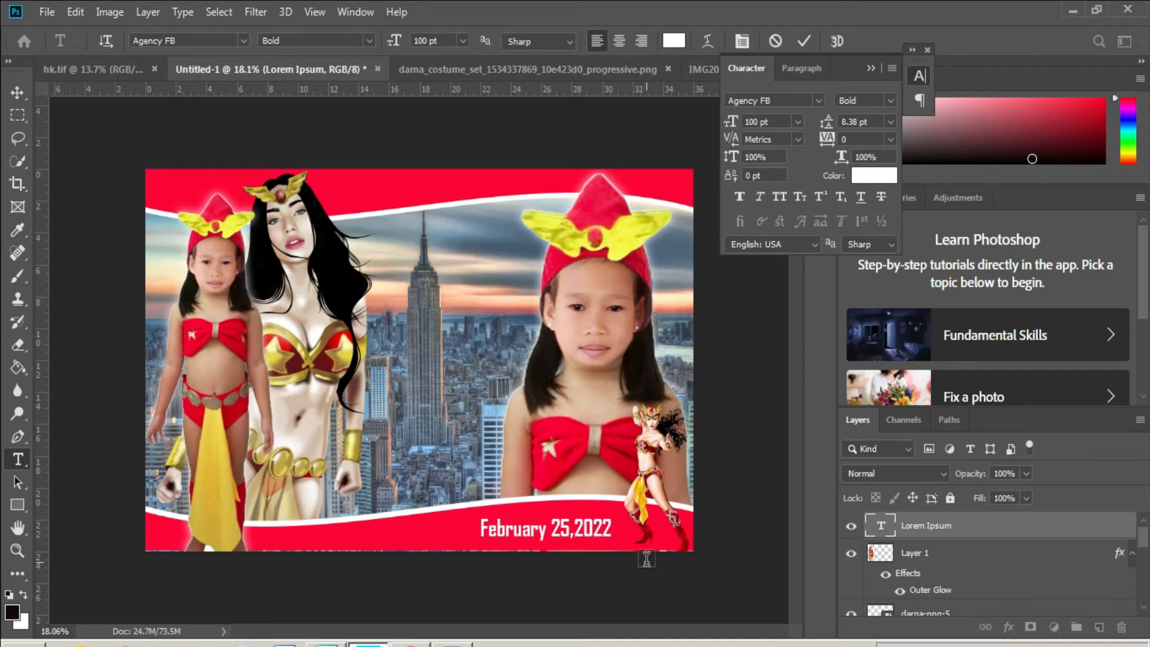
- Add a 'GRACE' text layer in Cartoon Empire near the poster centre
left_click(337, 359)
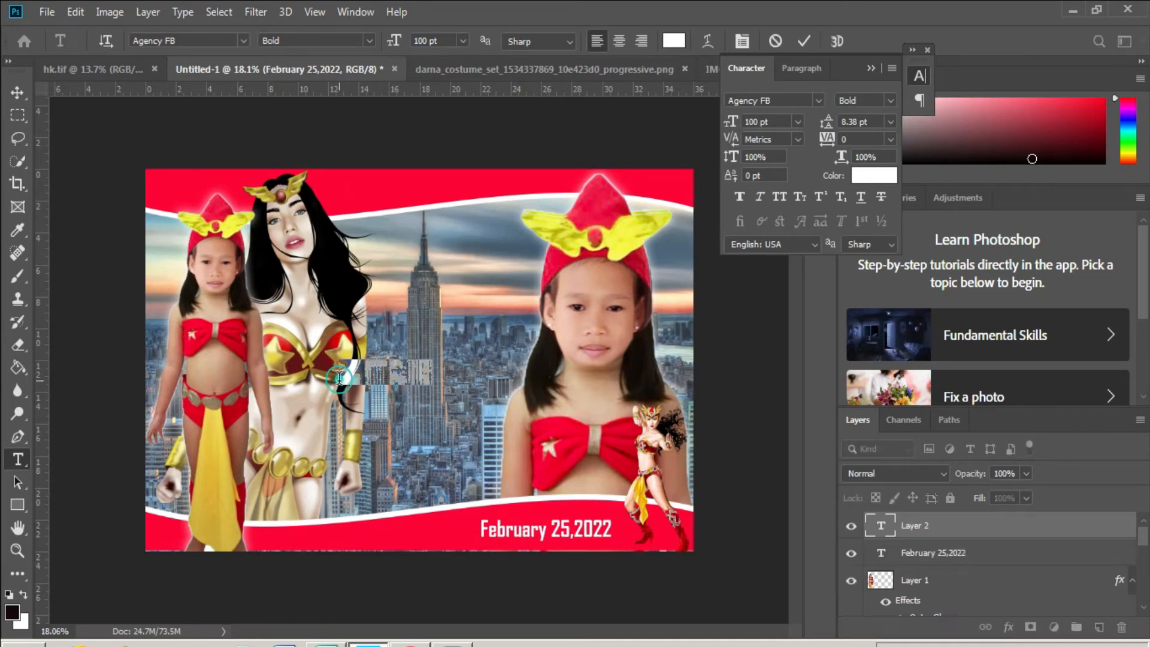
left_click(244, 41)
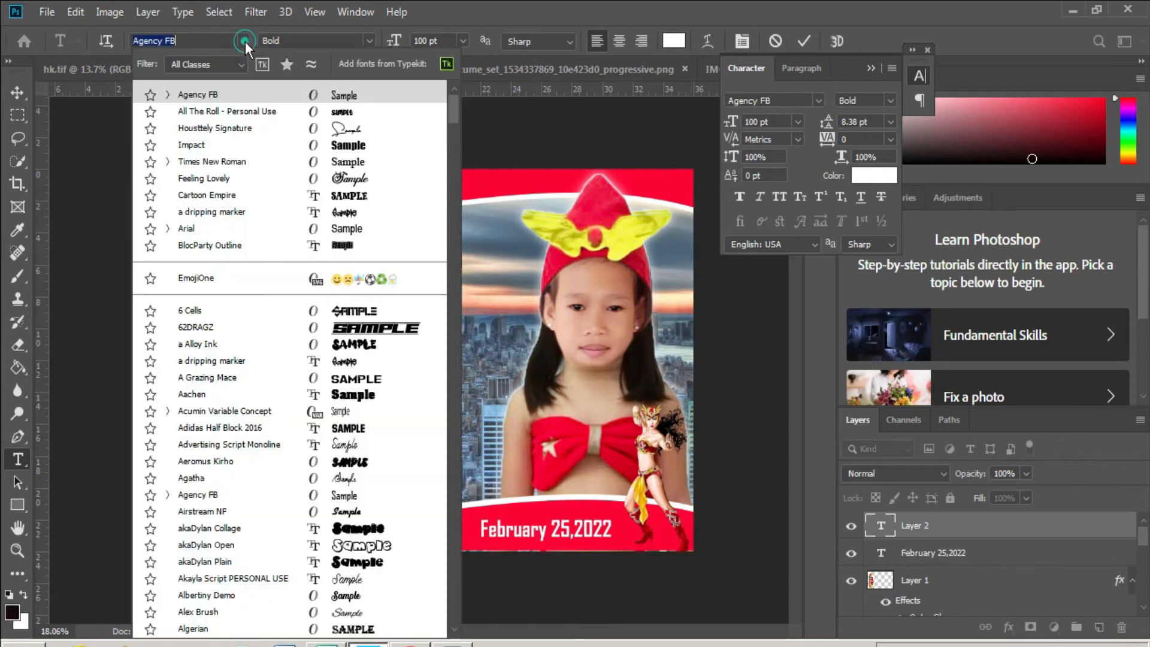
left_click(358, 198)
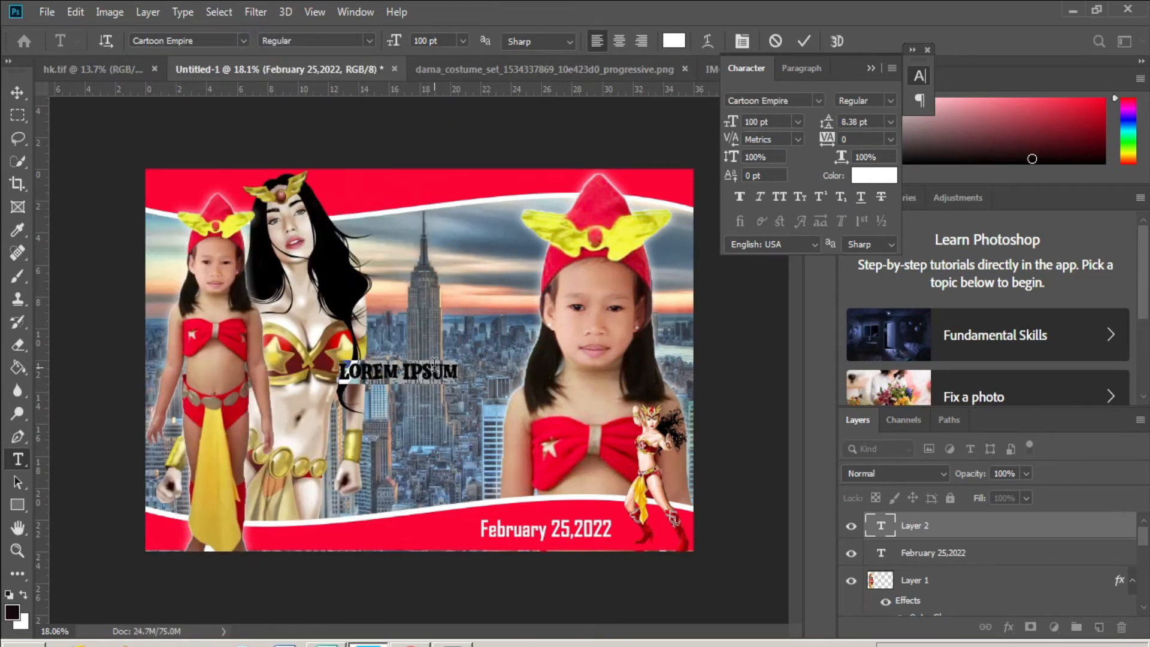
left_click(434, 363)
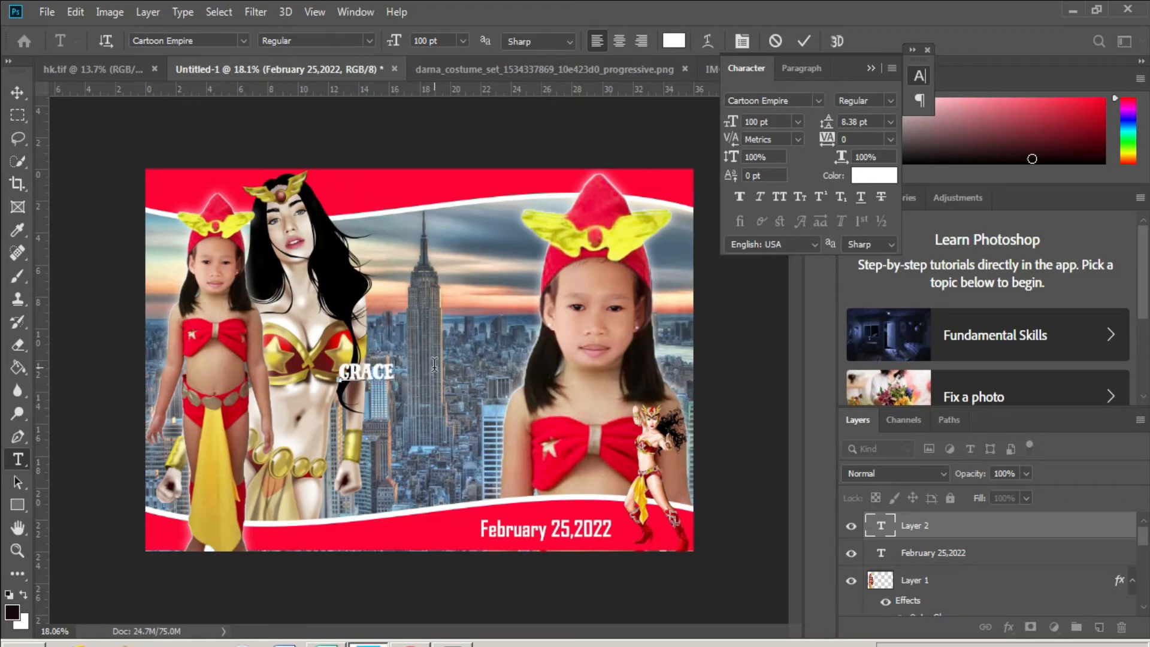
key("ctrl+Return")
- Scale GRACE up to about 401.78 pt and nudge it into place between the figures
key("ctrl+t")
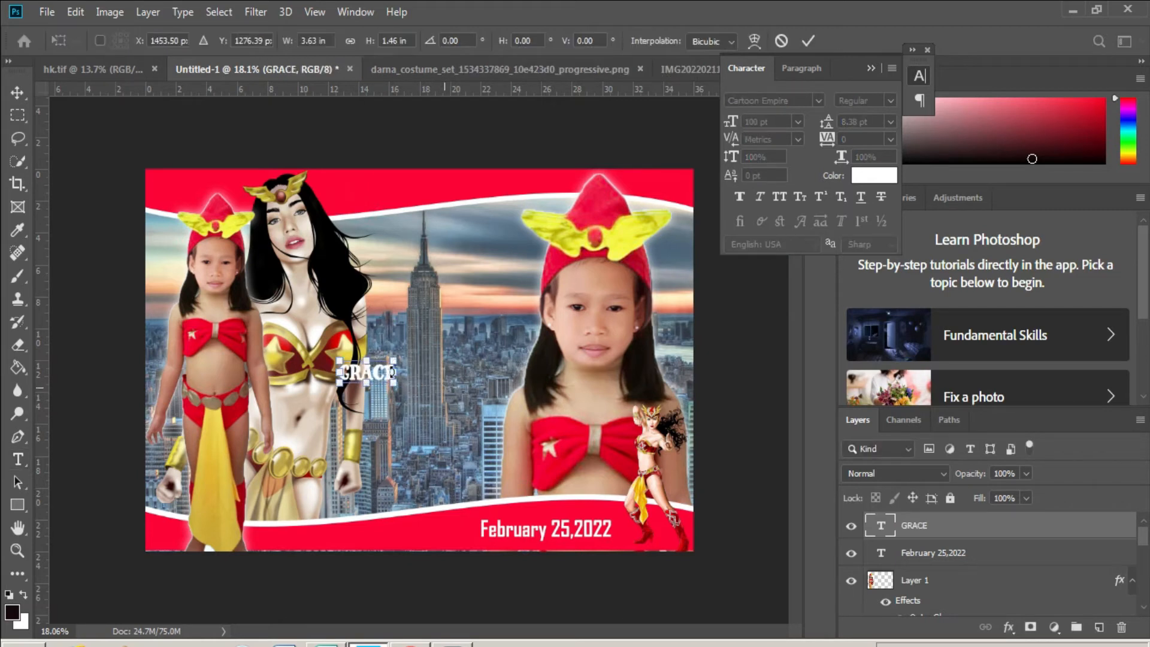
left_click_drag(394, 372, 526, 393)
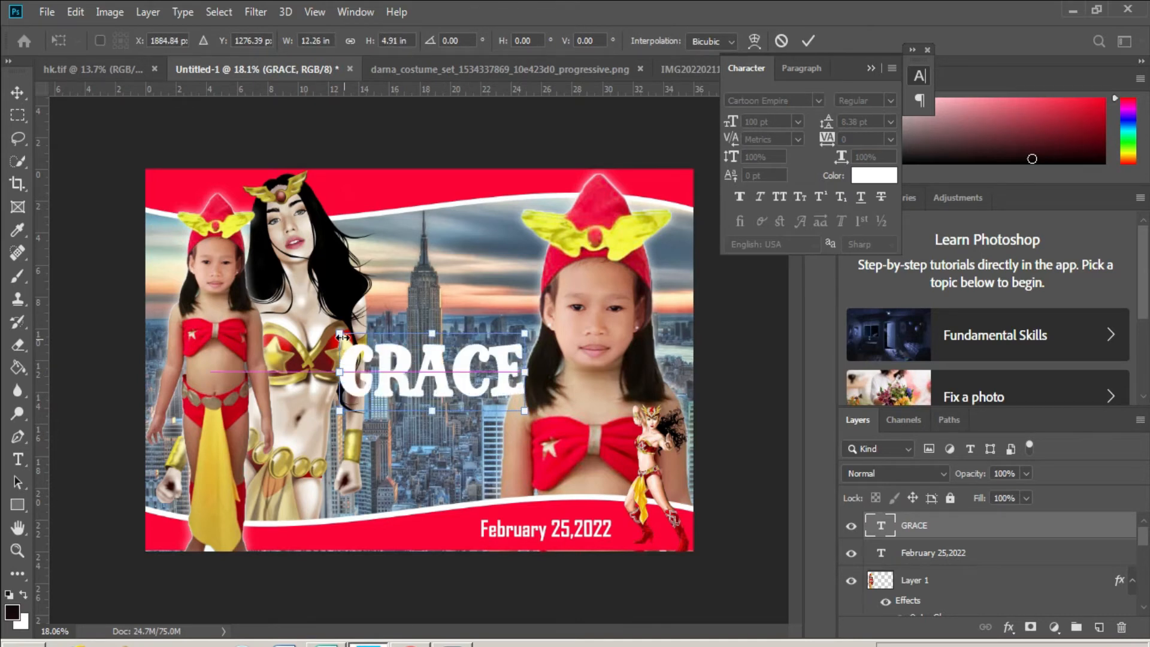
left_click_drag(342, 337, 302, 331)
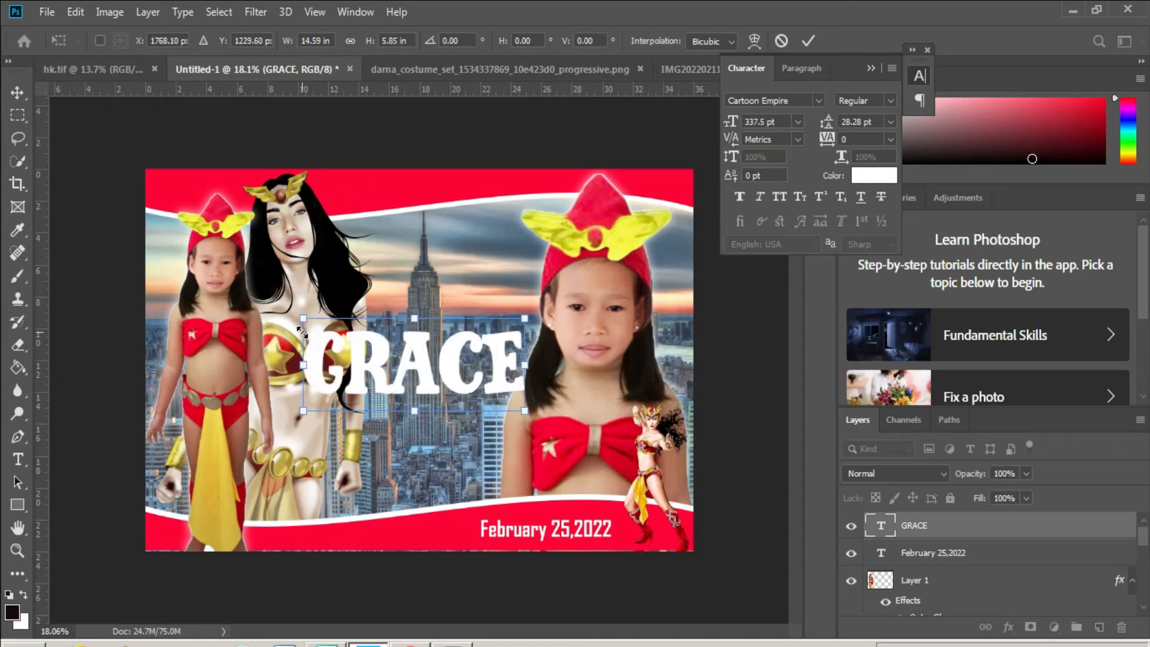
key("Left")
key("Up")
key("Left")
key("Left")
key("Left")
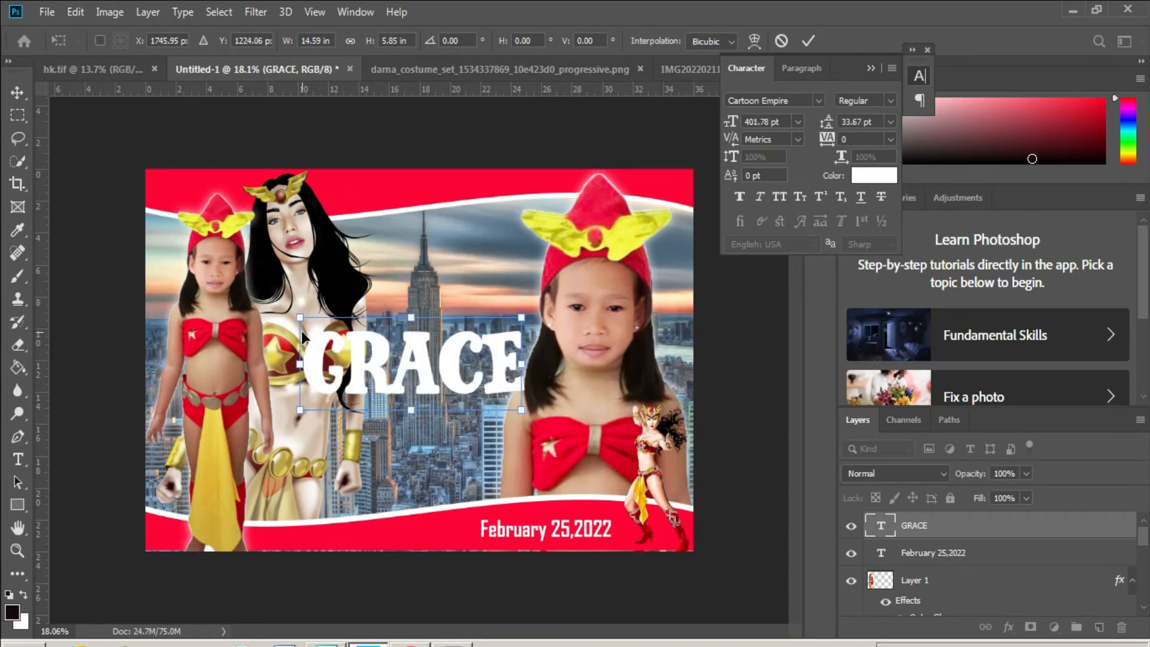
key("Left")
key("Left")
key("Left")
key("Left")
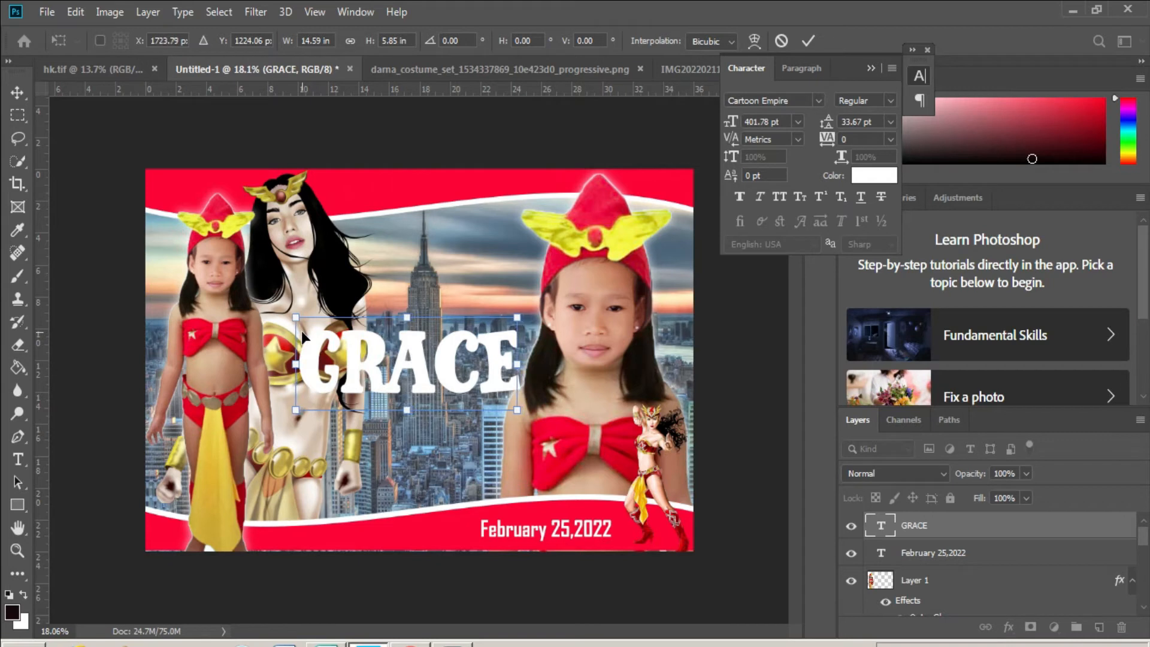
key("Left")
key("Left")
key("Down")
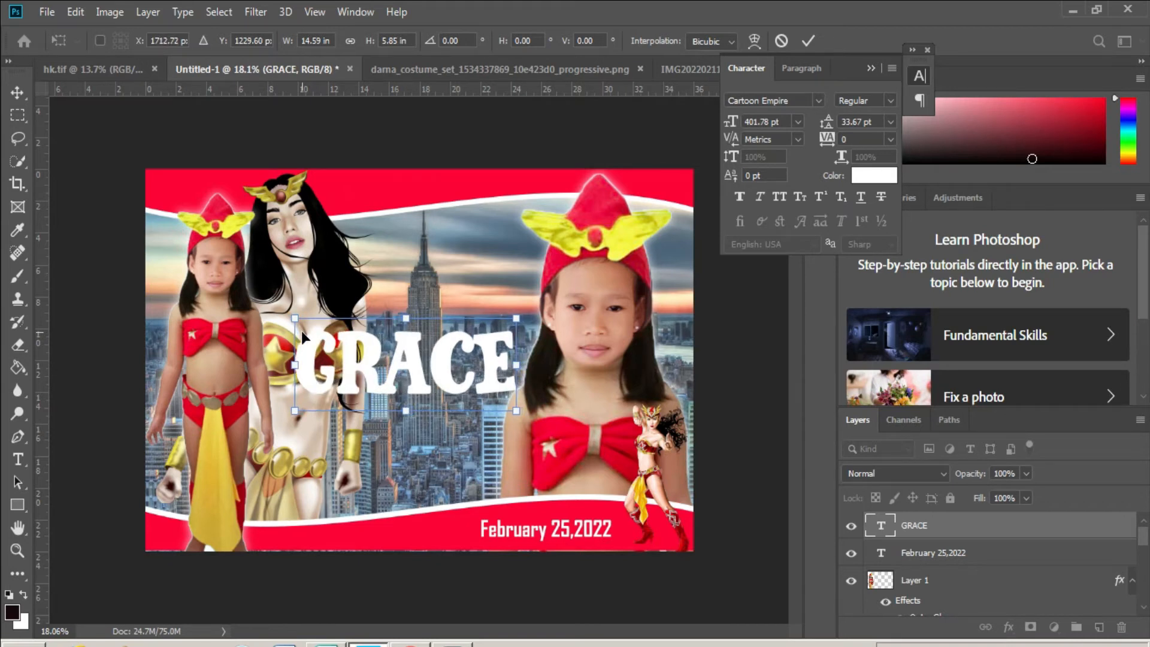
key("Return")
right_click(931, 527)
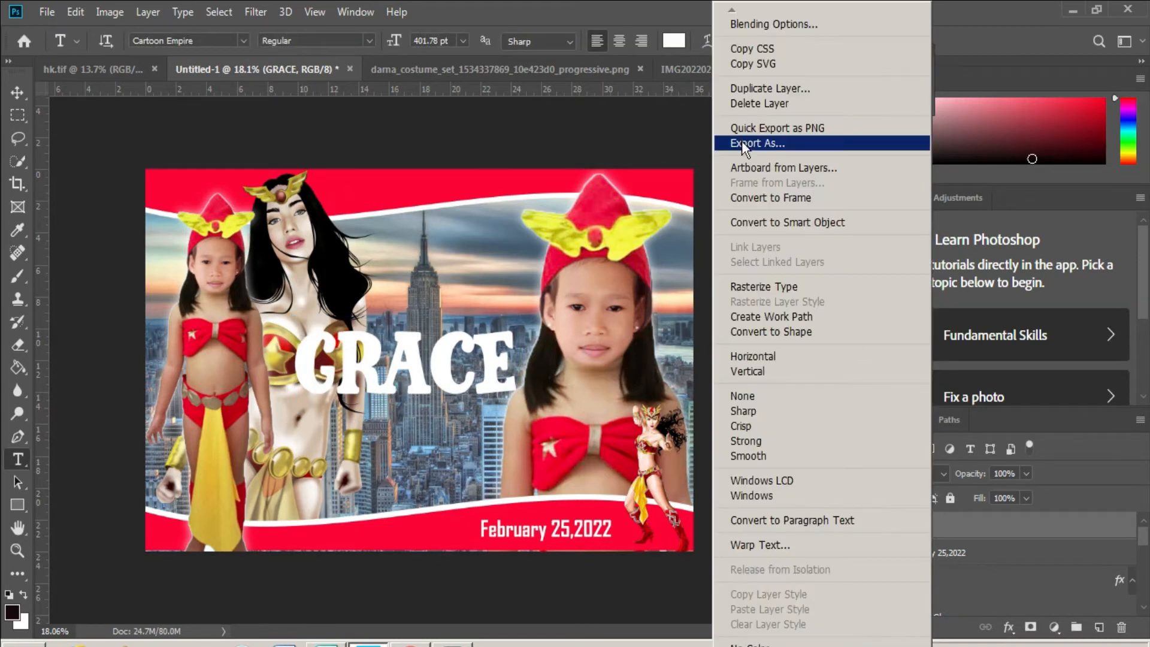
- Give GRACE a 21 px yellow stroke (#dcb41c) sampled from the cape, at 100% opacity
left_click(782, 25)
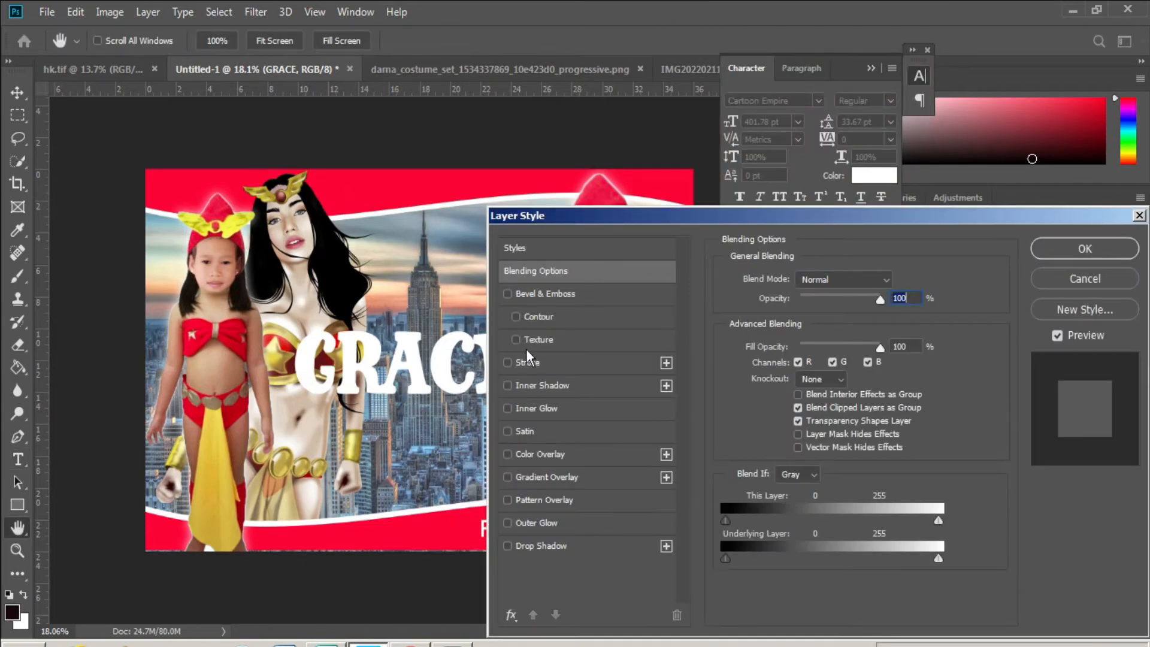
left_click(525, 362)
left_click(760, 407)
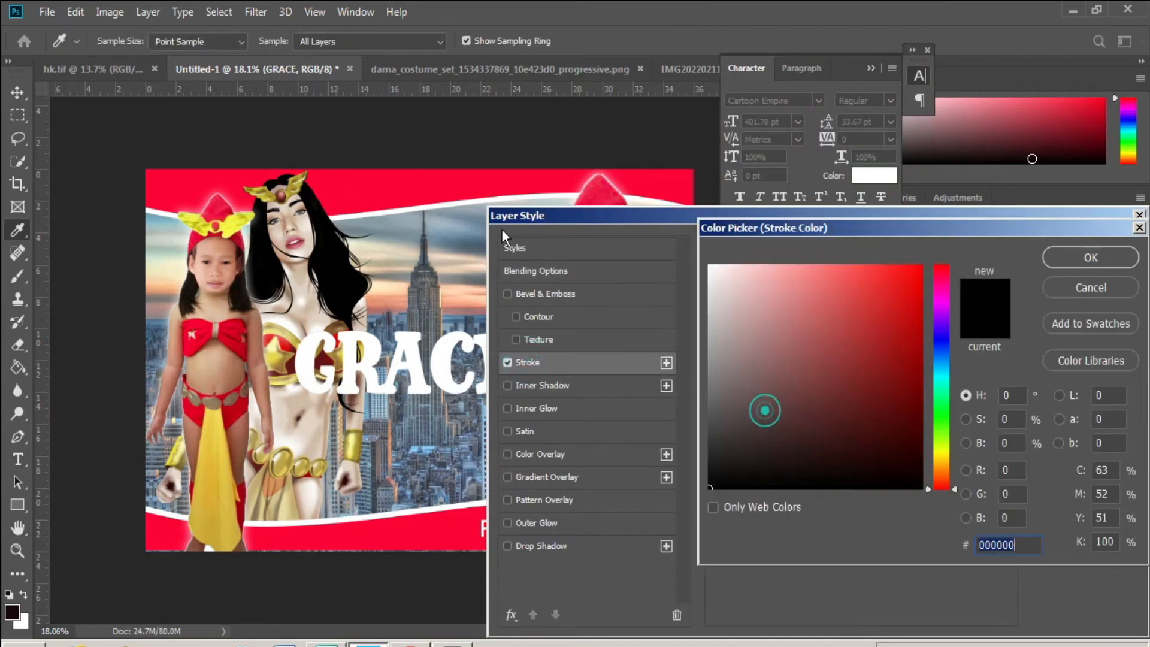
left_click(448, 190)
key("Return")
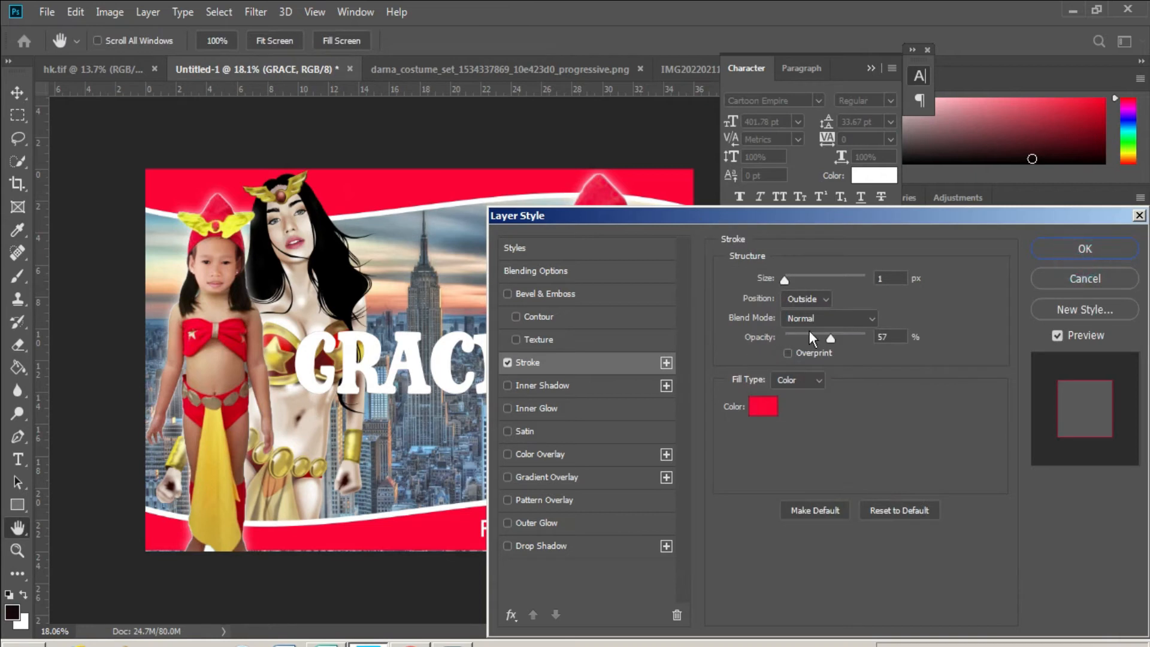
left_click(762, 406)
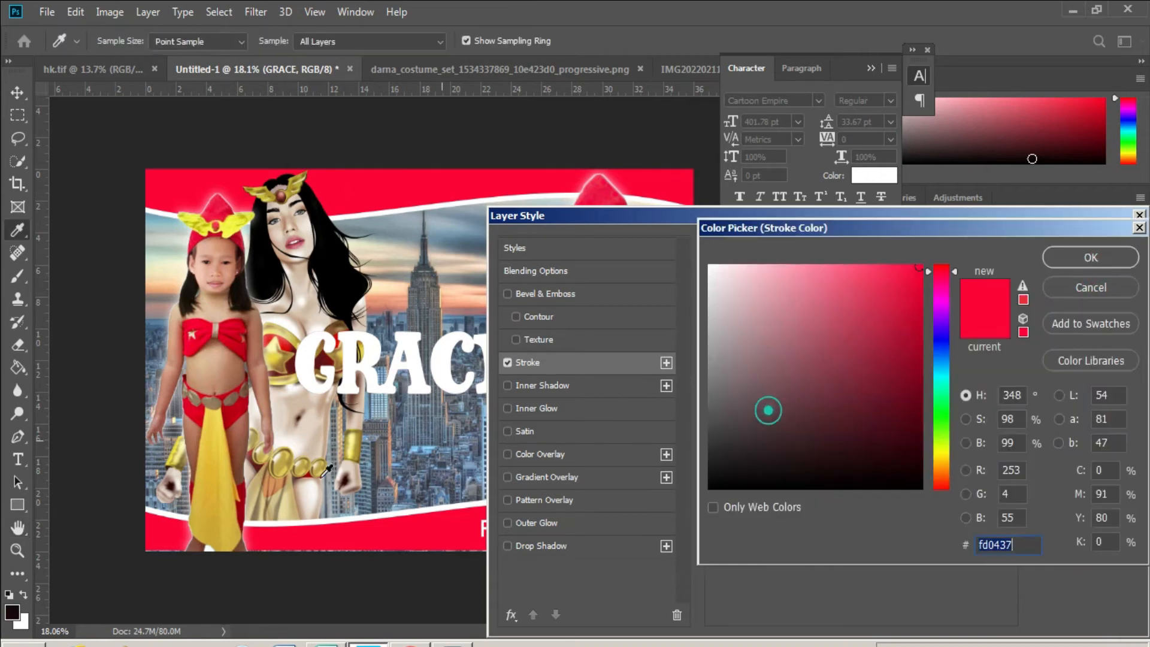
left_click(224, 482)
left_click_drag(861, 294, 893, 295)
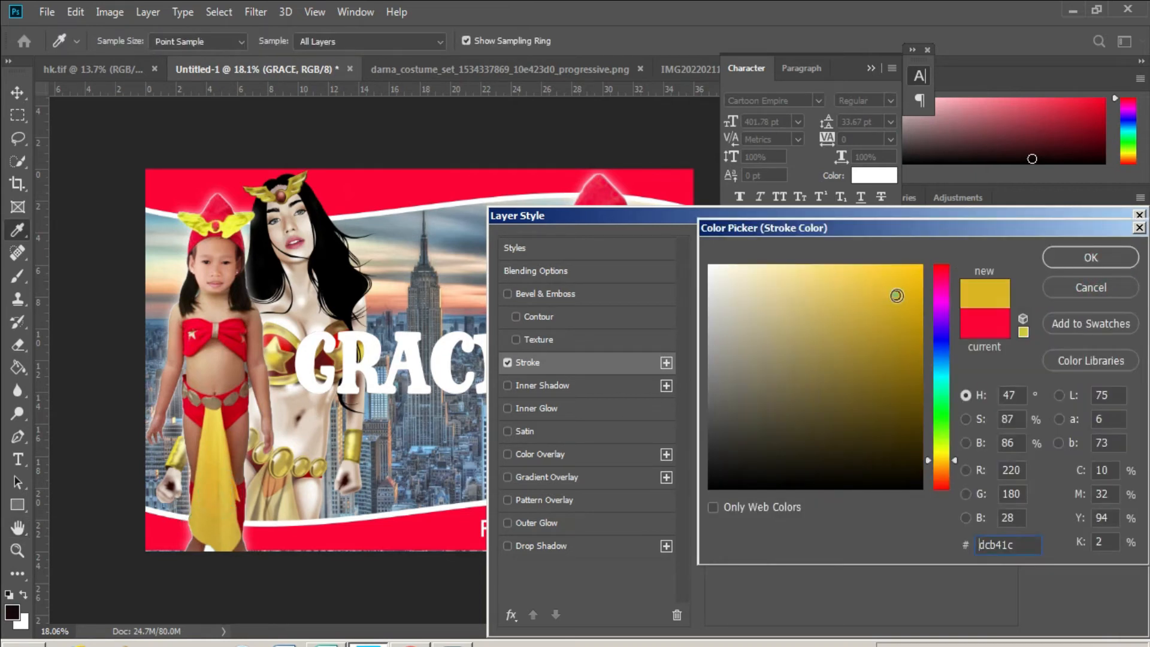
left_click(1090, 257)
left_click_drag(784, 279, 797, 278)
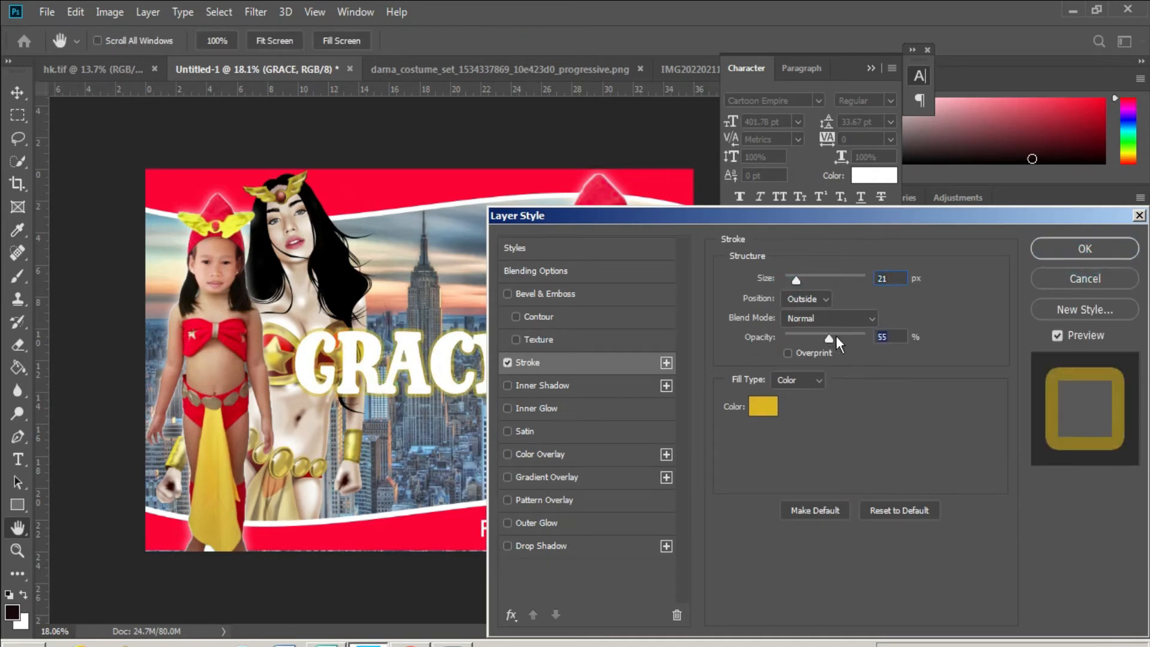
left_click_drag(837, 340, 916, 348)
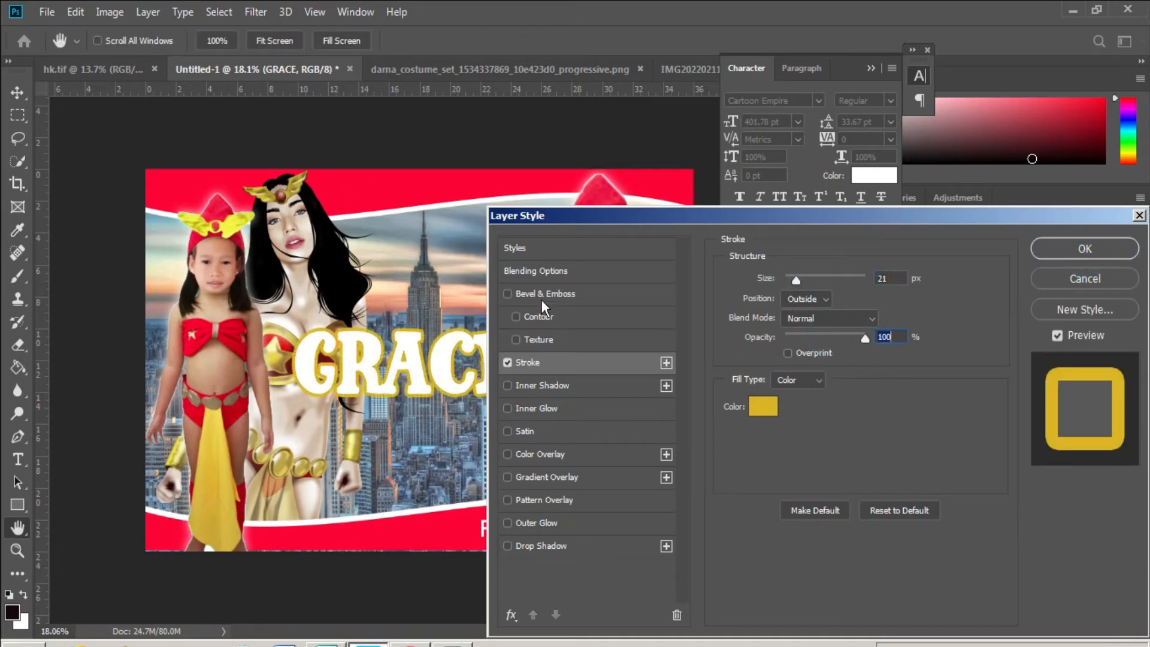
left_click(1085, 250)
left_click(461, 361)
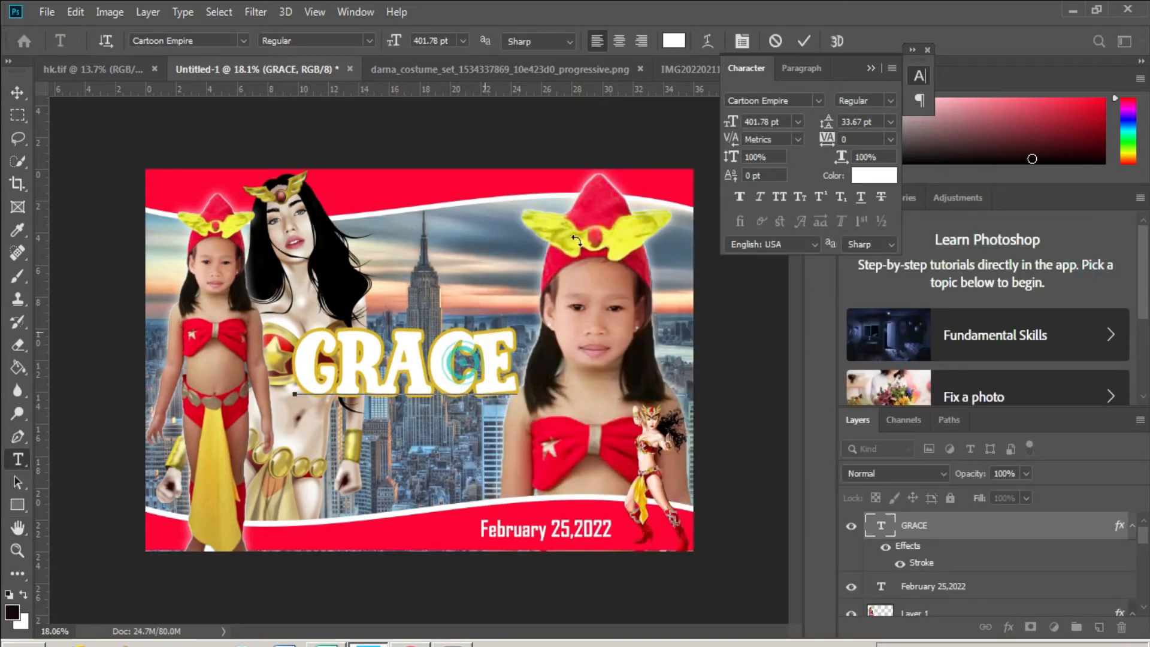
- Colour the GRACE letters bright red (fc000c)
key("ctrl+a")
left_click(674, 41)
type("ef1945")
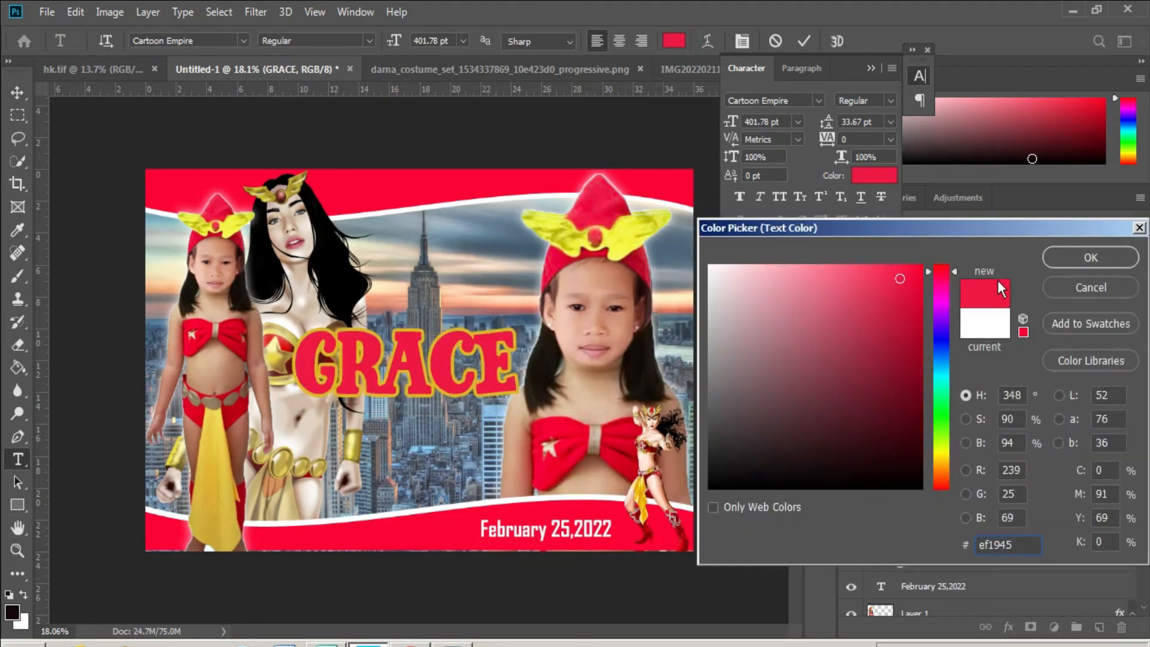
left_click(922, 268)
left_click(939, 266)
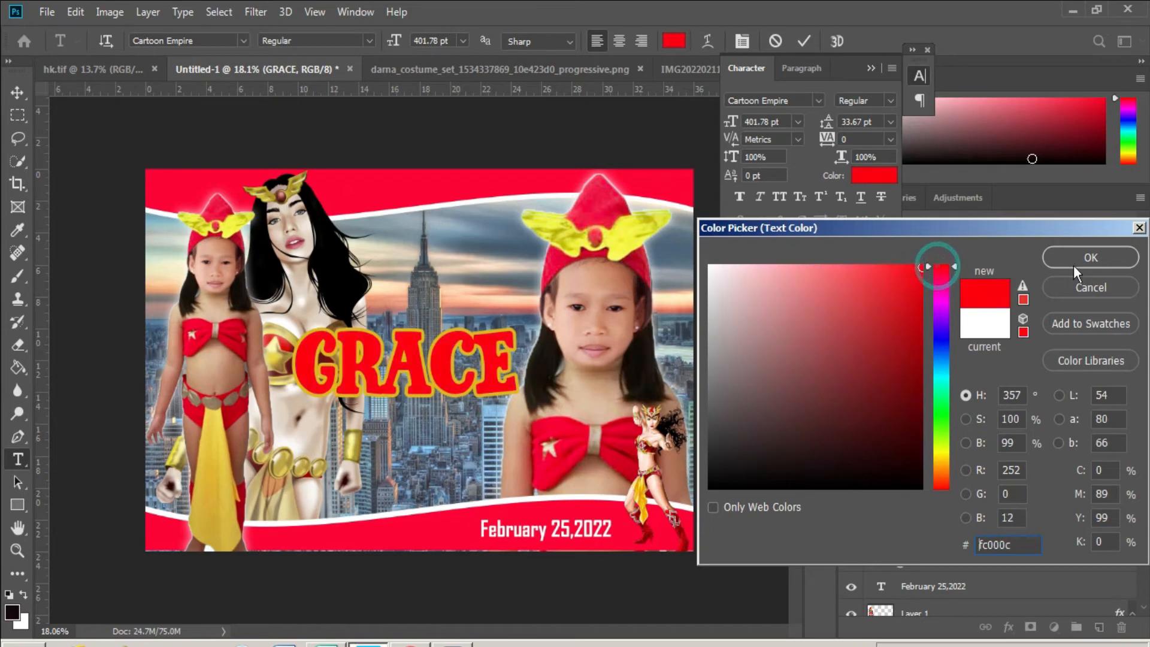
left_click(1085, 258)
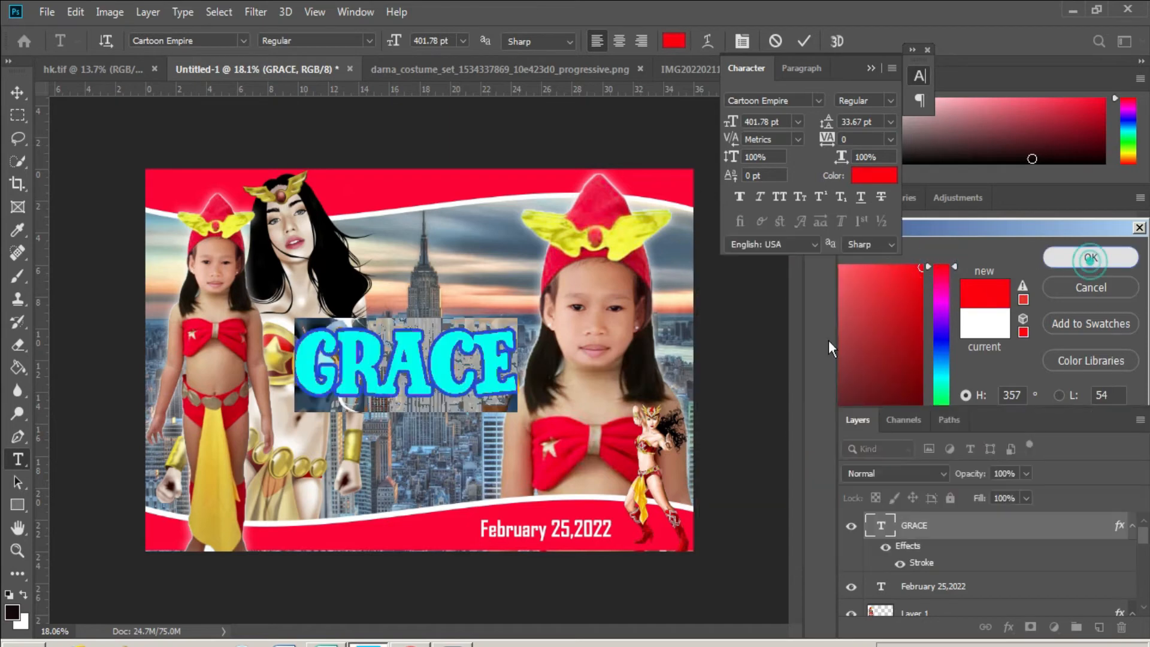
- Add a white Outer Glow to GRACE with Spread 100, Size 32 px and 100% opacity
double_click(1120, 527)
left_click(547, 524)
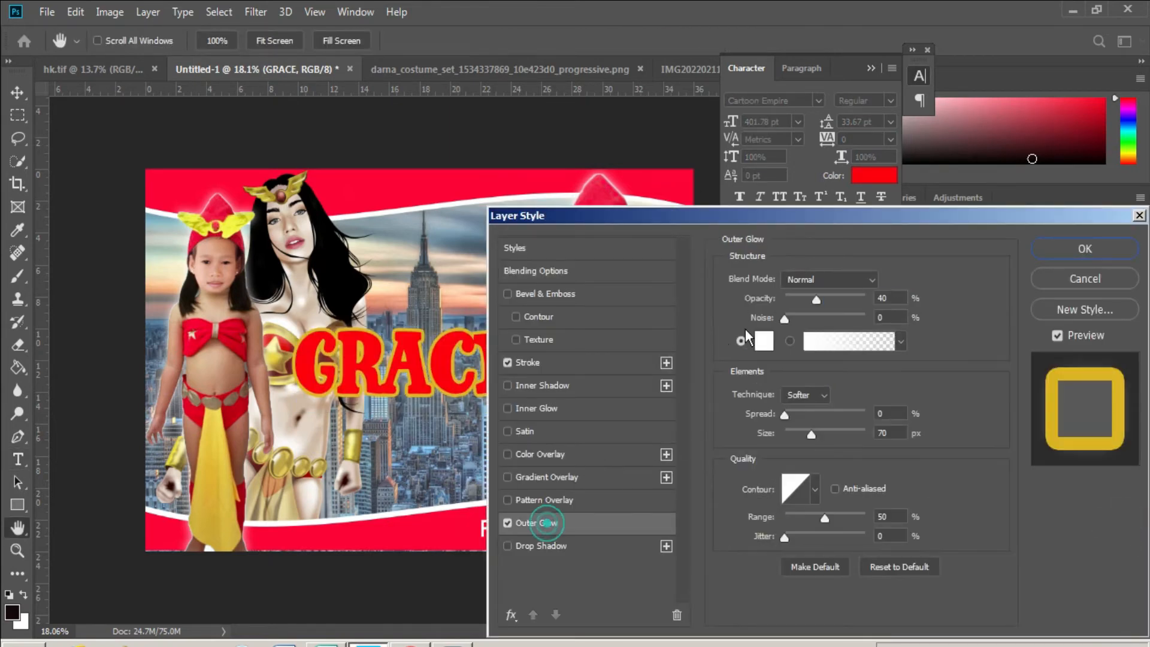
left_click_drag(784, 414, 800, 434)
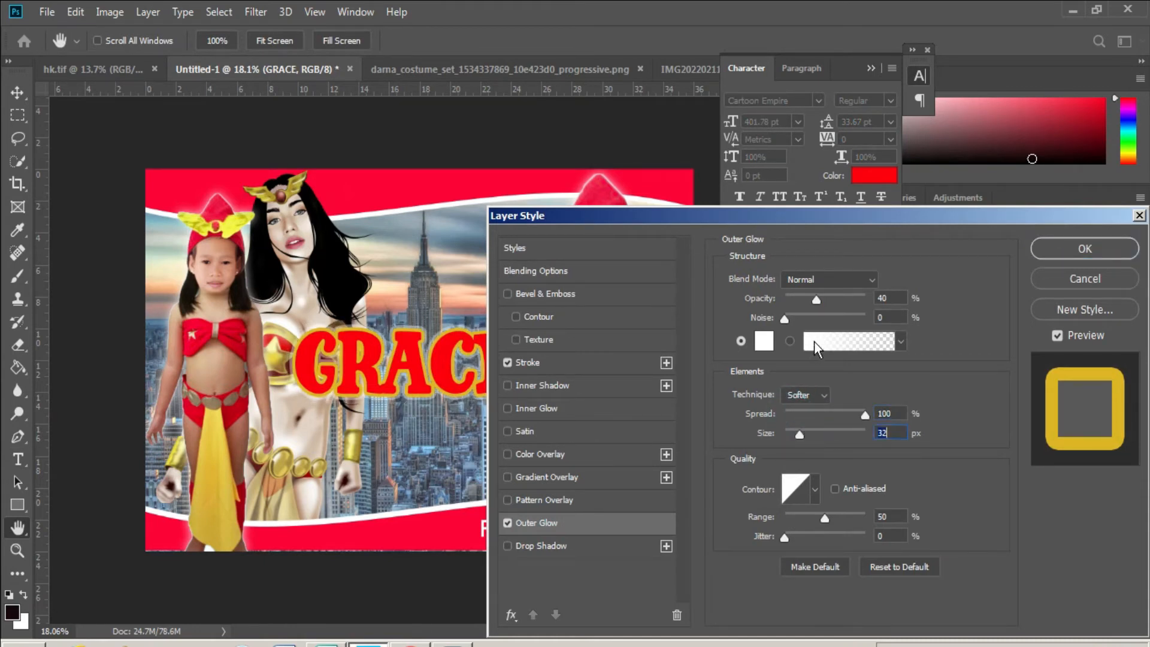
left_click_drag(816, 298, 906, 295)
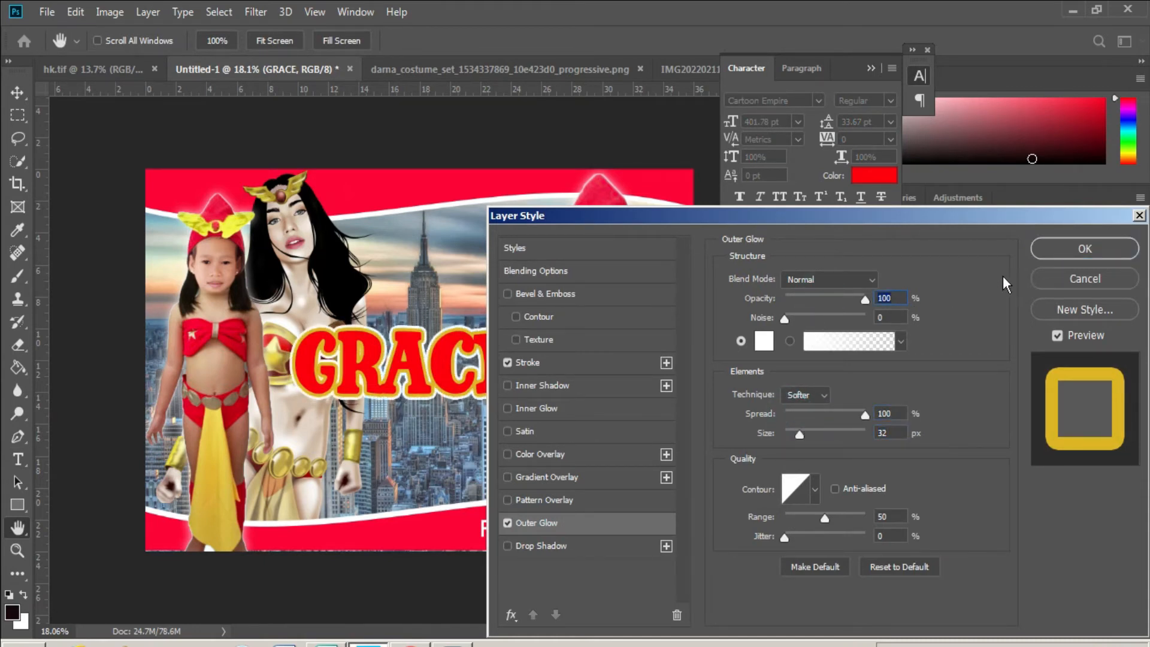
left_click(1068, 247)
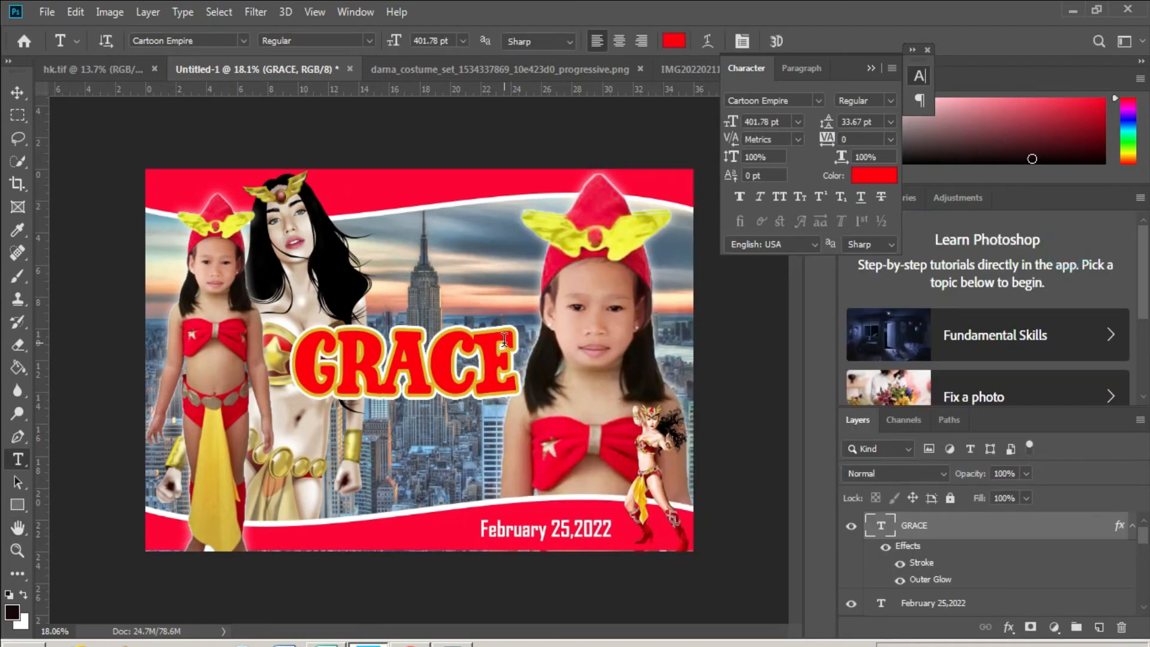
- Try other yellows for the stroke, then keep the original gold outline colour
double_click(919, 563)
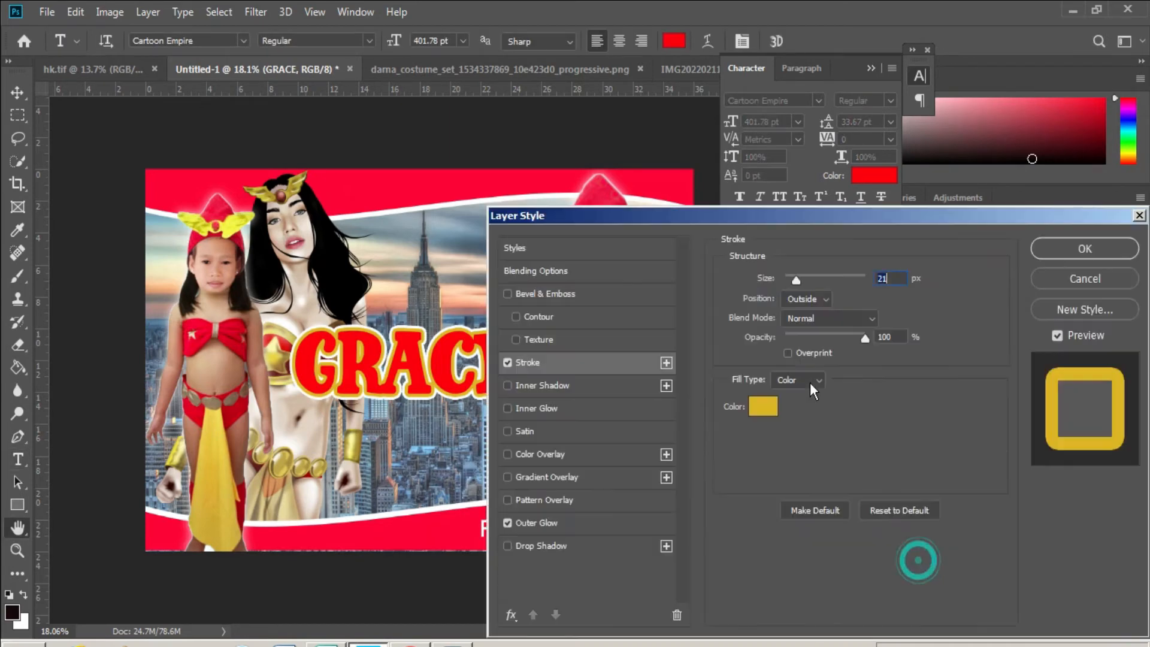
left_click(762, 406)
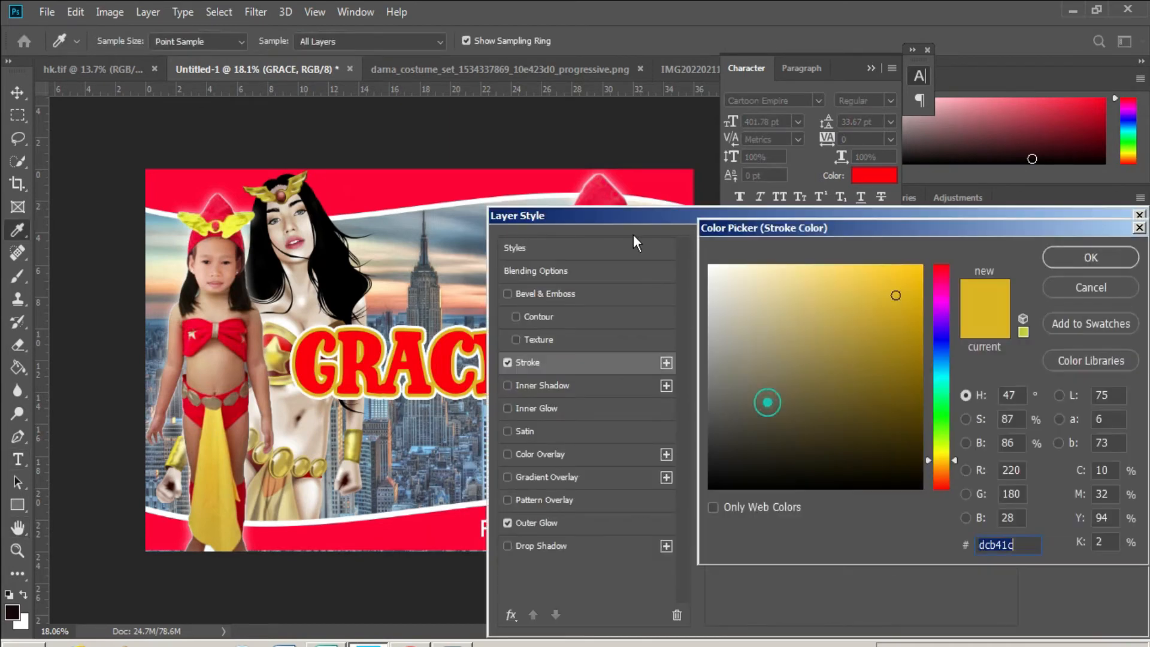
left_click(234, 223)
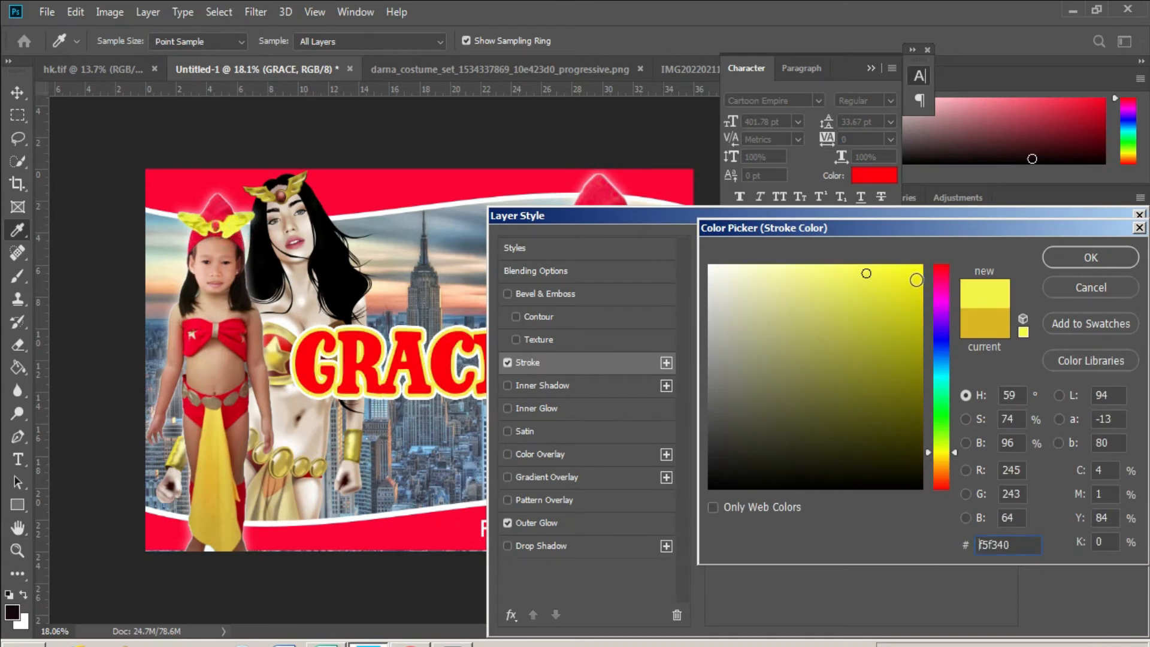
left_click(908, 315)
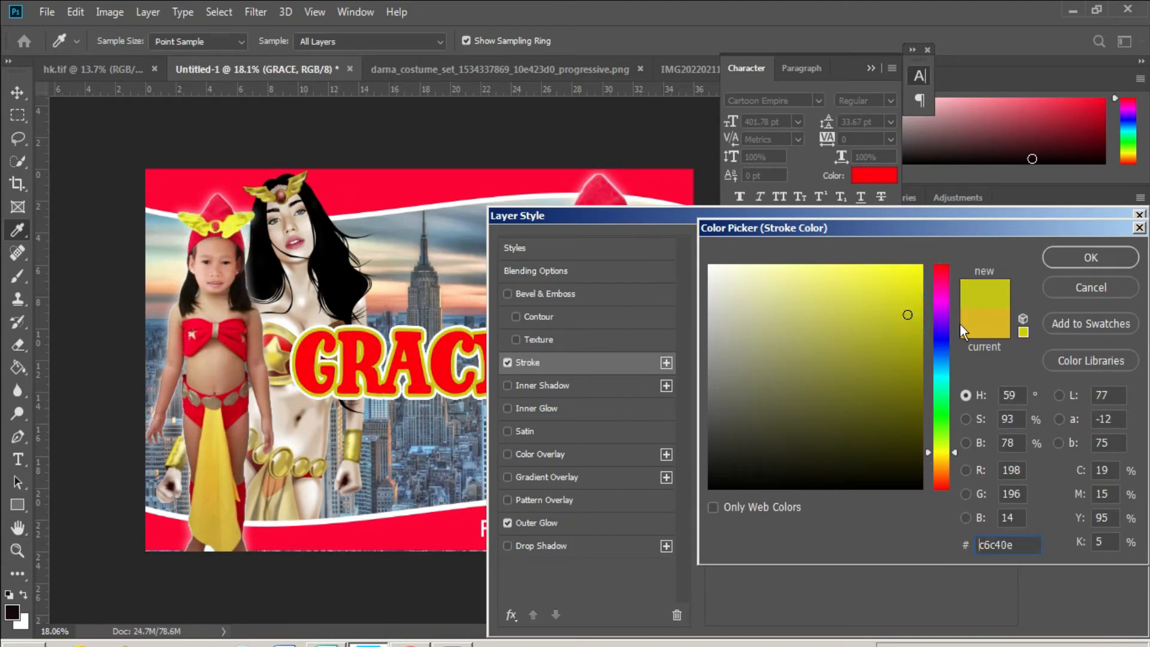
left_click(978, 325)
left_click(1075, 260)
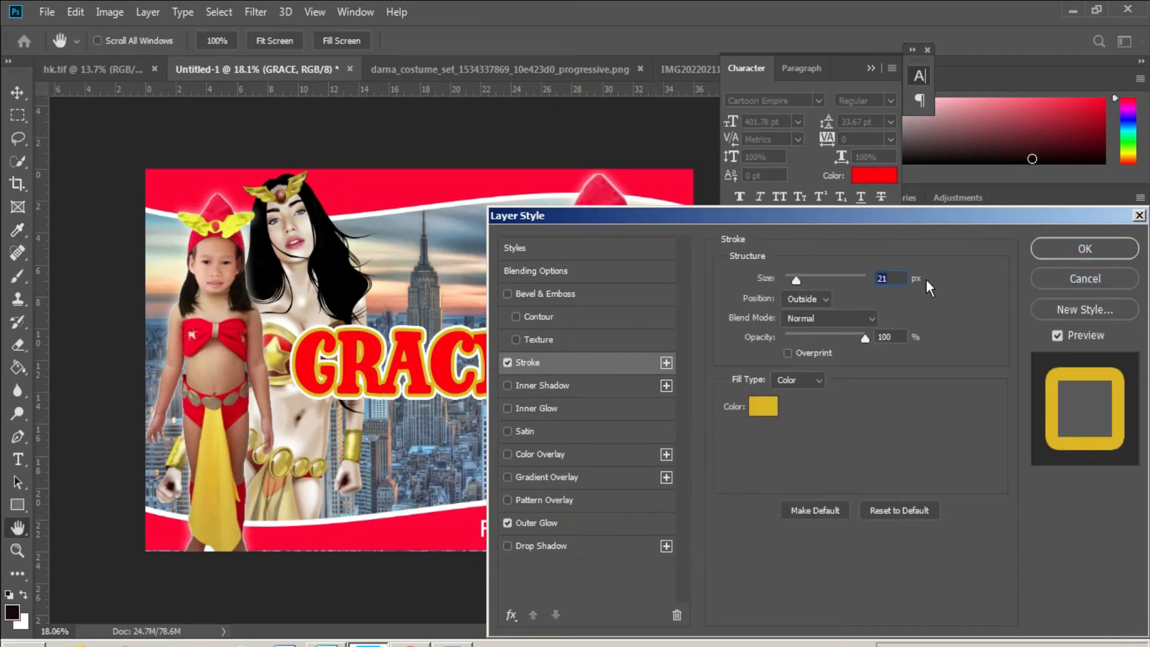
left_click(1081, 248)
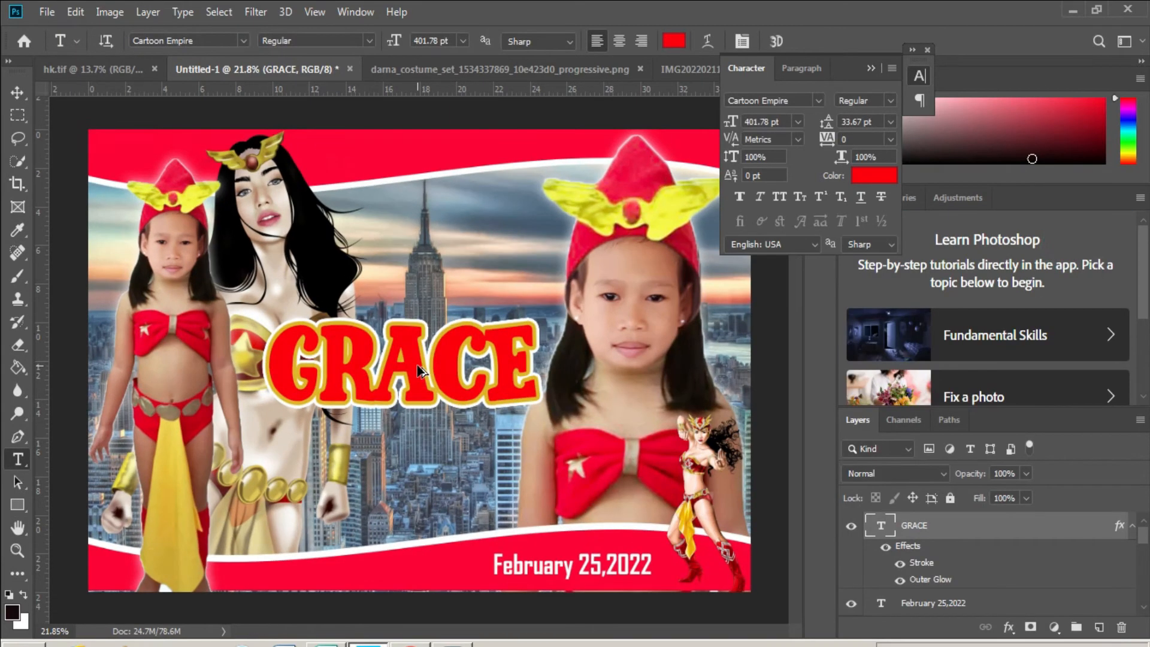
- Add a new white (ffffff) text line in the sky above GRACE
scroll(418, 372, "up", 2)
scroll(417, 362, "up", 2)
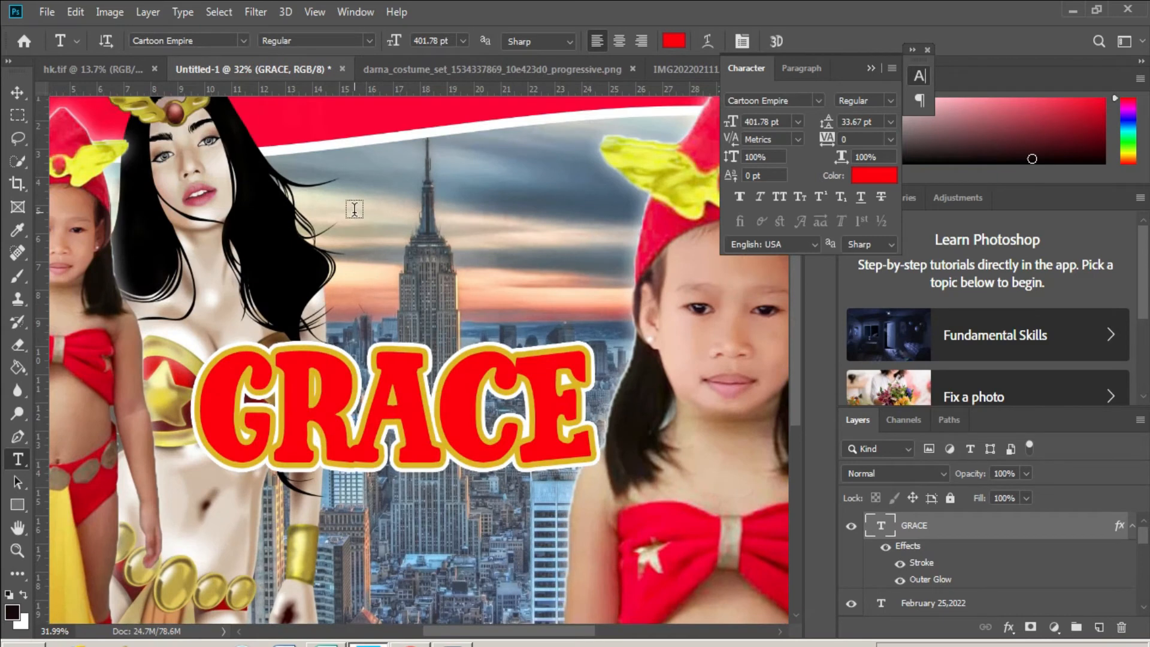
left_click(355, 210)
left_click(673, 40)
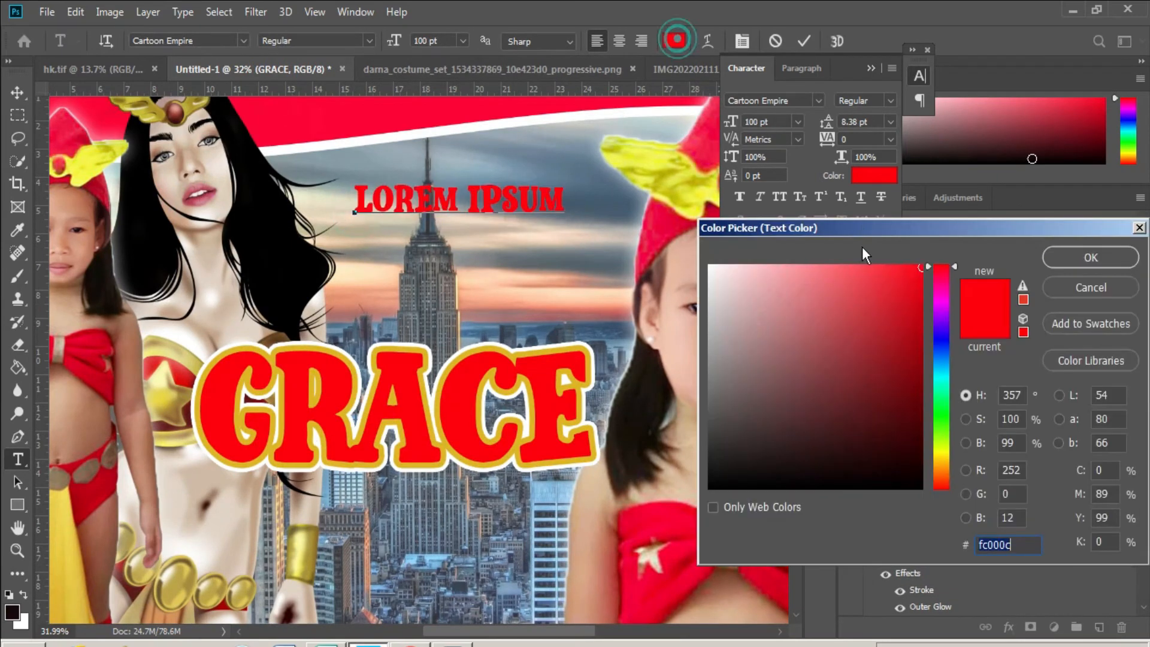
type("ffffff")
left_click(1104, 263)
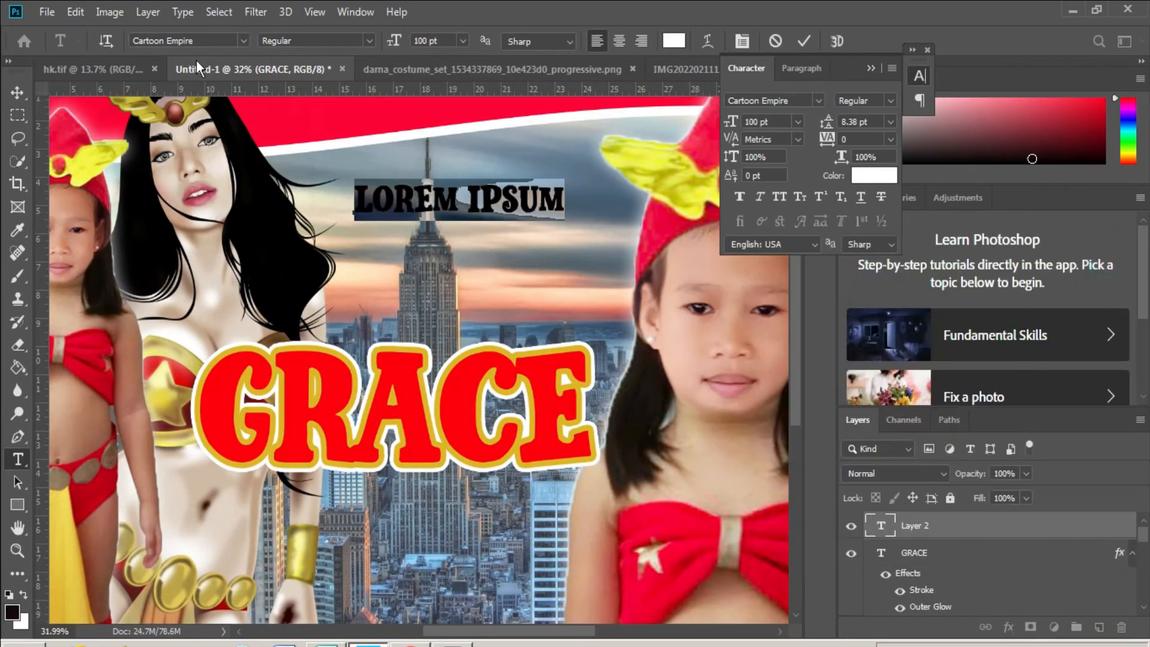
left_click(243, 41)
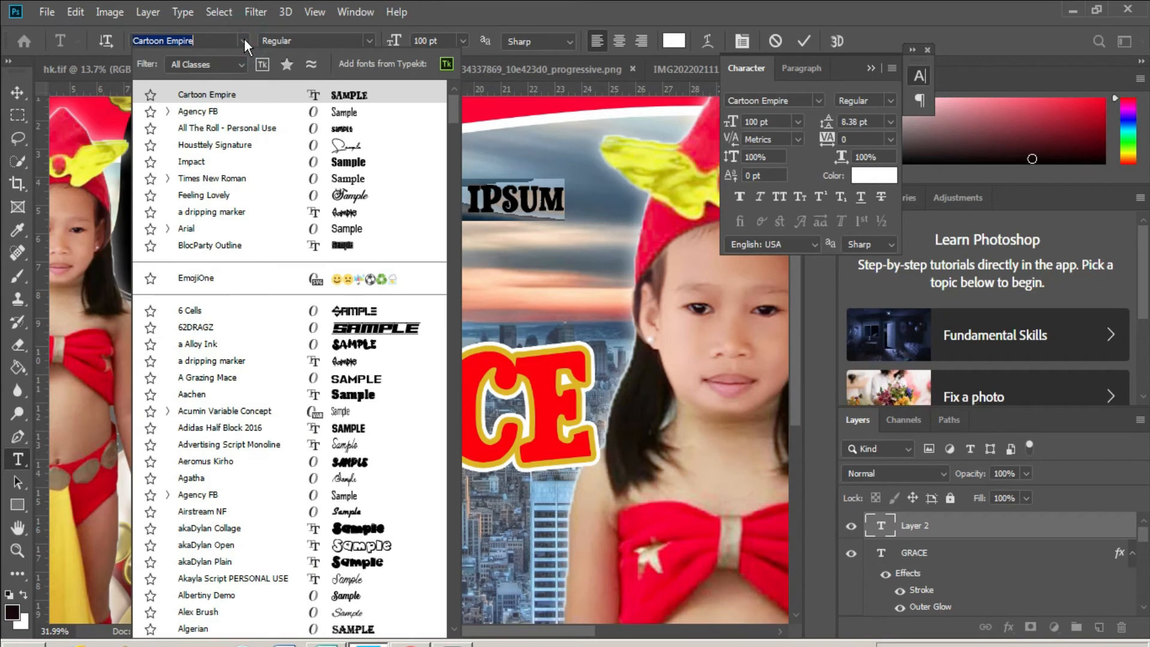
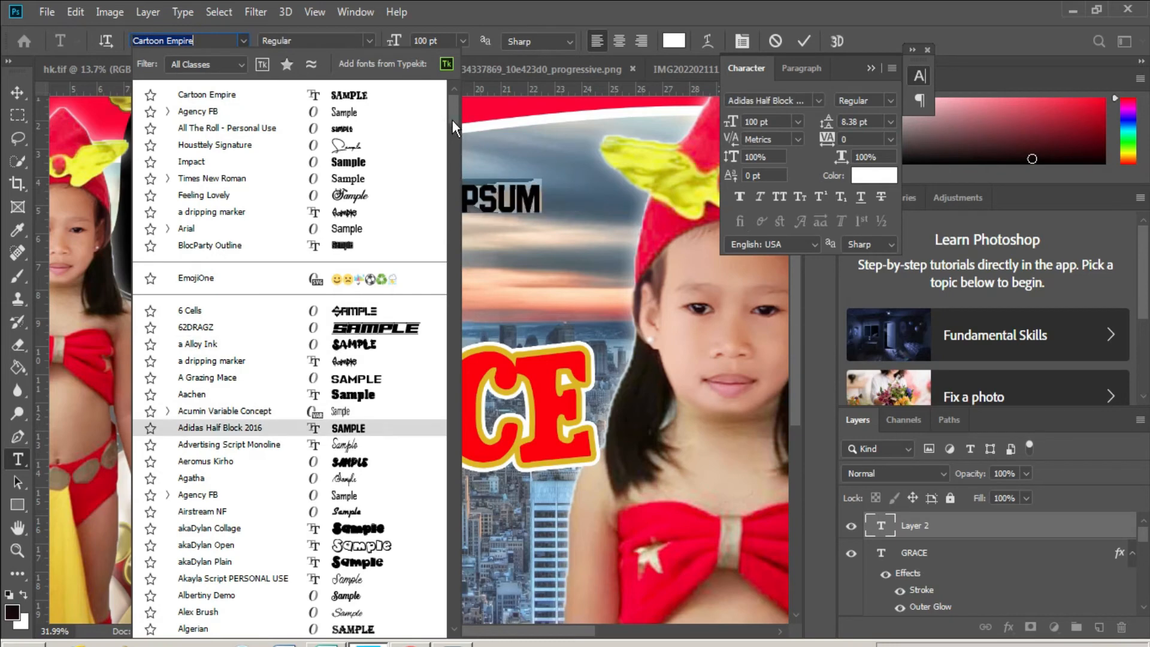
- Try Futura Std Heavy on the Lorem Ipsum text, then settle on Caprica Script Personal Use
left_click(451, 139)
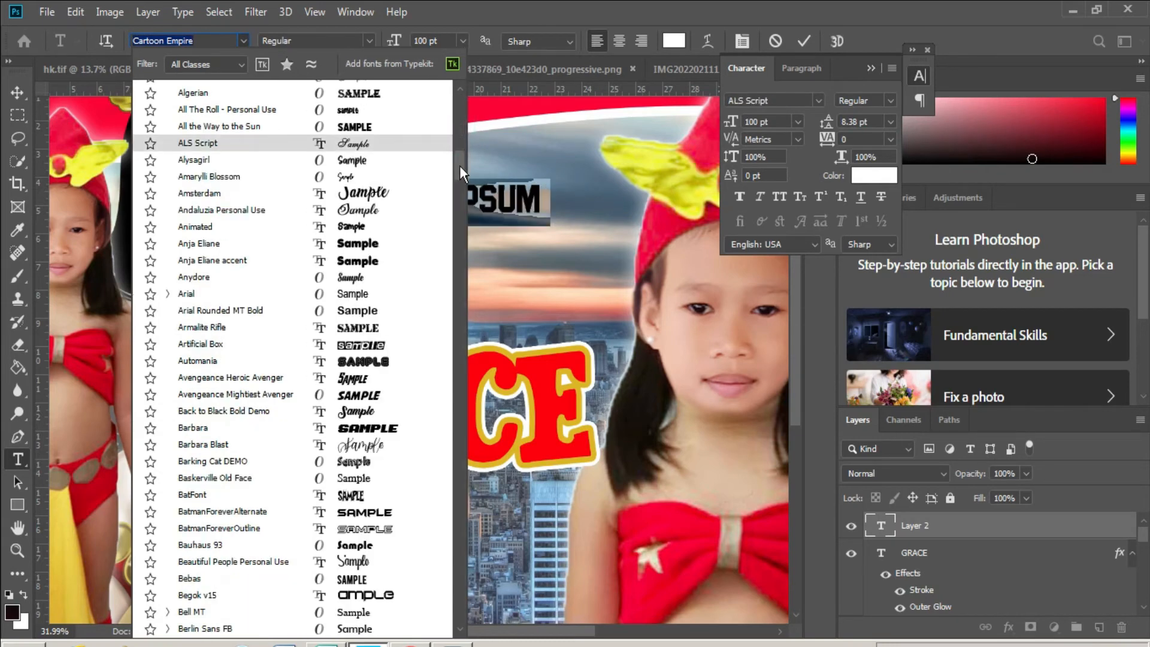
left_click(461, 199)
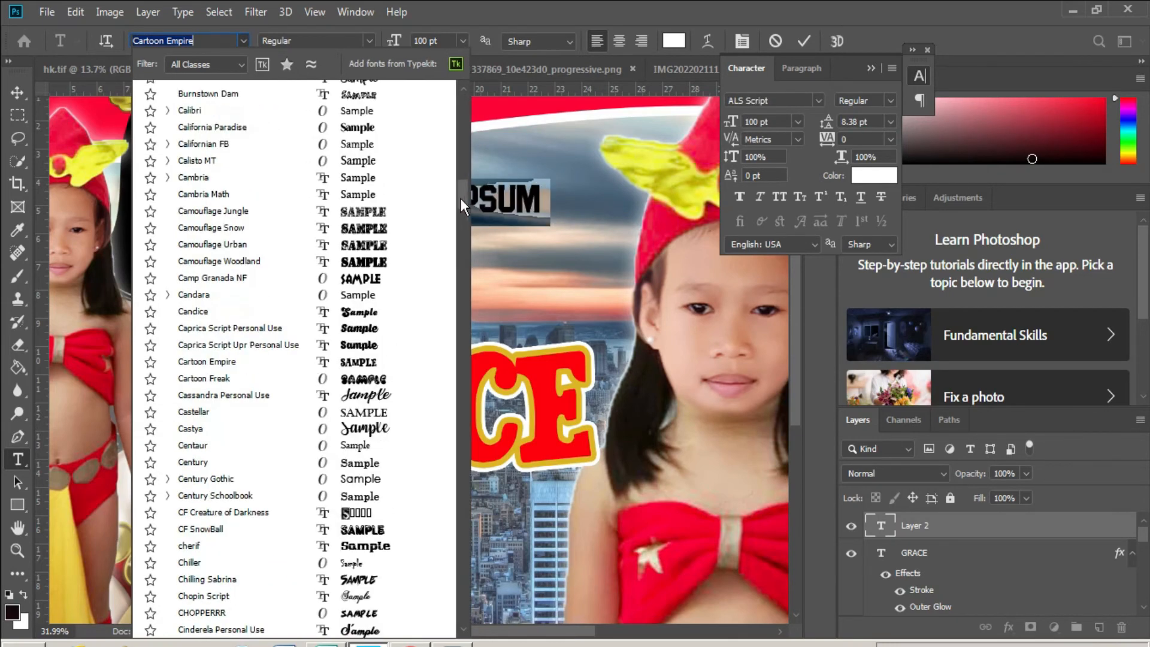
scroll(465, 227, "down", 10)
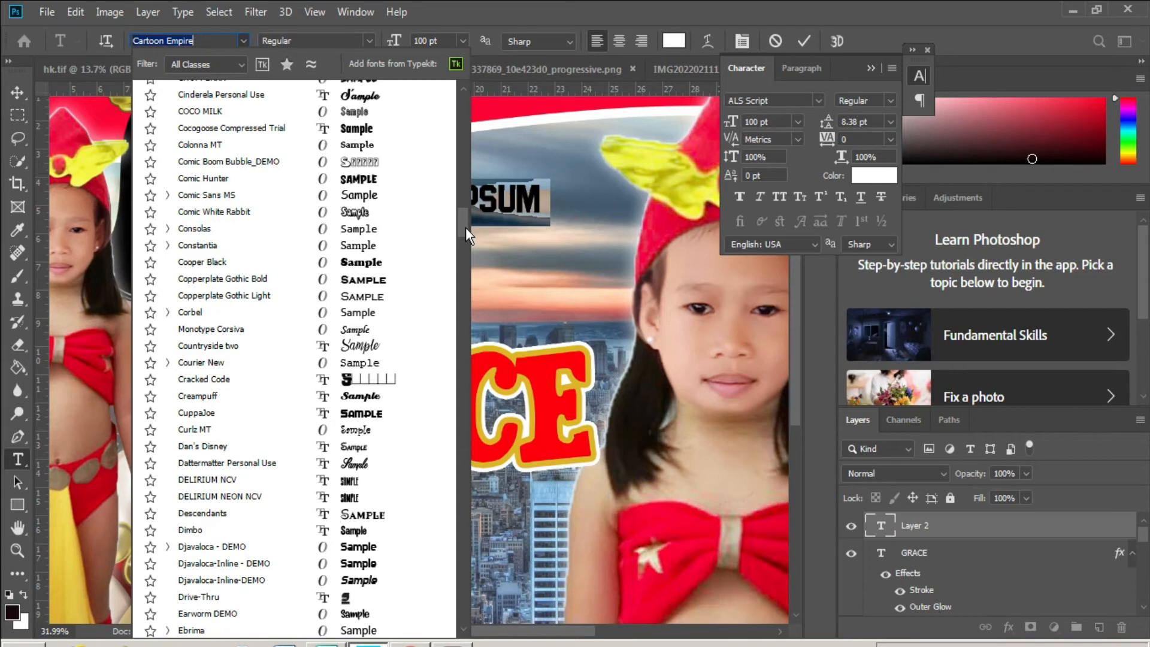
left_click_drag(465, 227, 465, 290)
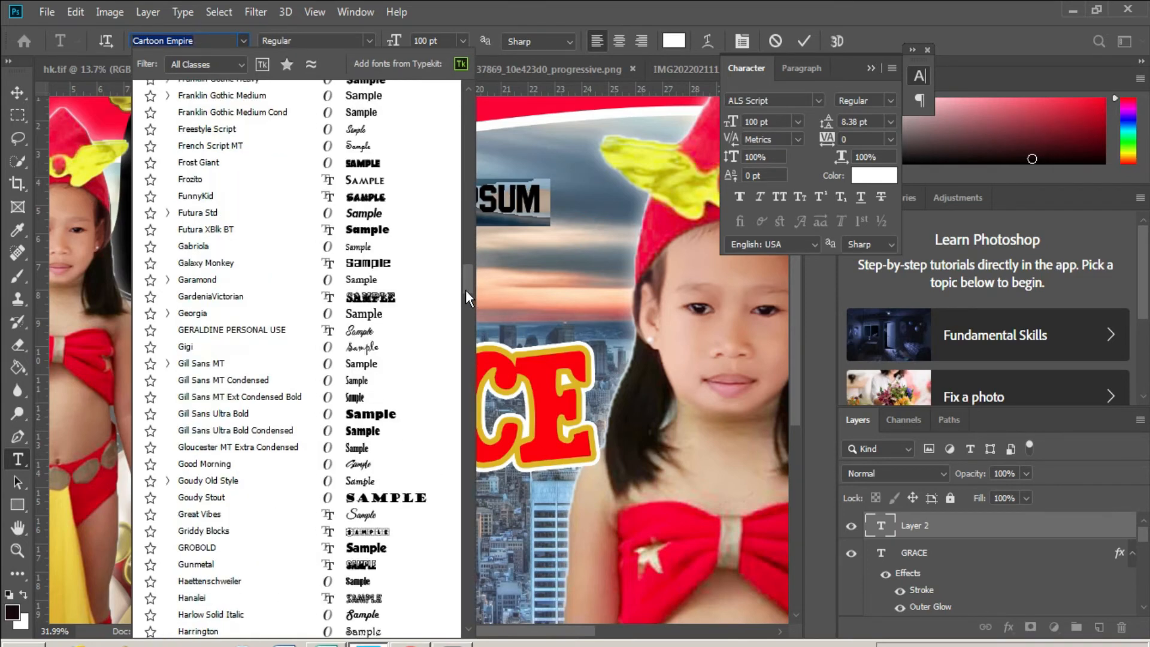
left_click(364, 211)
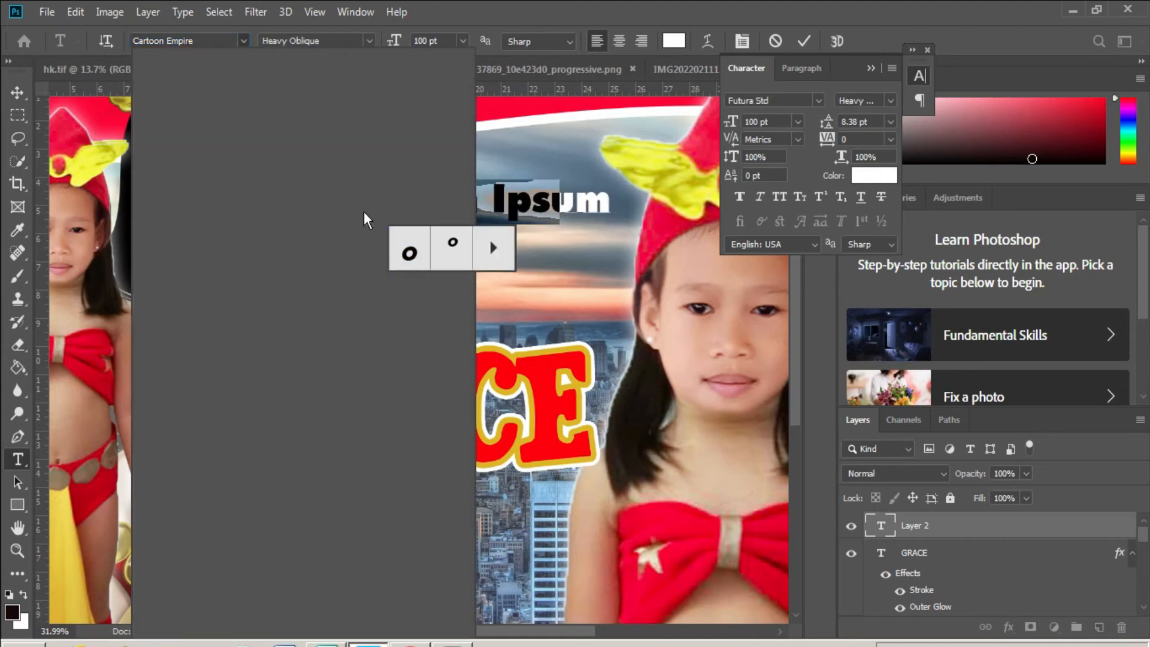
left_click(756, 219)
left_click(243, 40)
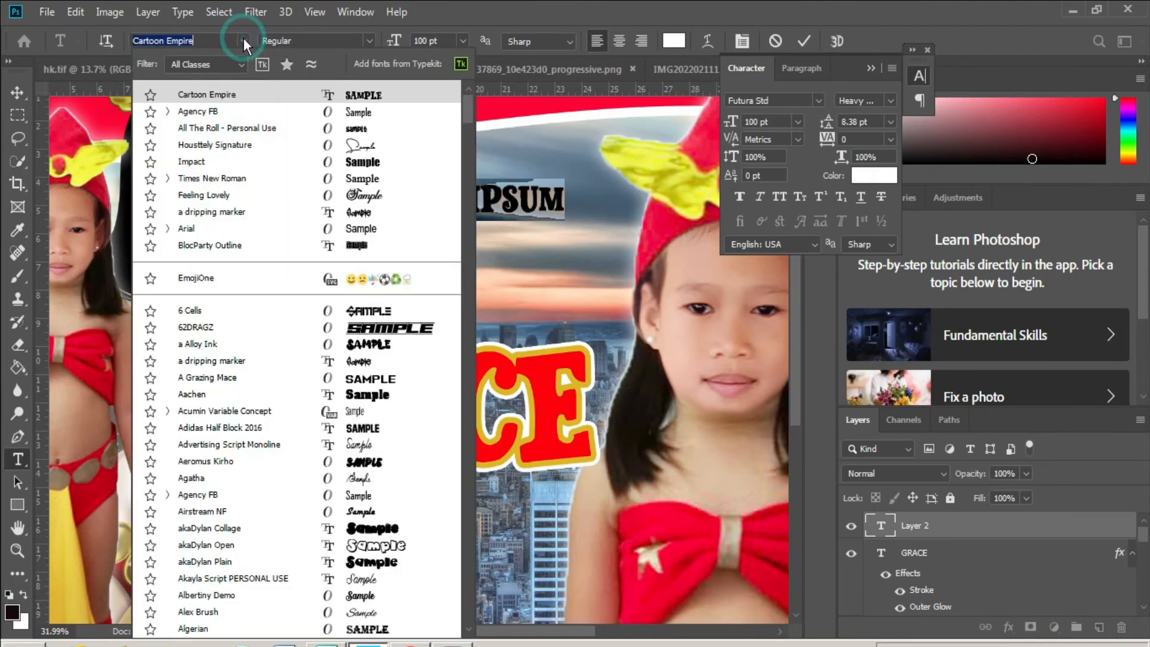
left_click_drag(468, 108, 468, 203)
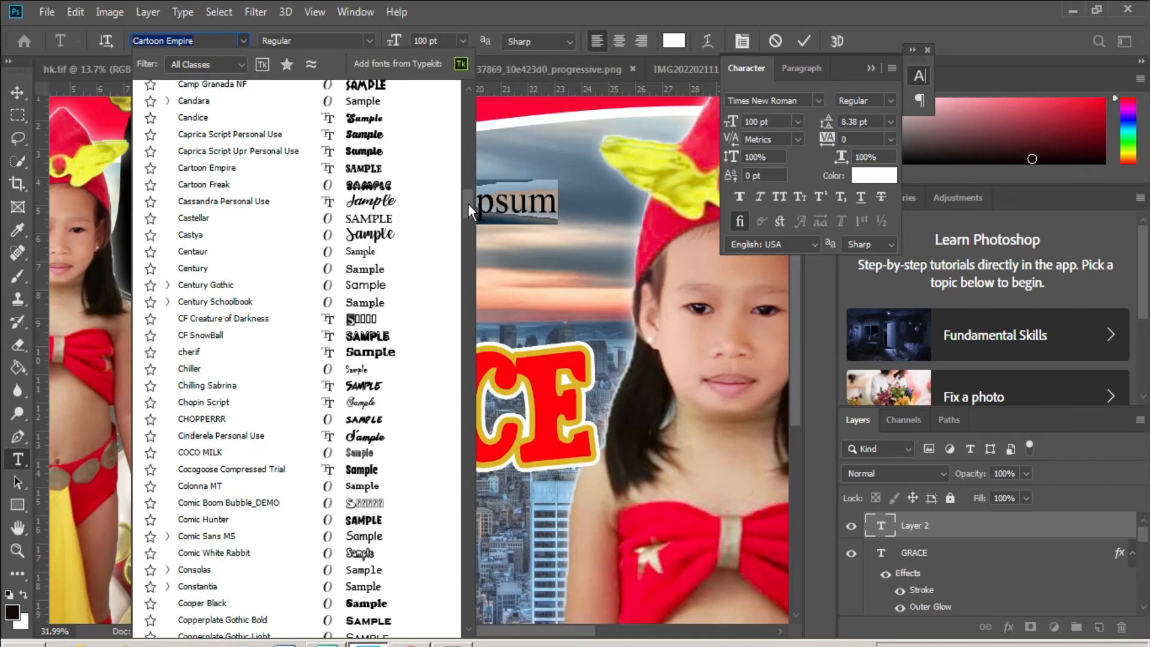
left_click(369, 134)
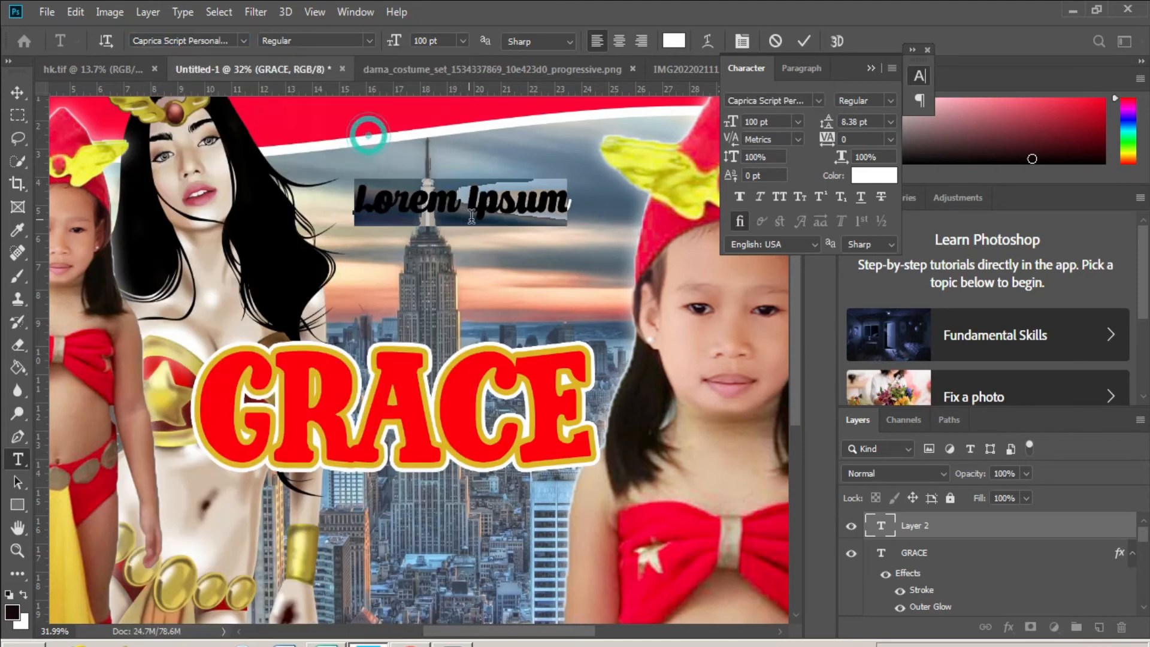
- Replace the placeholder text with the word 'Happy'
key("ctrl+a")
type("Happyt")
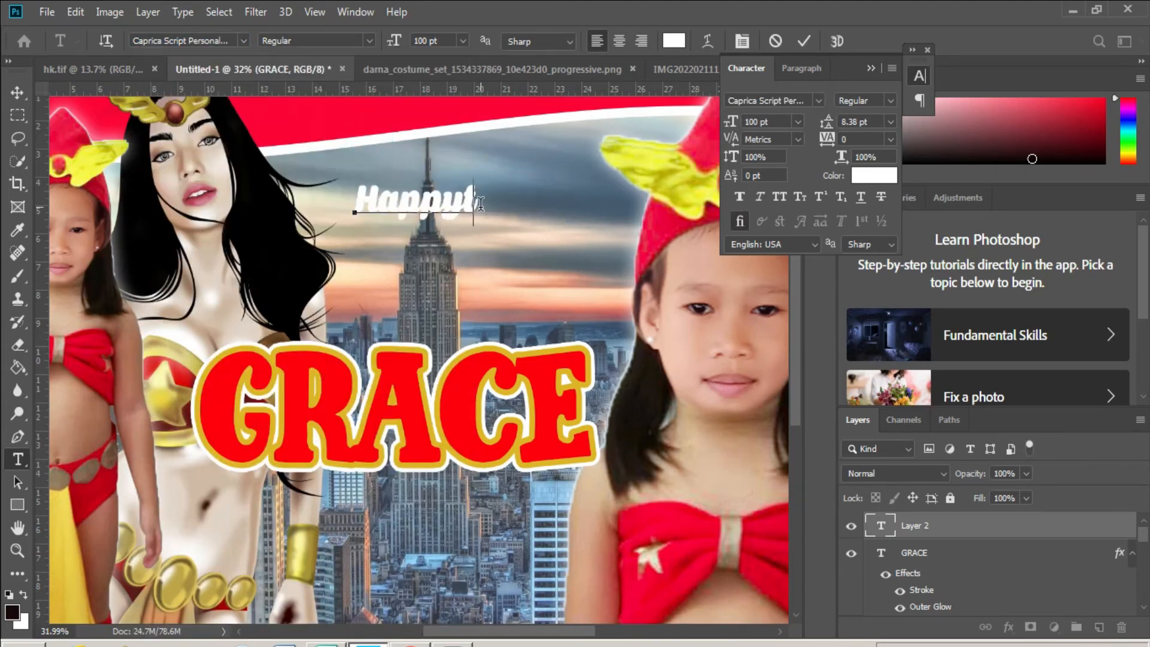
key("BackSpace")
key("ctrl+Return")
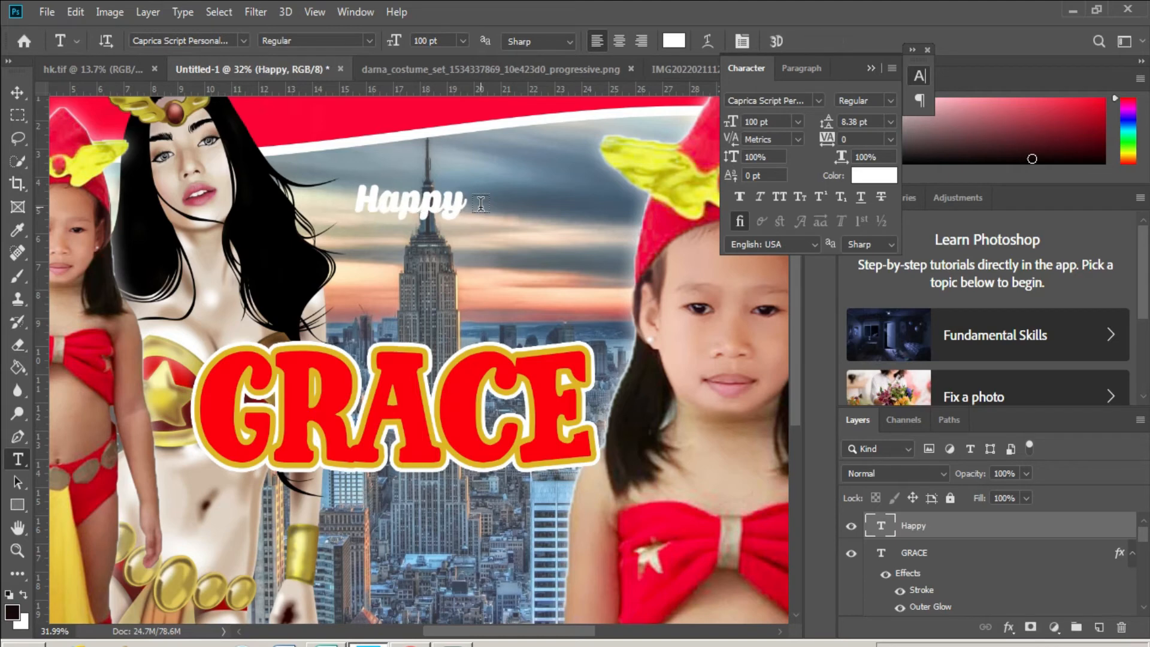
- Give Happy a 15 px stroke in the red sampled from the GRACE letters
right_click(910, 538)
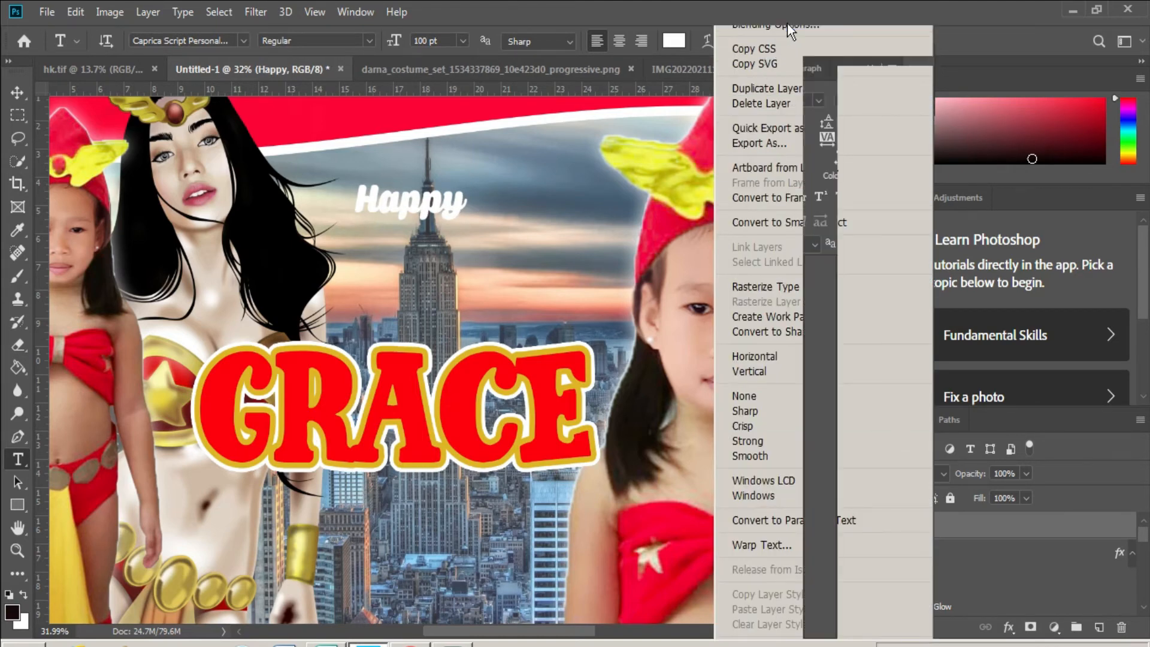
left_click(787, 23)
left_click(532, 362)
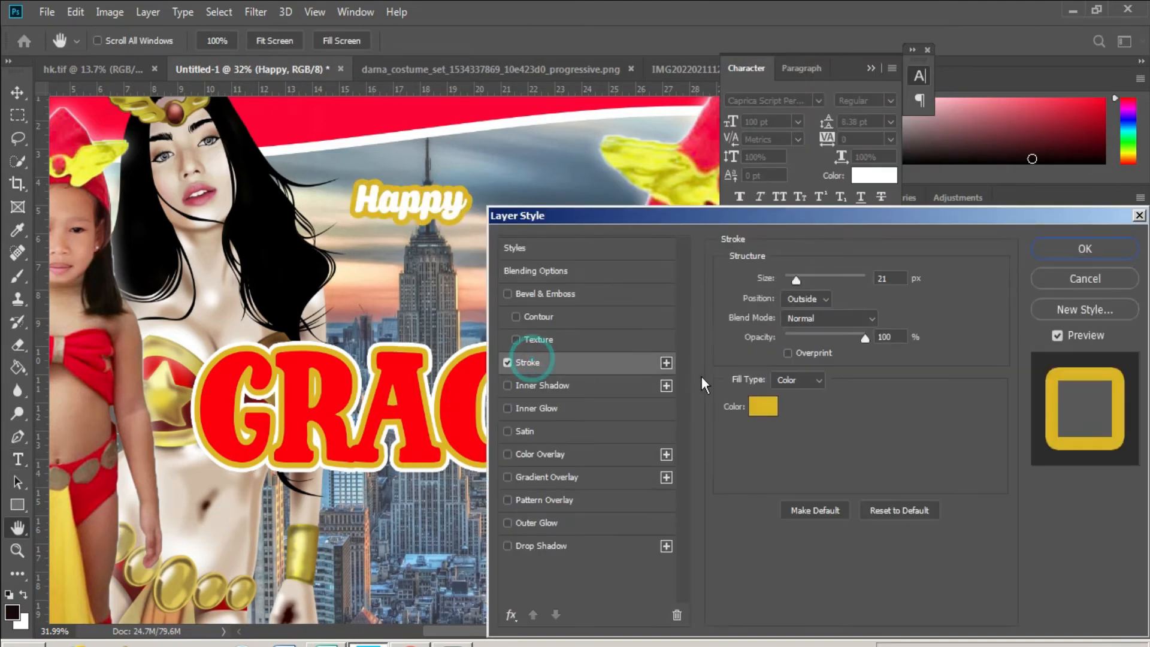
left_click(759, 405)
left_click(456, 396)
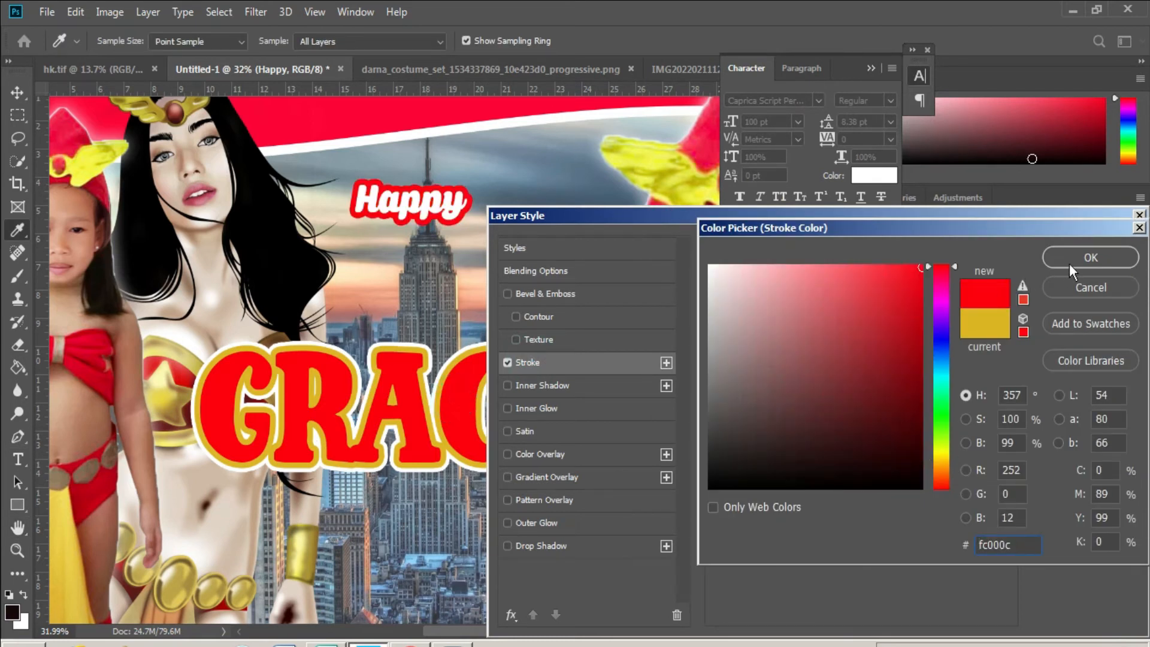
left_click(1090, 258)
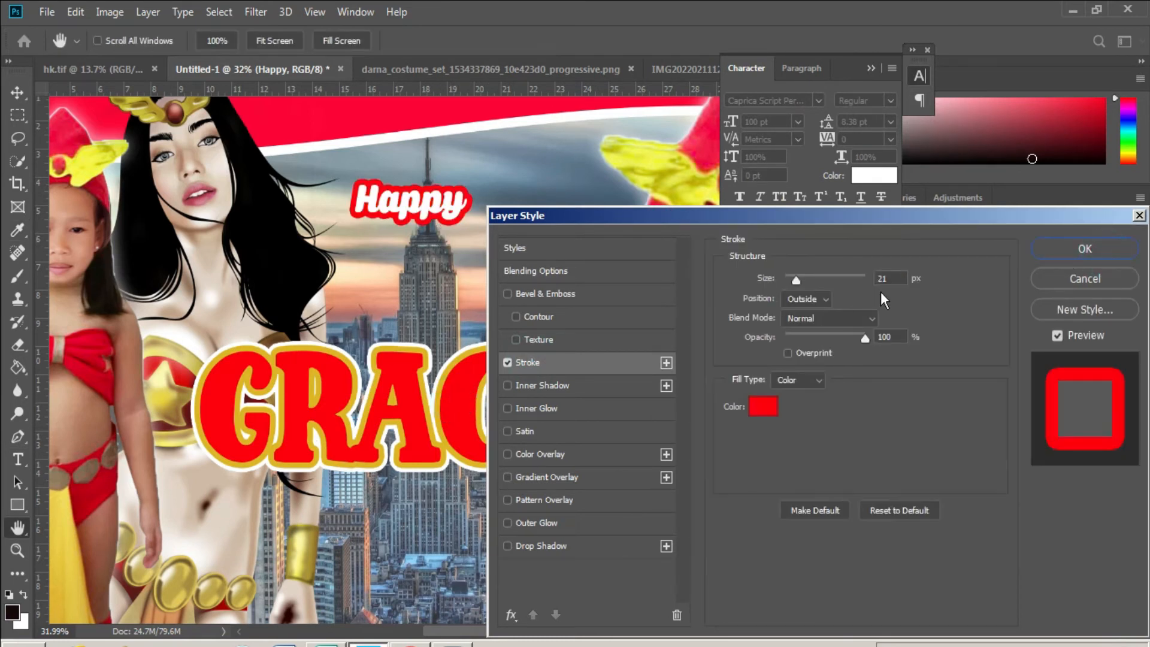
double_click(888, 276)
type("15")
key("Return")
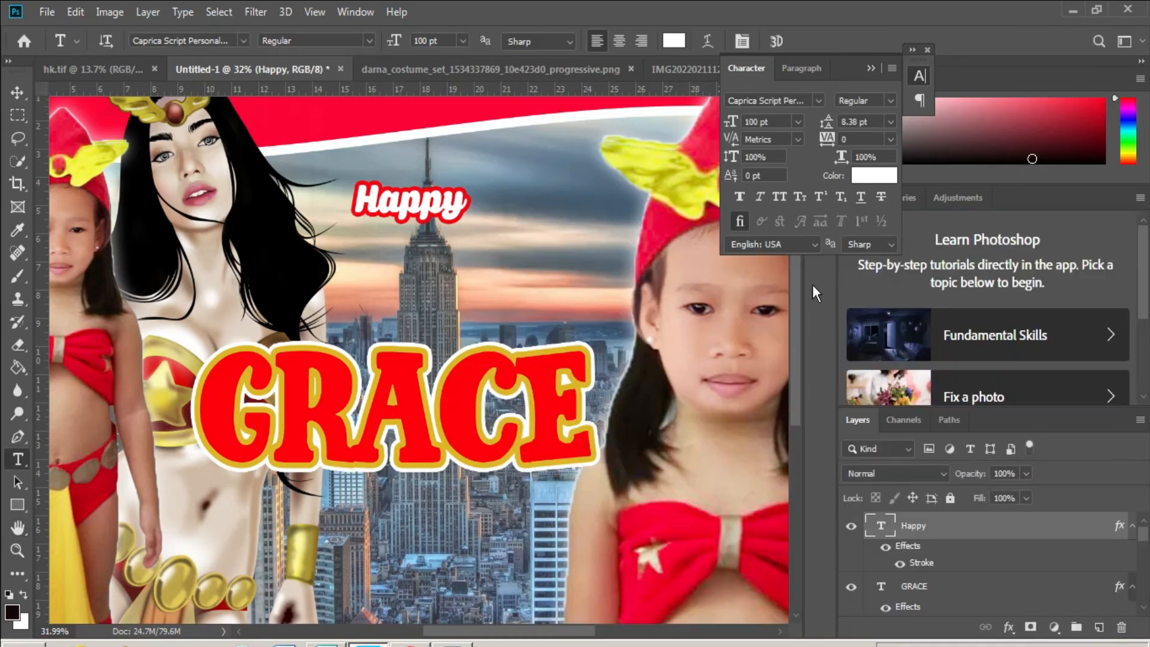
- Nudge Happy left and turn a duplicate of it into 'Birthday'
key("v")
left_click_drag(447, 219, 470, 291)
key("t")
left_click(454, 281)
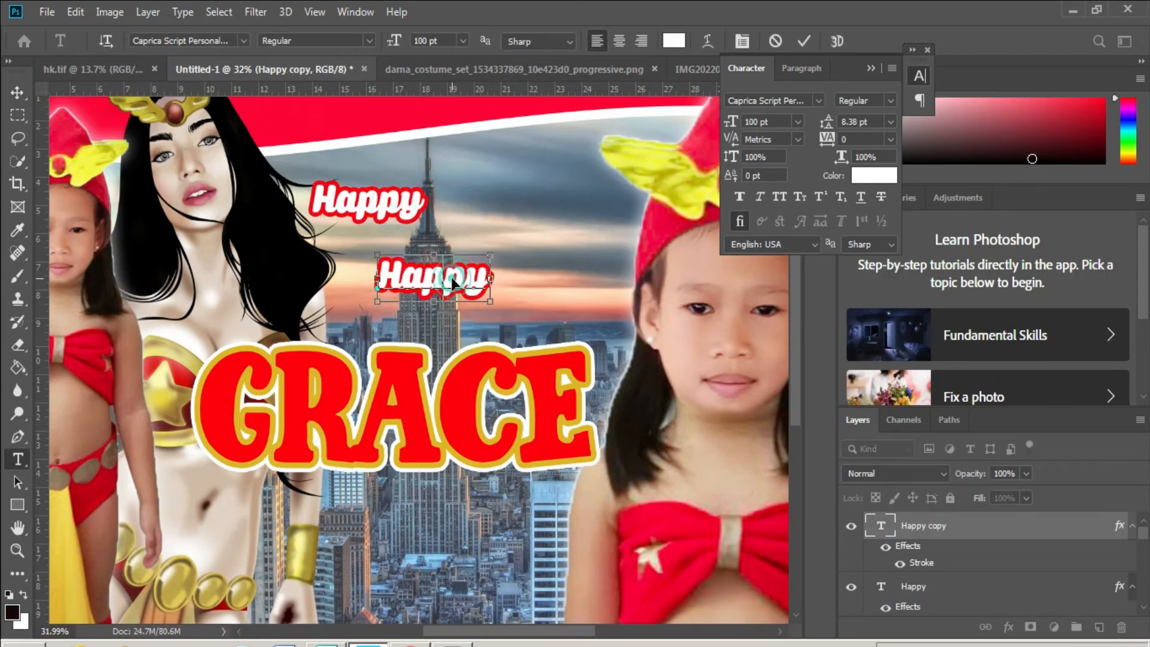
key("ctrl+a")
type("Birthday")
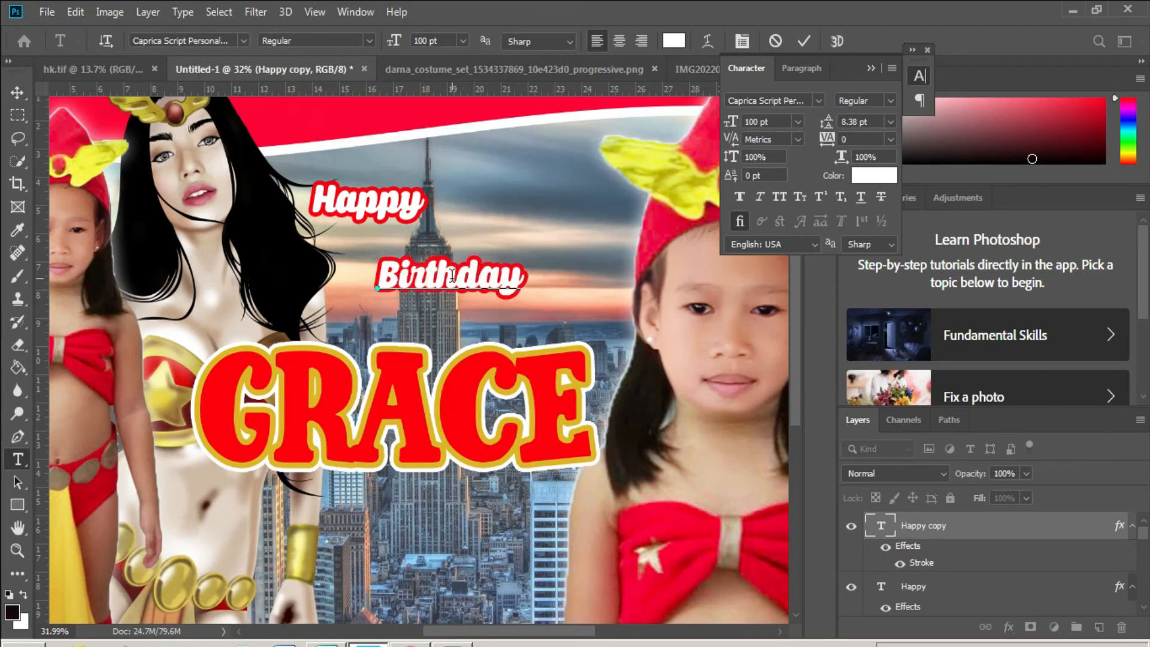
key("ctrl+Return")
- Move Birthday down and right under Happy and resize it
key("v")
left_click_drag(500, 291, 574, 311)
key("ctrl+t")
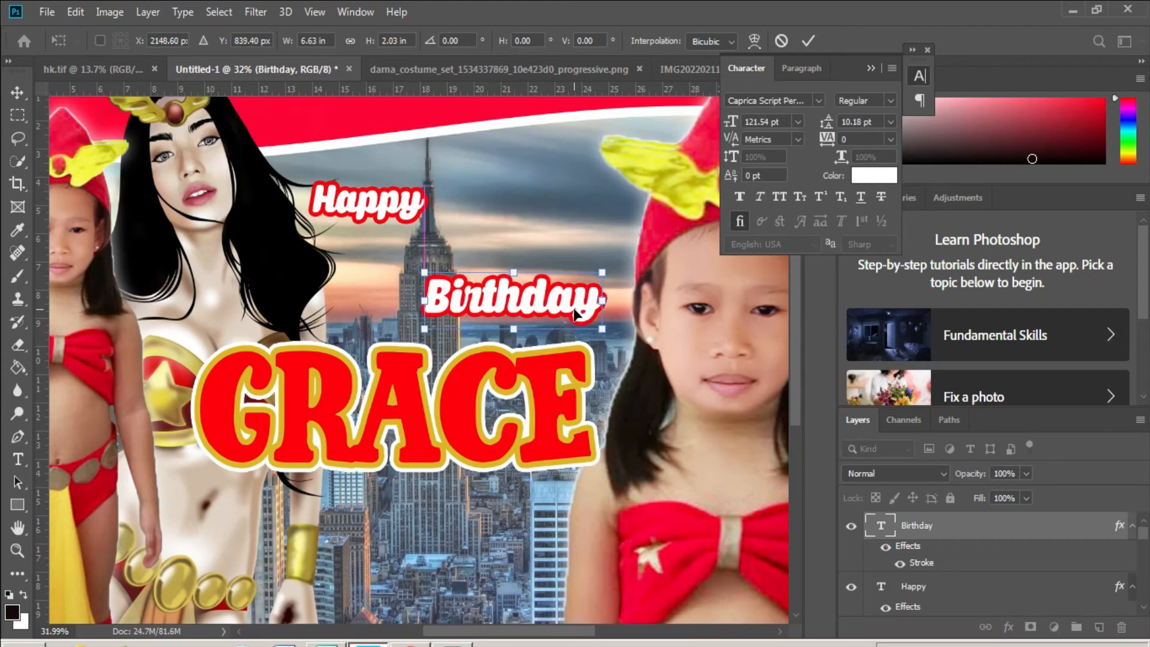
key("Return")
- Enlarge the Happy text to about 119 pt
right_click(392, 208)
left_click(414, 220)
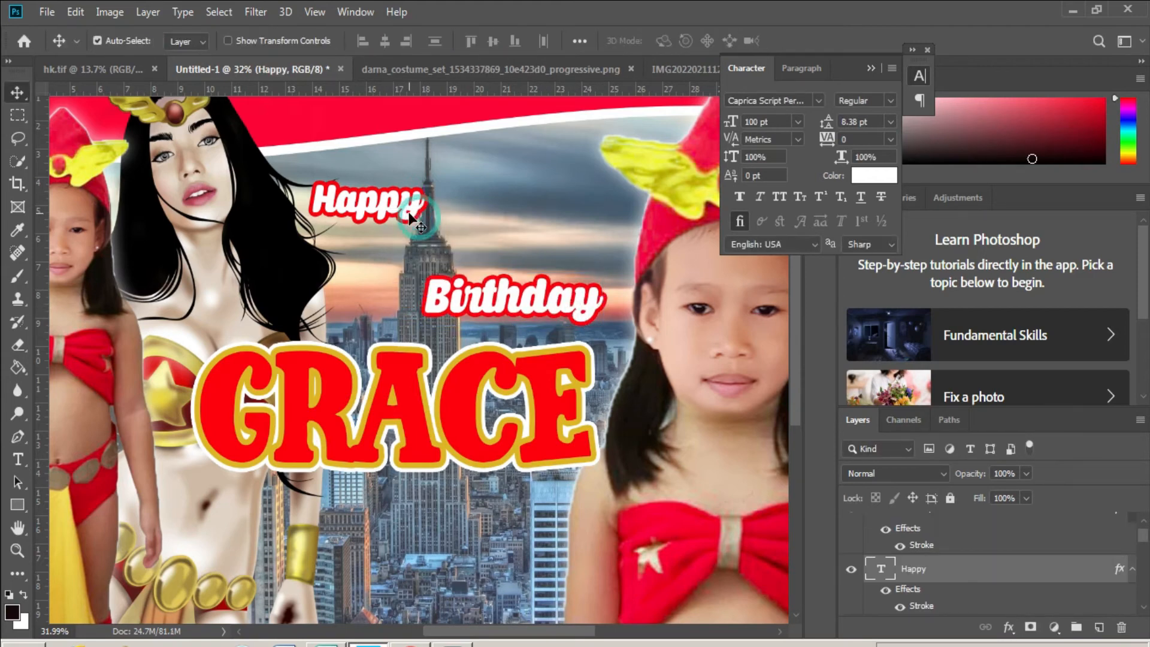
key("ctrl+t")
left_click_drag(426, 228, 533, 189)
key("Return")
- Retype the Happy duplicate as an 8 set in Impact
double_click(533, 189)
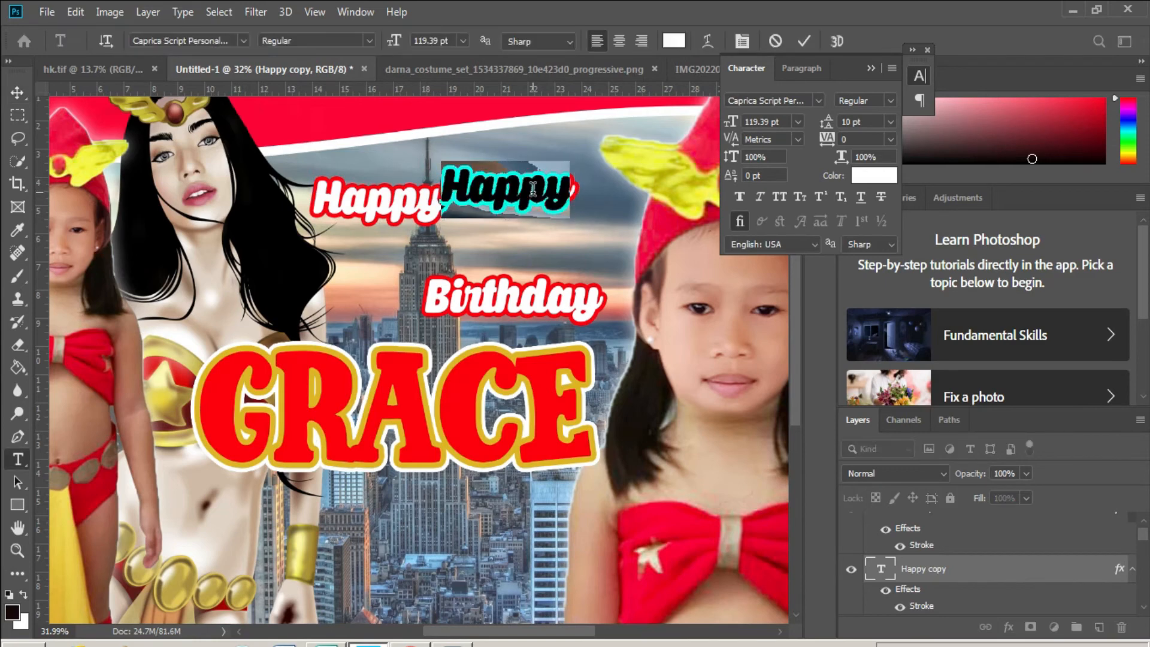
type("7")
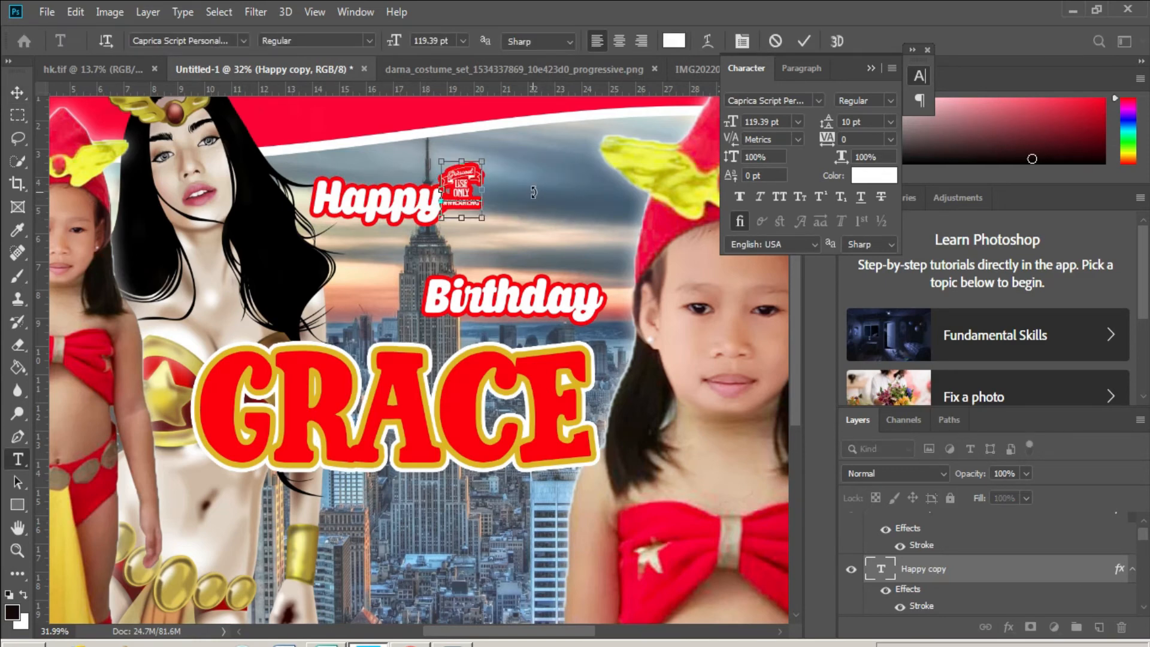
key("ctrl+a")
left_click(242, 41)
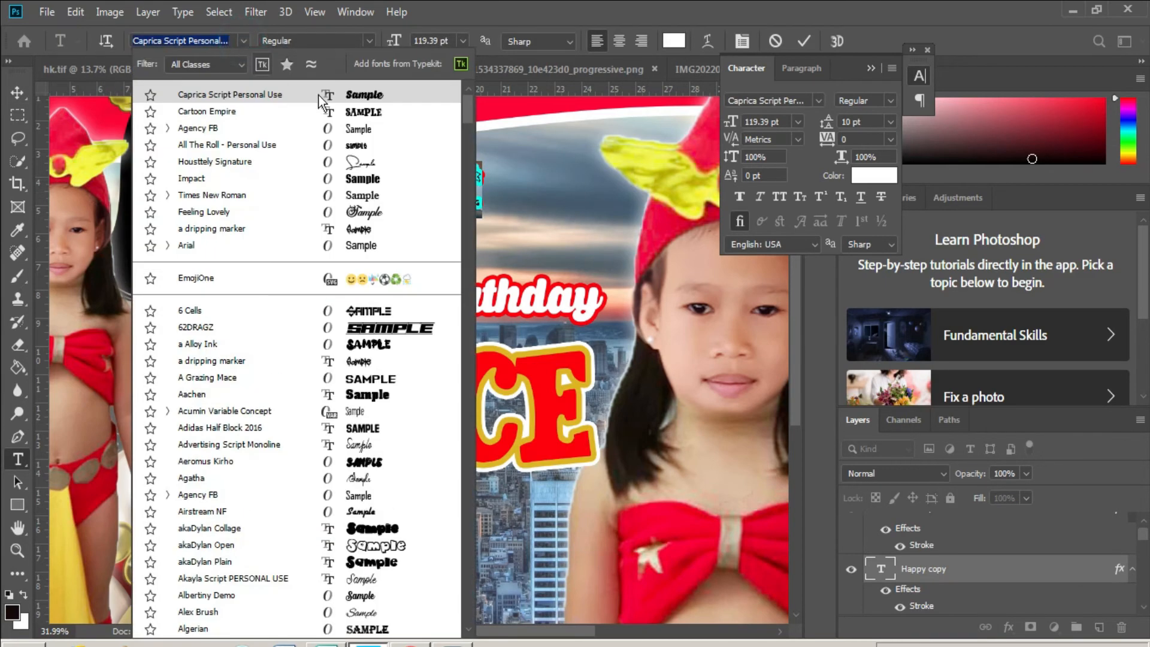
left_click(369, 180)
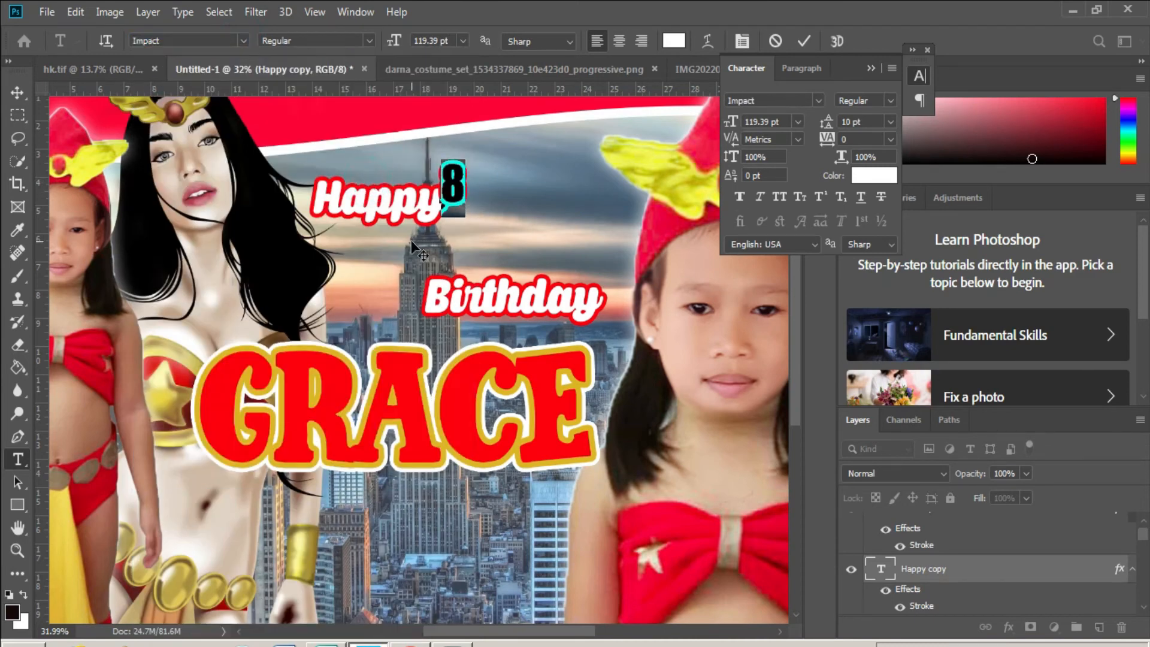
key("ctrl+Return")
- Stretch the 8 up to about 359 pt, standing tall beside Happy
key("ctrl+t")
left_click_drag(457, 217, 519, 291)
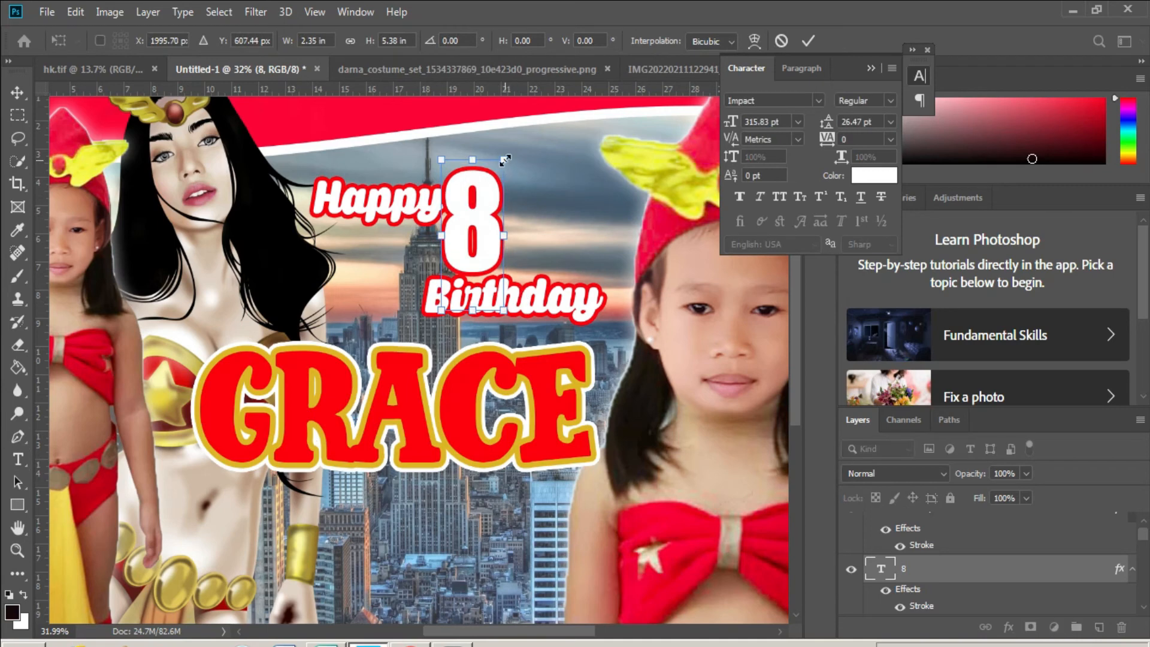
left_click_drag(503, 160, 534, 149)
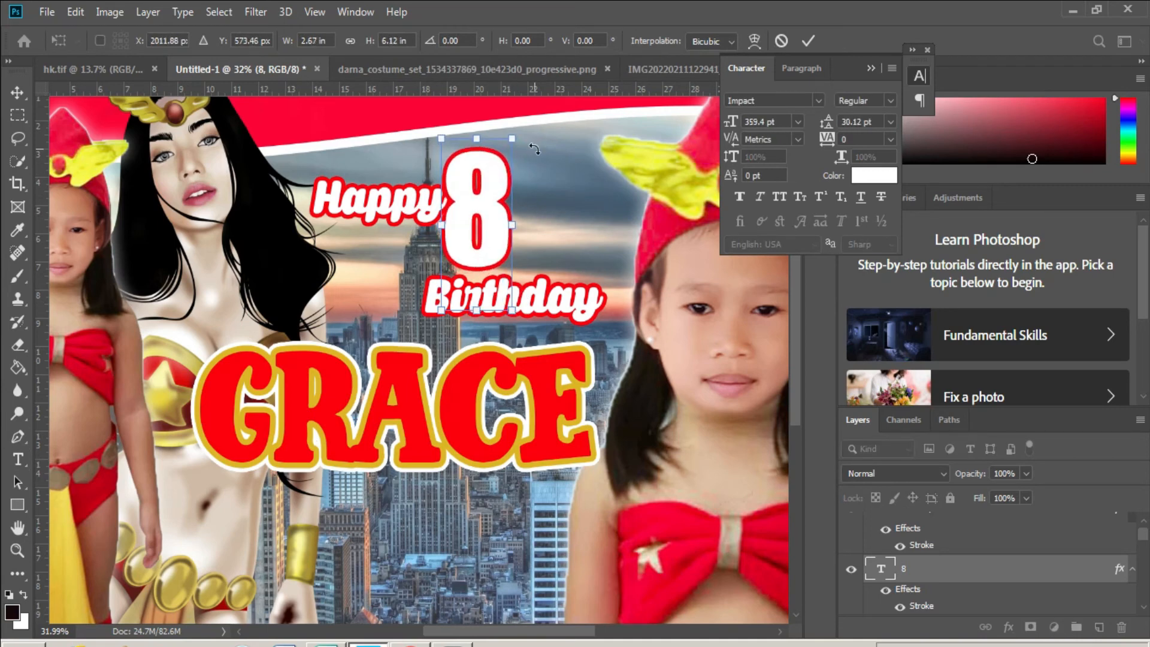
key("Return")
left_click(398, 201, "ctrl")
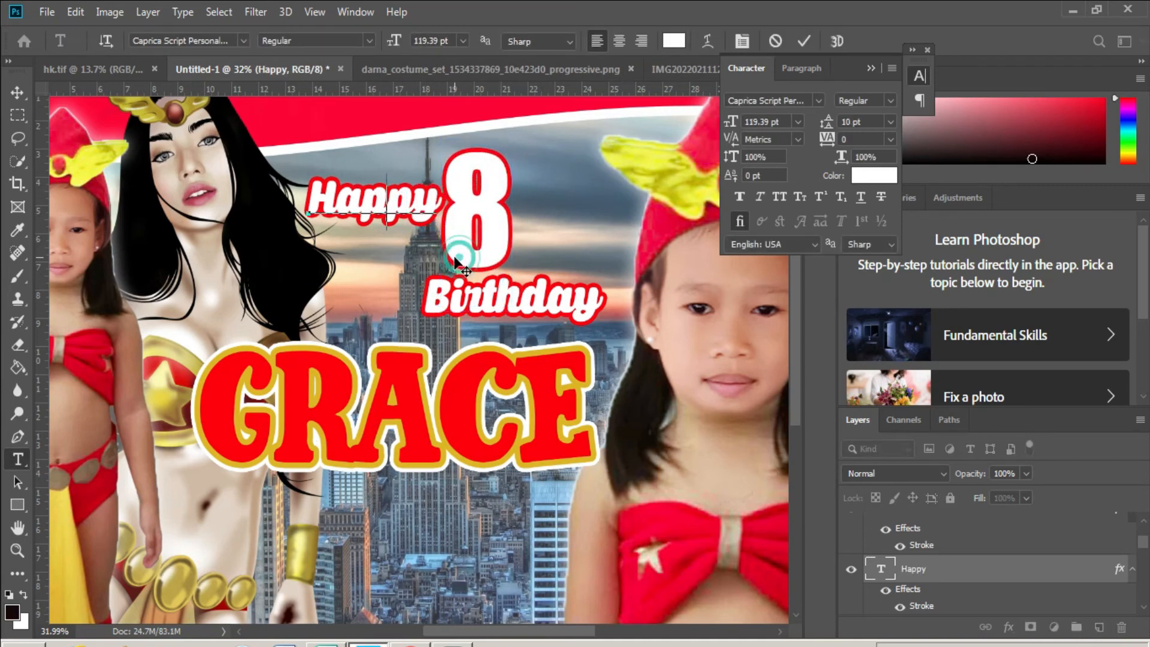
- Duplicate Happy to the right and retype it as a small 'th' beside the 8
scroll(934, 495, "up", 2)
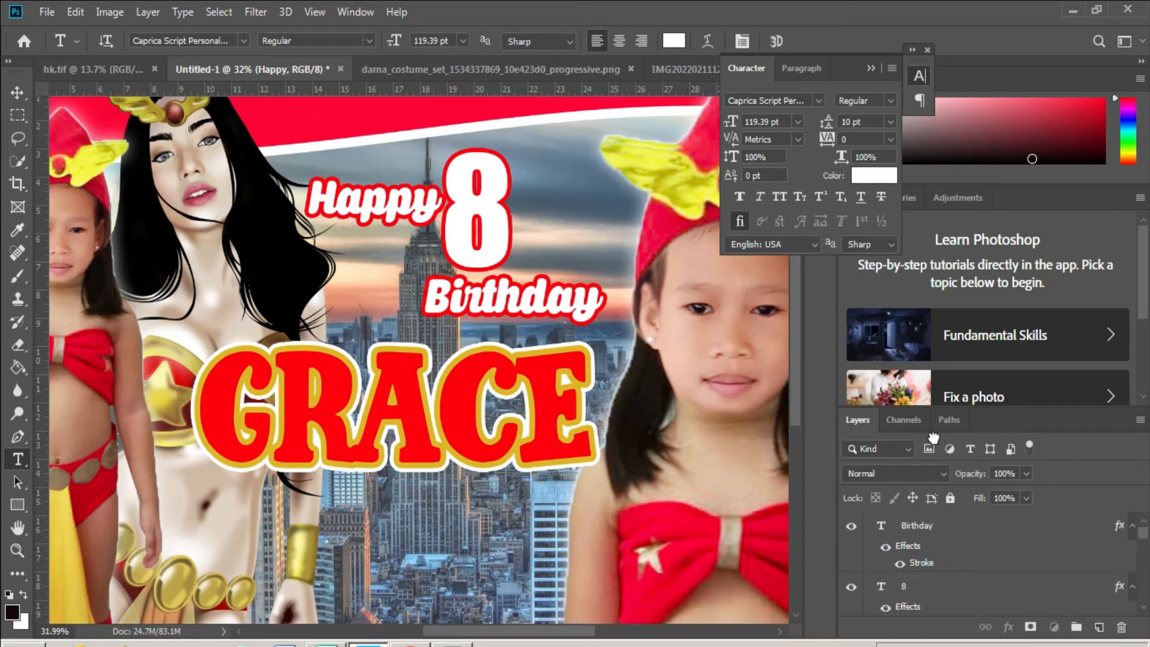
scroll(928, 515, "up", 1)
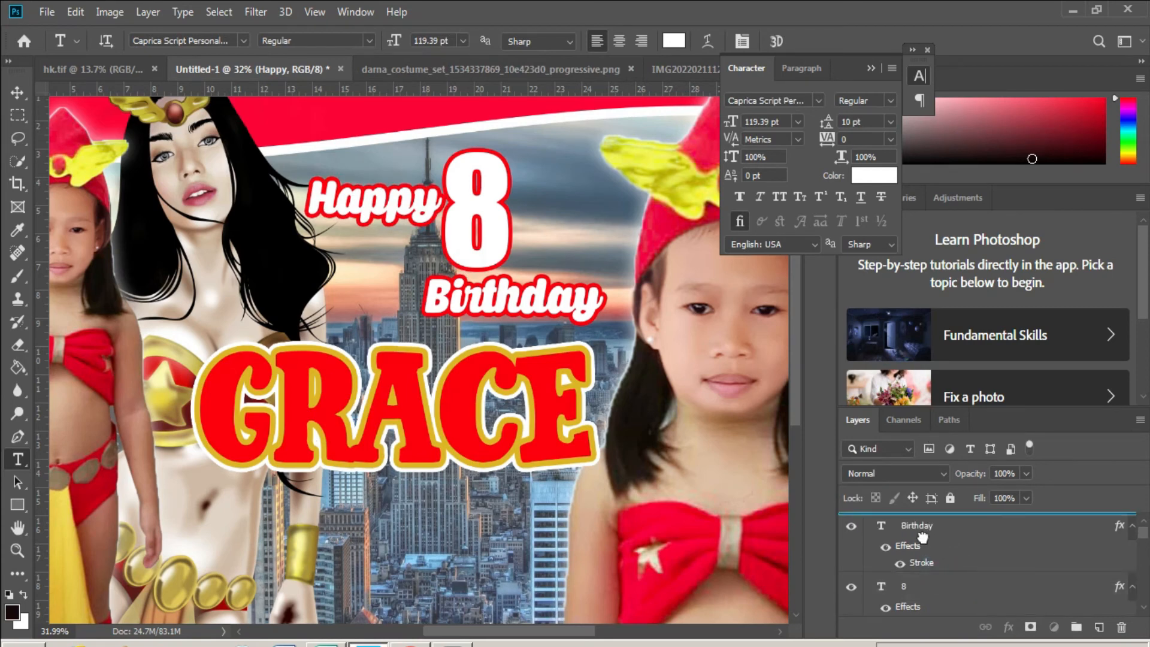
left_click(424, 217)
left_click(479, 280)
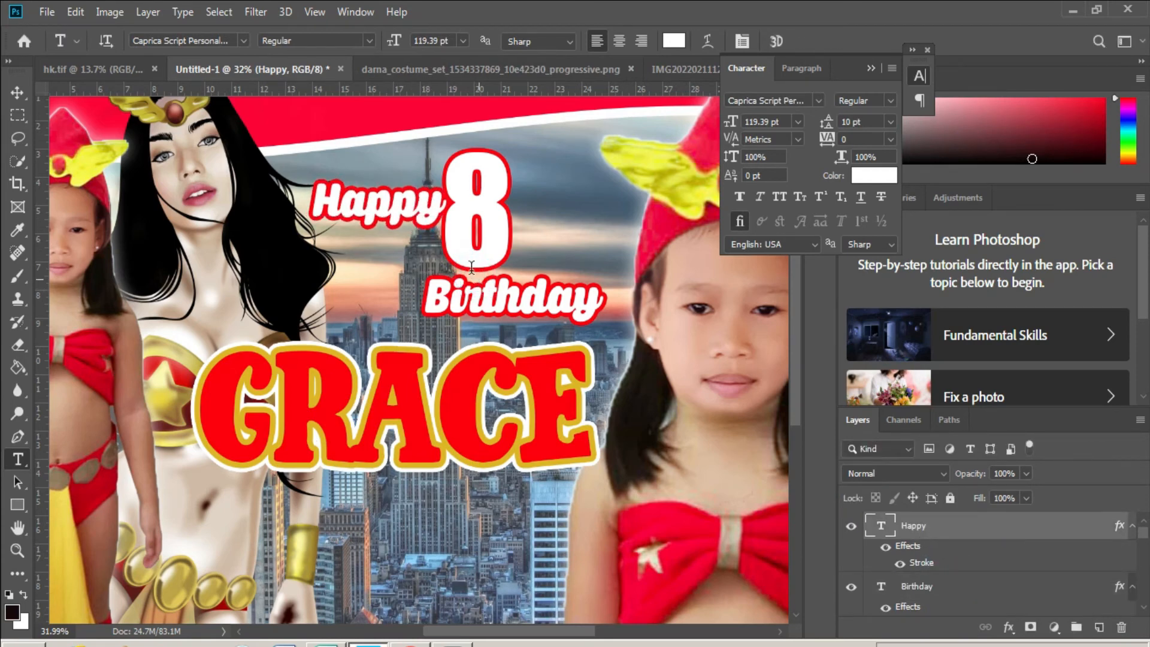
key("v")
left_click_drag(388, 206, 610, 205)
key("t")
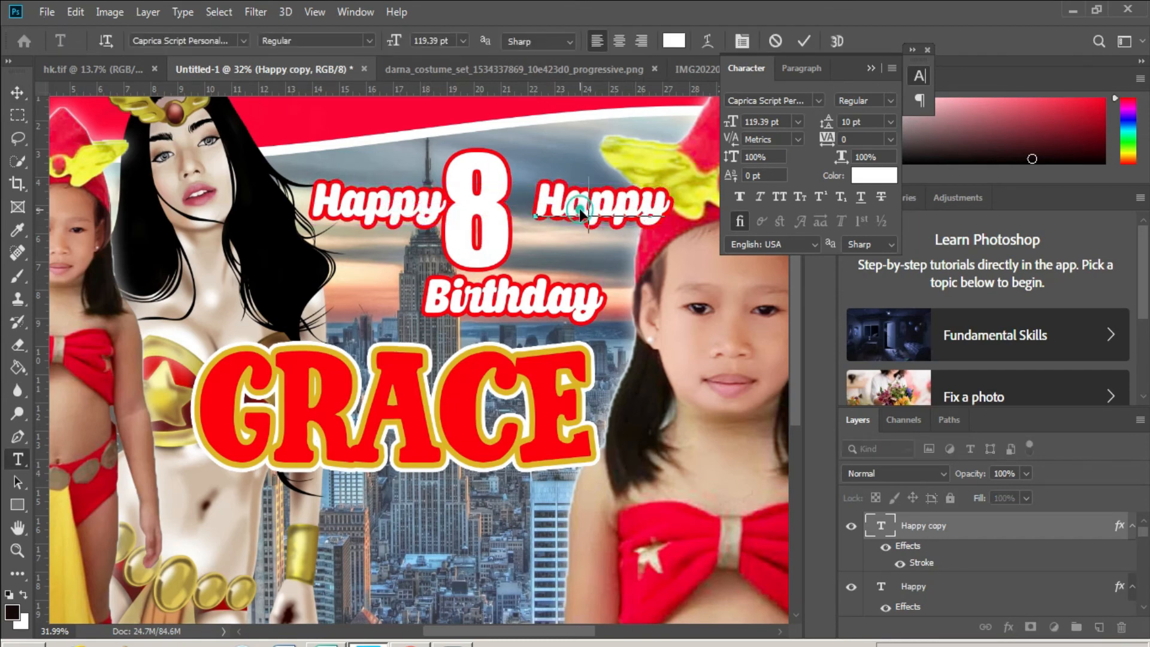
double_click(599, 206)
type("th")
left_click_drag(604, 246, 581, 239)
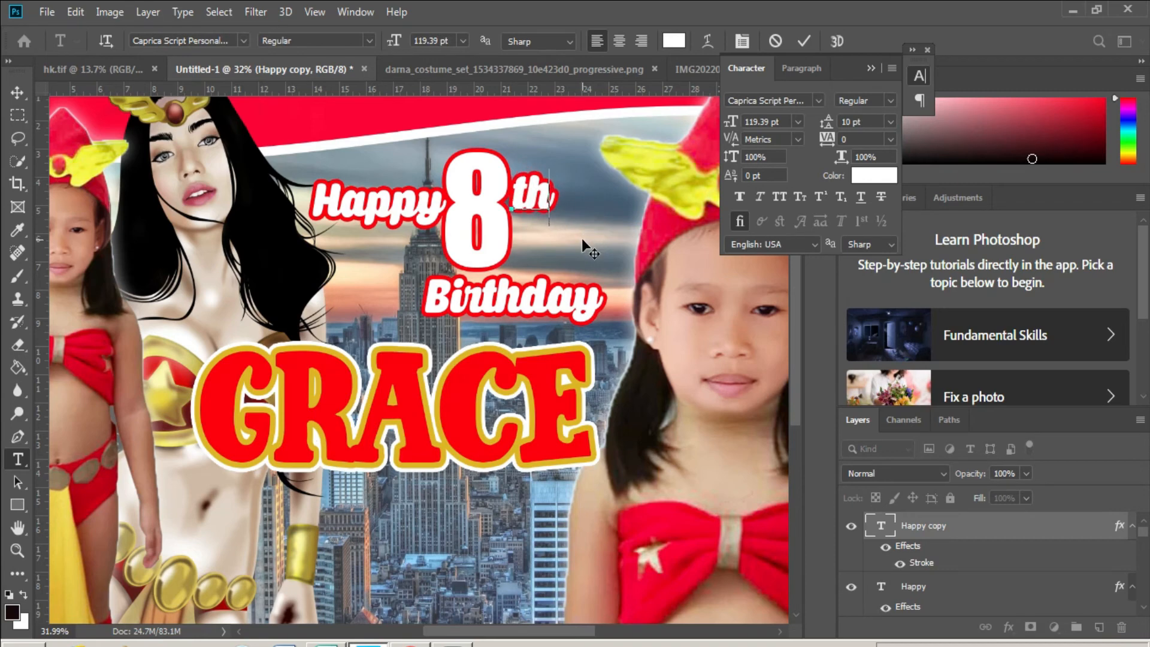
key("ctrl+Return")
- Shift the Birthday text slightly to the right
left_click(590, 345, "ctrl")
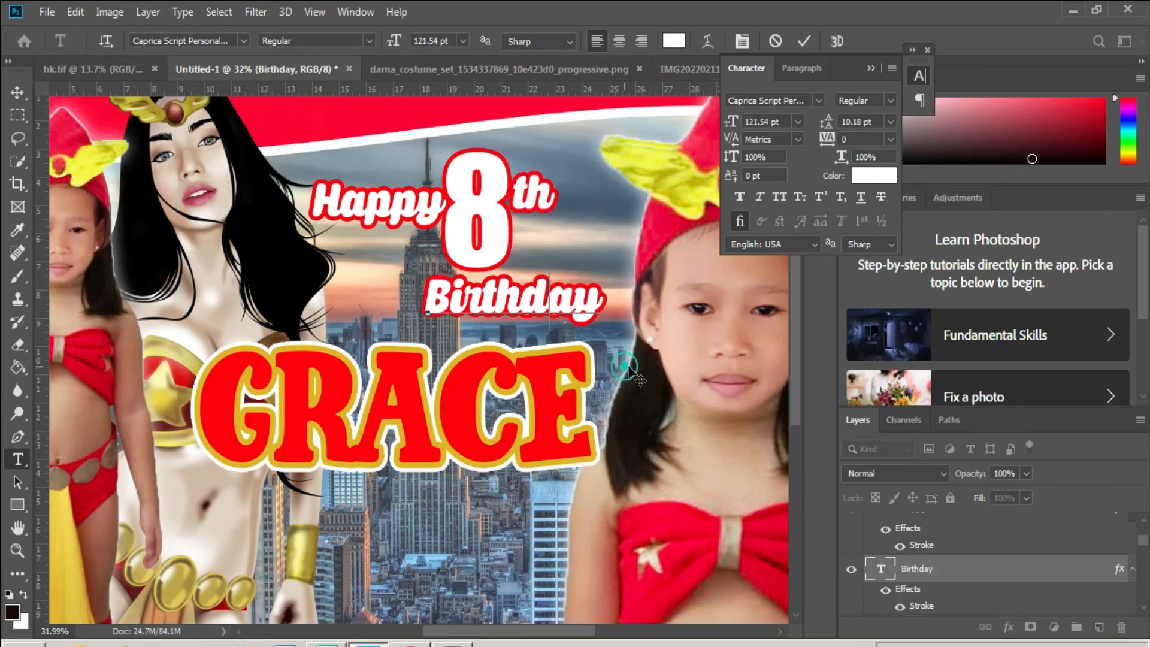
left_click_drag(592, 347, 602, 349)
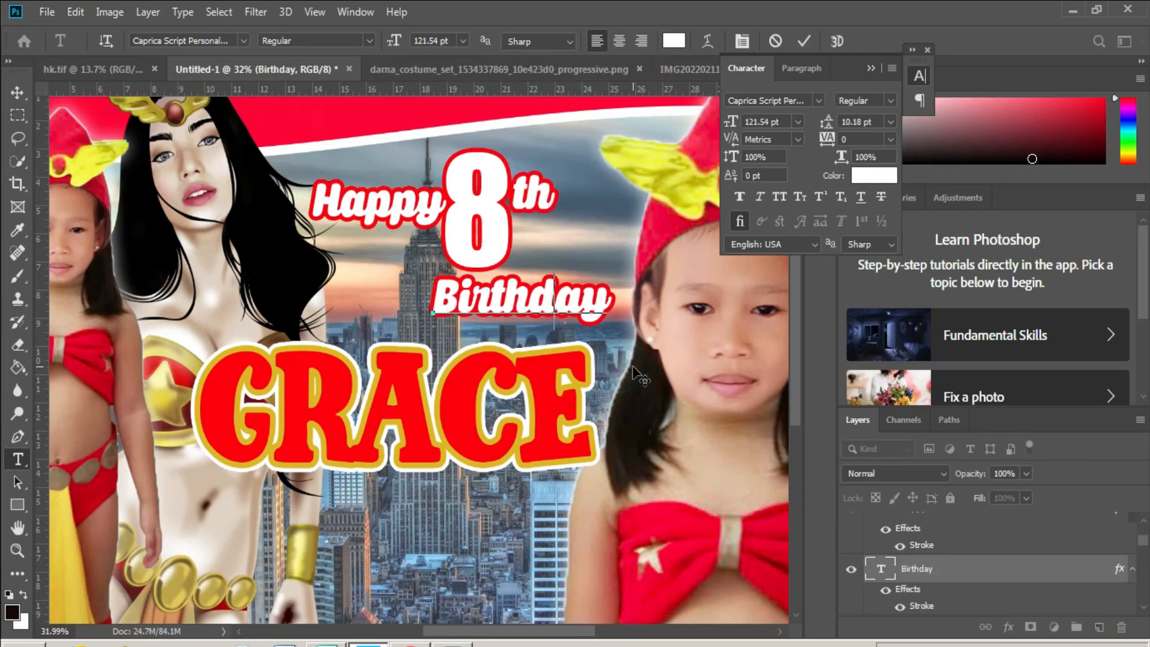
key("v")
right_click(552, 314)
- Copy the Birthday line below GRACE and retype it as the child's surname
left_click(592, 312)
left_click_drag(592, 311, 554, 529)
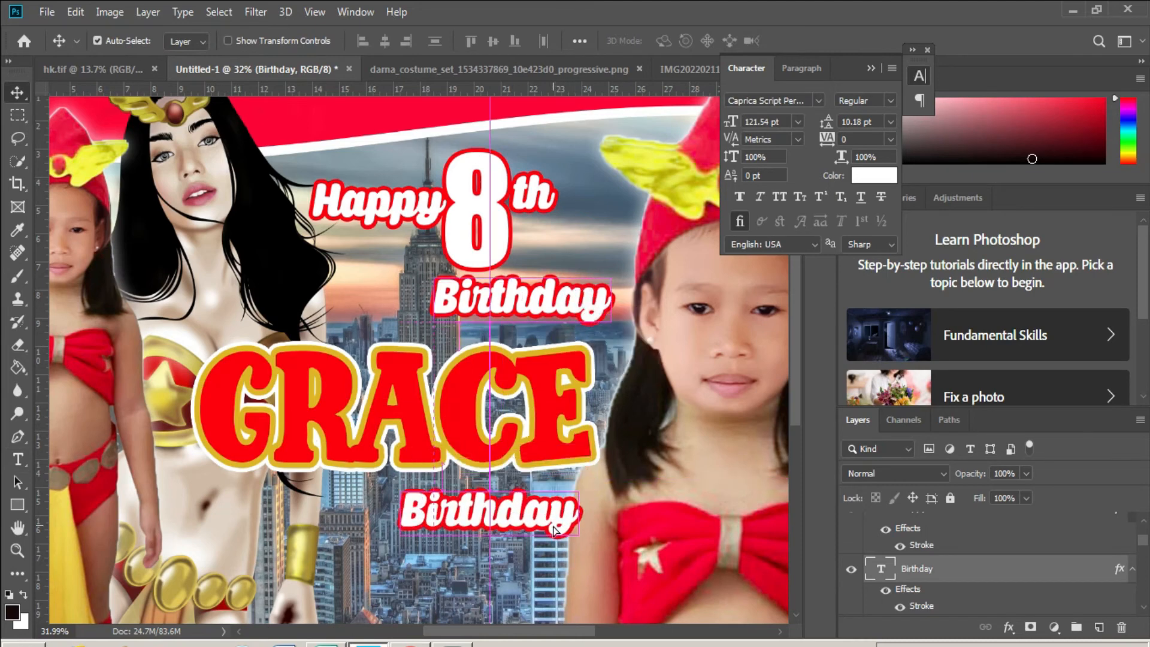
key("t")
double_click(548, 506)
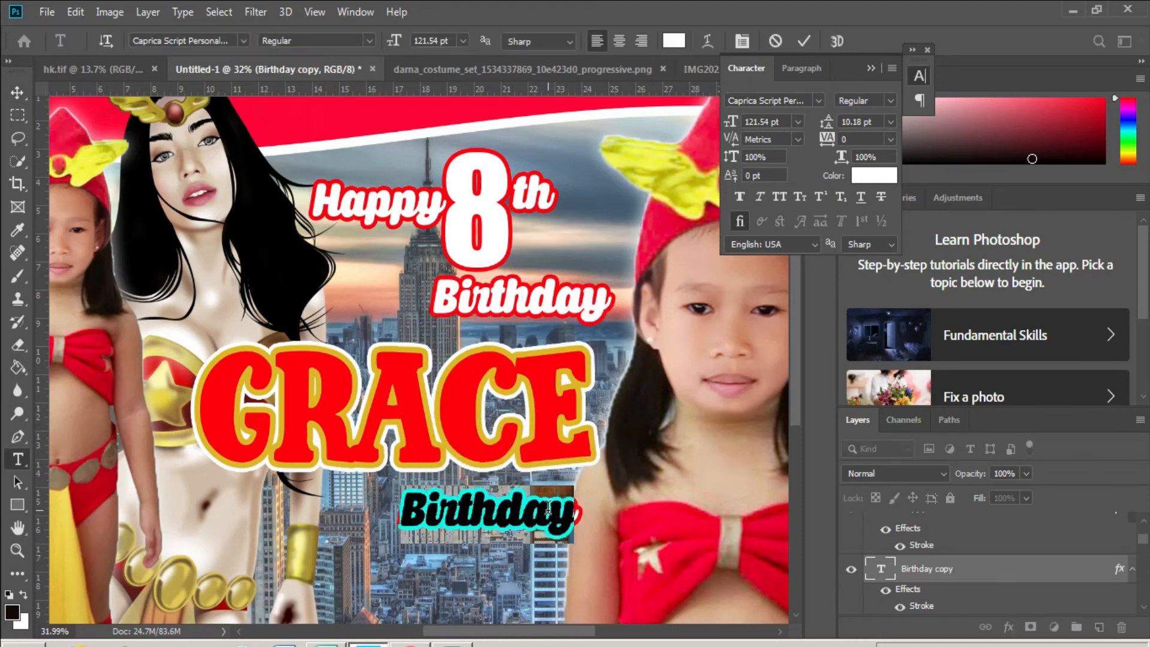
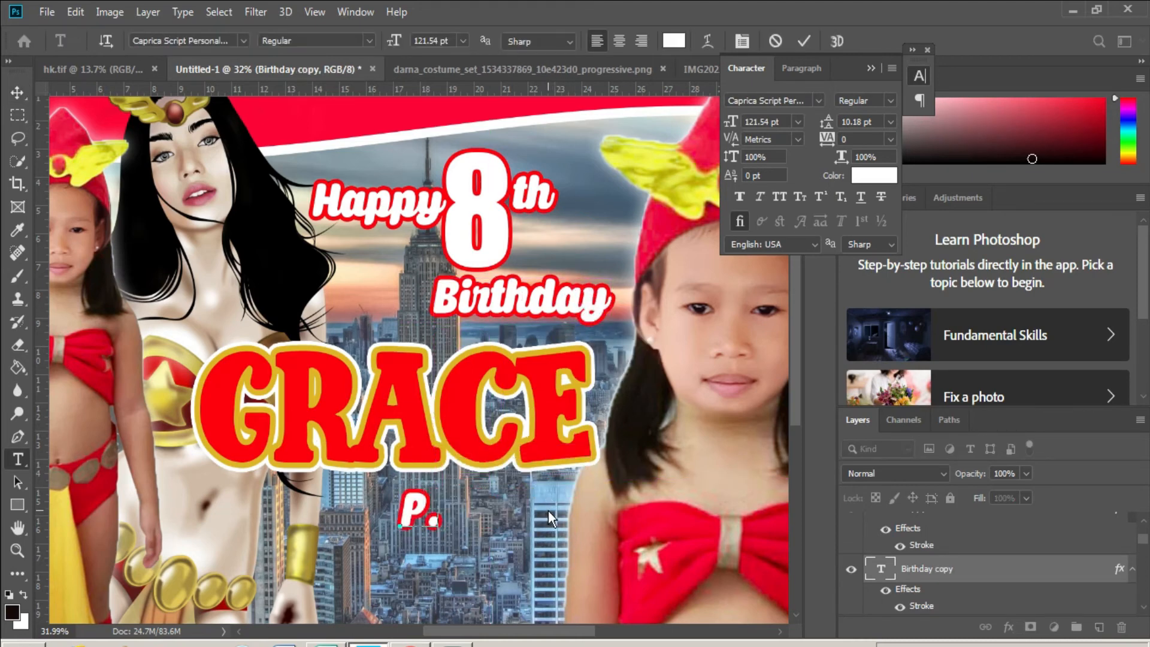
key("ctrl+Return")
- Position the surname line right-aligned just beneath GRACE
key("v")
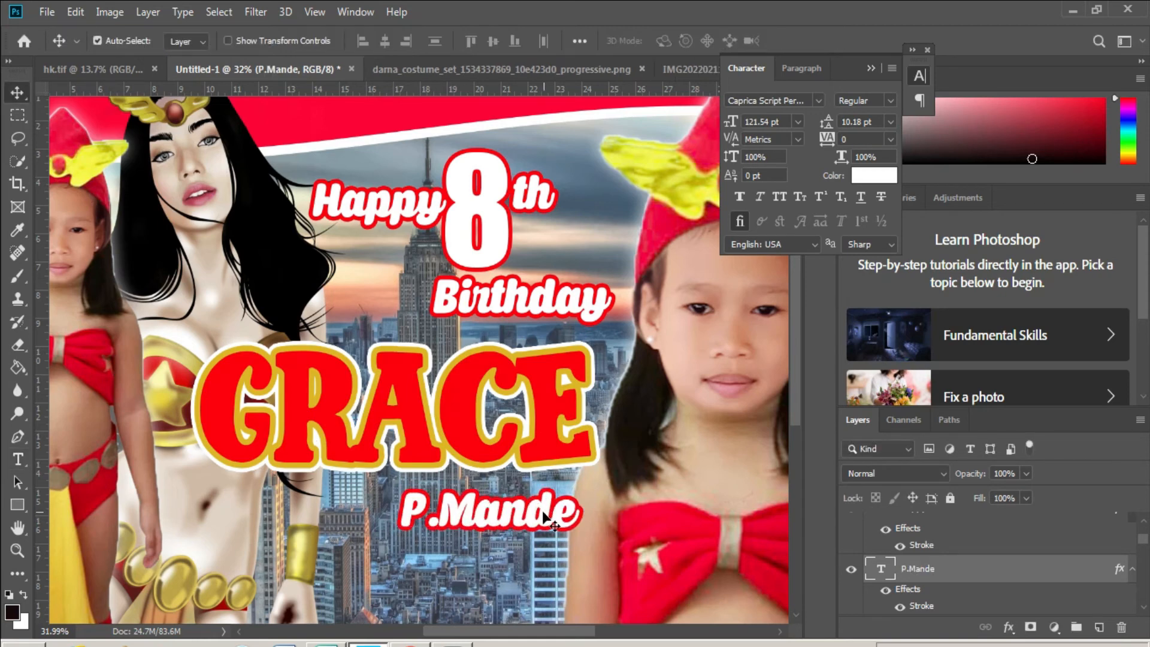
left_click_drag(545, 514, 573, 510)
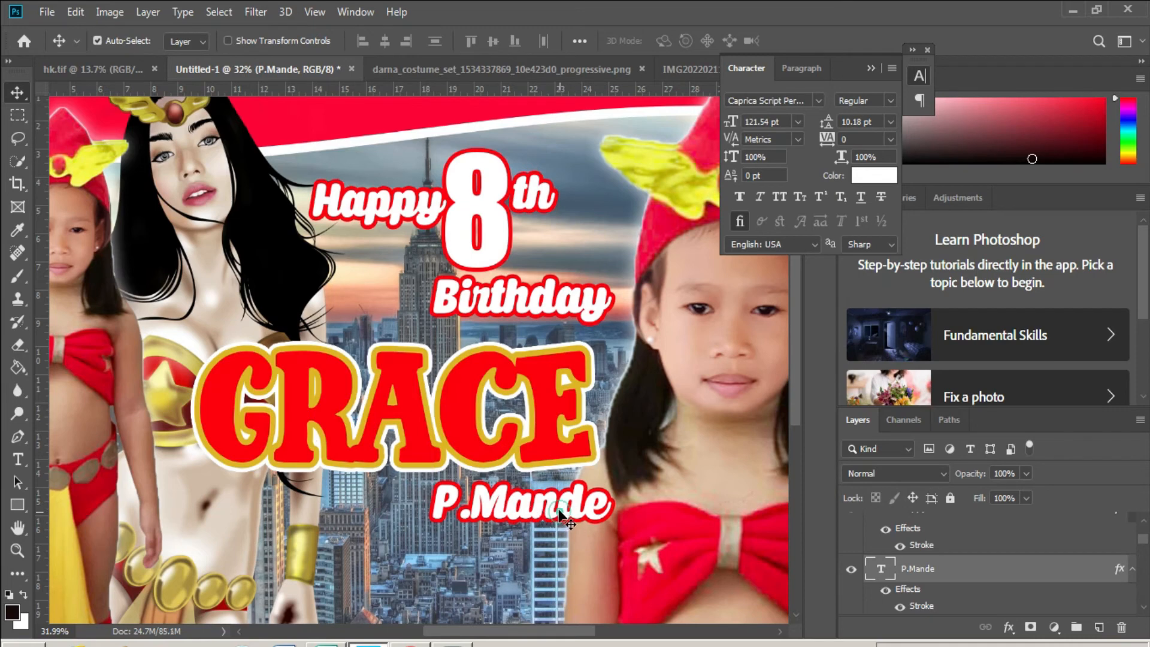
key("Up")
key("Up")
key("Up")
key("Up")
key("Up")
key("Up")
key("Up")
key("Up")
key("Up")
key("Up")
key("Up")
key("Up")
key("Up")
key("Up")
key("Up")
key("Up")
key("Up")
key("Up")
key("Up")
key("Up")
key("Left")
key("Left")
key("Left")
key("Left")
key("Left")
key("Left")
key("Left")
key("Left")
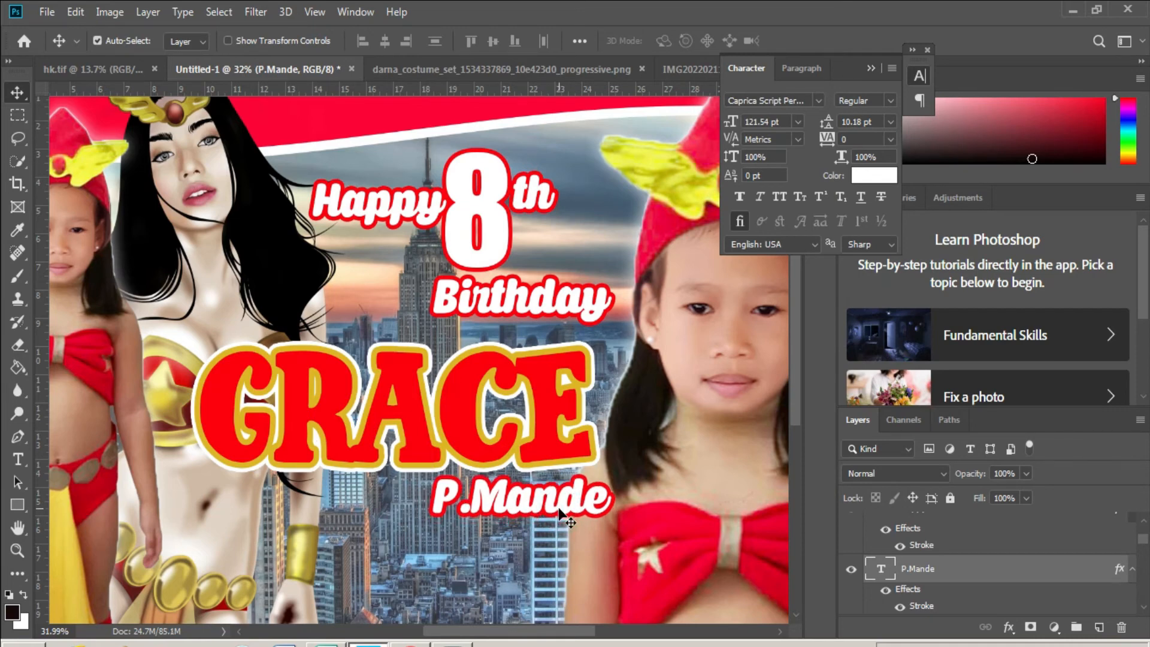
key("Up")
key("Up")
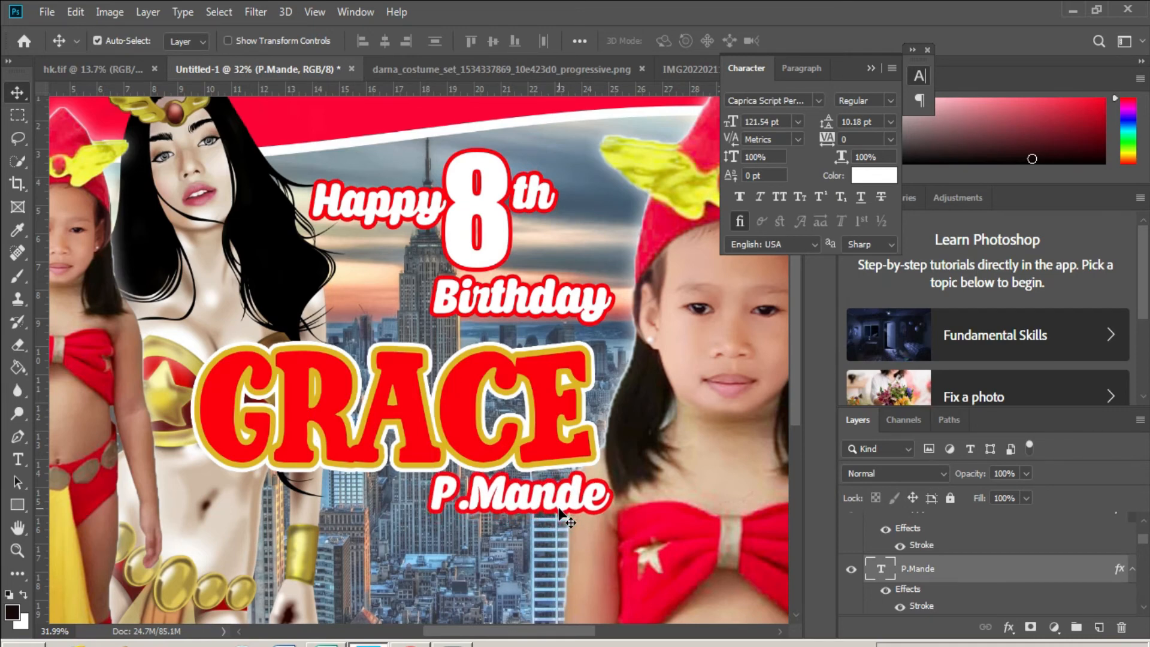
key("Down")
key("Down")
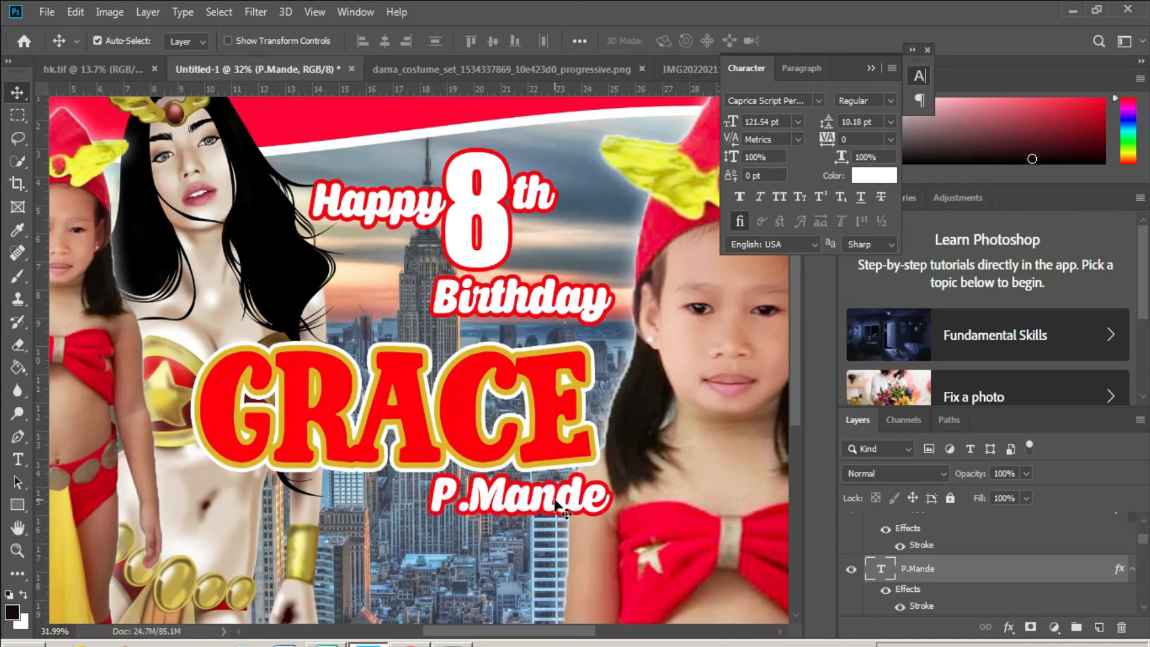
left_click_drag(556, 506, 525, 503)
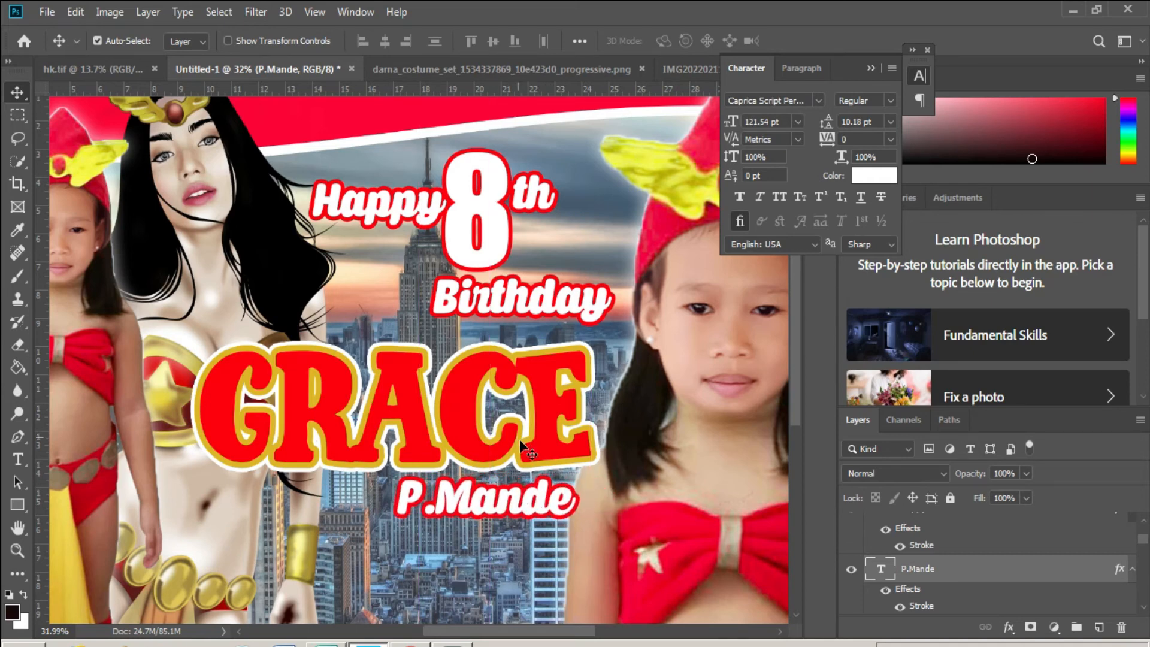
scroll(314, 477, "down", 3)
scroll(343, 436, "up", 2)
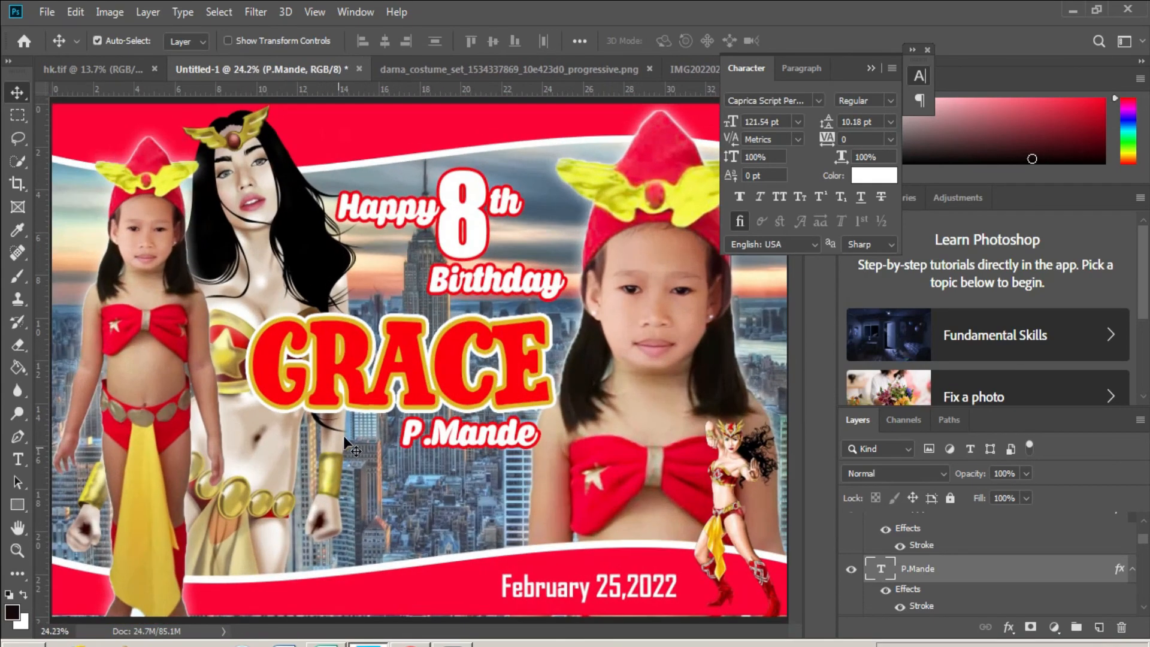
scroll(343, 436, "down", 1)
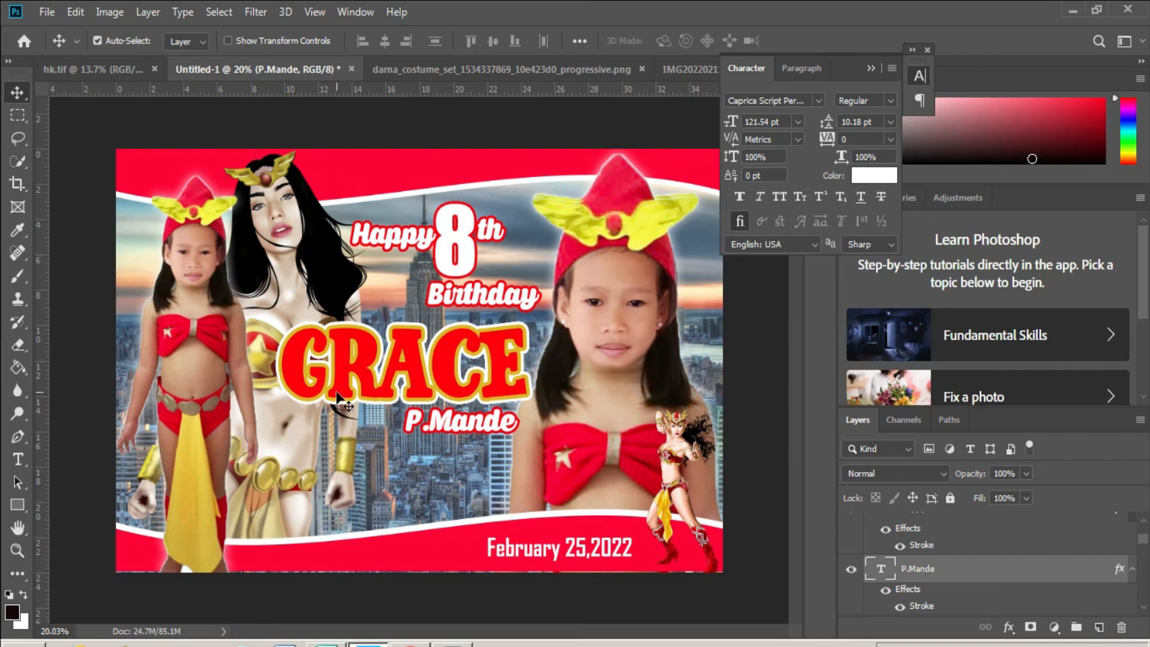
right_click(495, 174)
left_click(504, 166)
- Place-embed the Darna image, enlarge it and set it beside the 8th
left_click(47, 12)
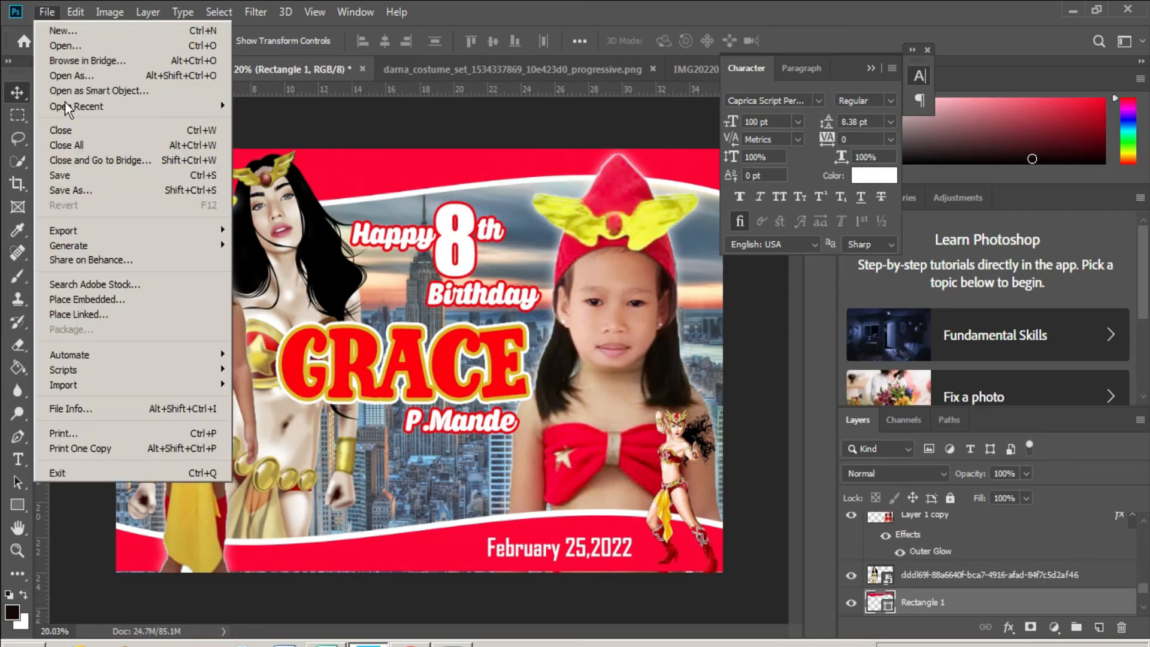
left_click(143, 306)
double_click(573, 138)
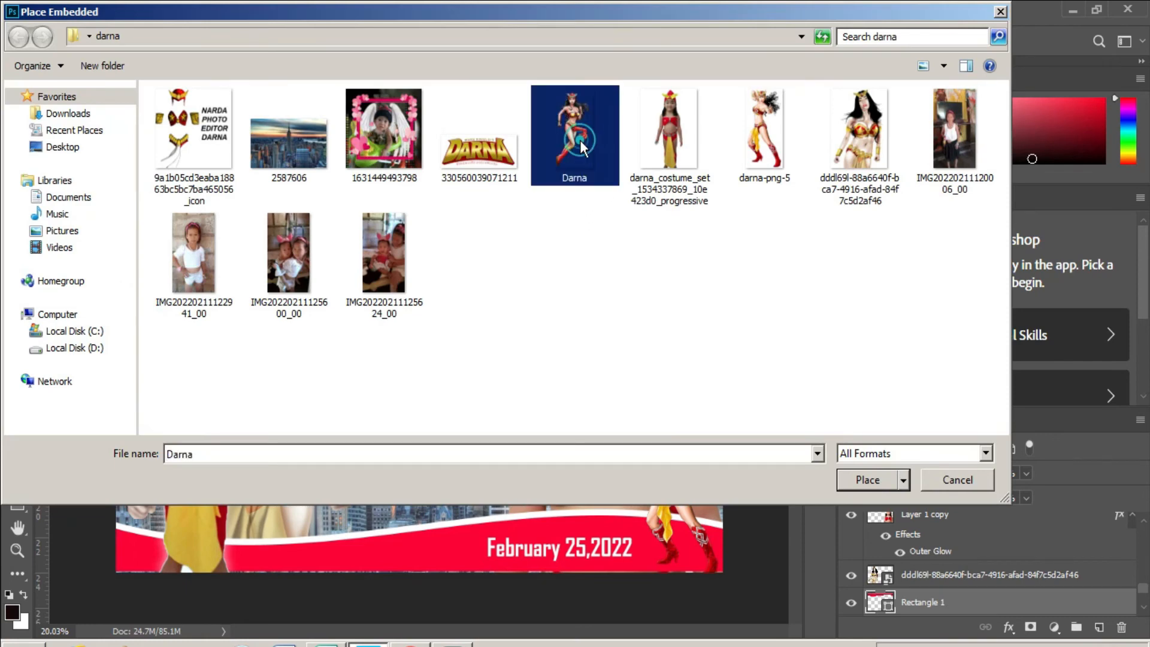
left_click_drag(482, 249, 488, 225)
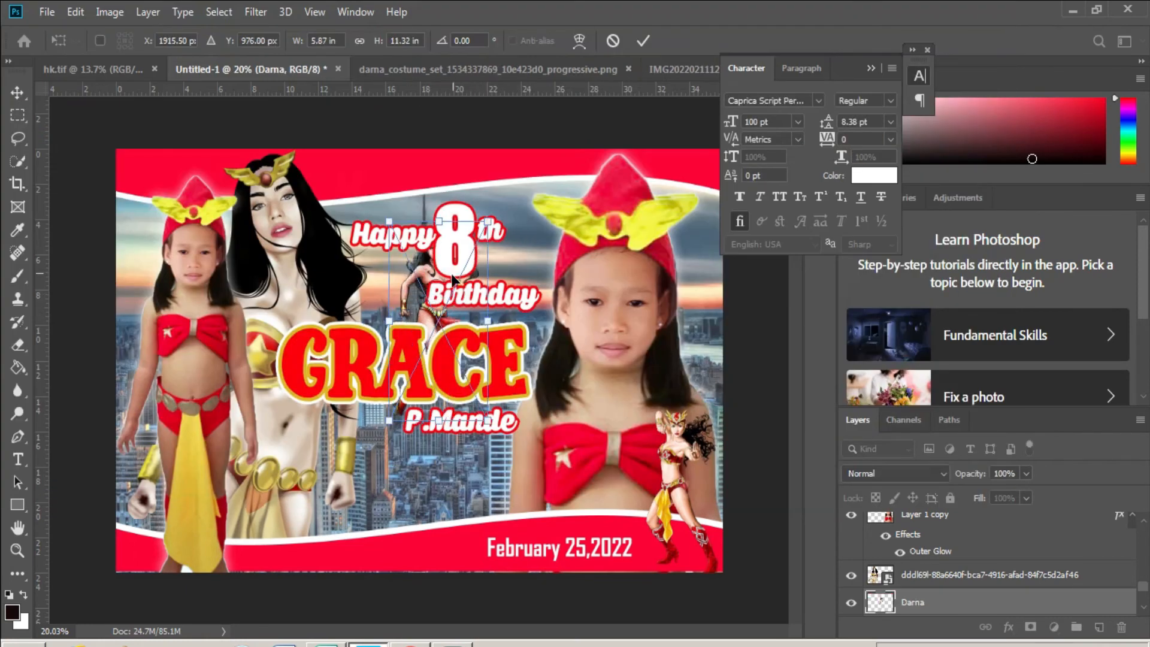
left_click_drag(449, 280, 530, 206)
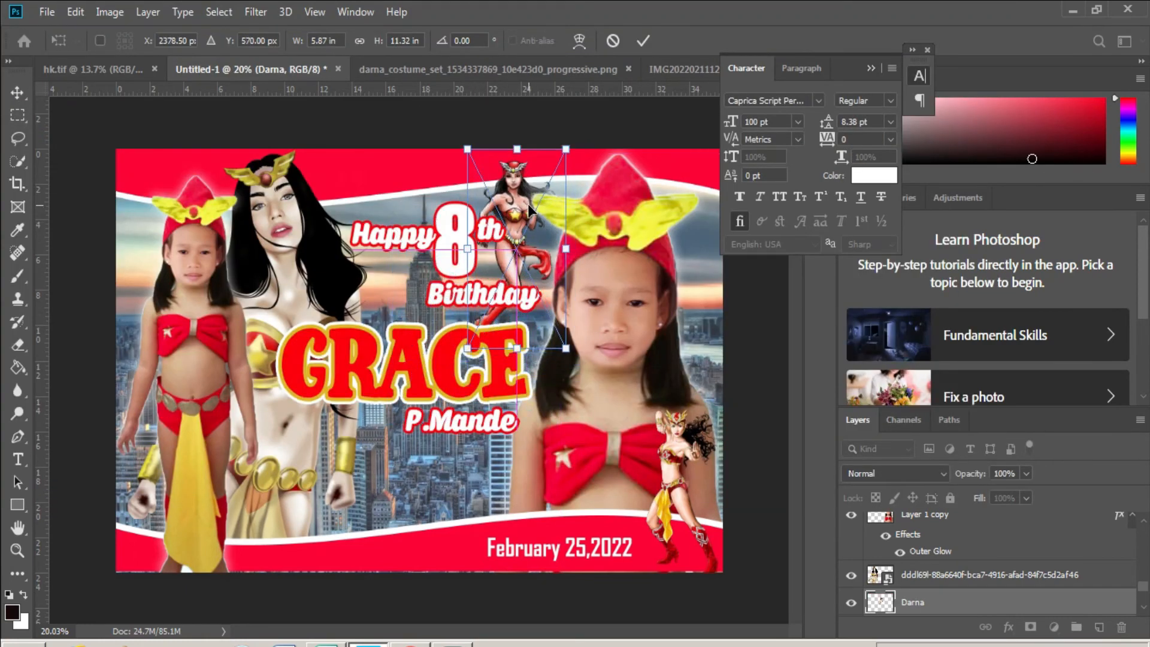
key("Return")
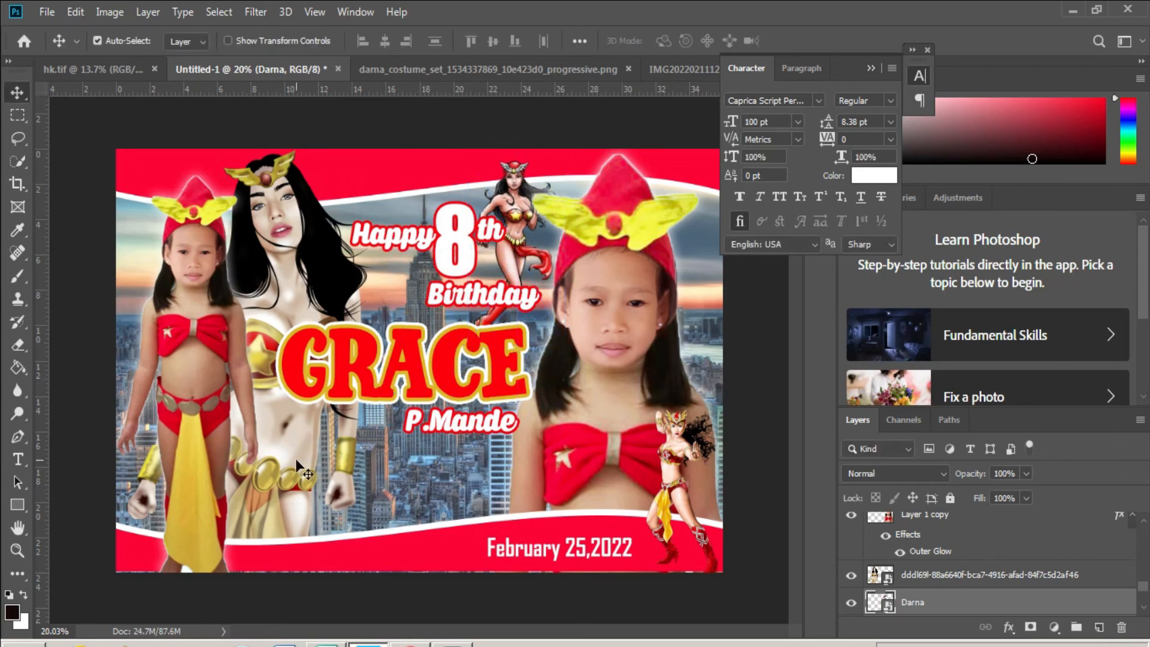
scroll(297, 526, "up", 2)
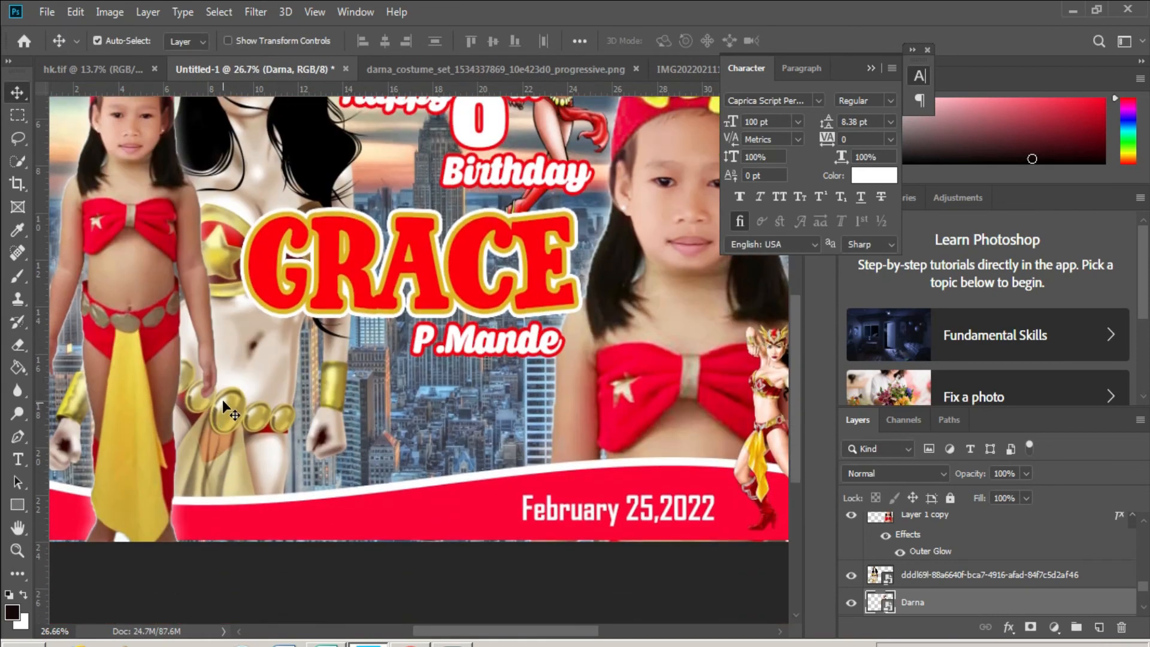
- Draw a tall red rounded rectangle below the surname
right_click(336, 521)
left_click(366, 531)
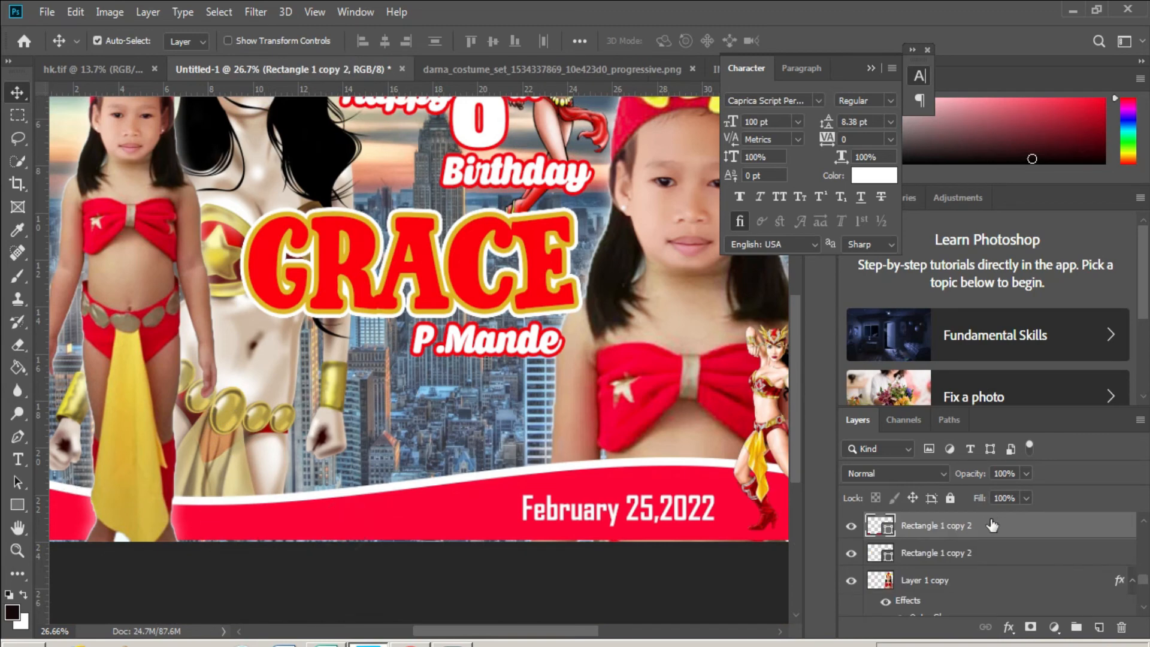
scroll(963, 558, "up", 5)
left_click(945, 526)
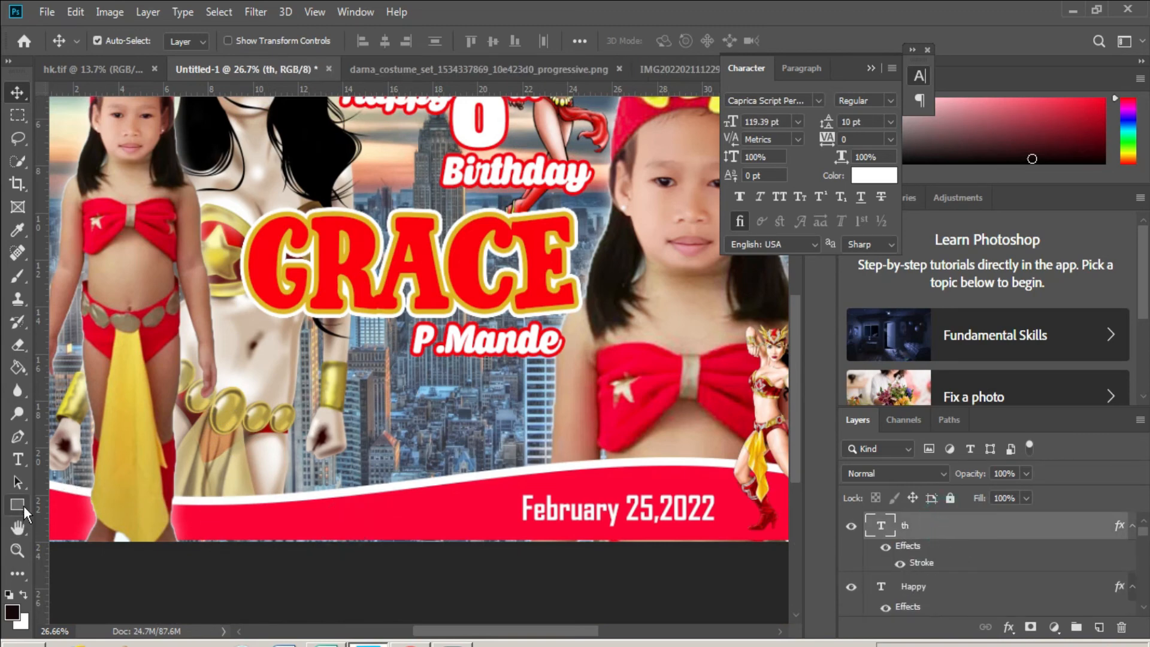
left_click(26, 502)
left_click(85, 522)
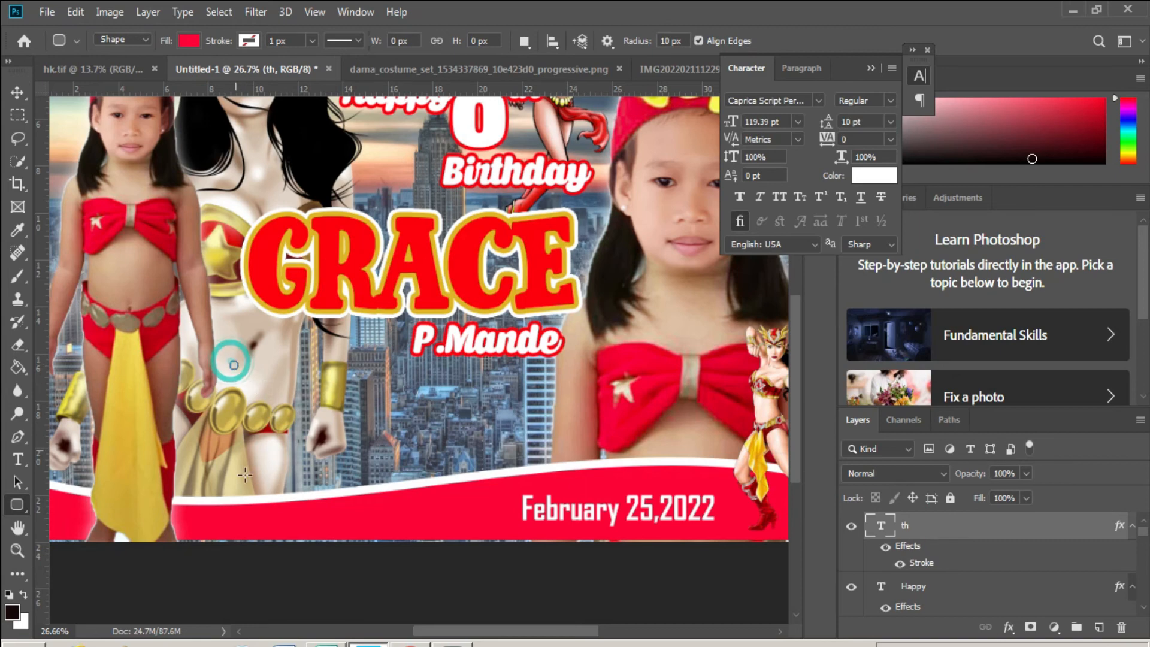
mouse_move(230, 361)
left_mouse_down()
mouse_move(273, 406)
mouse_move(286, 512)
mouse_move(307, 508)
left_mouse_up()
- Rasterize the rounded frame and give it a white stroke
key("b")
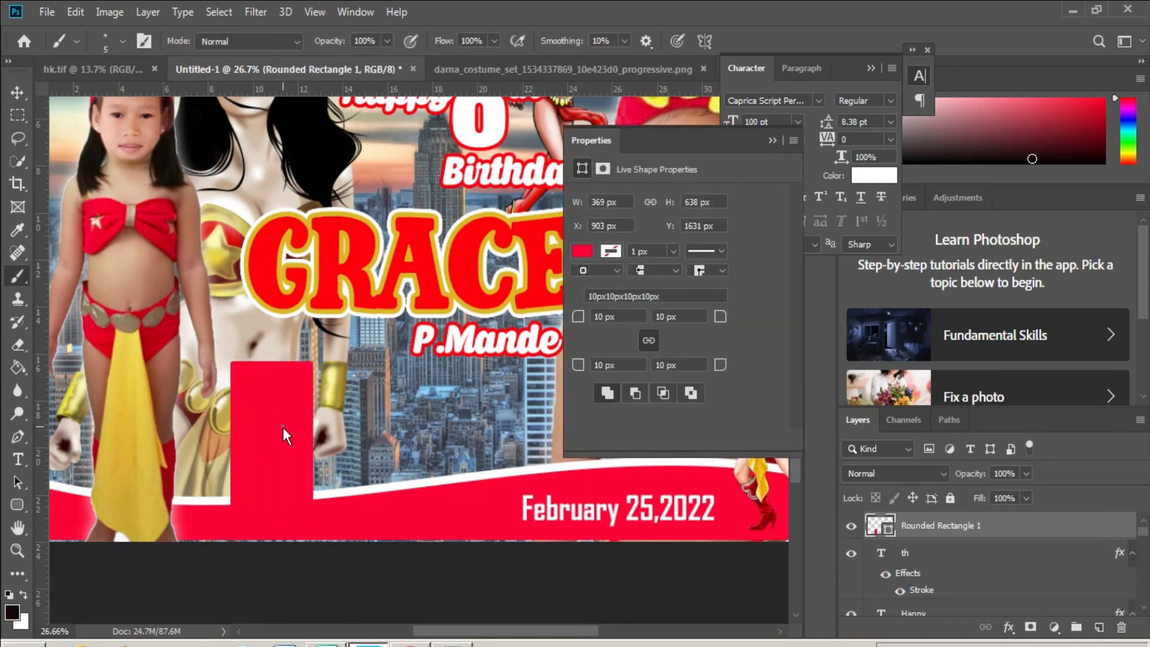
left_click(275, 423)
left_click(519, 252)
right_click(874, 529)
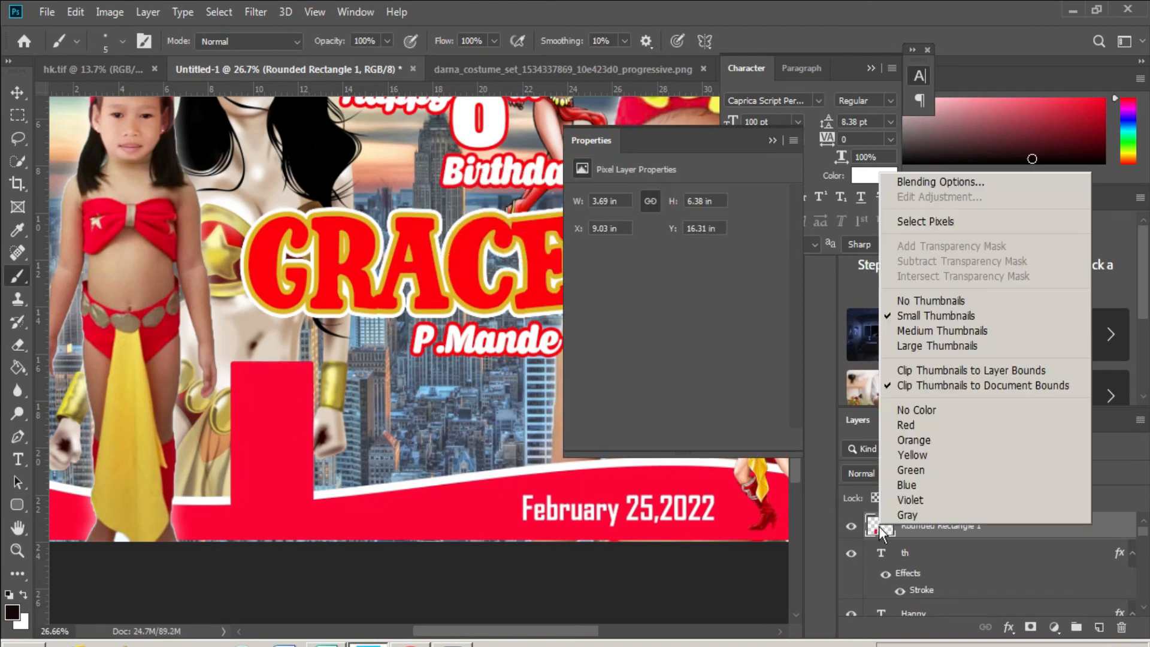
left_click(914, 181)
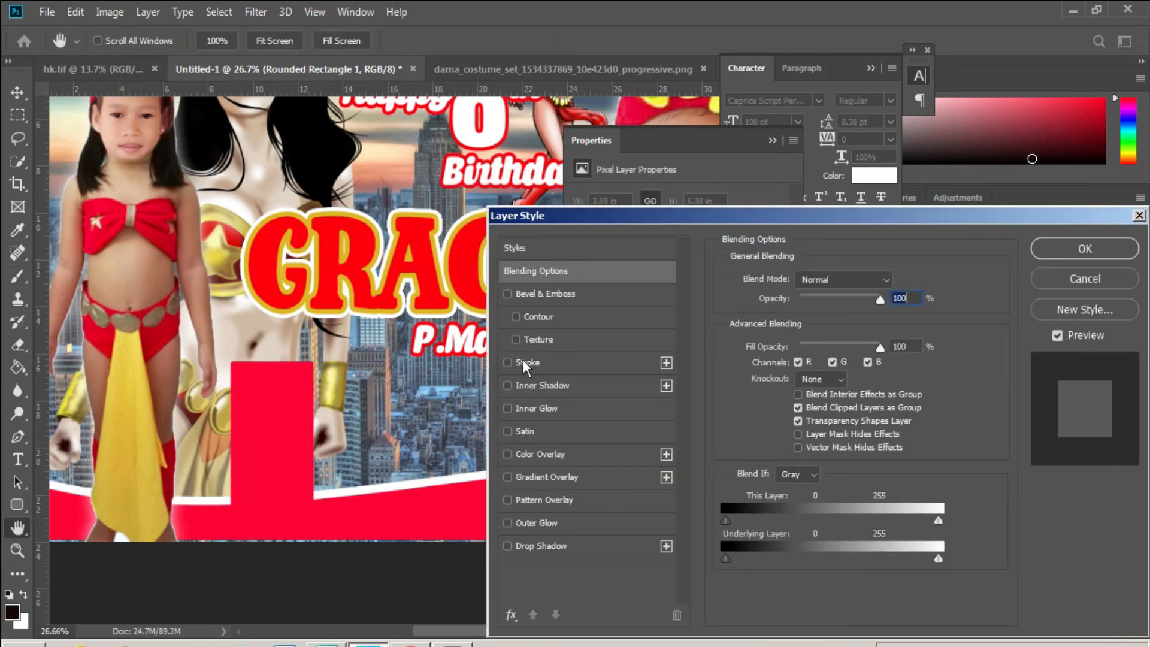
left_click(529, 361)
left_click(764, 406)
left_click_drag(724, 314, 708, 264)
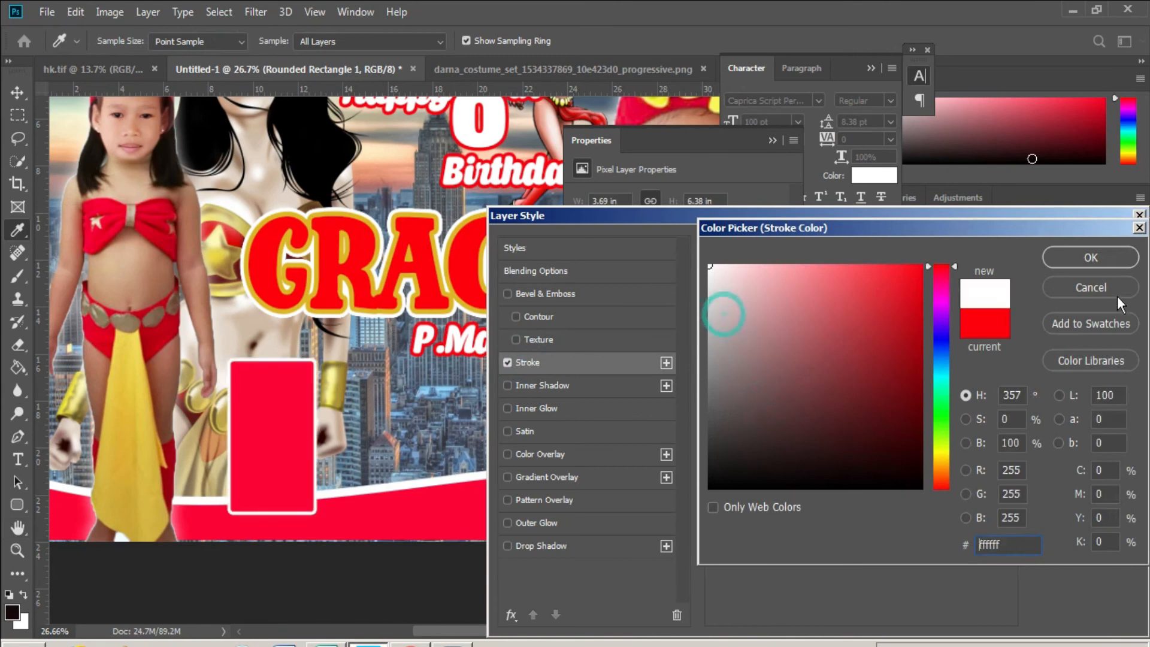
left_click(1106, 256)
left_click(1085, 249)
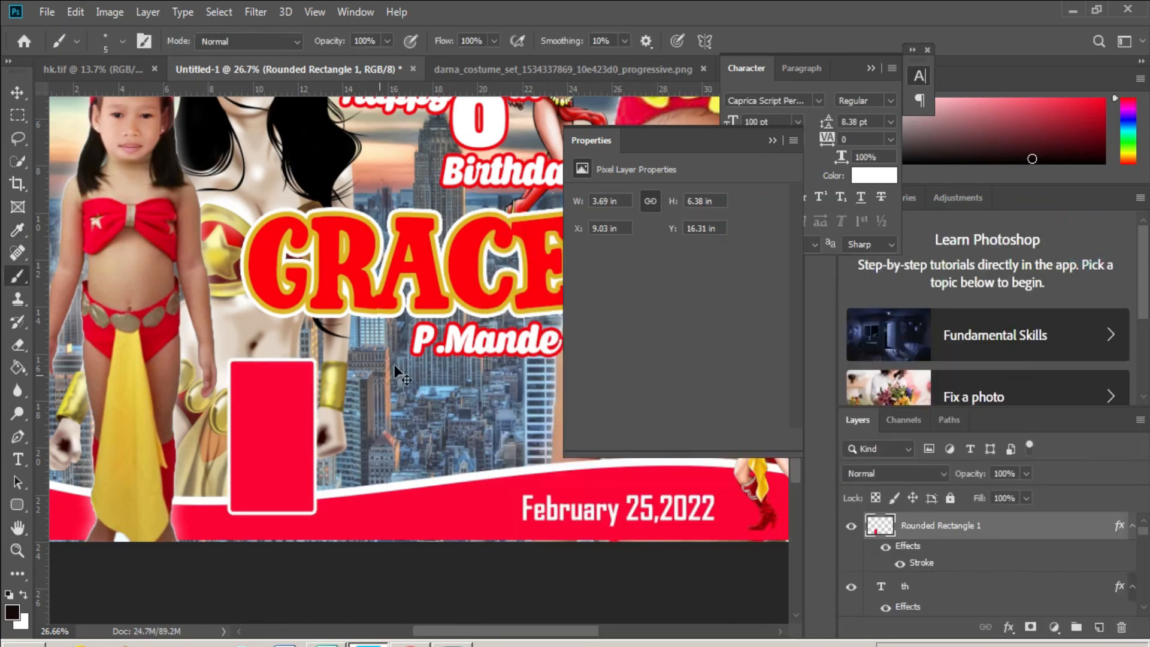
- Duplicate the white-bordered red frame to its right to form a row
key("v")
left_click(771, 141)
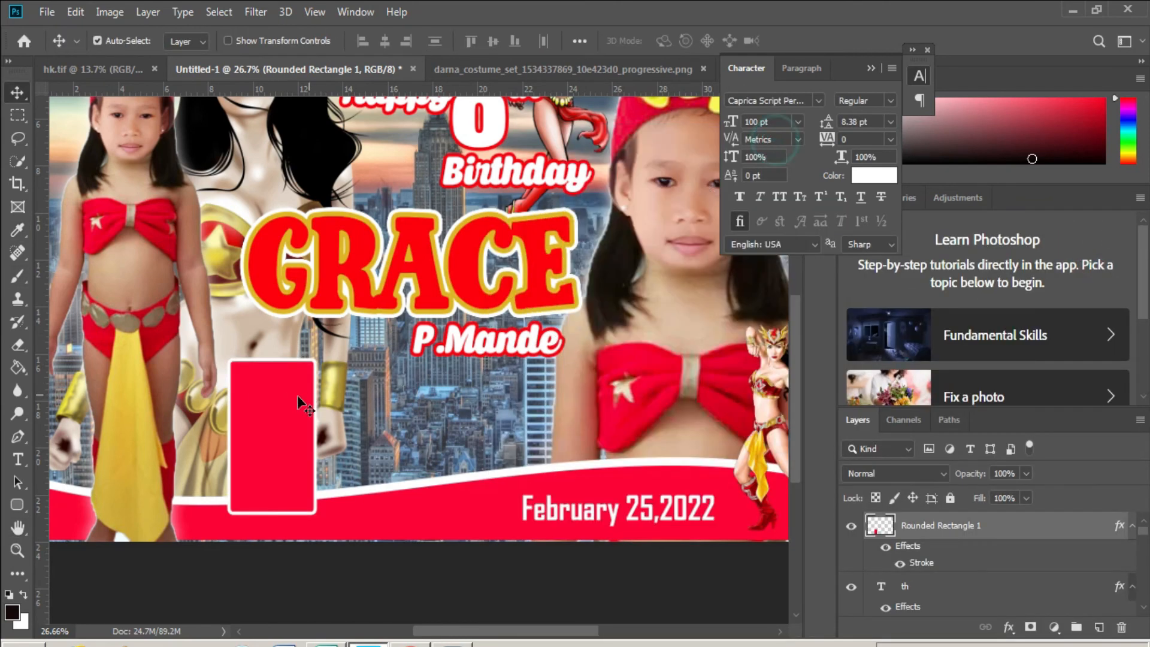
left_click_drag(293, 415, 466, 401)
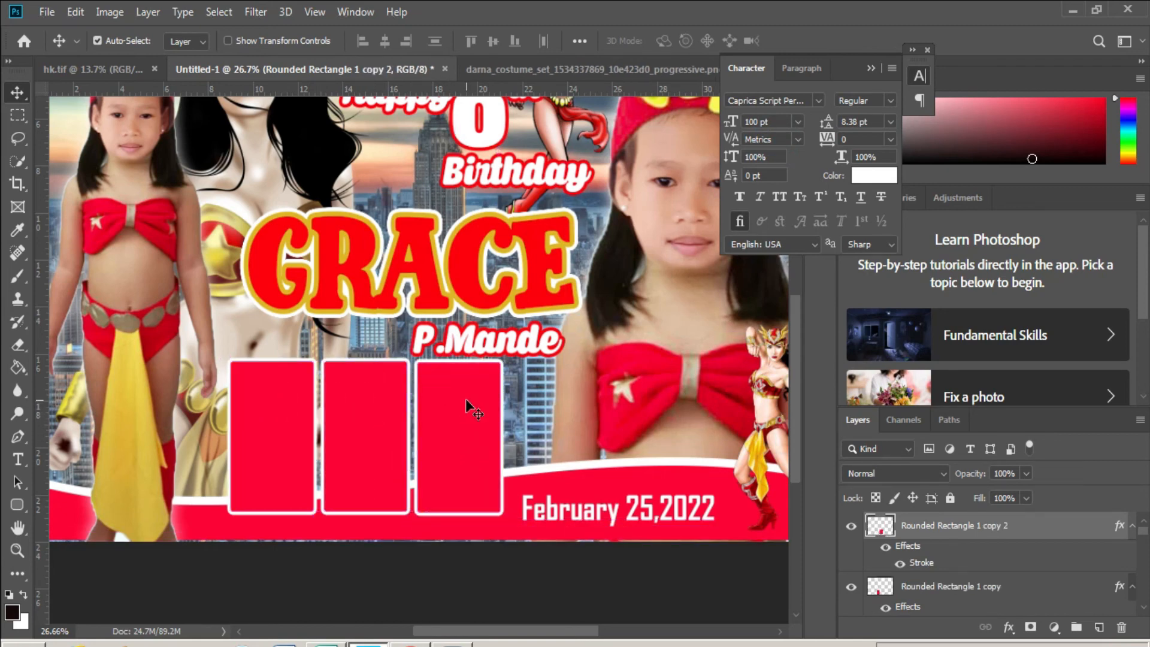
- Shrink the three rounded-rectangle frames together and nudge them slightly right
right_click(453, 410)
left_click(479, 422)
left_click(936, 589, "shift")
scroll(936, 590, "down", 1)
left_click(938, 590, "shift")
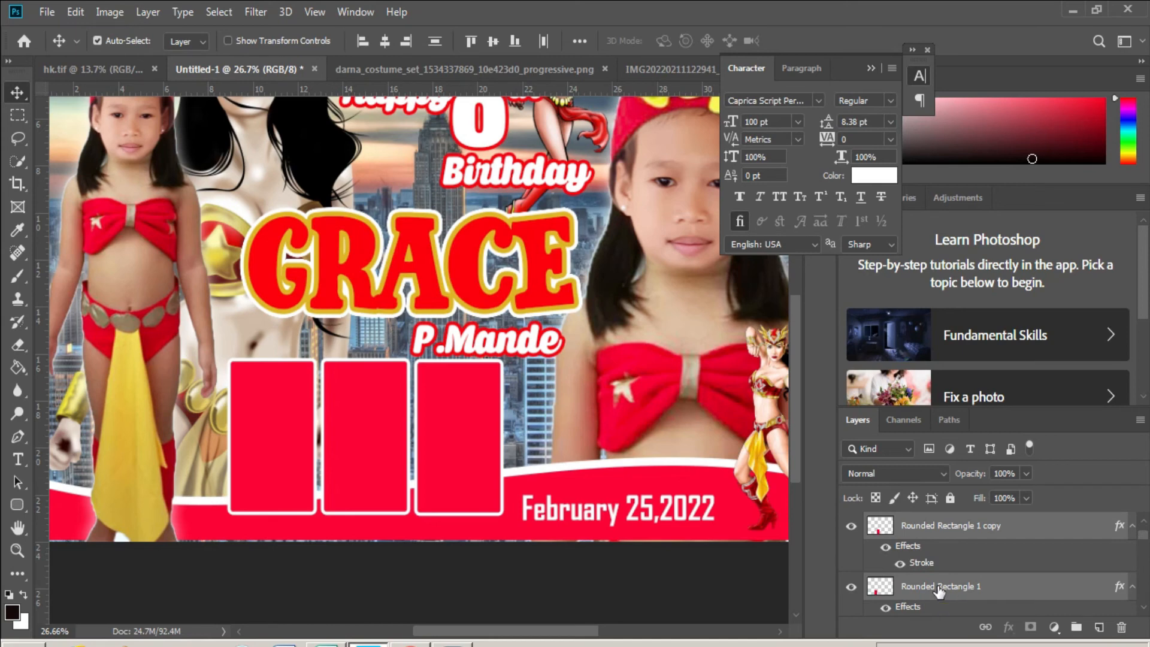
key("ctrl+t")
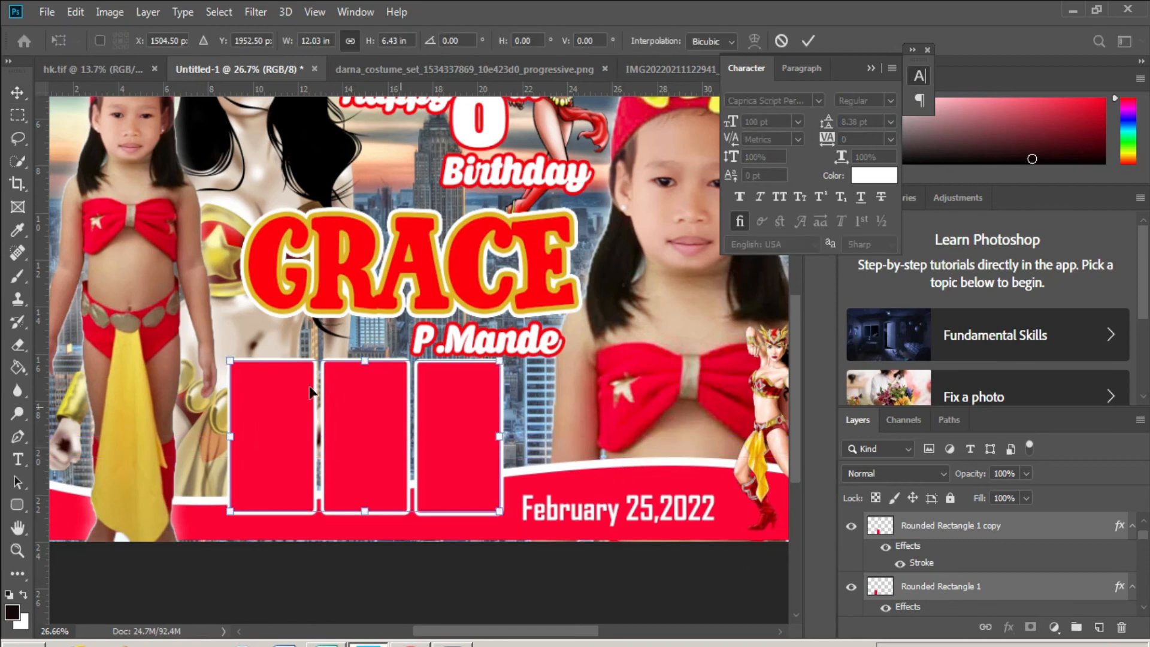
left_click_drag(230, 360, 264, 384)
key("shift+Right")
key("shift+Right")
key("shift+Right")
key("shift+Right")
key("shift+Right")
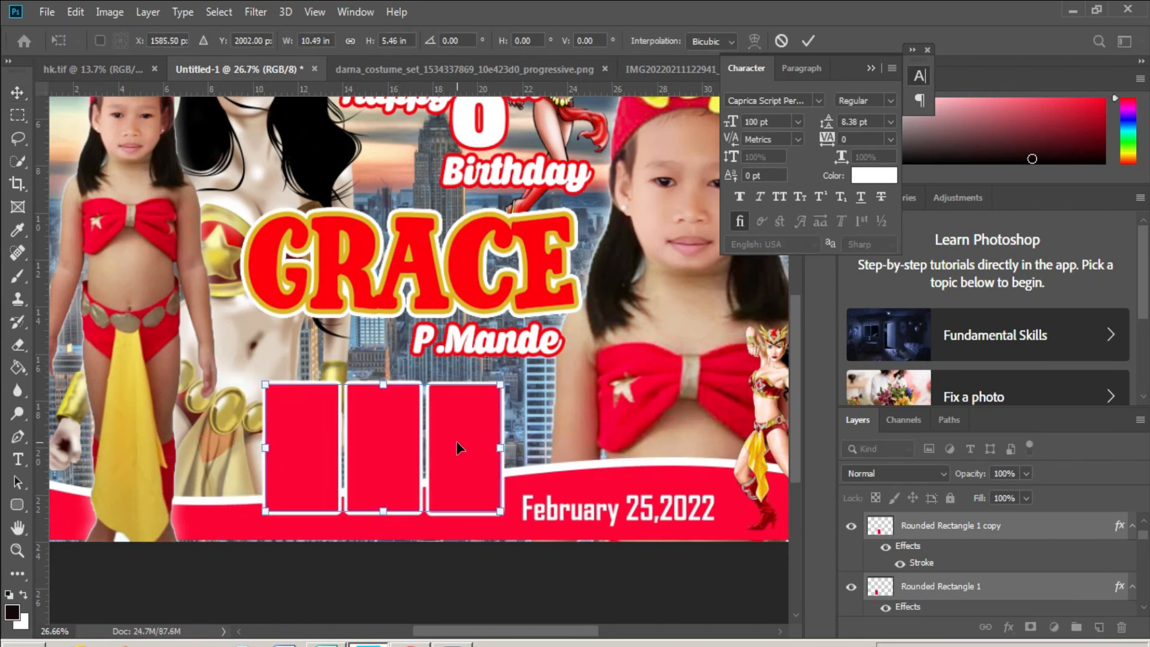
key("Return")
- Copy a frame to the left as a fourth white-bordered panel
right_click(458, 441)
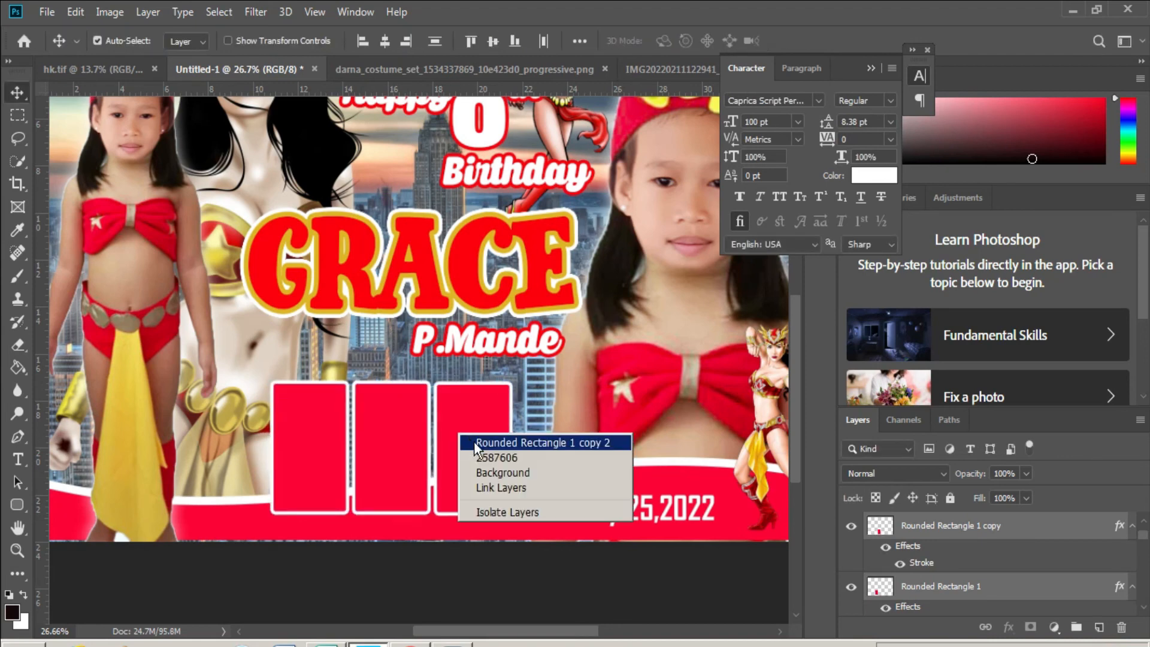
left_click(473, 442)
left_click_drag(482, 423, 238, 425)
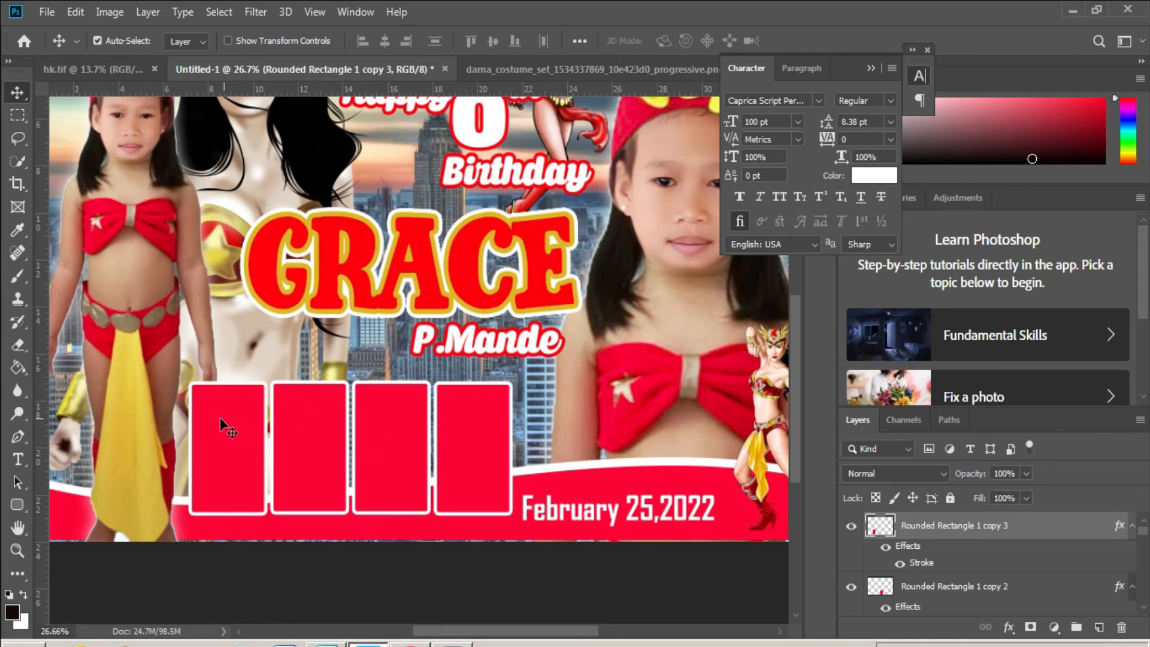
right_click(220, 417)
left_click(238, 428)
left_click(54, 13)
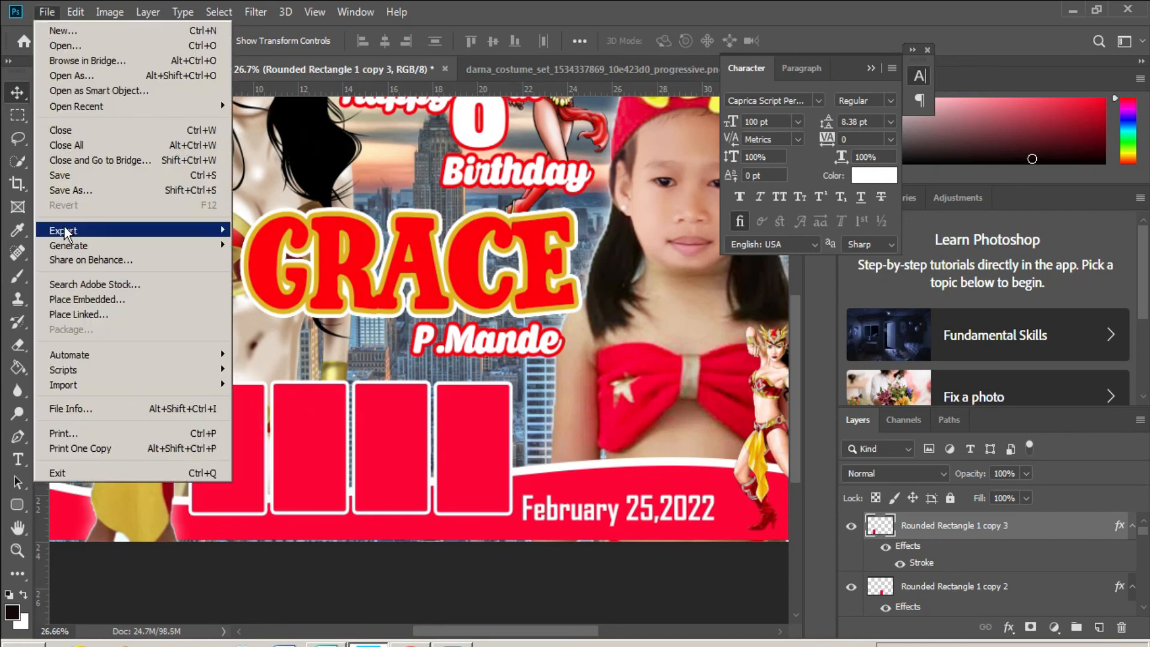
left_click(85, 292)
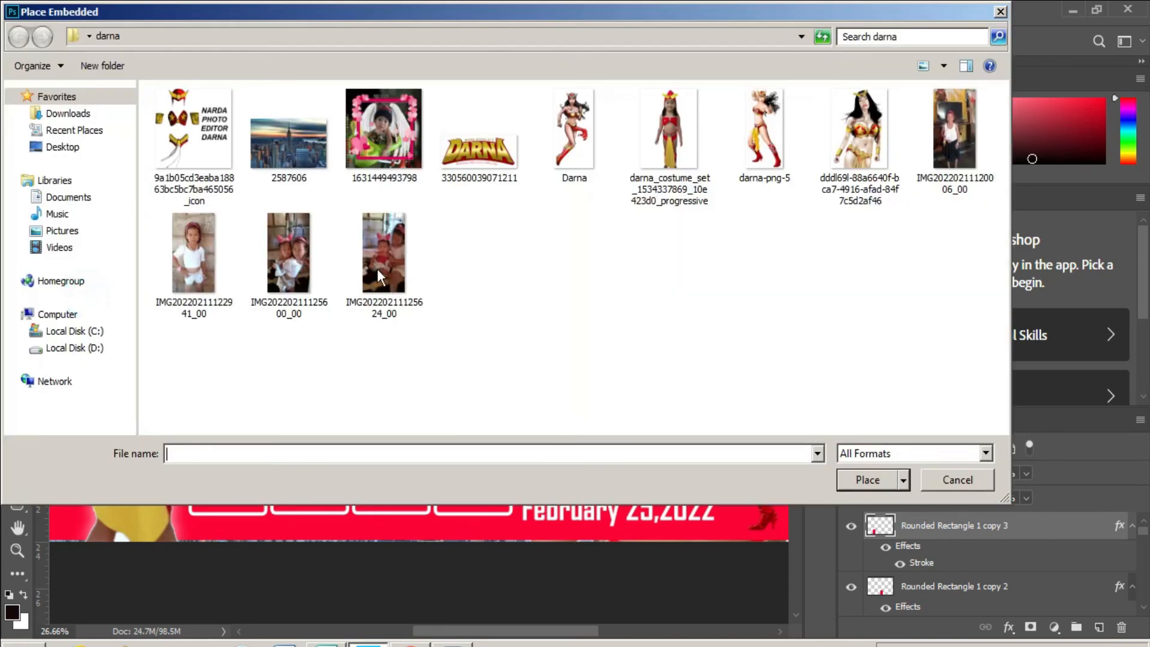
left_click(940, 135)
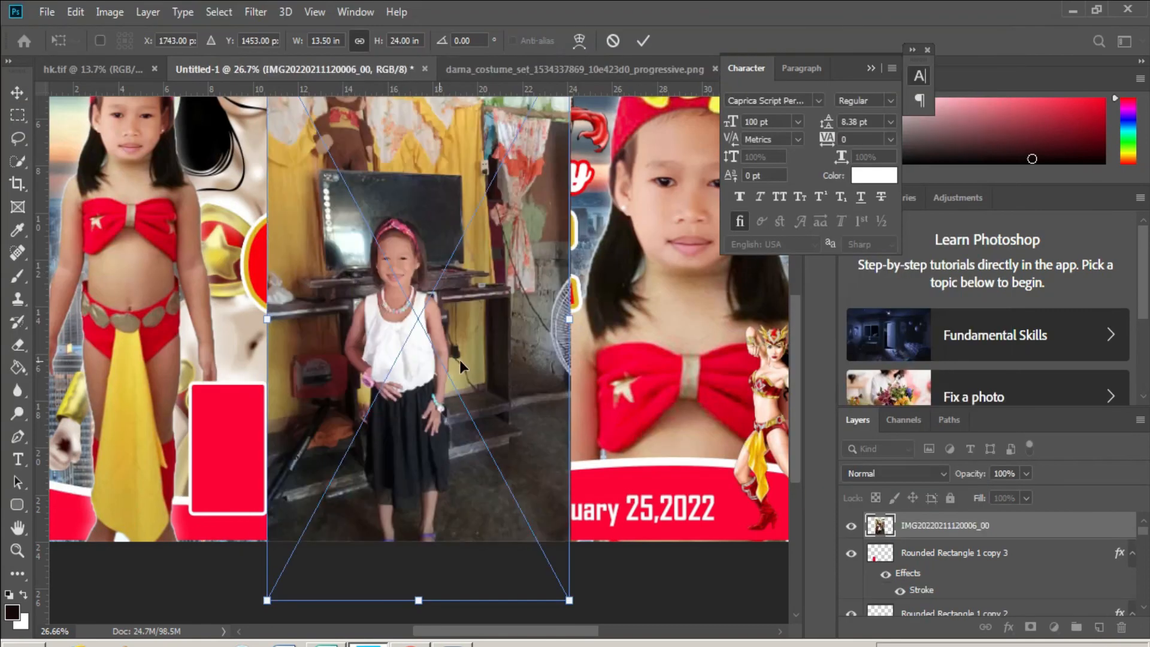
left_click_drag(572, 316, 299, 446)
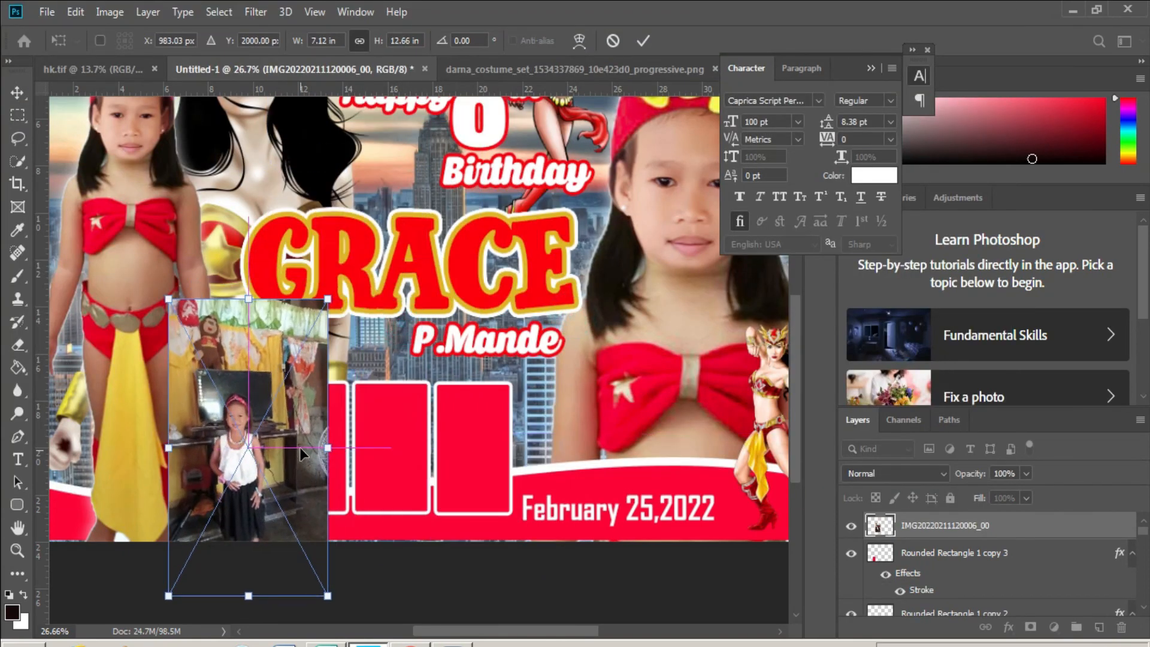
key("Return")
key("ctrl+alt+g")
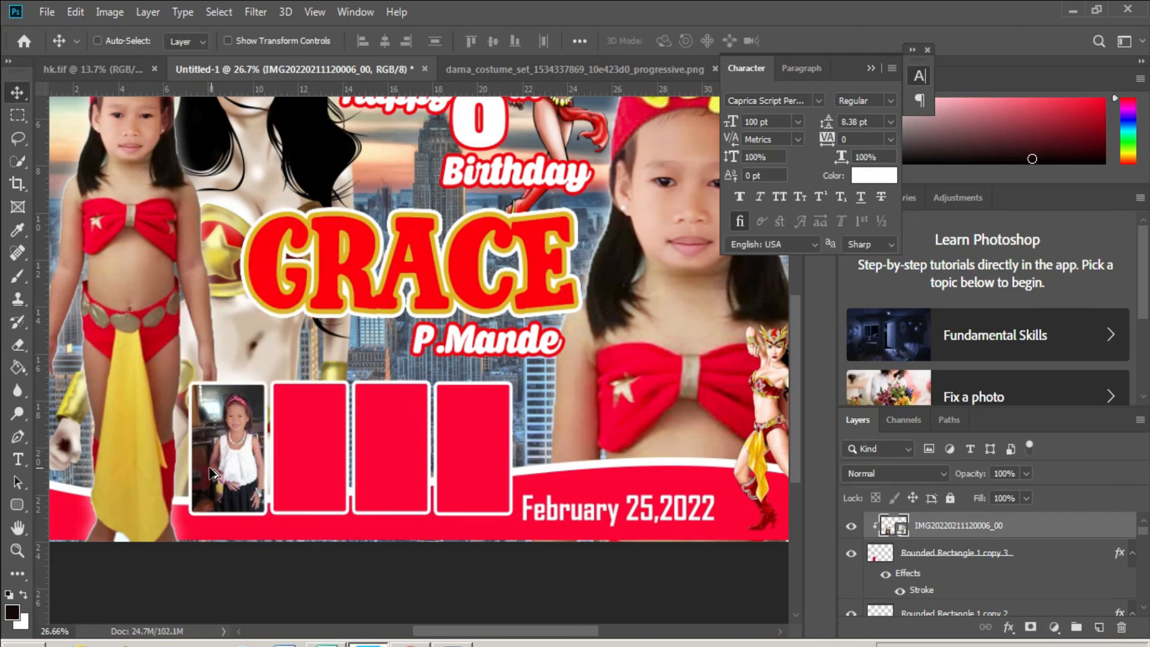
scroll(212, 473, "up", 3)
left_click_drag(239, 455, 368, 440)
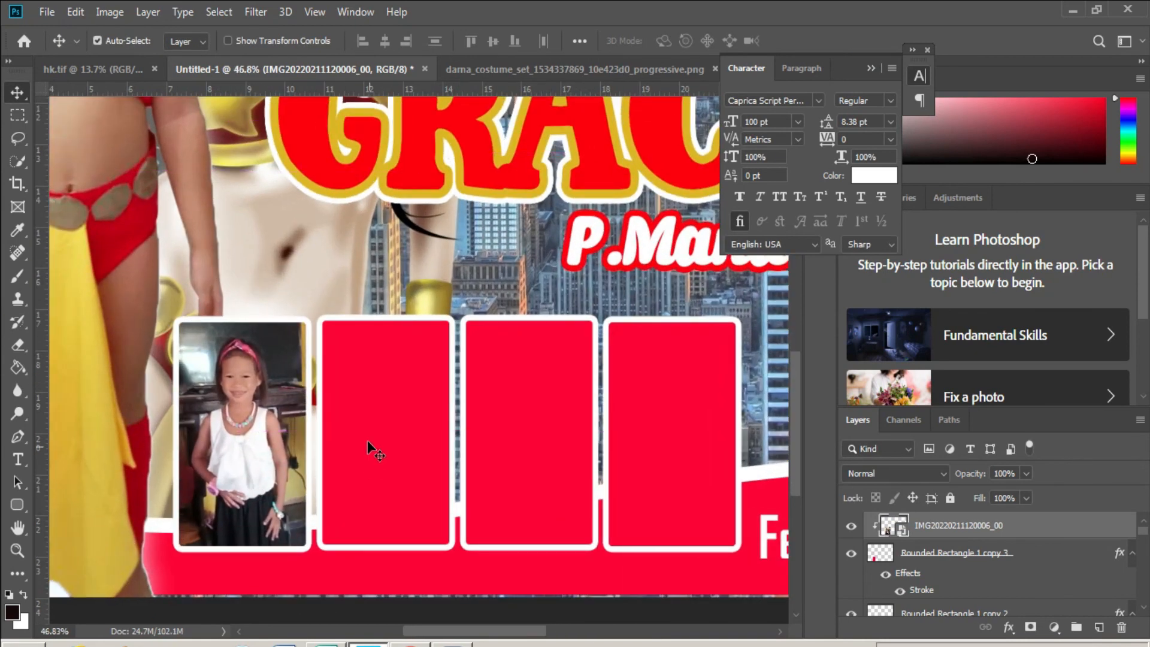
right_click(367, 409)
left_click(387, 419)
left_click(54, 11)
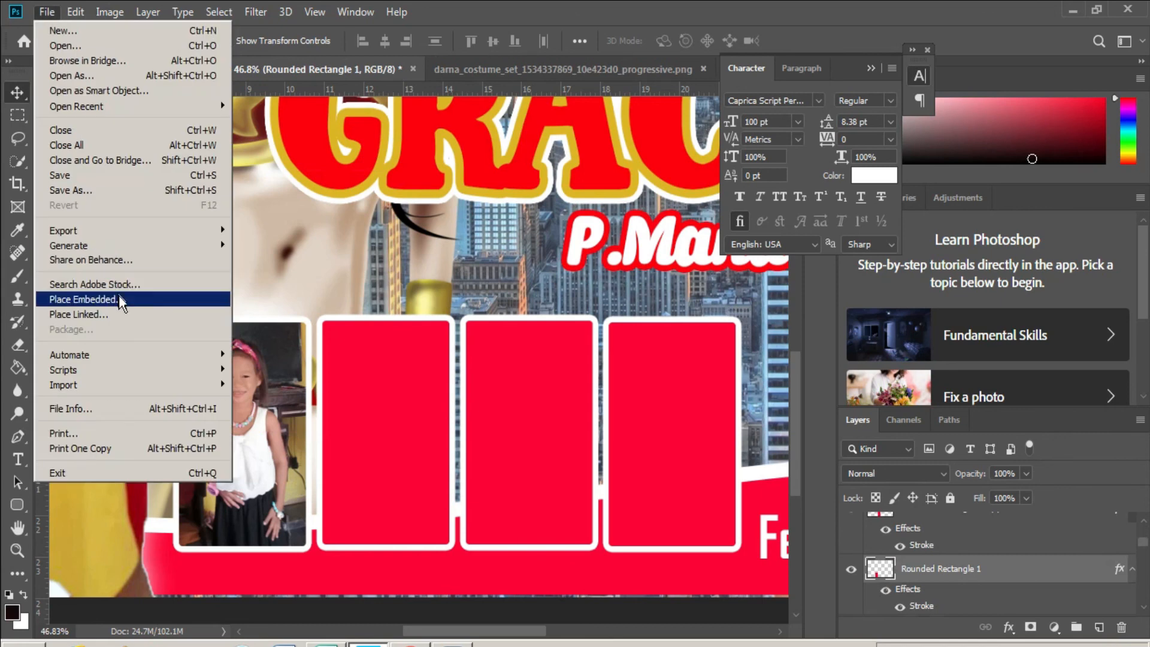
left_click(78, 299)
left_click(406, 124)
key("Return")
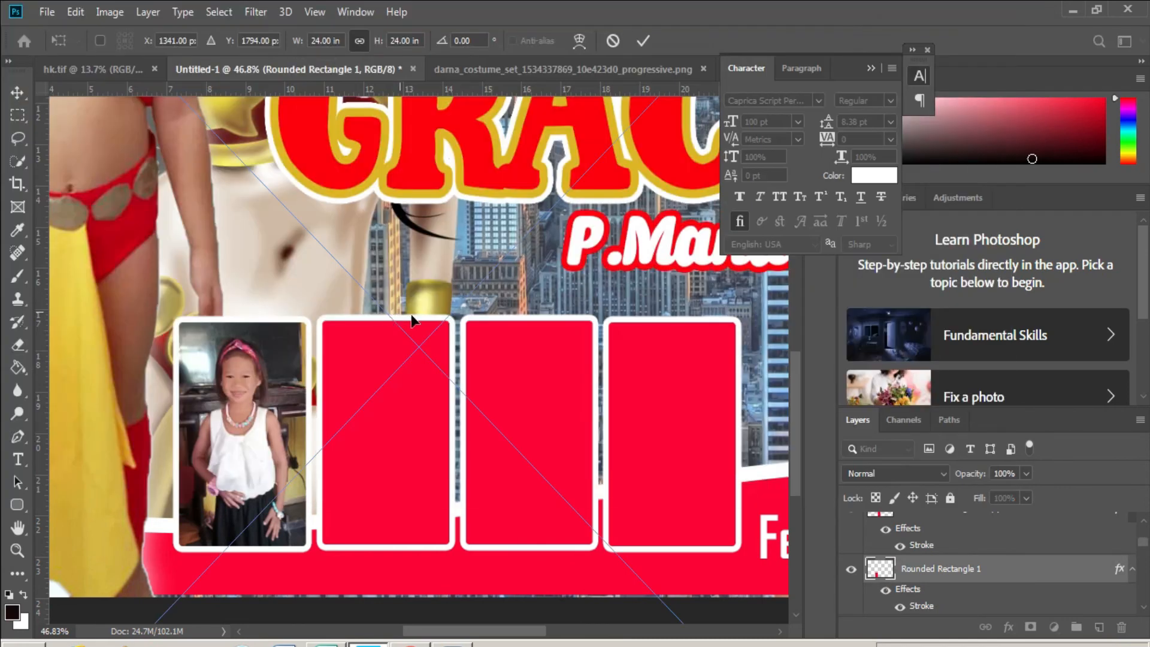
scroll(113, 381, "down", 2)
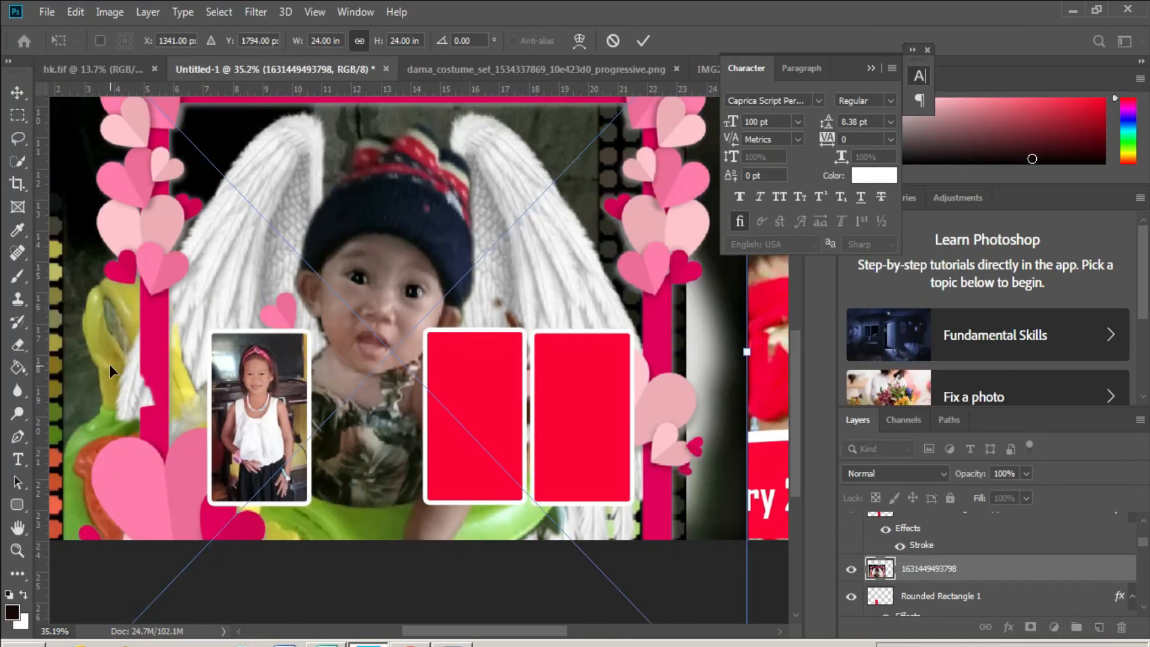
left_click_drag(355, 217, 348, 275)
left_click_drag(387, 159, 388, 377)
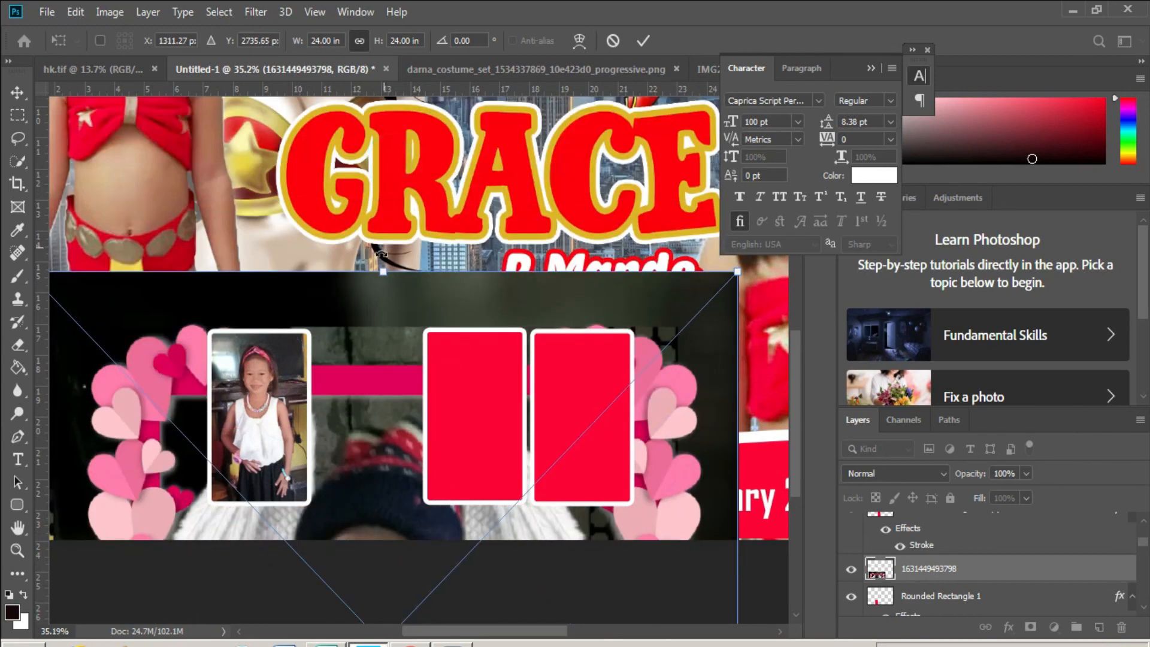
left_click_drag(380, 271, 382, 559)
left_click_drag(375, 611, 359, 335)
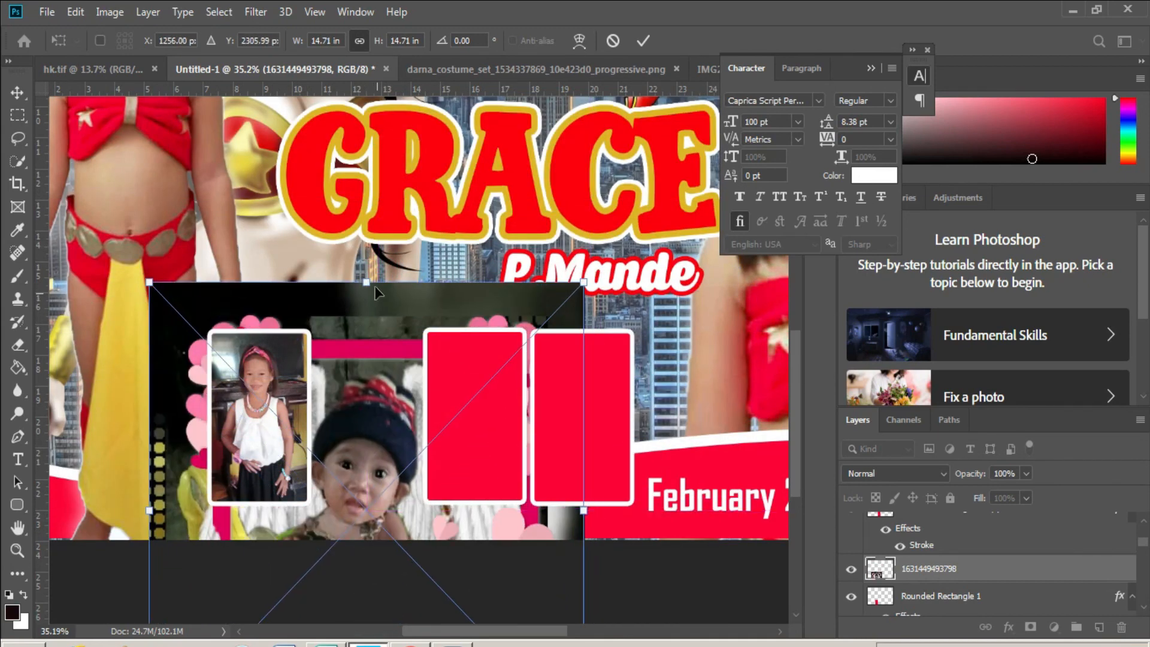
left_click_drag(372, 281, 378, 346)
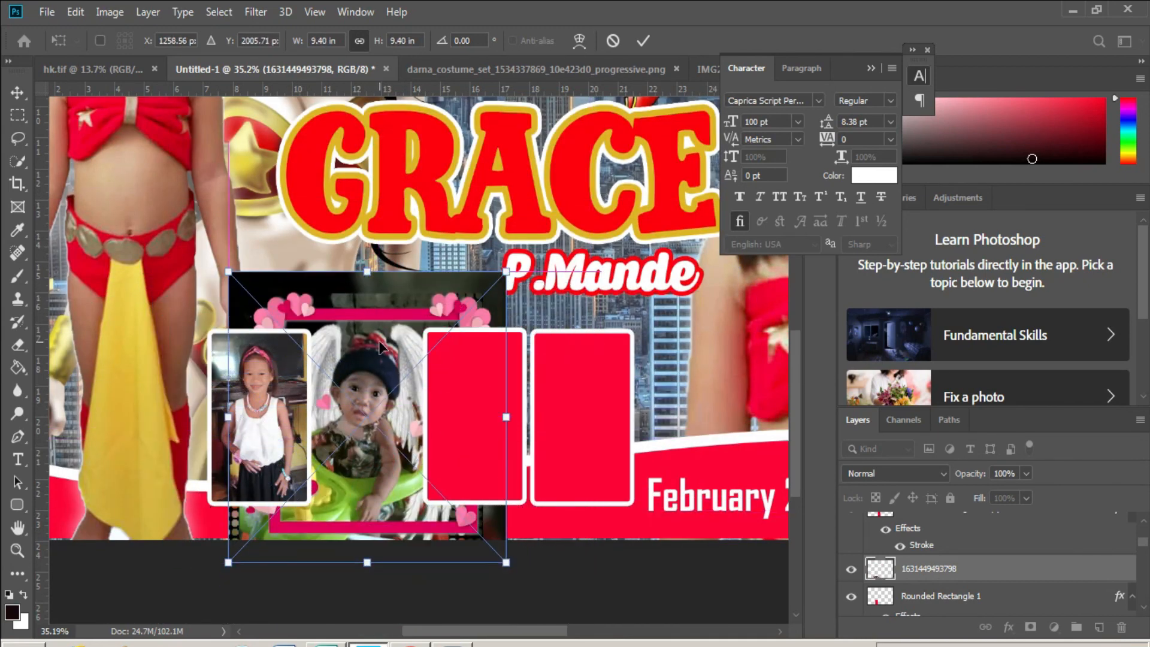
key("Return")
key("ctrl+alt+g")
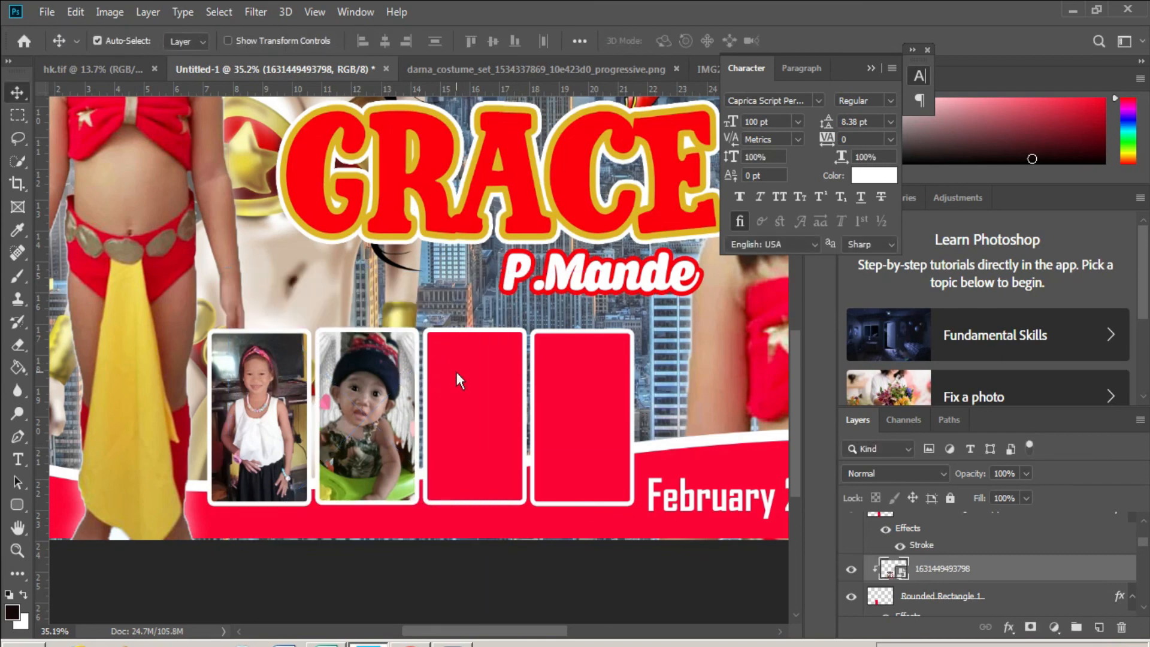
left_click(476, 379)
left_click(47, 11)
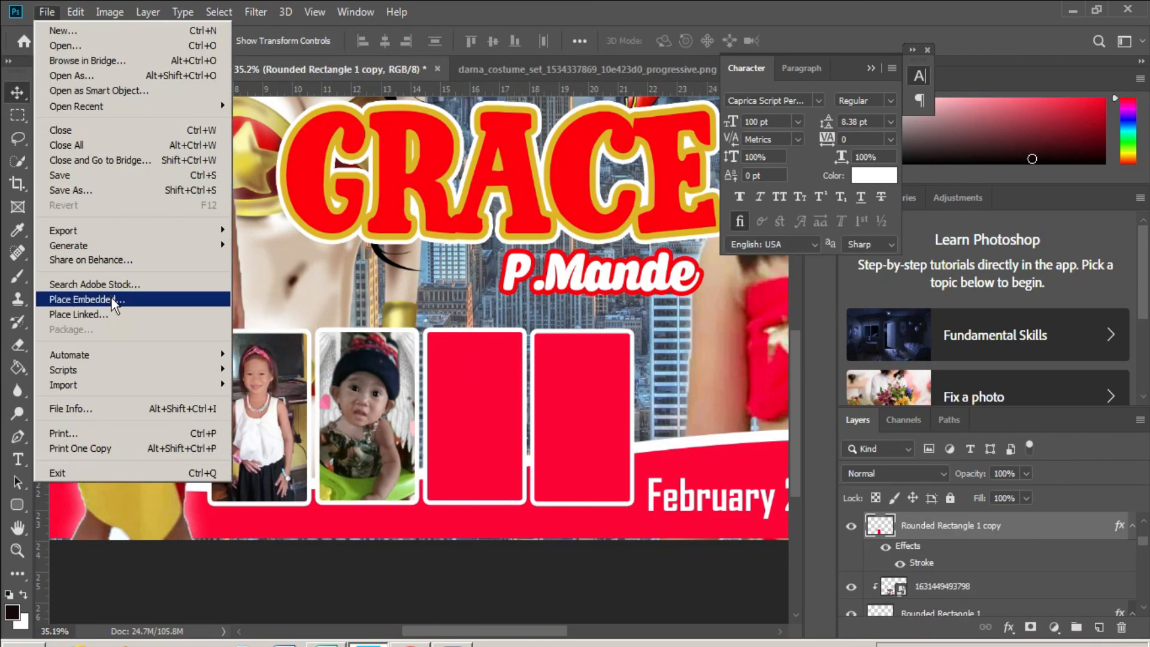
left_click(72, 293)
left_click(299, 267)
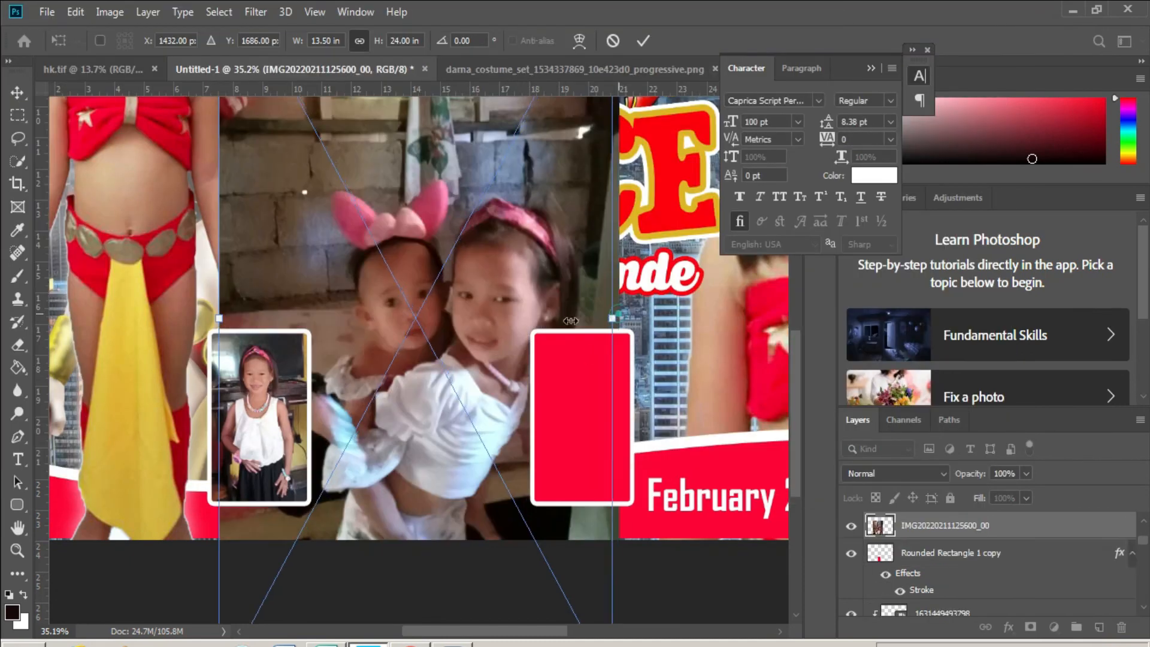
left_click_drag(627, 315, 511, 390)
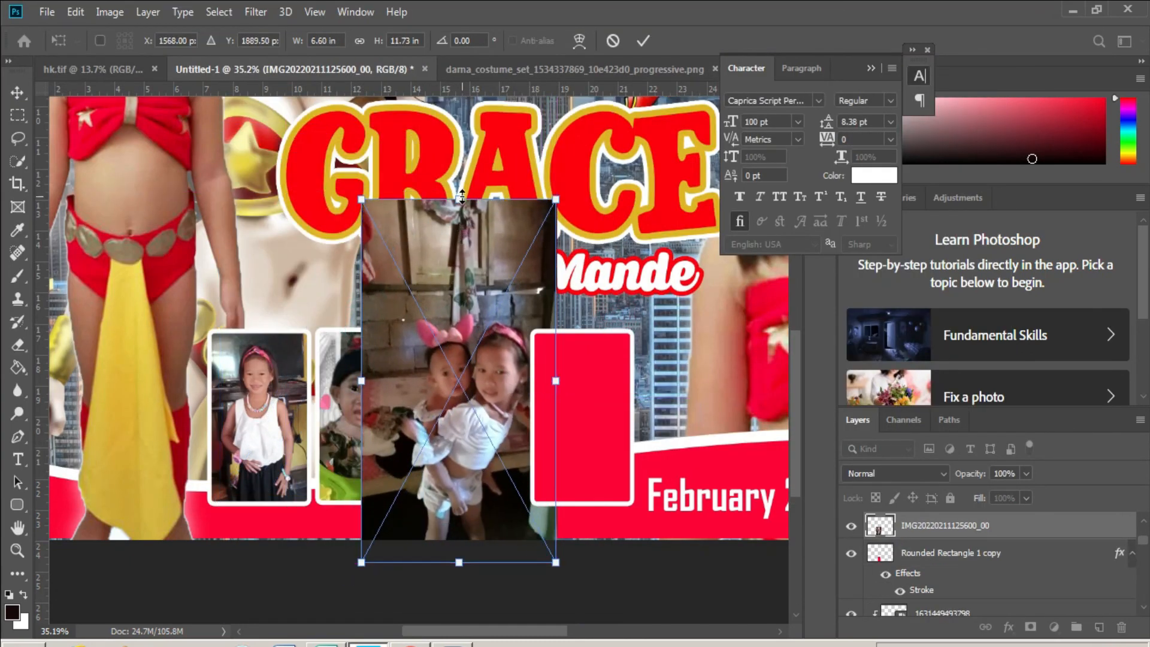
left_click_drag(462, 197, 481, 323)
key("ctrl+alt+g")
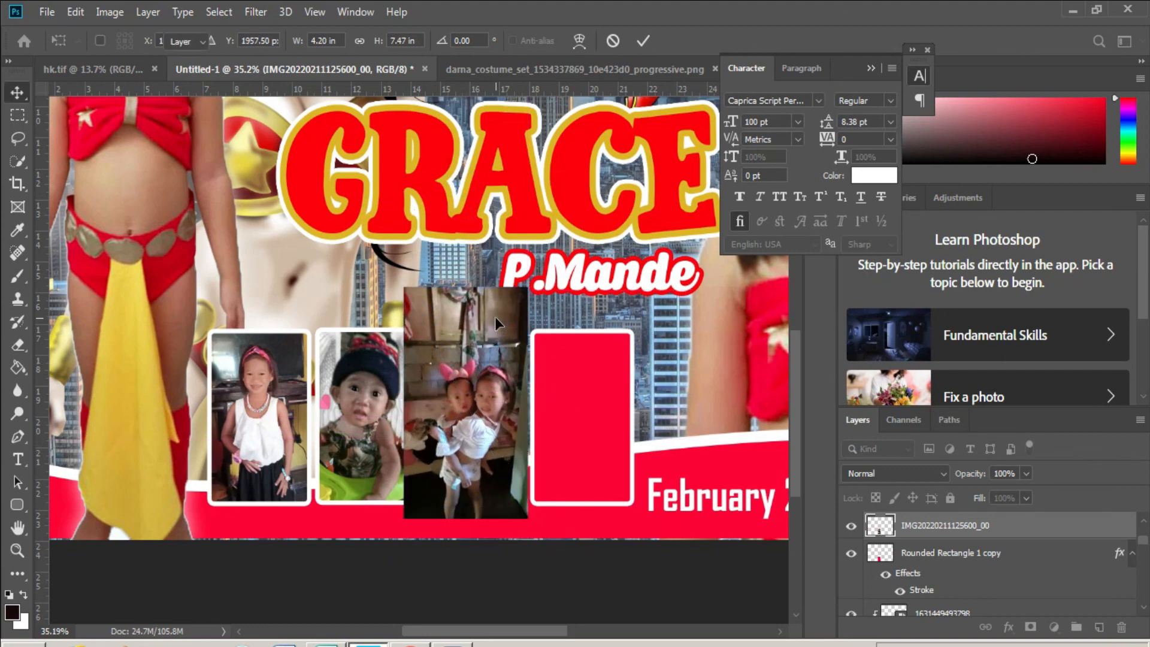
key("Return")
scroll(508, 443, "up", 1)
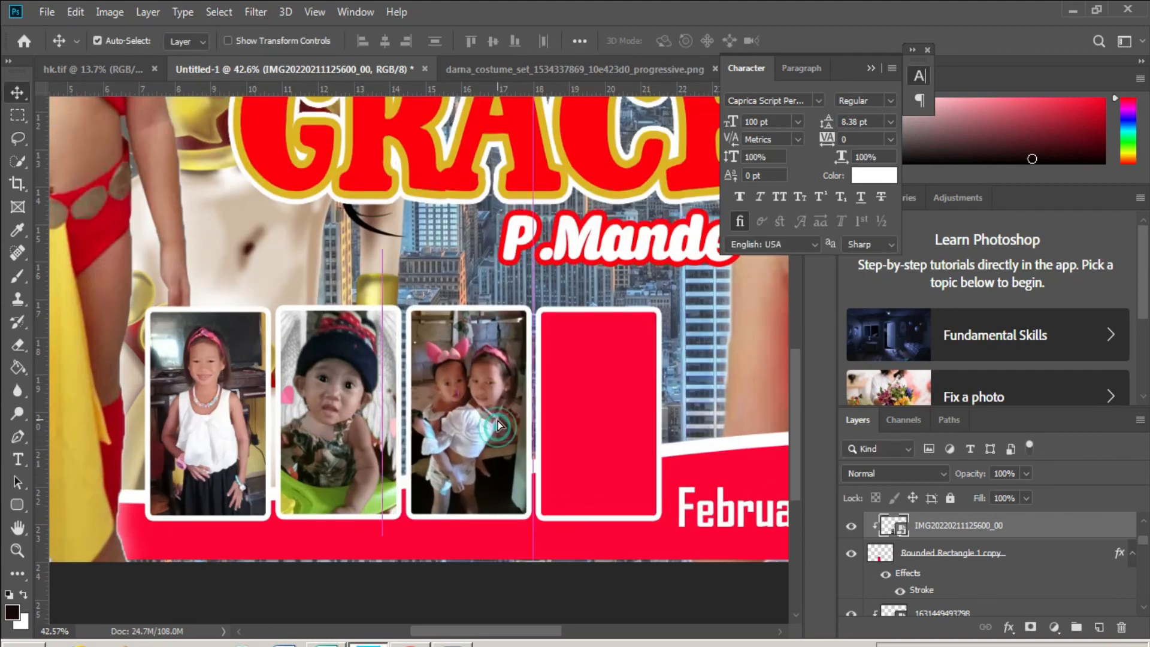
left_click(565, 362)
left_click(46, 12)
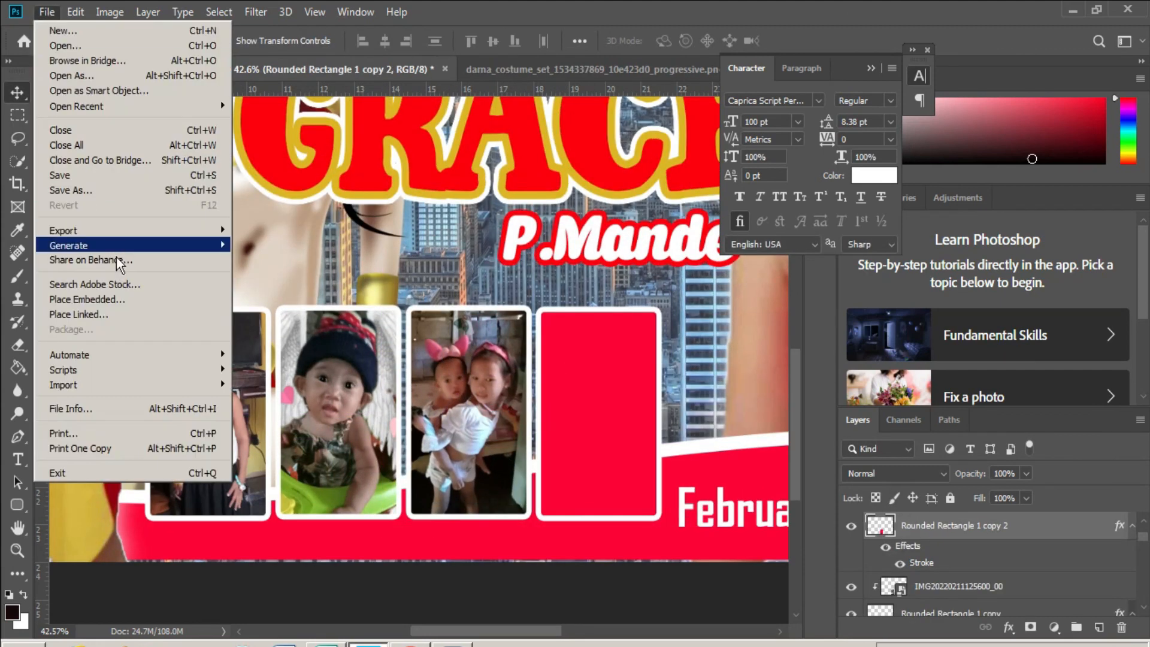
left_click(127, 301)
left_click(390, 252)
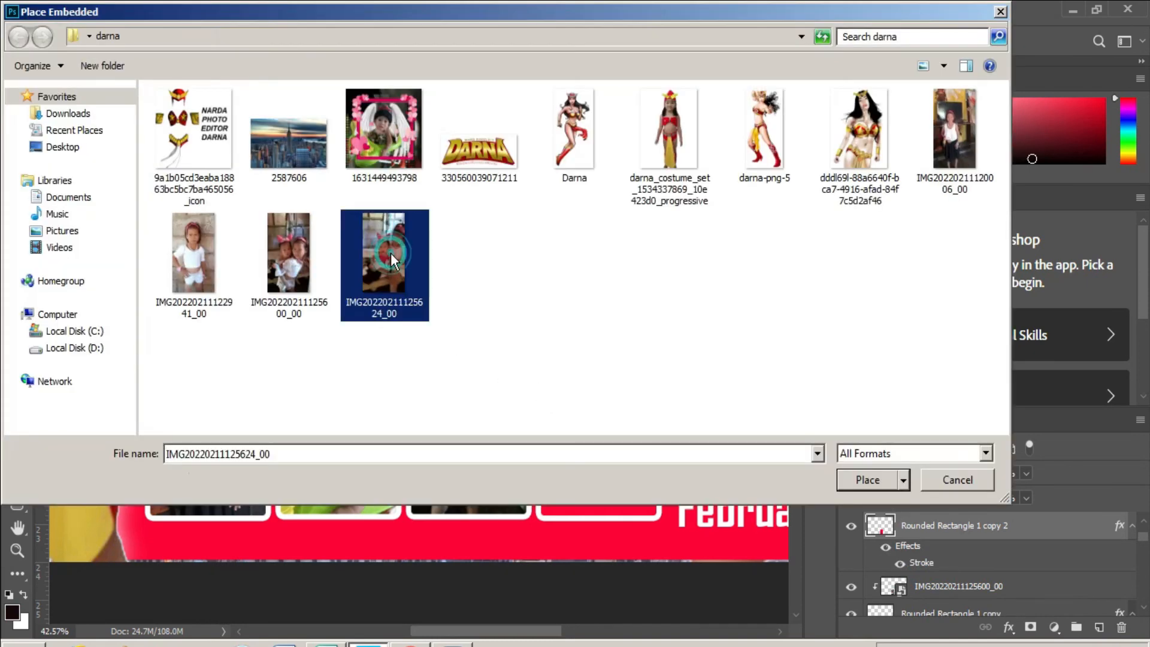
double_click(389, 247)
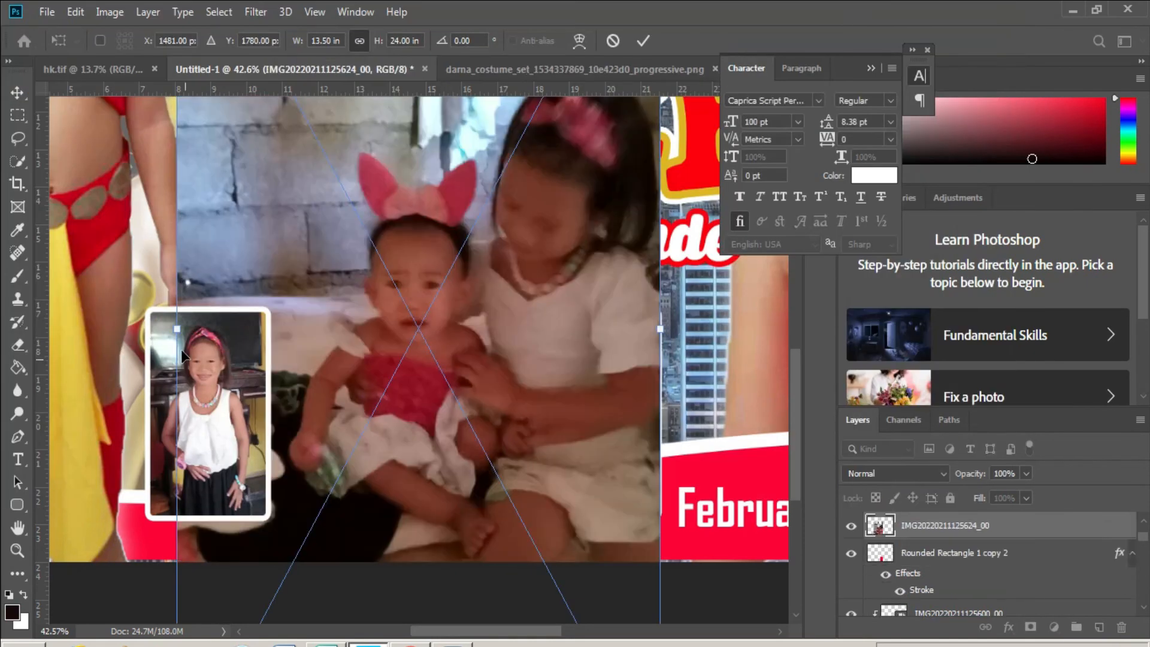
left_click_drag(178, 329, 480, 328)
left_click_drag(552, 358, 601, 447)
key("Return")
key("ctrl+alt+g")
scroll(600, 448, "down", 9)
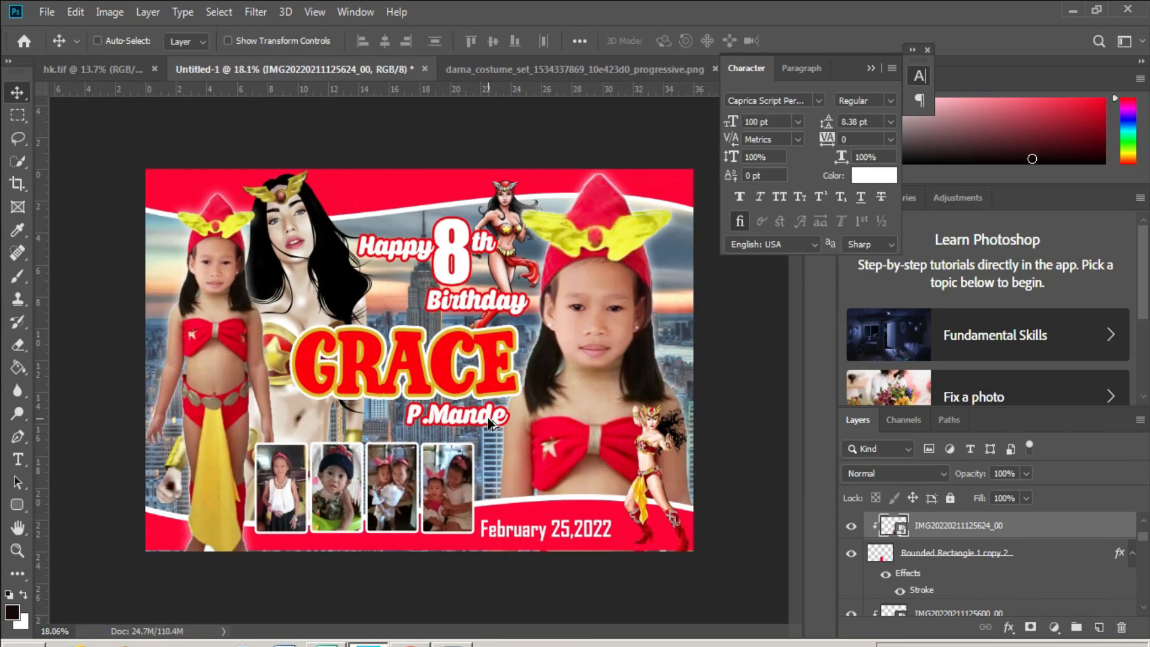
scroll(490, 424, "up", 1)
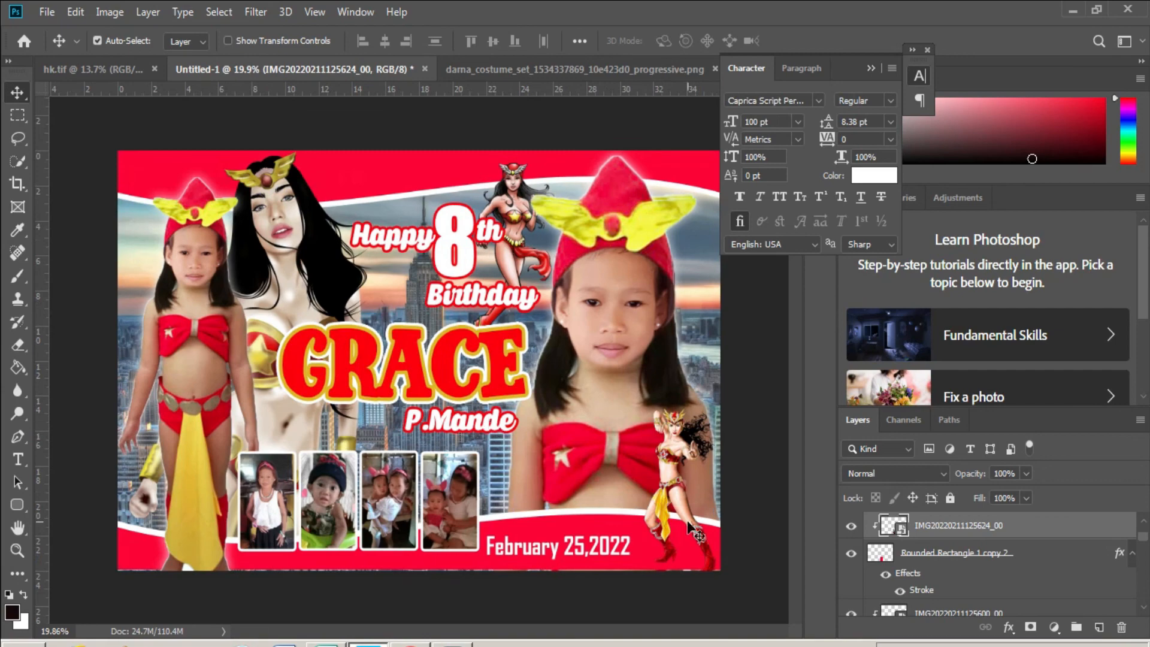